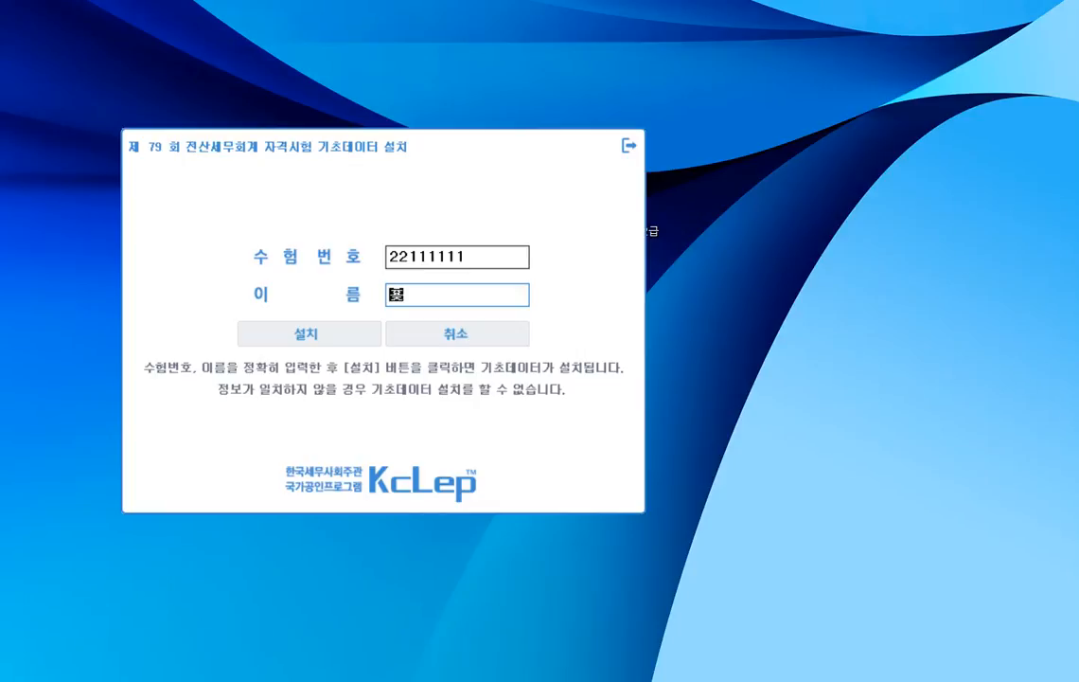
- Enter the examinee's name for the exam data installation, then log in with question type A형 and the supervisor confirmation number
text(ㅁ)
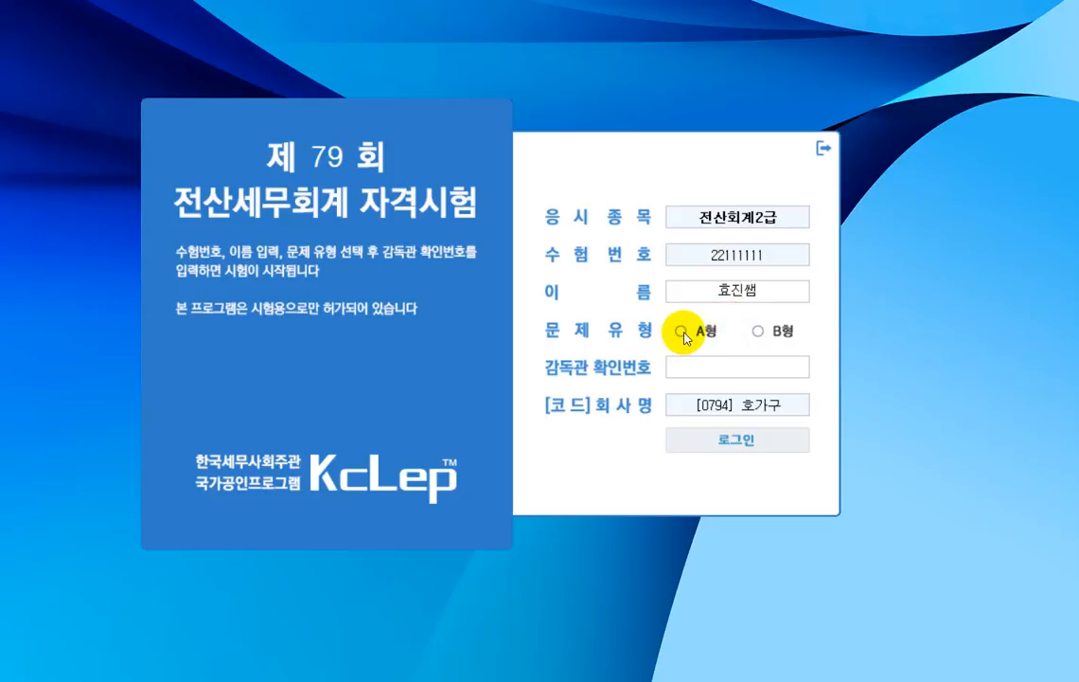
click(683, 333)
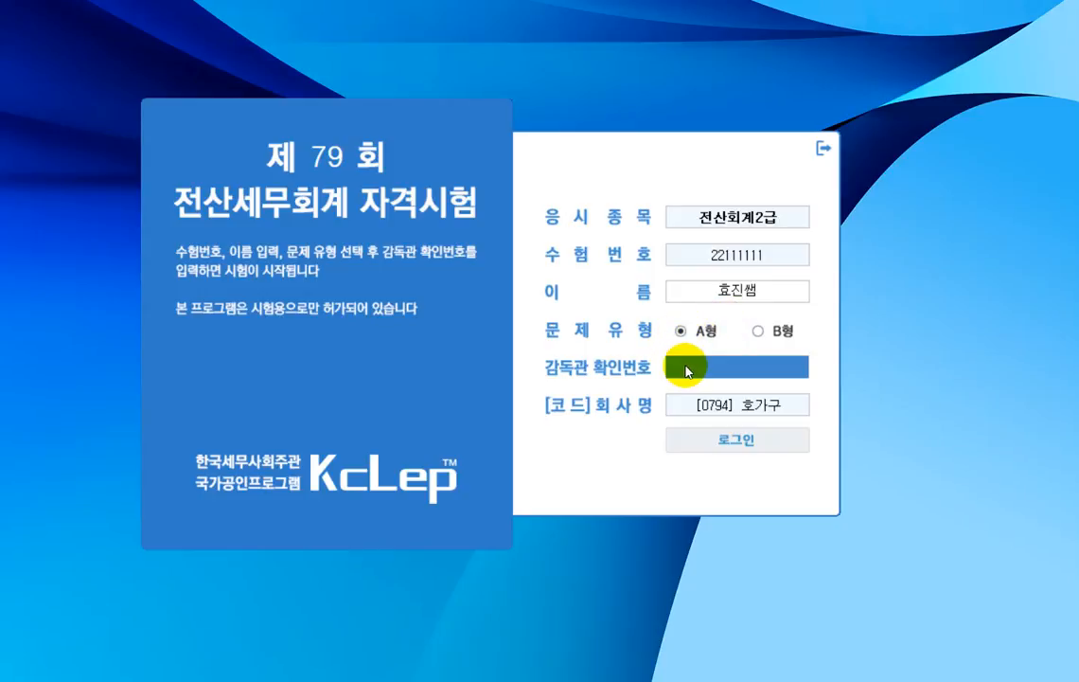
text(8720)
key(Return)
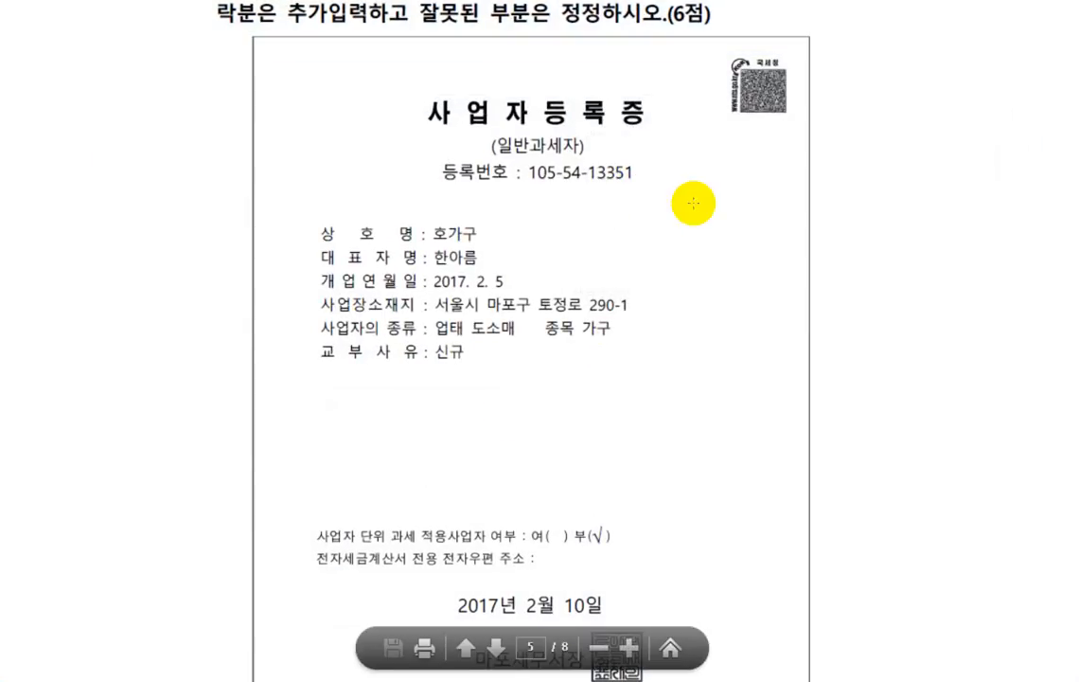
- Mark the business address, the 도소매 business type and the 마포 tax office on the business registration certificate for comparison
scroll(694, 204, down, 1)
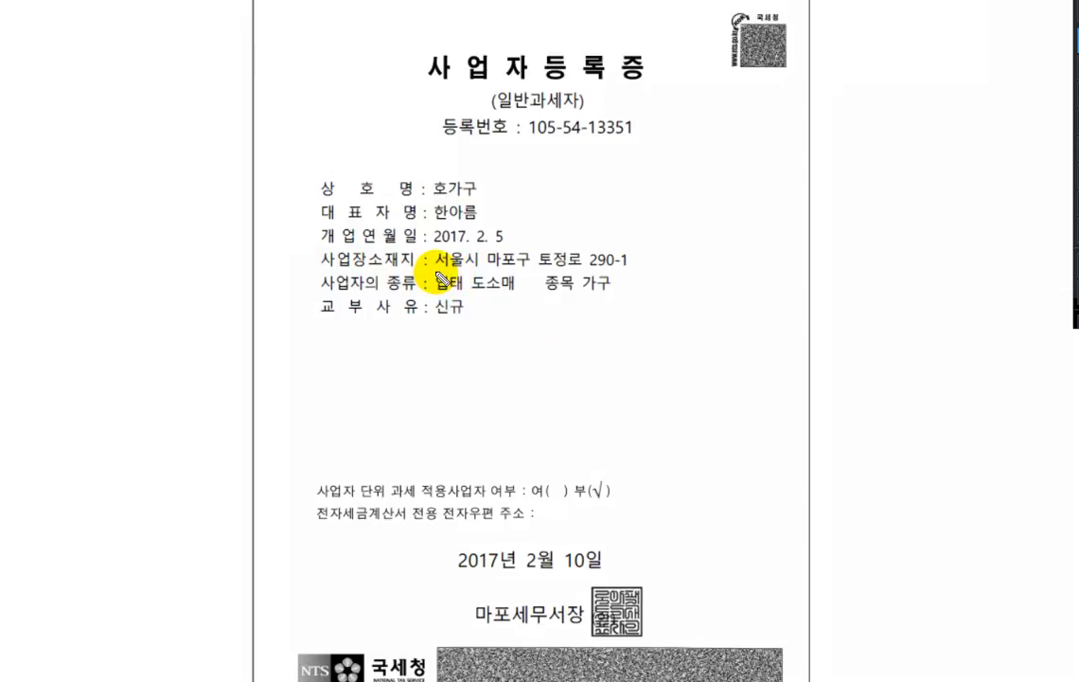
drag(437, 273, 633, 279)
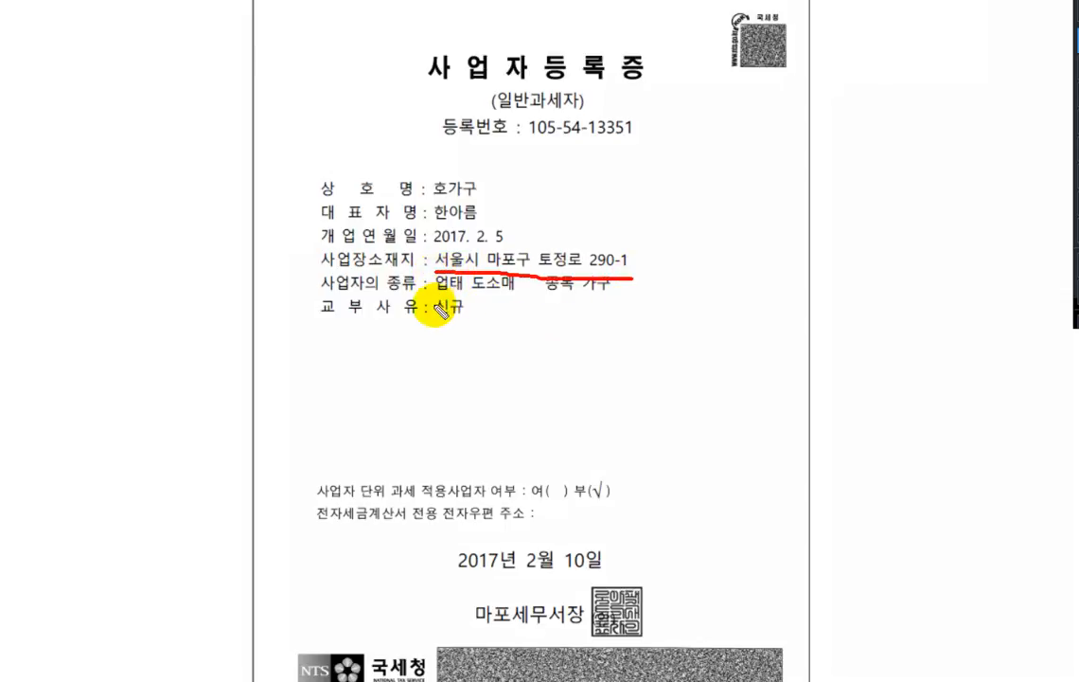
drag(449, 295, 520, 297)
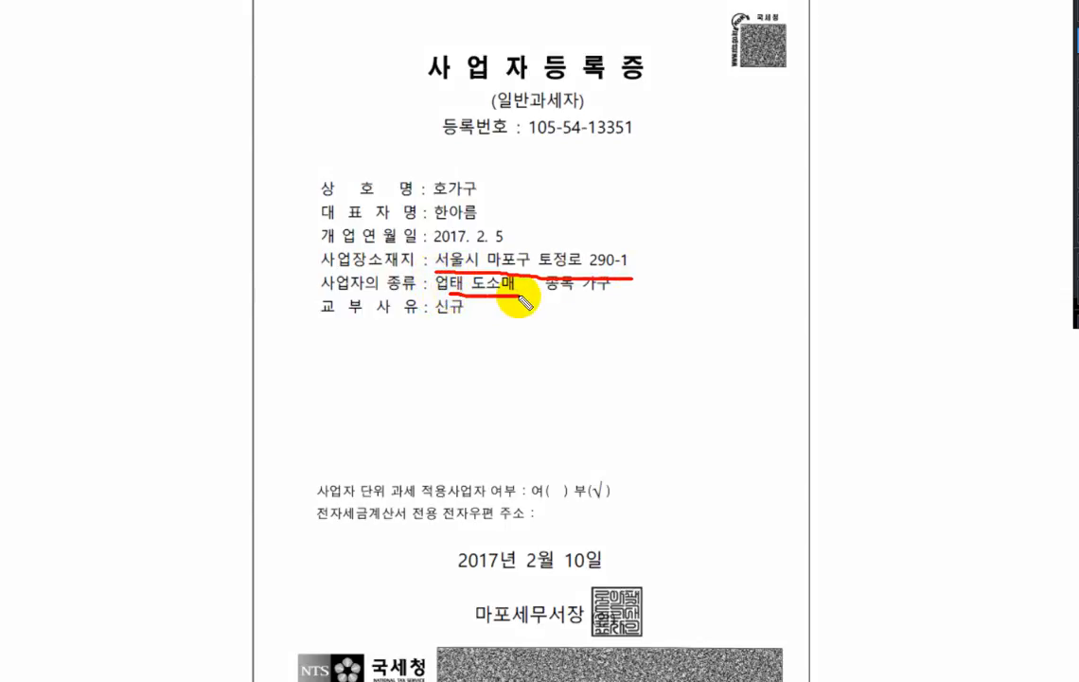
mouse_move(511, 626)
mouse_down()
mouse_move(479, 628)
mouse_move(504, 588)
mouse_move(509, 625)
mouse_up()
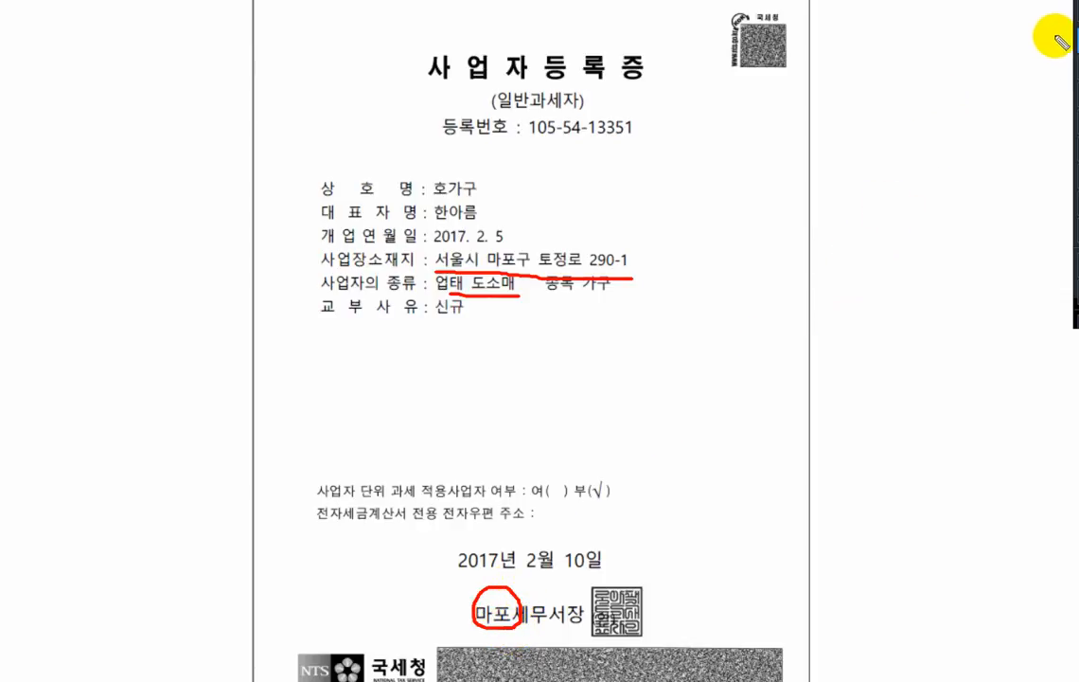
click(1048, 1)
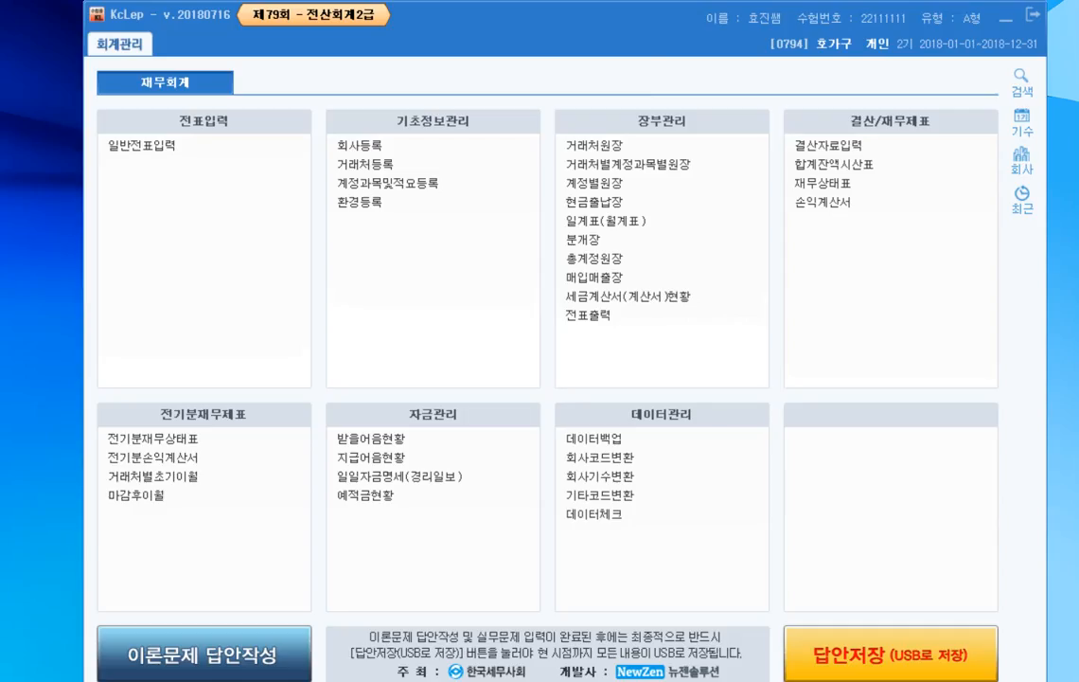
- Open 회사등록 and replace the business address (사업장주소) with the street address on the registration certificate
click(367, 149)
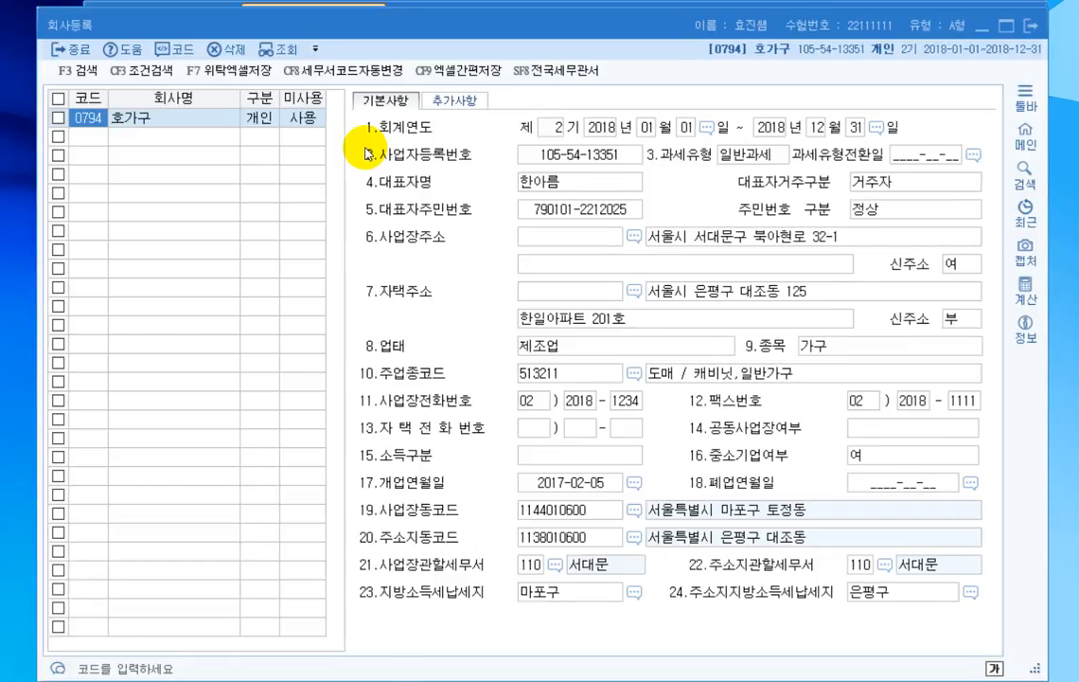
click(694, 242)
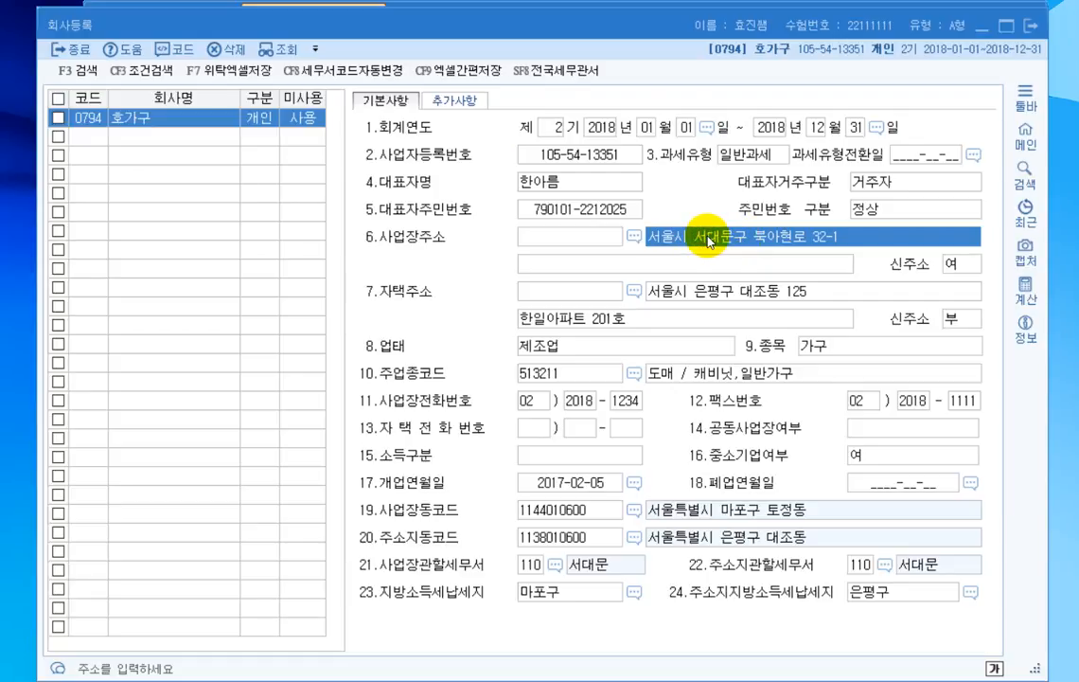
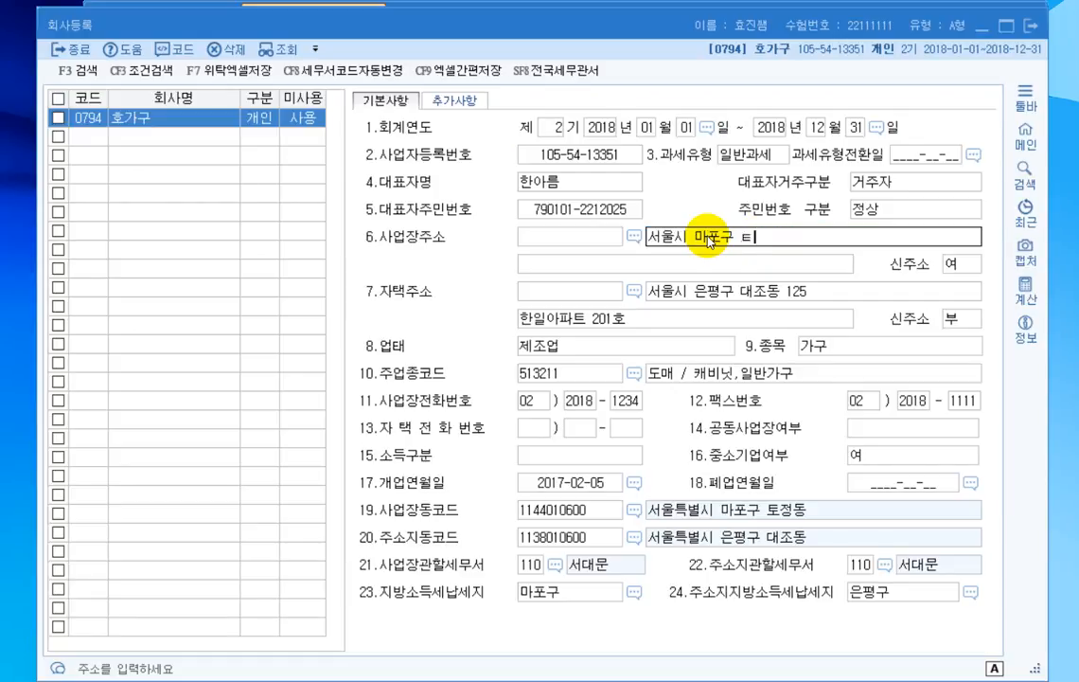
key(Return)
- Set the company's business type (업태) to 도소매
click(560, 352)
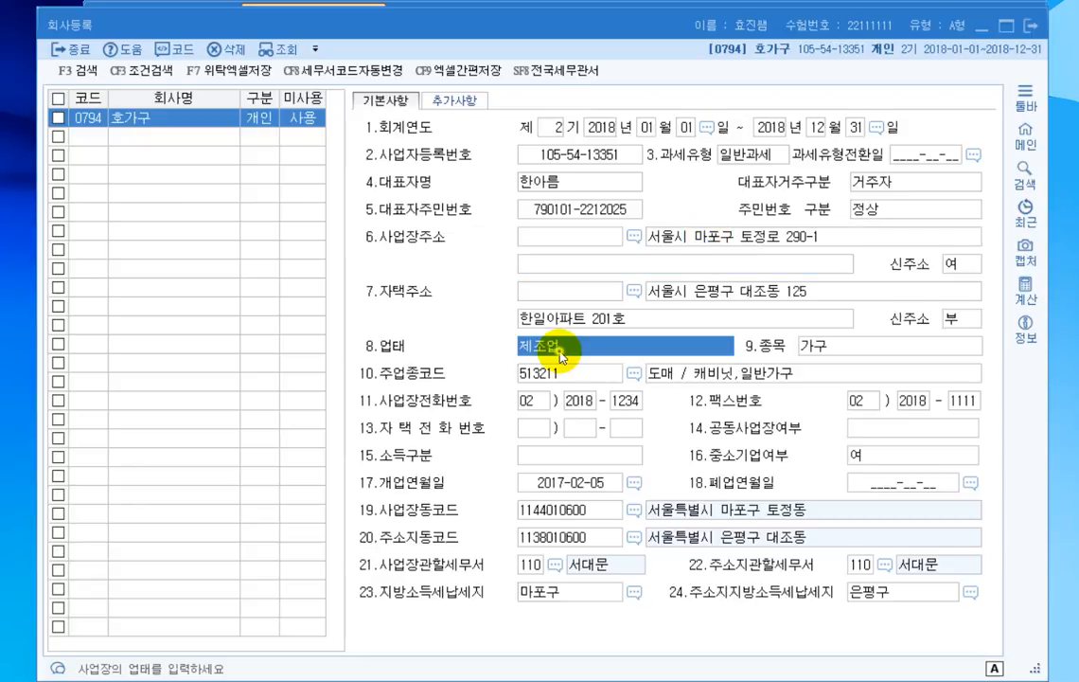
text(도소매)
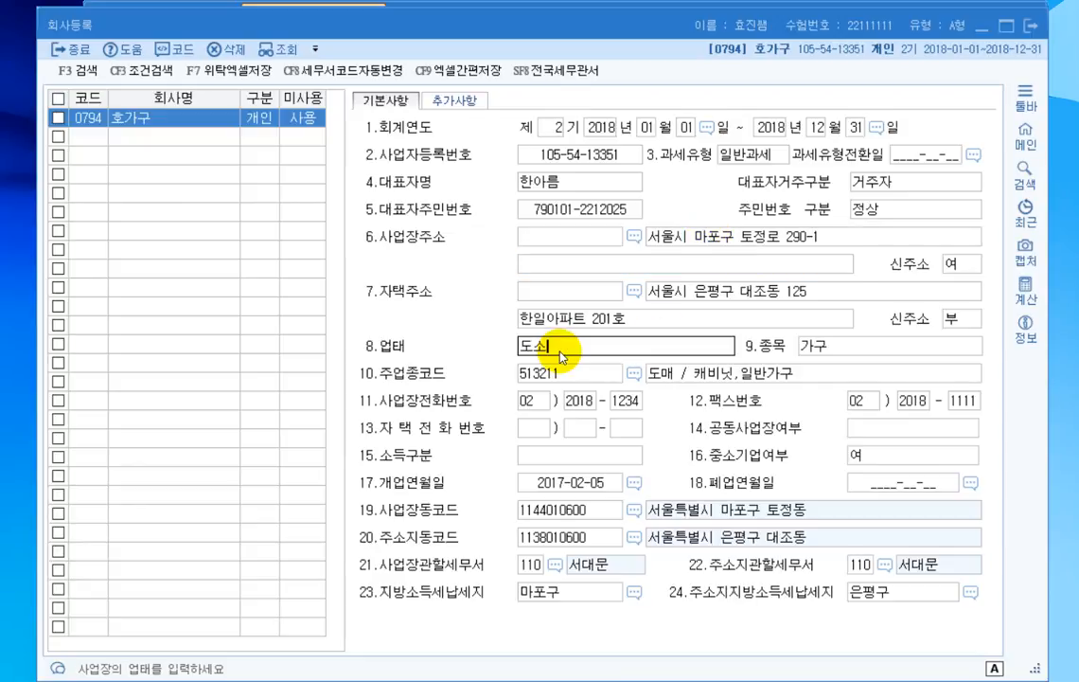
key(Return)
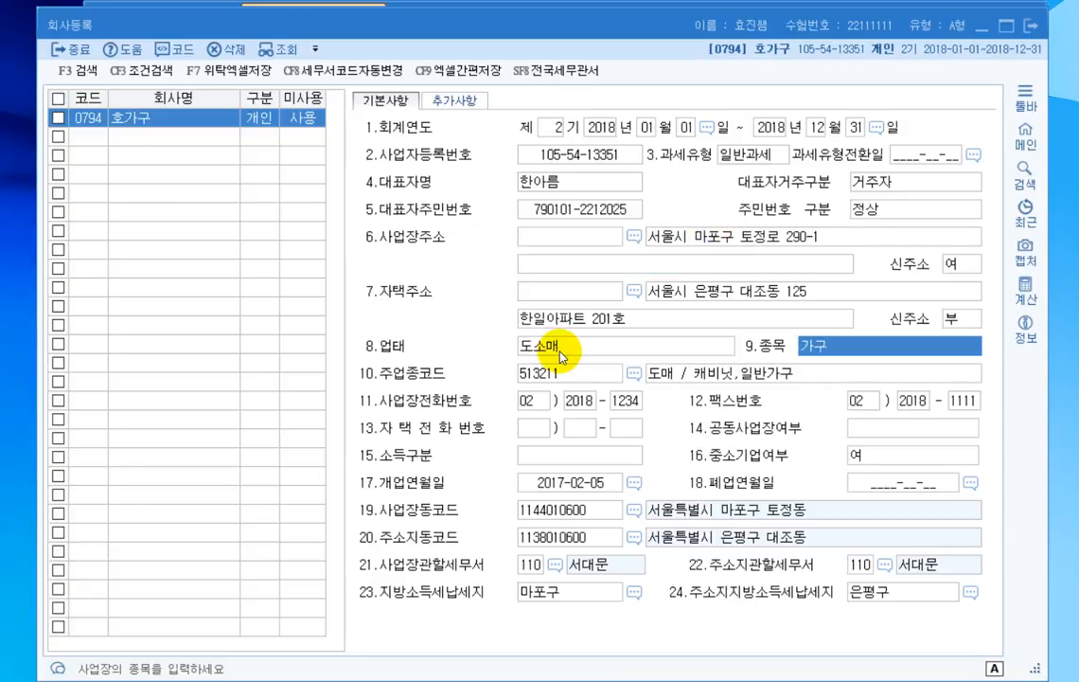
- Set the business's competent tax office (사업장관할세무서) to 105 마포 and close the company registration
click(555, 564)
text(마포)
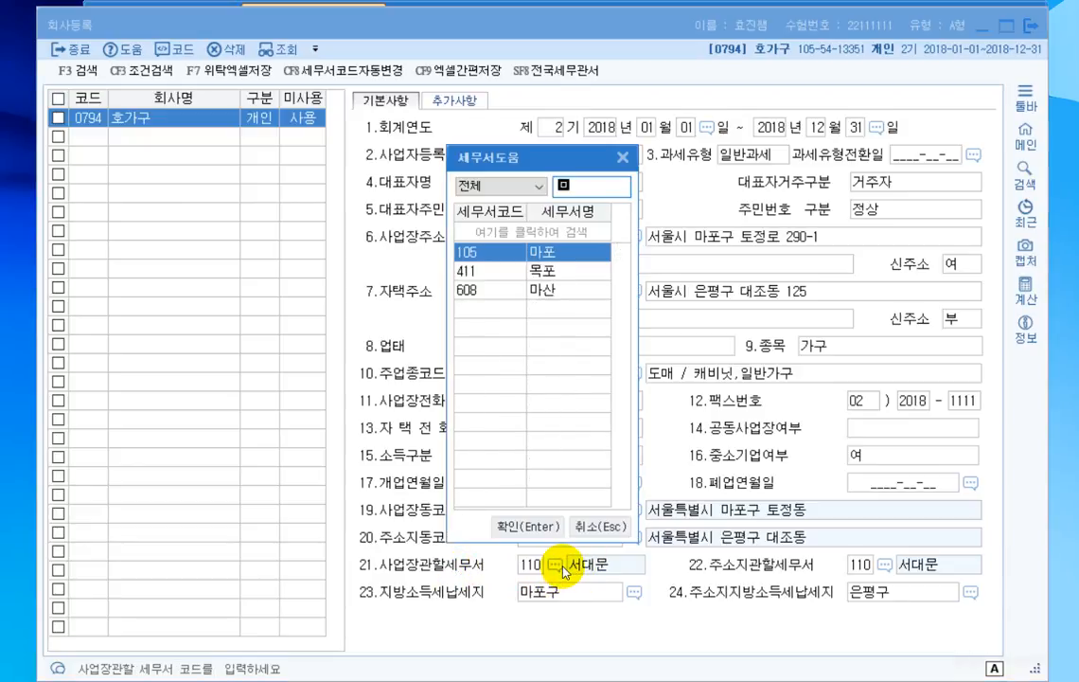
key(Return)
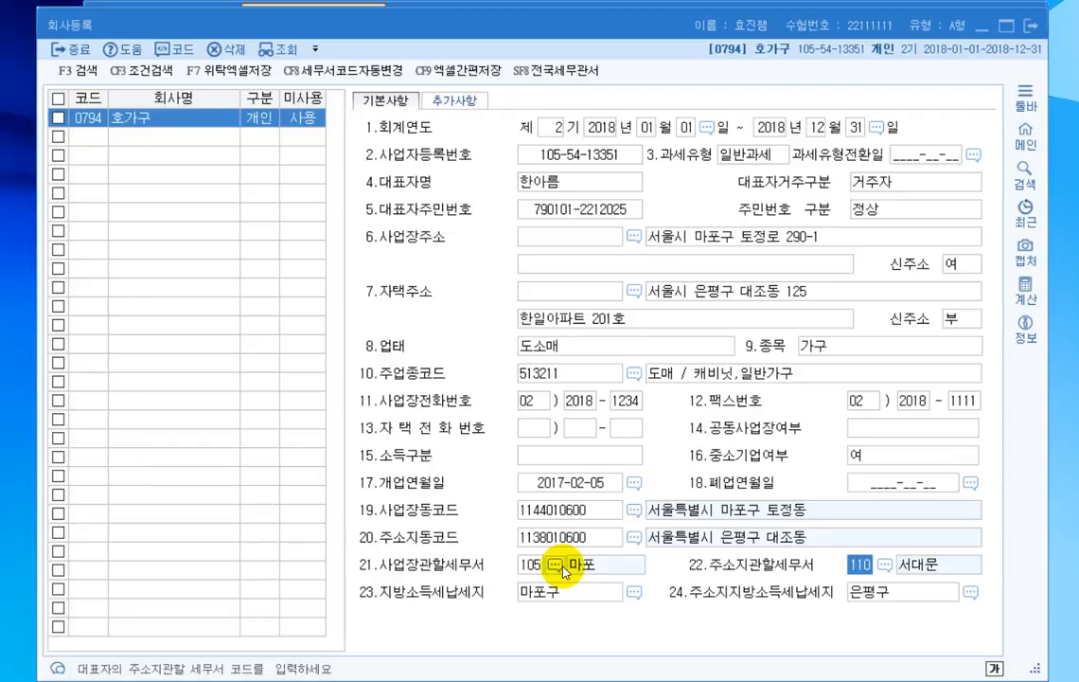
click(1032, 25)
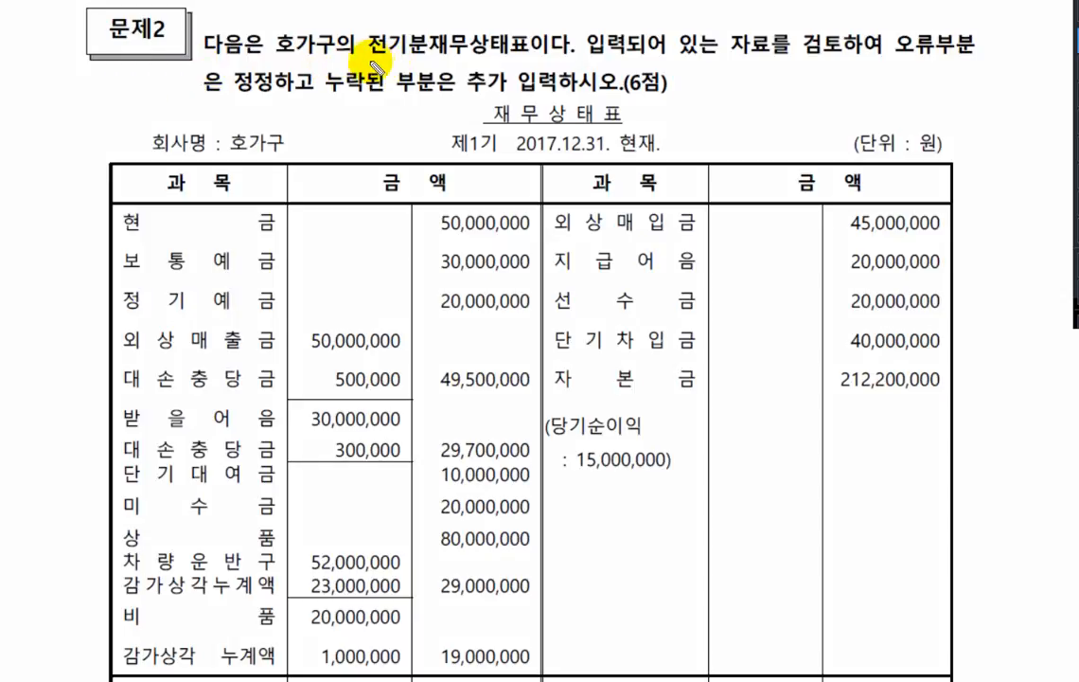
- Underline 전기분재무상태표 in the 문제2 instructions and view the full balance sheet given there
drag(369, 59, 532, 59)
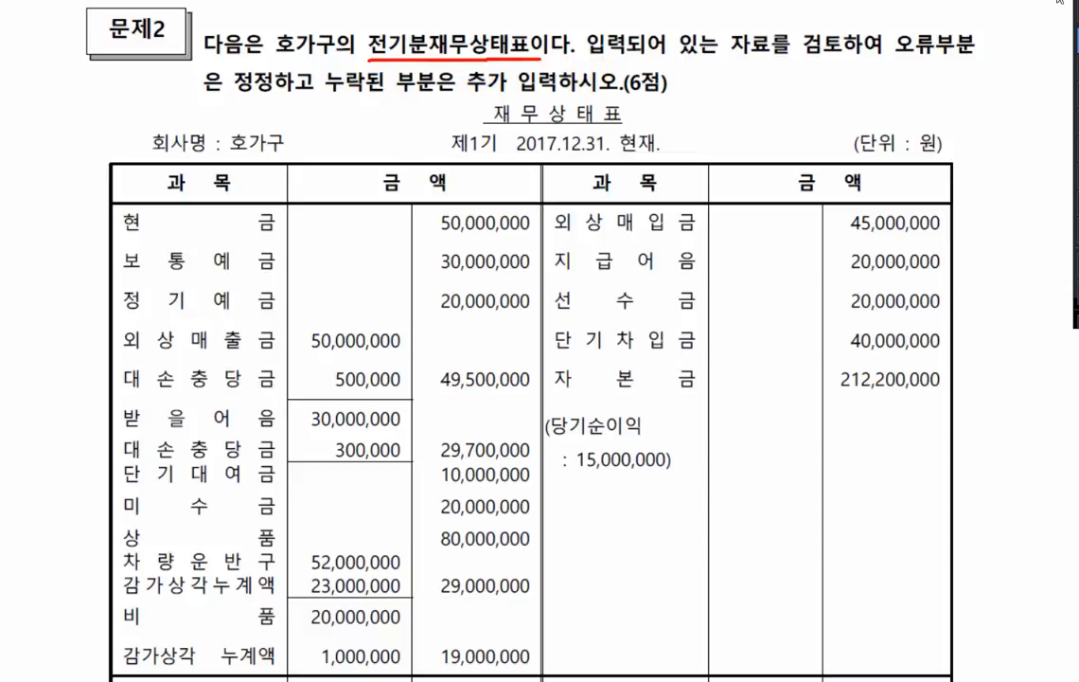
key(Escape)
scroll(1035, 49, down, 1)
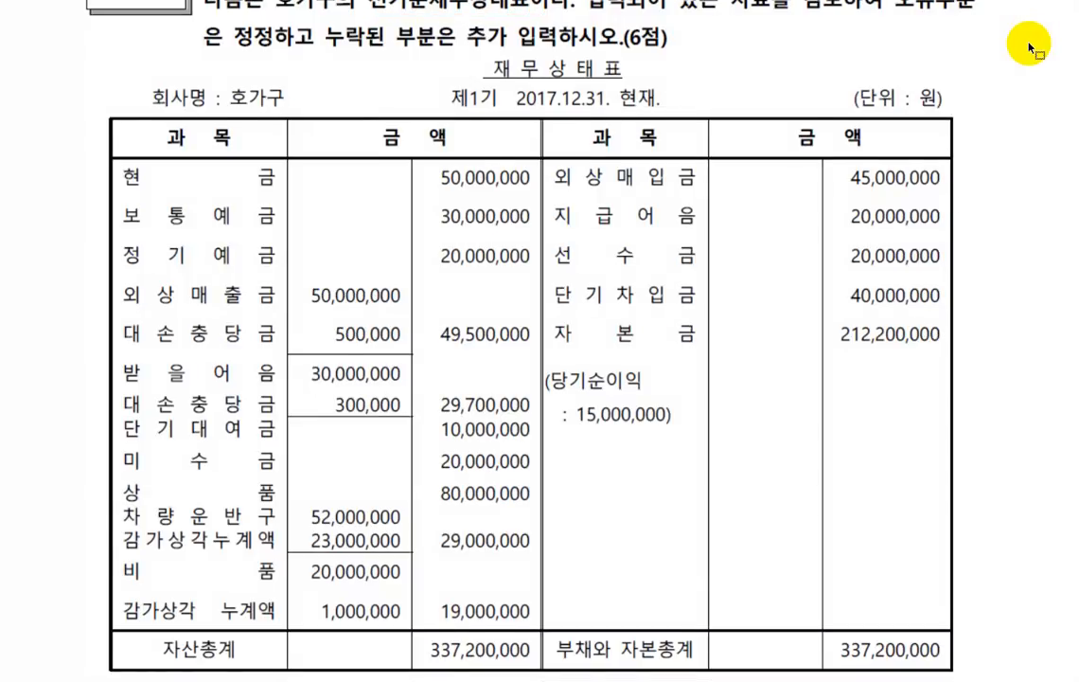
scroll(1035, 50, down, 1)
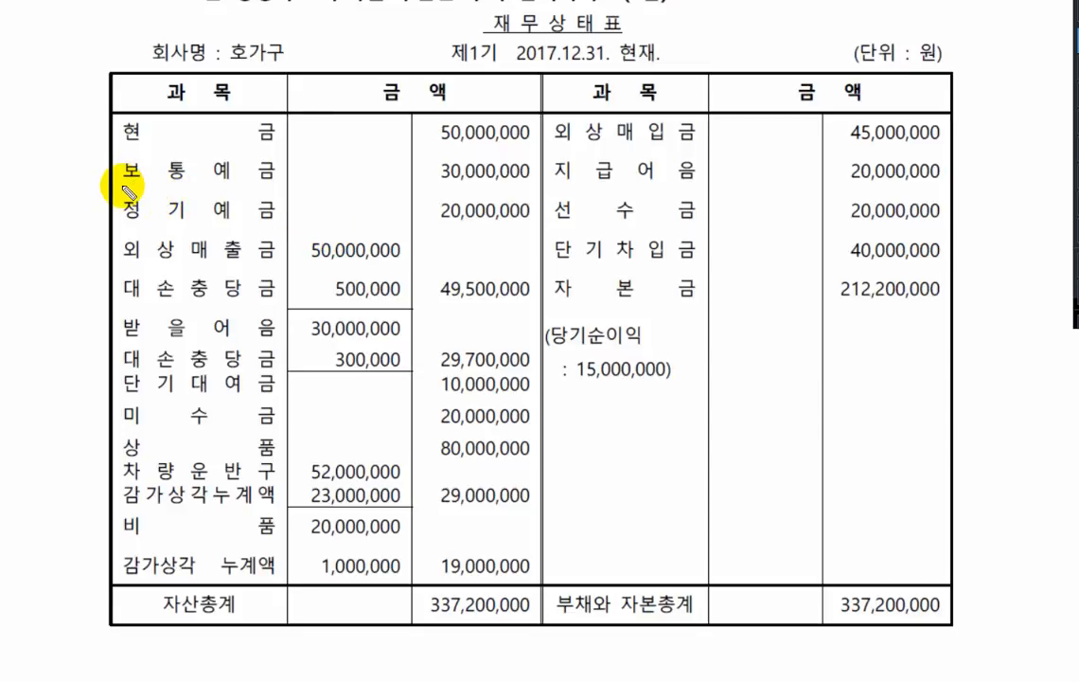
- Underline and tick the 보통예금, 비품 감가상각누계액 and 단기차입금 rows in the 문제2 balance sheet
drag(125, 186, 525, 182)
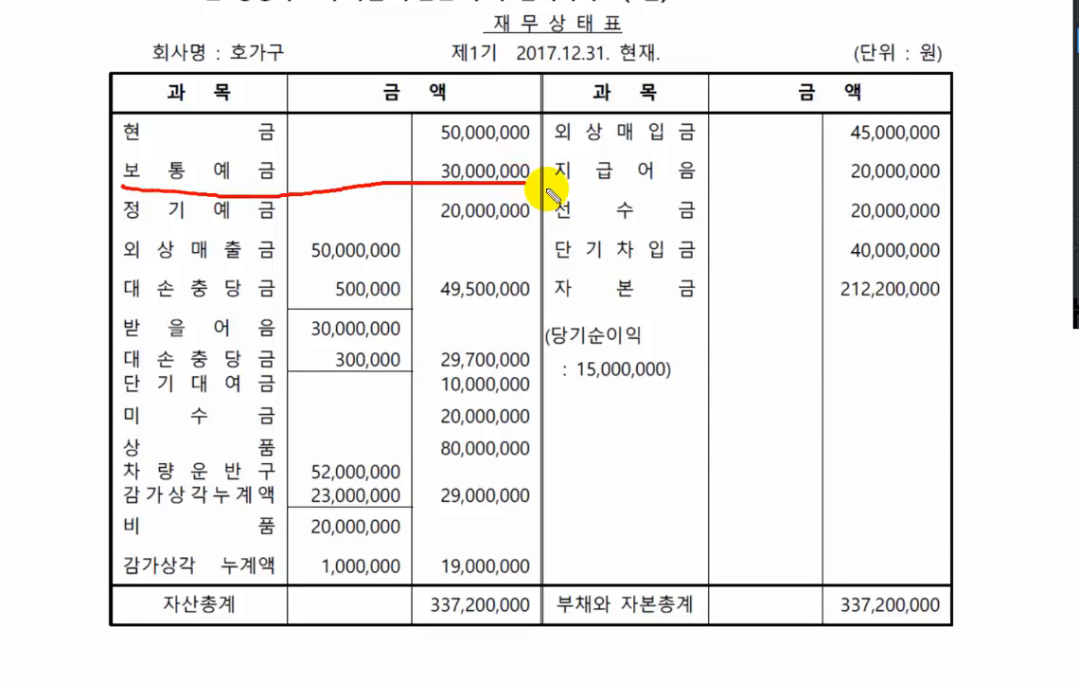
drag(422, 165, 446, 159)
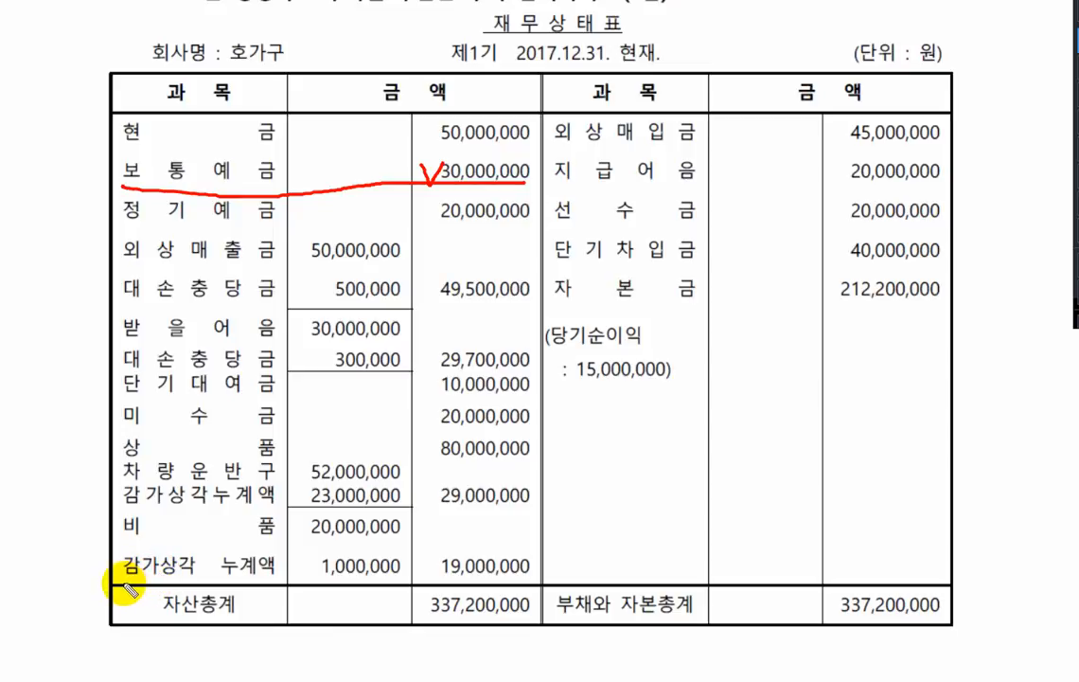
drag(122, 574, 402, 575)
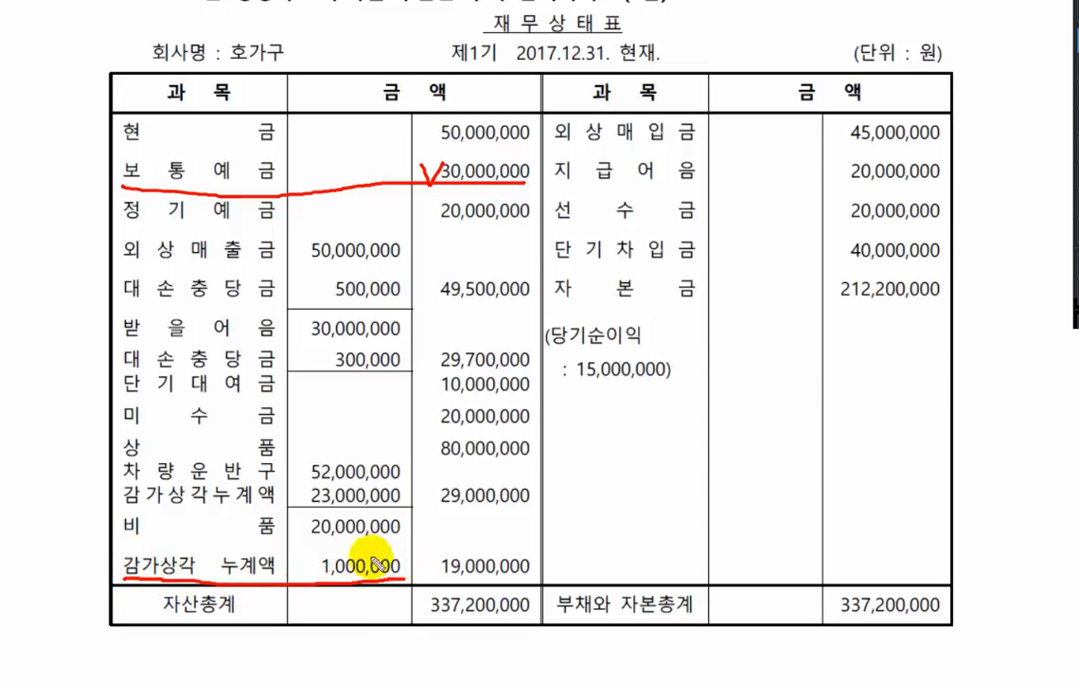
mouse_move(409, 559)
mouse_down()
mouse_move(412, 572)
mouse_move(418, 560)
mouse_up()
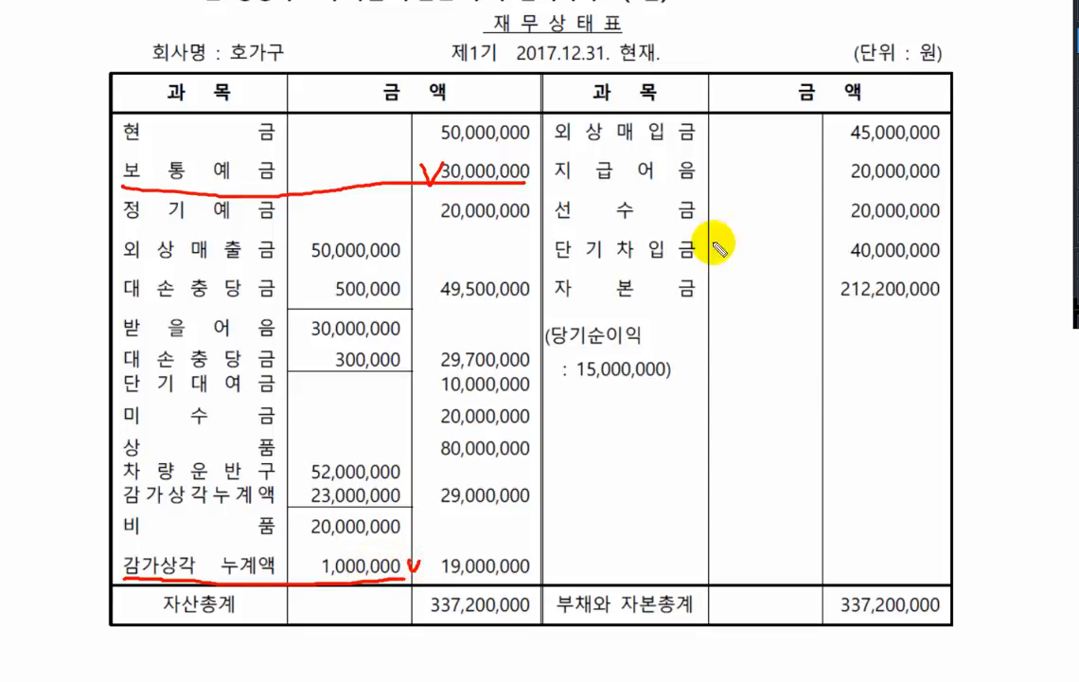
mouse_move(554, 264)
mouse_down()
mouse_move(602, 252)
mouse_move(948, 257)
mouse_up()
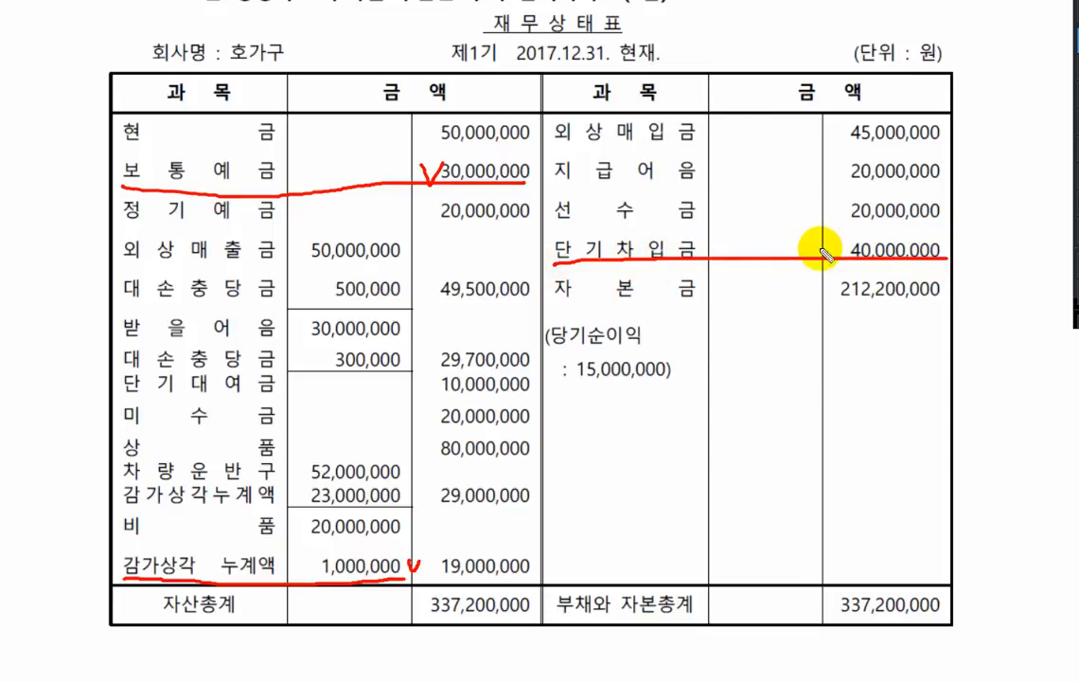
mouse_move(829, 243)
mouse_down()
mouse_move(841, 254)
mouse_move(850, 238)
mouse_up()
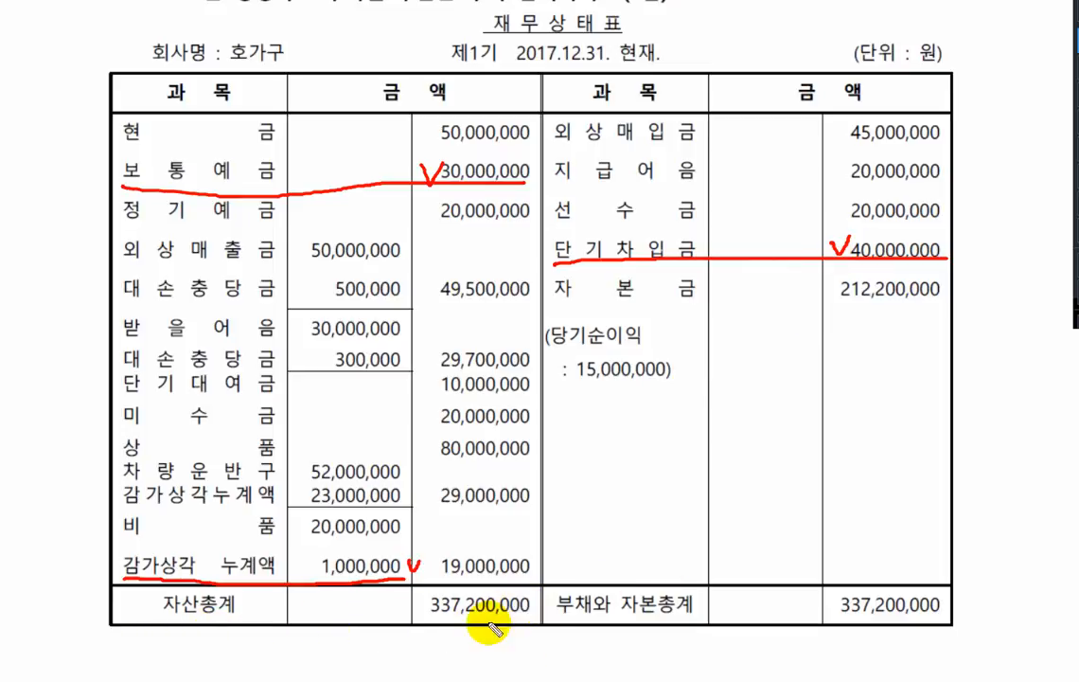
- Underline the 자산총계 and 부채와 자본총계 amounts in the balance sheet and leave the annotation mode
drag(433, 624, 519, 617)
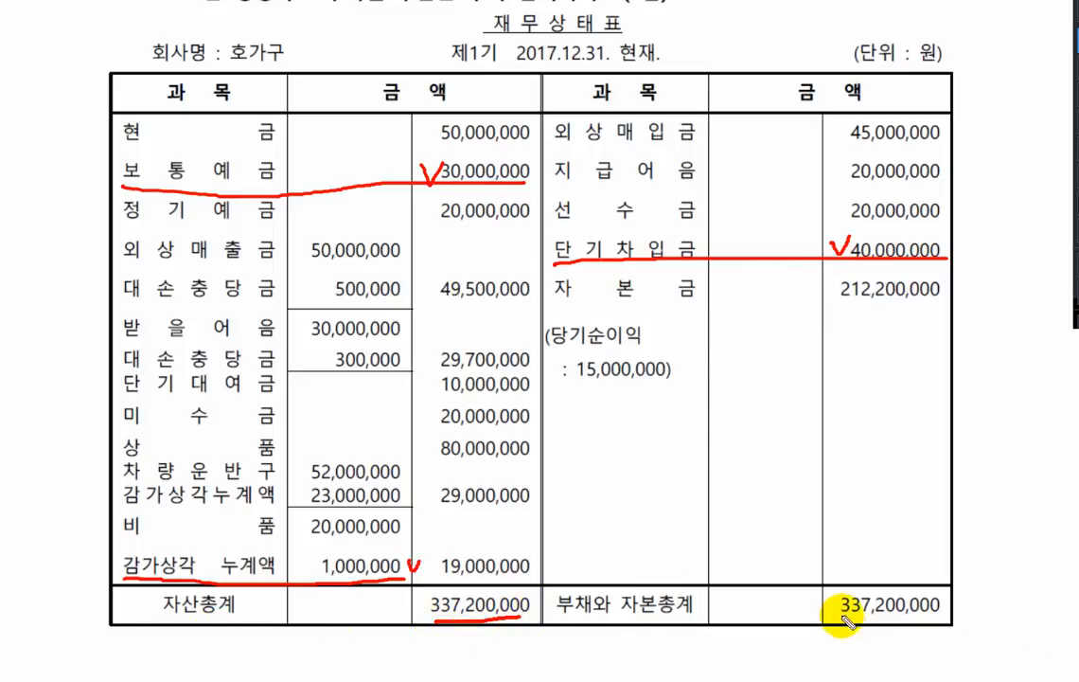
drag(841, 618, 941, 617)
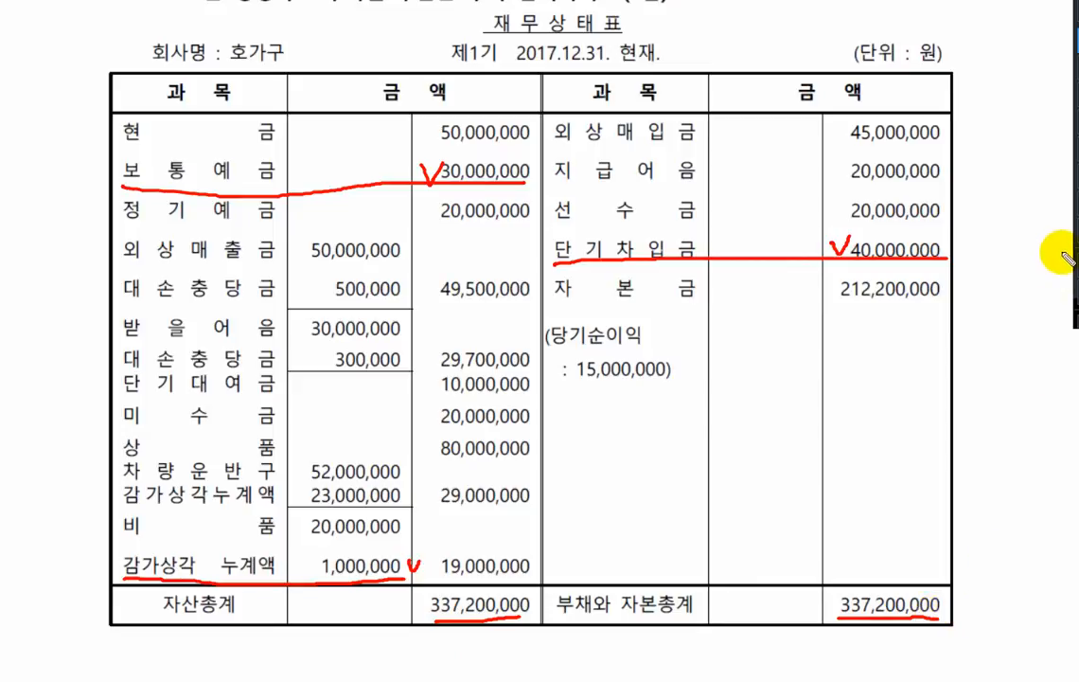
key(Escape)
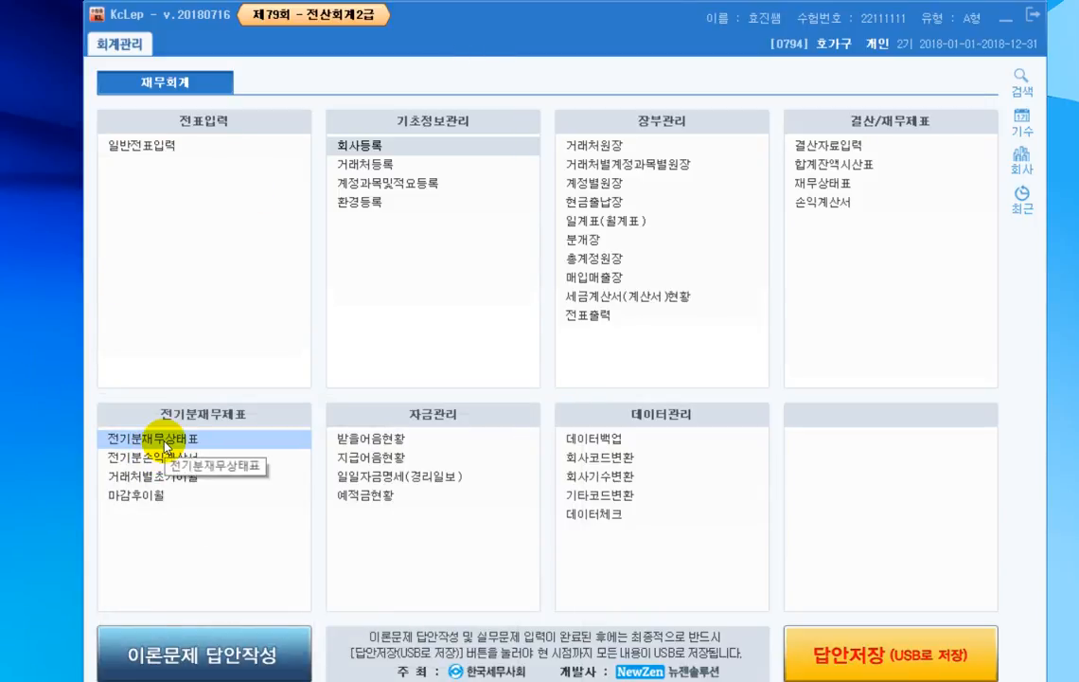
- Open 전기분재무상태표 and set the 보통예금 (0103) amount to 30,000,000
click(166, 442)
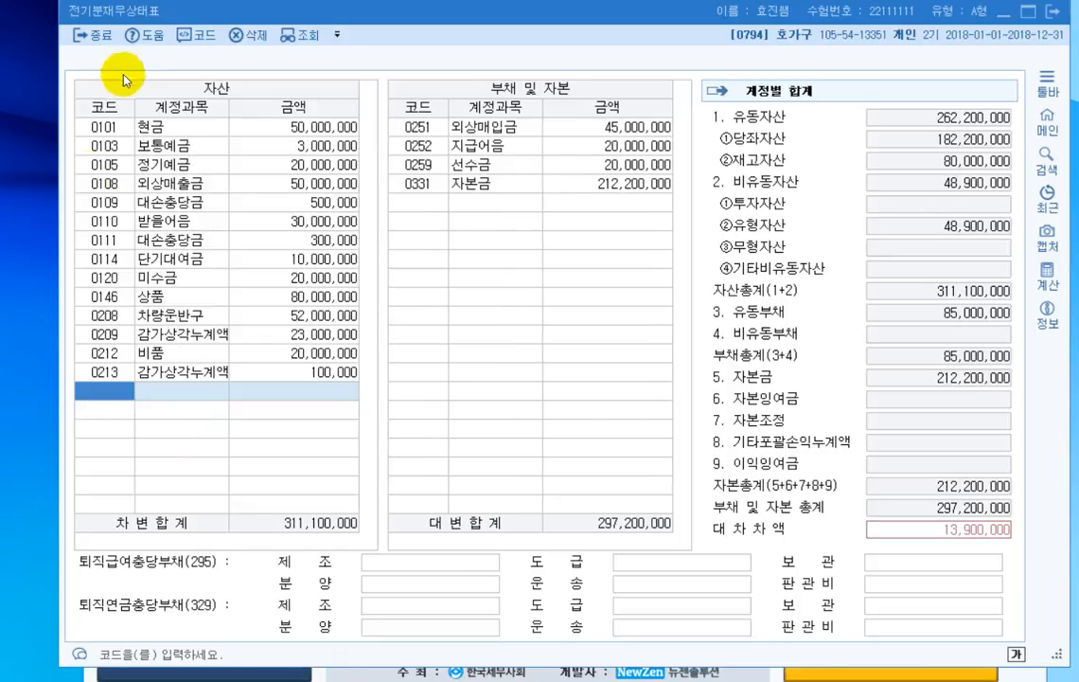
click(275, 144)
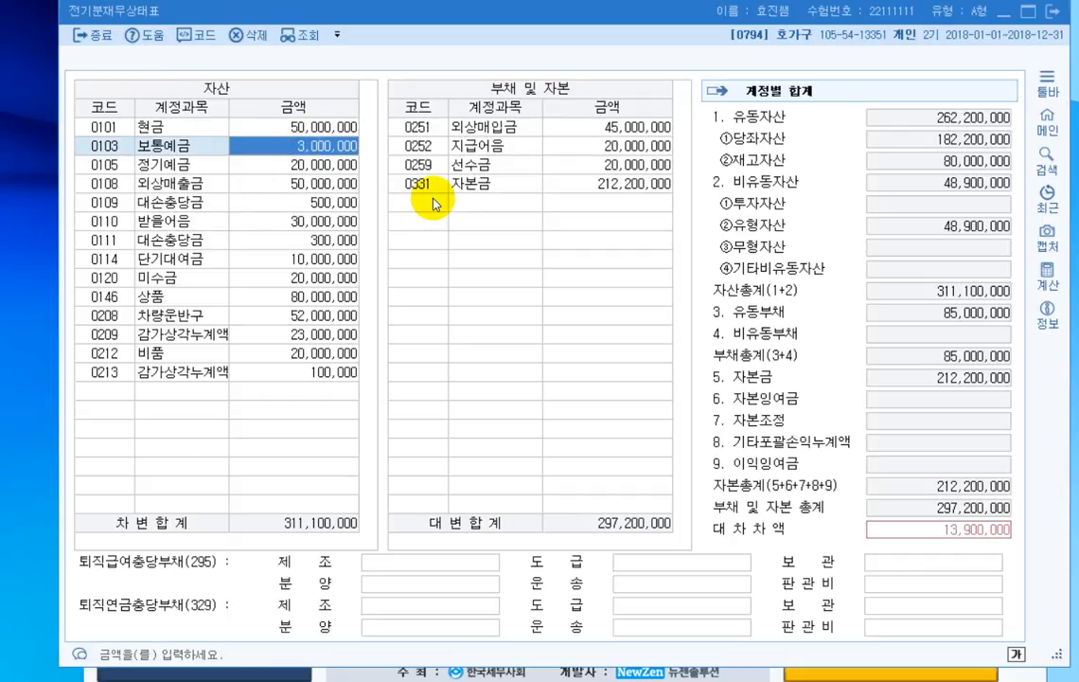
text(30000000)
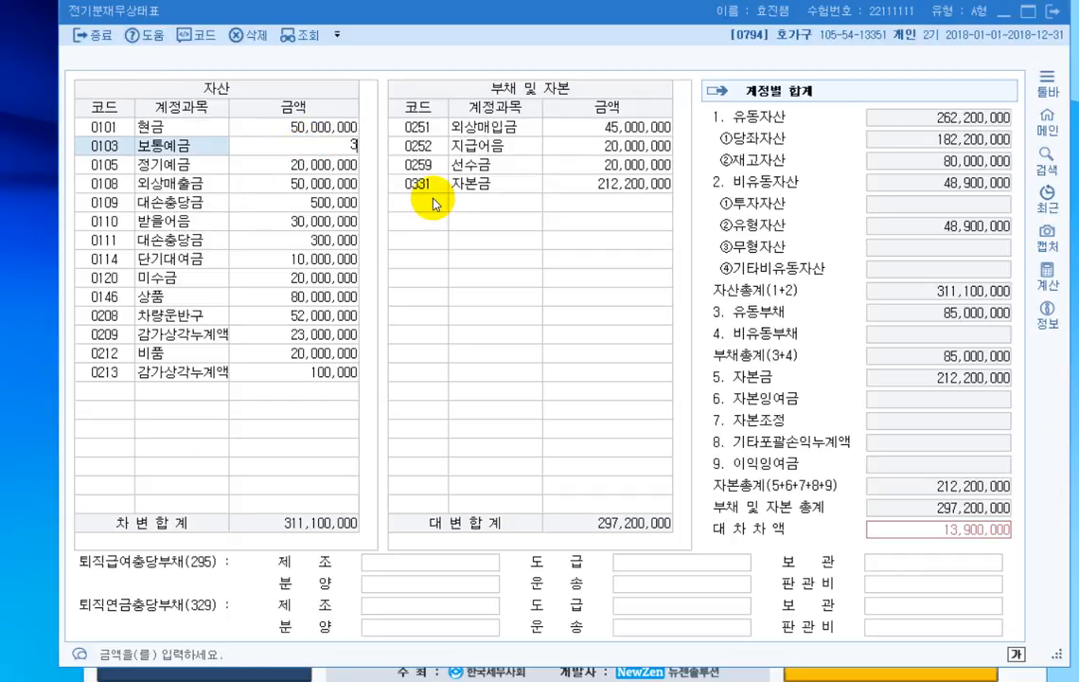
key(Return)
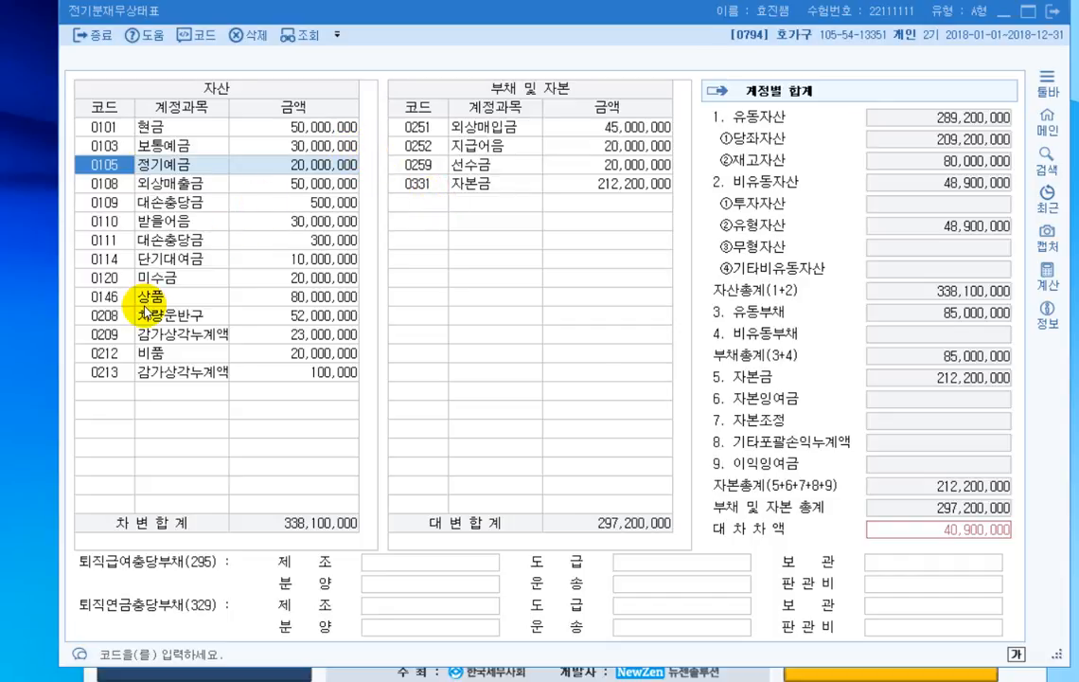
- Set the amount of the 비품 감가상각누계액 (0213) row in 전기분재무상태표 to 1,000,000
click(152, 352)
click(158, 378)
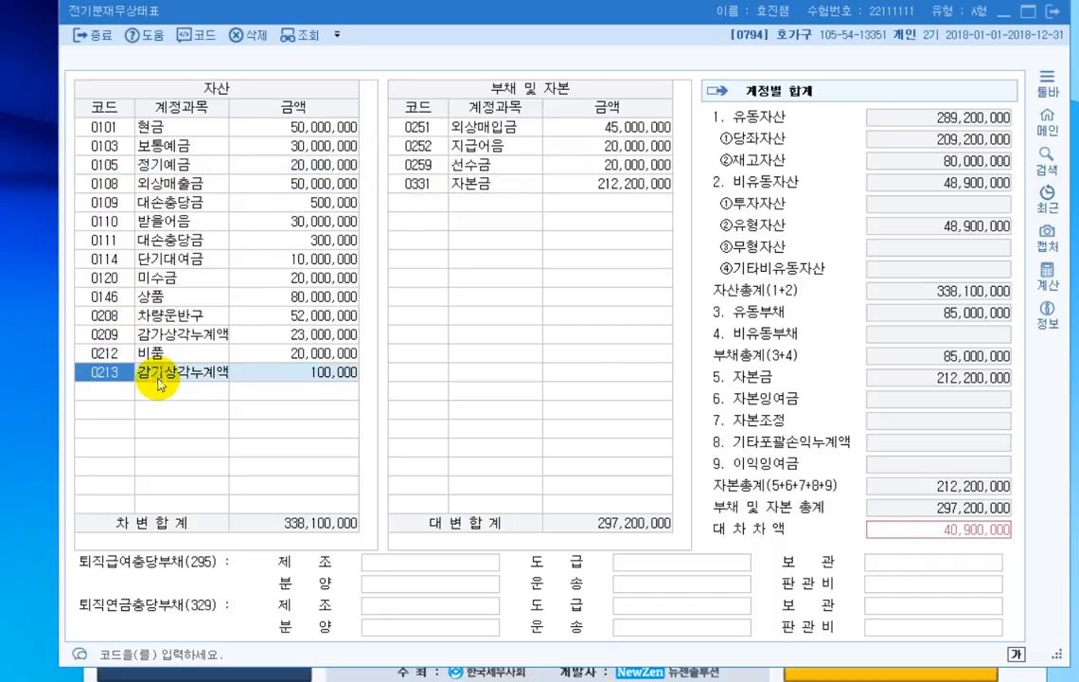
click(280, 376)
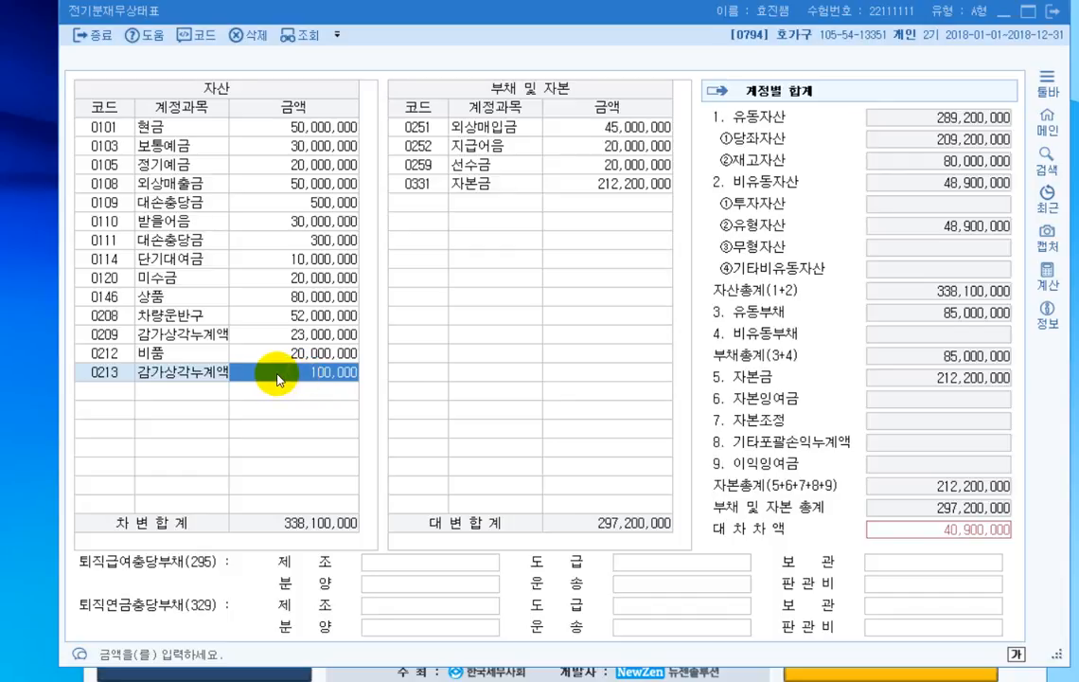
text(1000000)
key(Return)
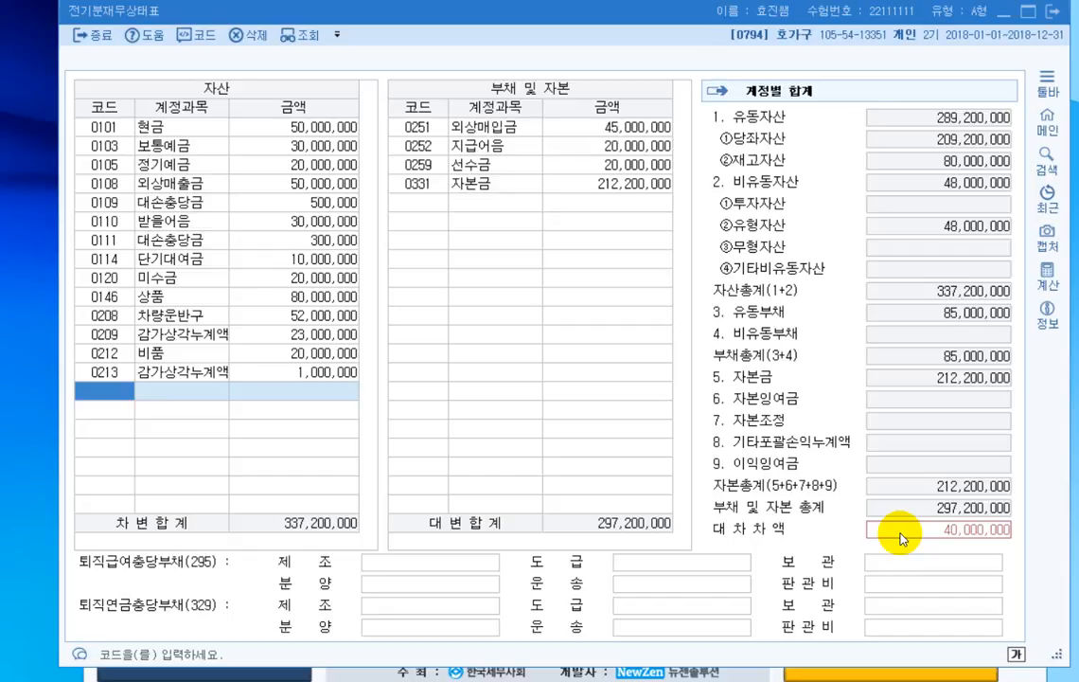
- Add account 0260 단기차입금 with an amount of 40,000,000 below 자본금 in the 부채 및 자본 list
click(424, 203)
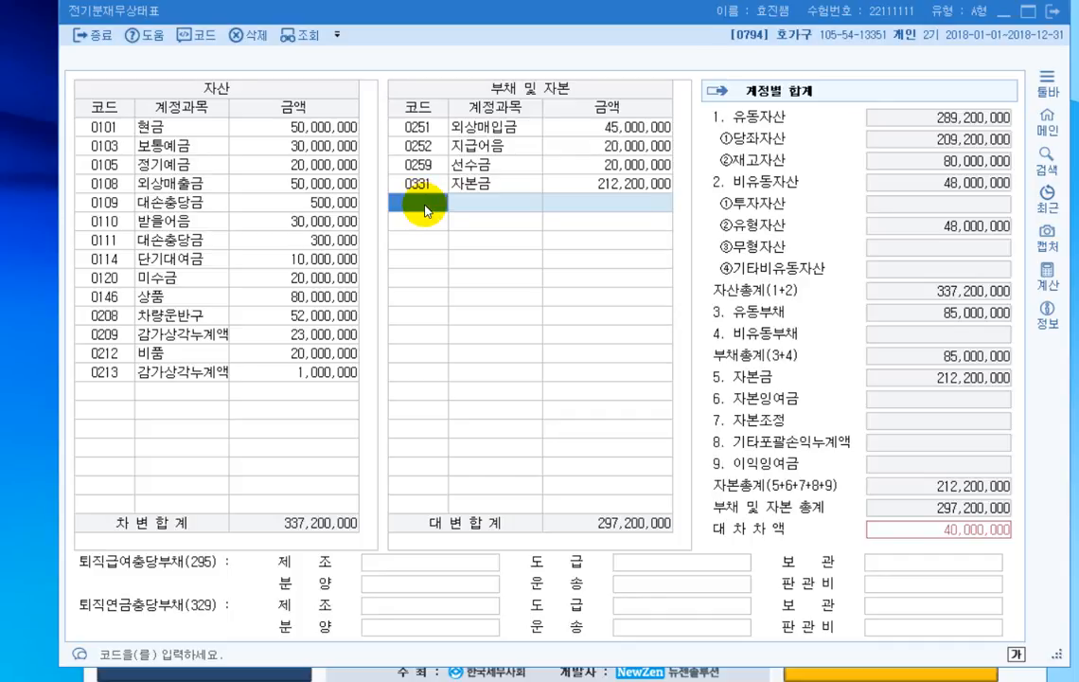
key(F2)
text(단기)
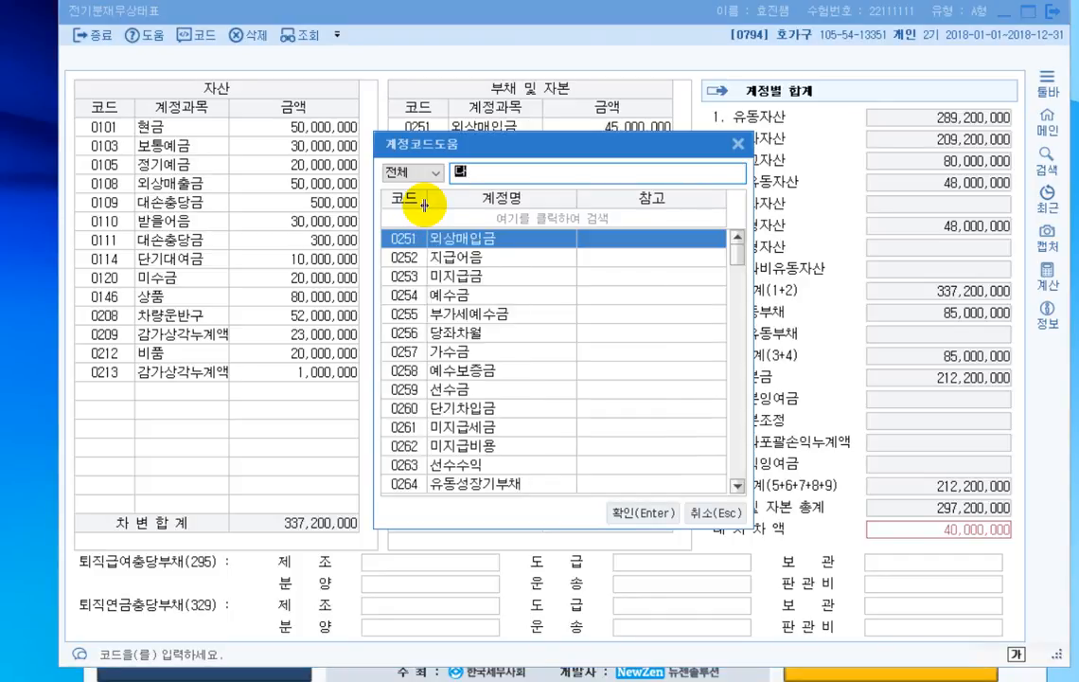
key(Return)
text(40000000)
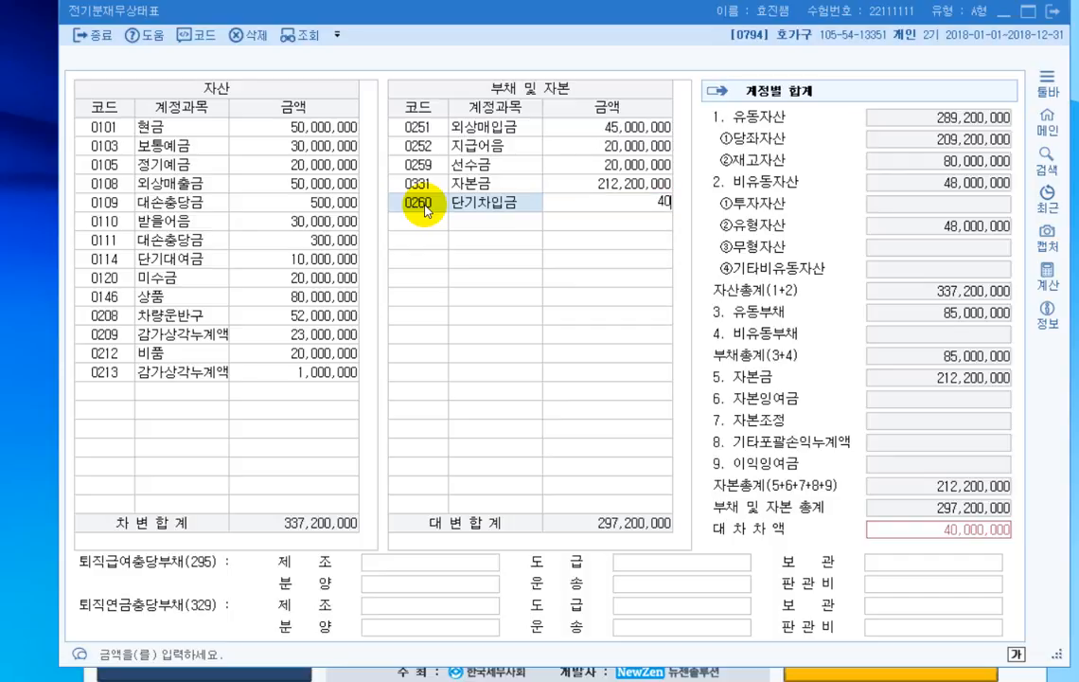
key(Return)
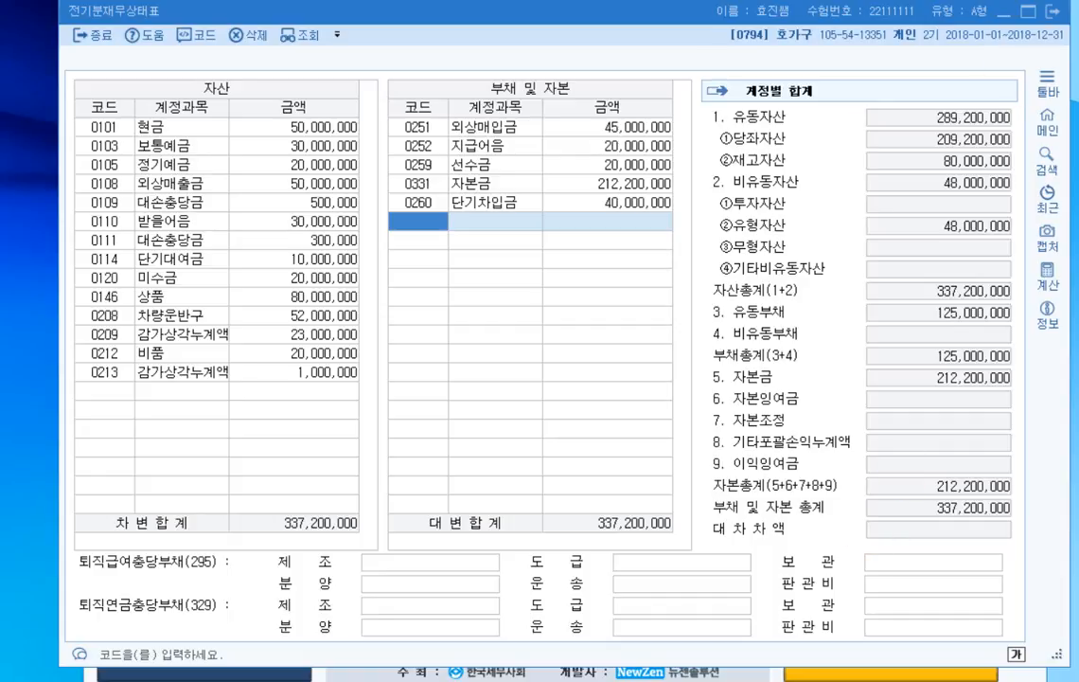
- Switch to the exam paper, underline 거래처별 초기이월 메뉴, 단기대여금 and 외상매입금 in 문제3 [1], and tick the 성수상사 and 통큰가구 amounts
key(alt+Tab)
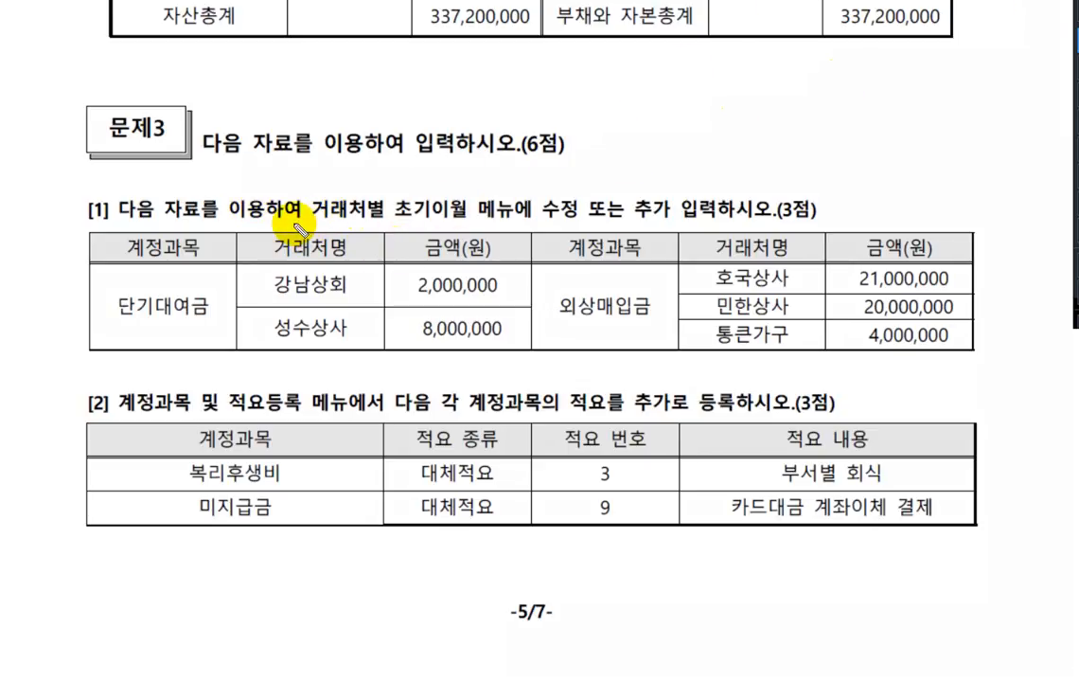
drag(312, 225, 511, 225)
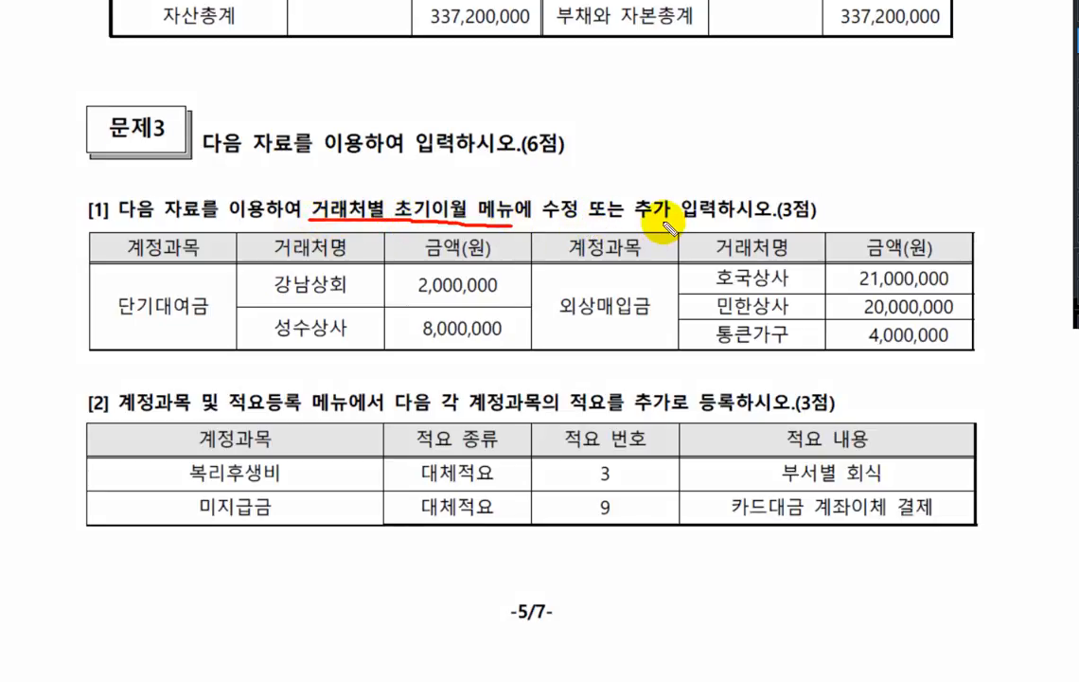
drag(118, 325, 211, 325)
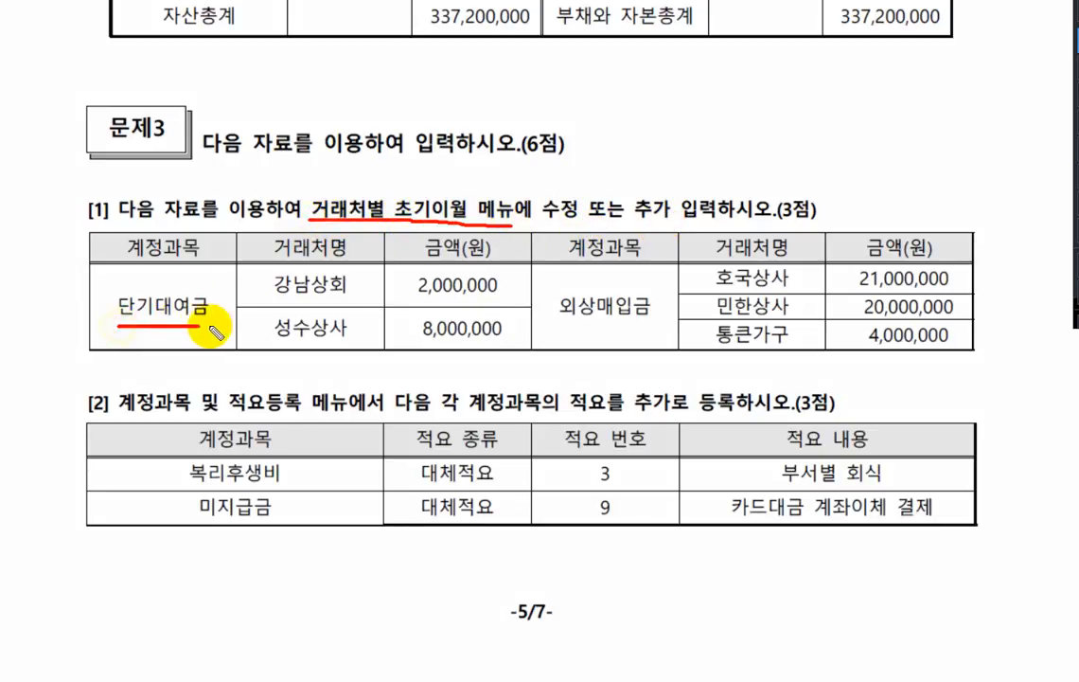
drag(559, 324, 651, 324)
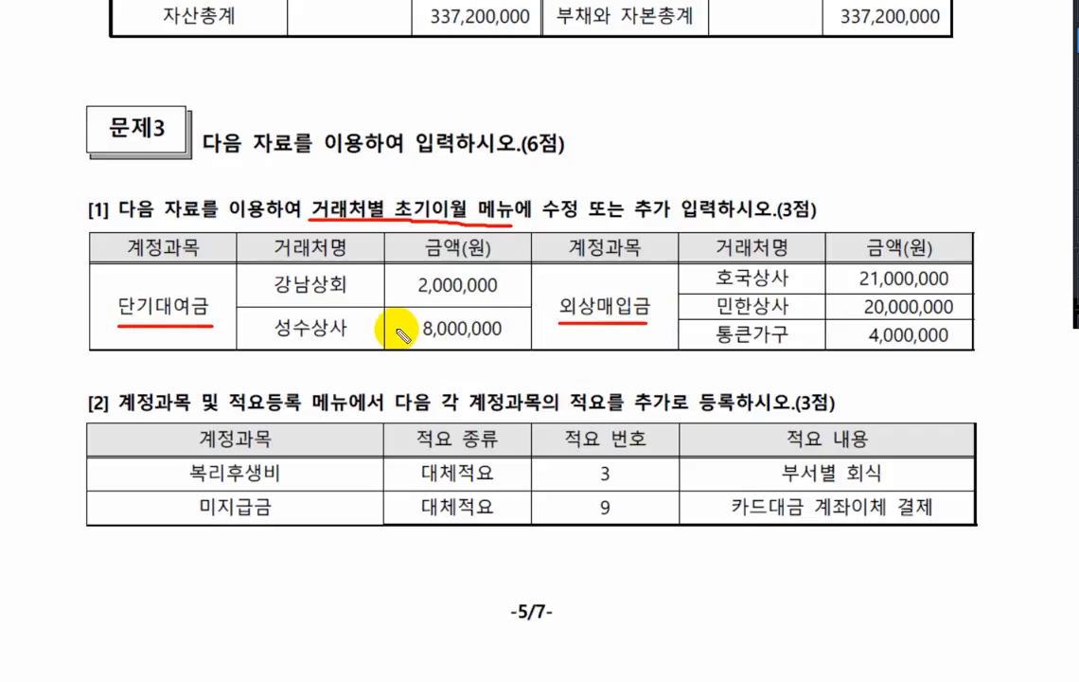
drag(390, 320, 419, 326)
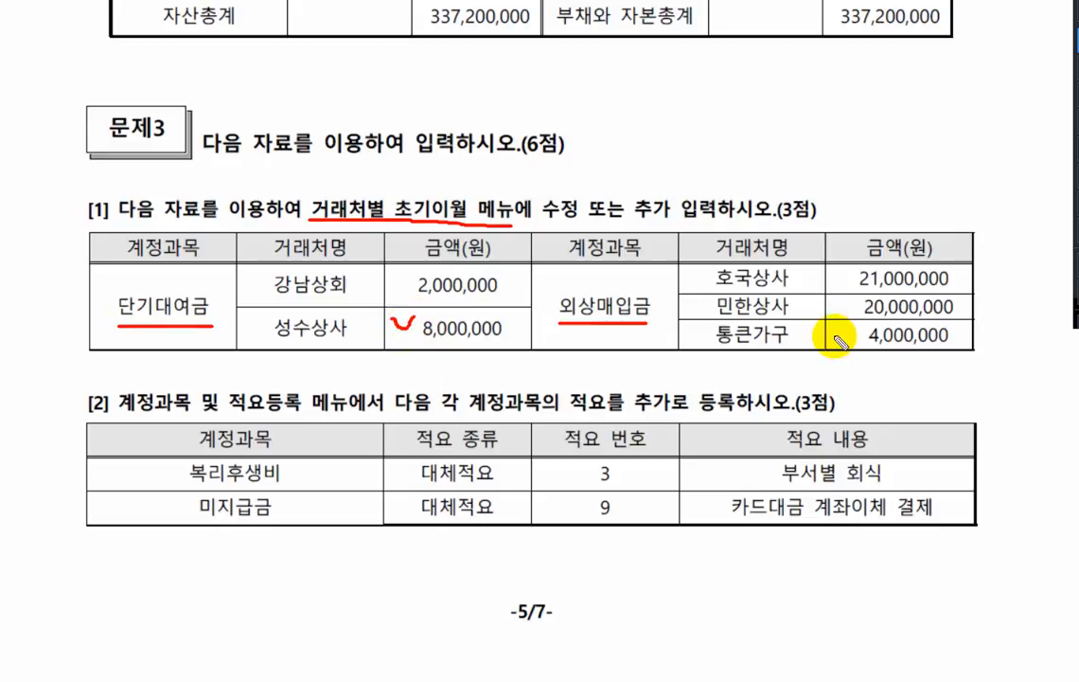
drag(841, 326, 863, 323)
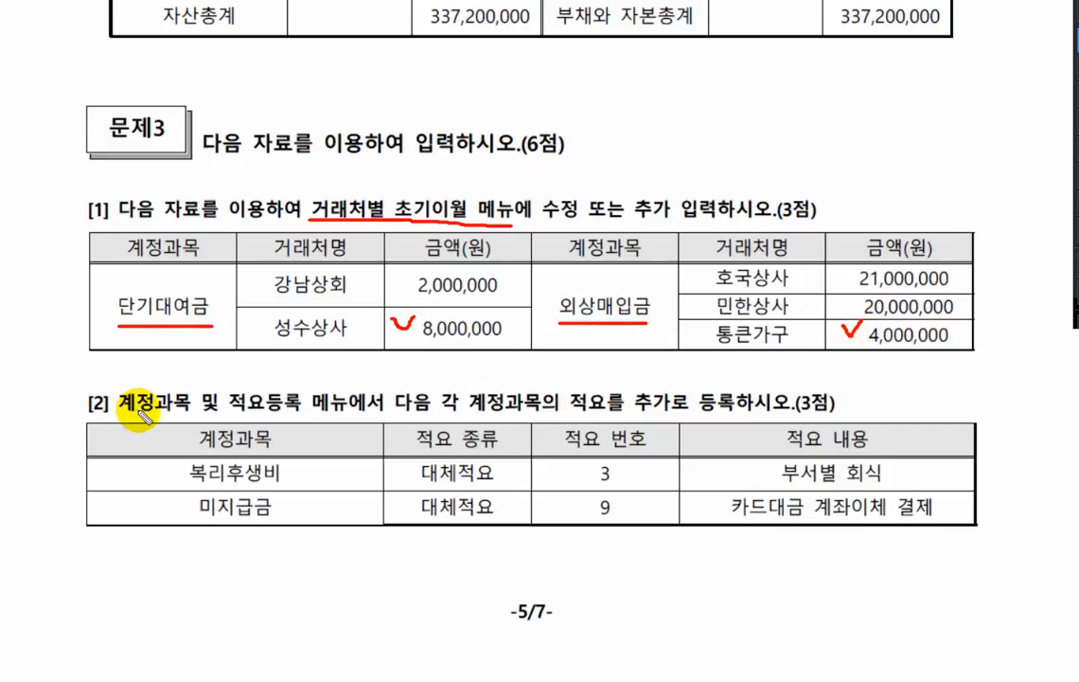
- Underline 계정과목 및 적요등록 in 문제3 [2], mark the 복리후생비 and 미지급금 rows, and leave the annotation mode
drag(119, 413, 312, 414)
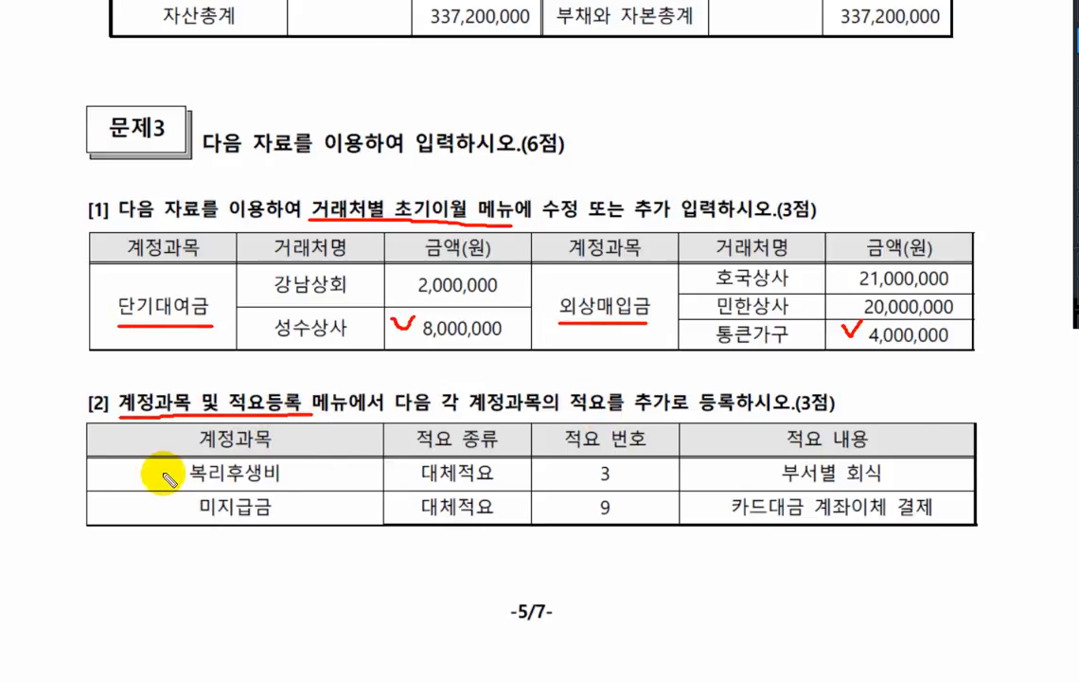
mouse_move(164, 474)
mouse_down()
mouse_move(163, 494)
mouse_move(184, 514)
mouse_up()
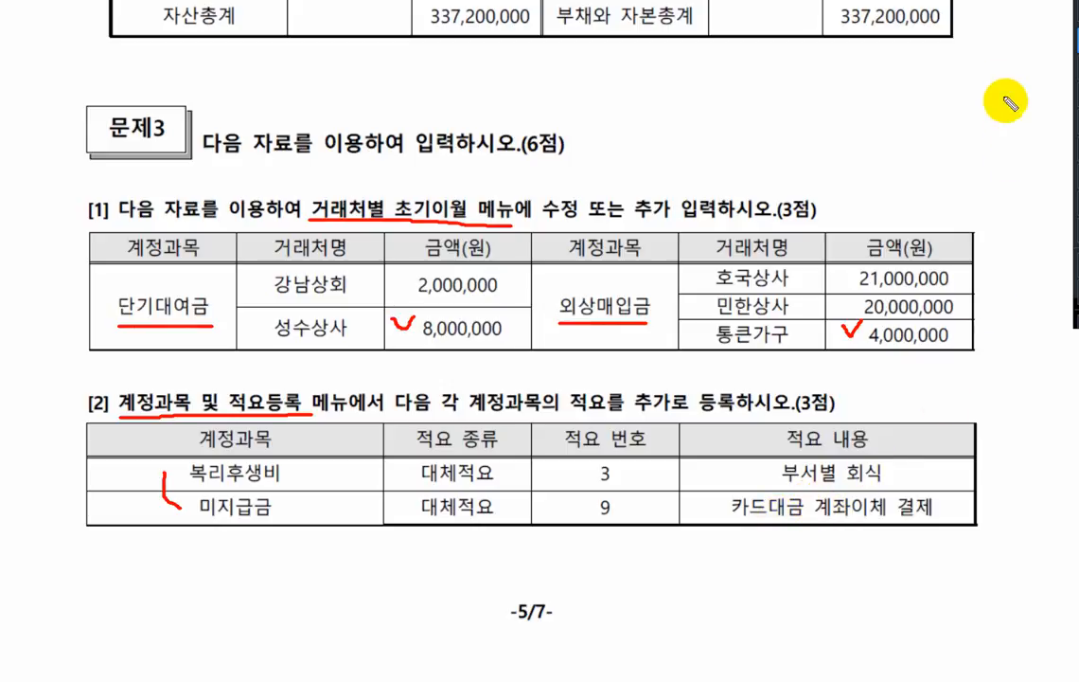
key(Escape)
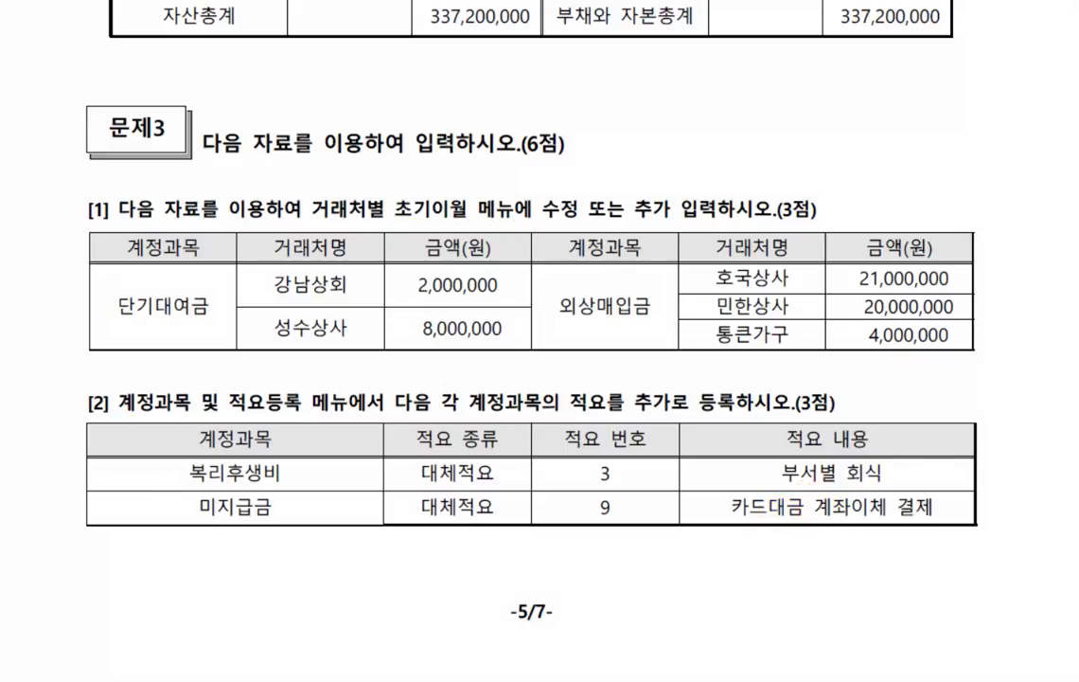
- Return to KcLep, open 거래처별초기이월 and add 성수상사 with 8,000,000 under 단기대여금 (0114)
key(super+Down)
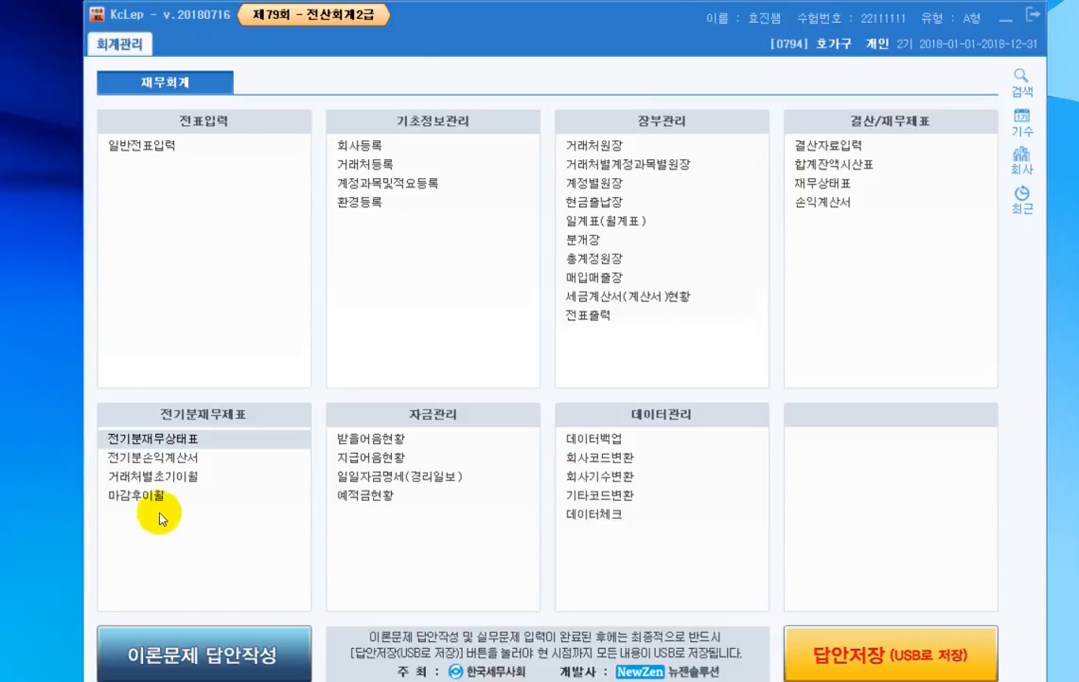
click(183, 483)
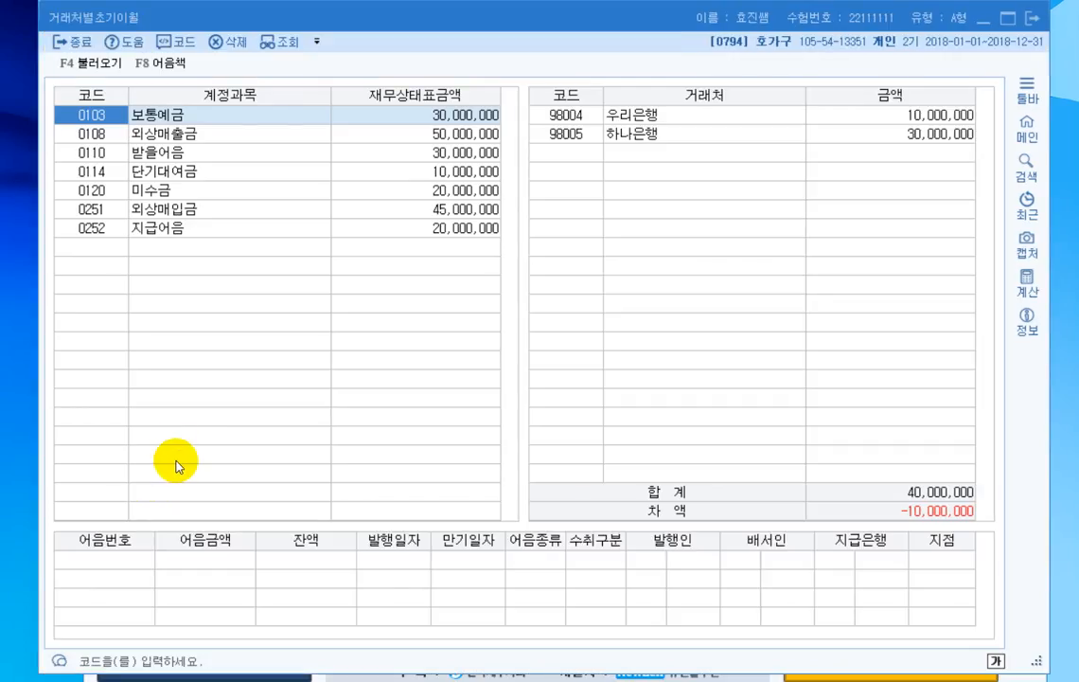
click(176, 172)
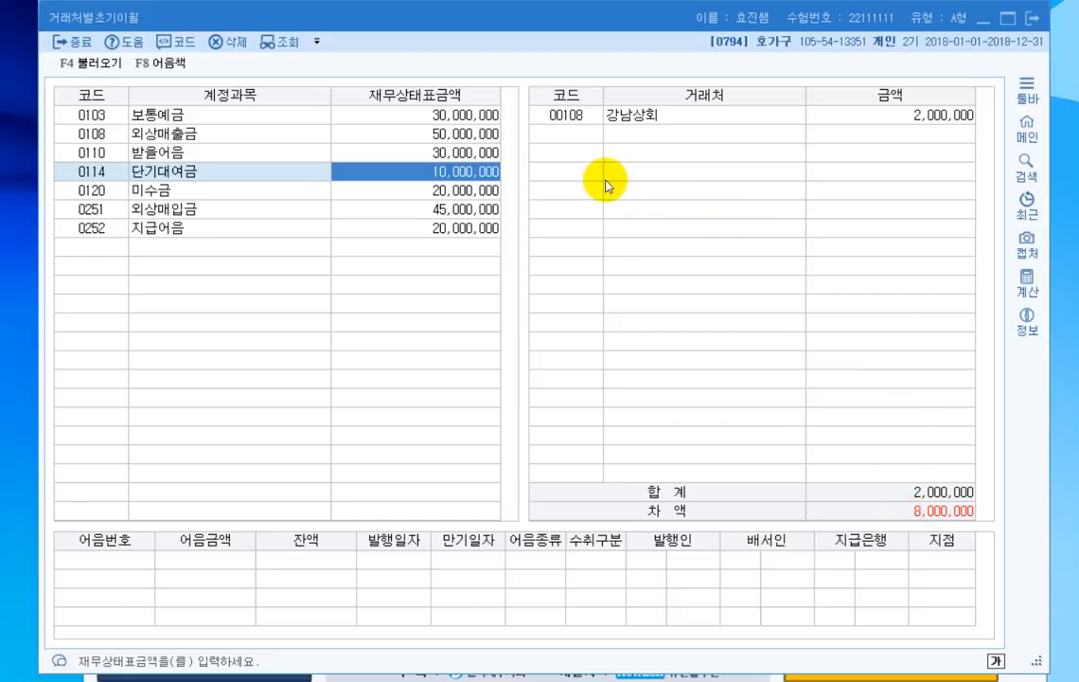
click(574, 138)
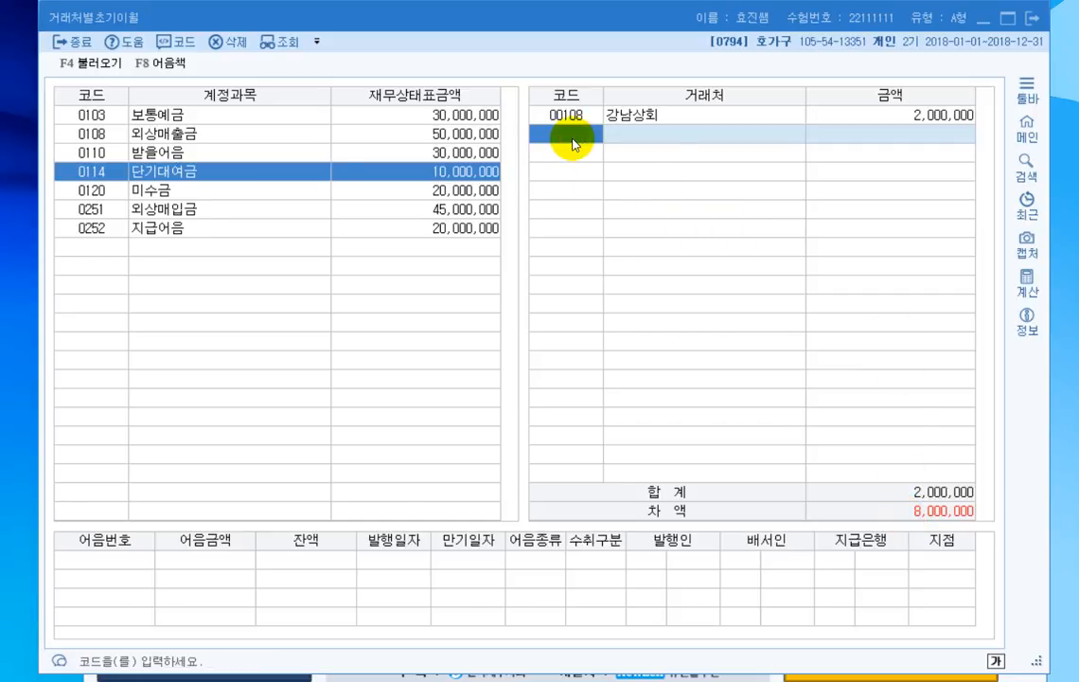
key(F2)
text(성수)
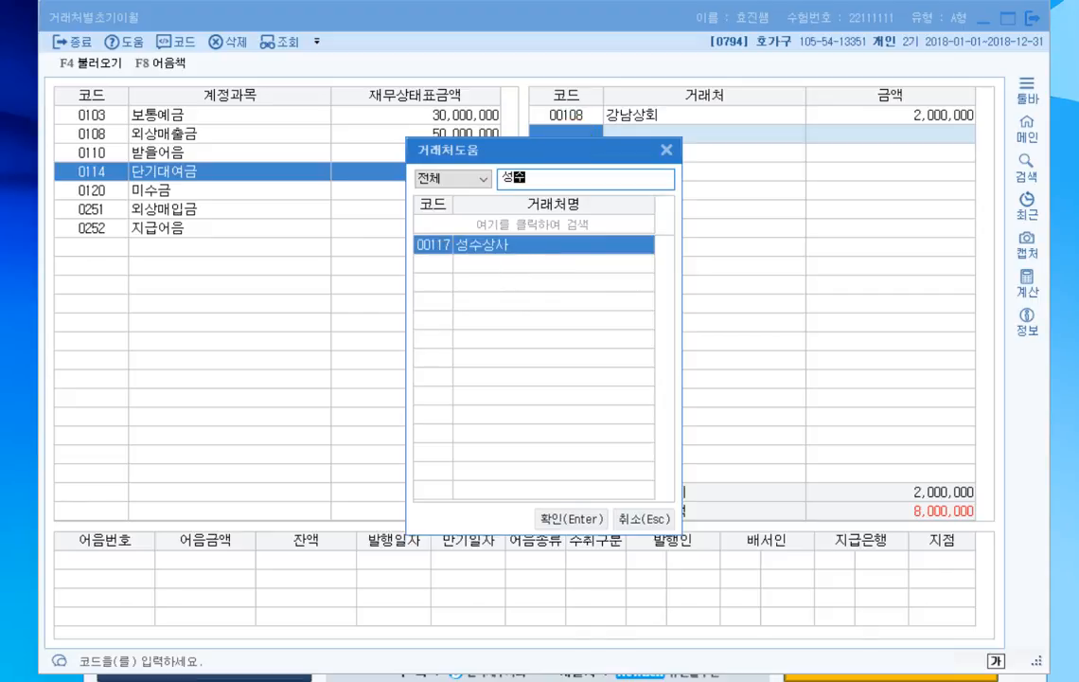
key(Return)
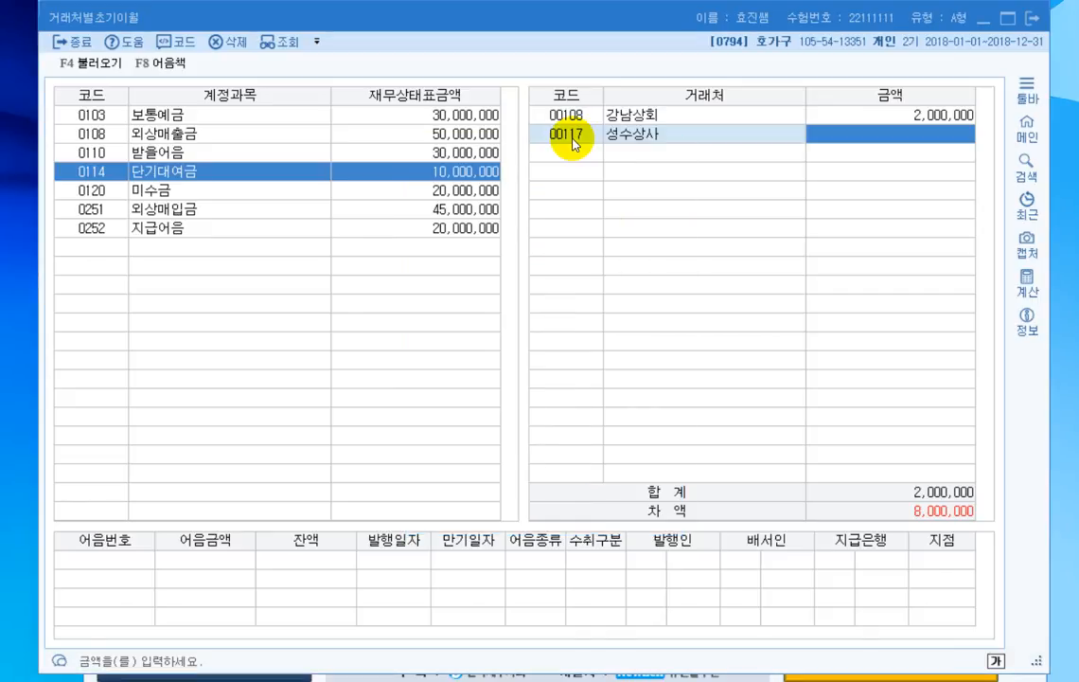
text(8000000)
key(Return)
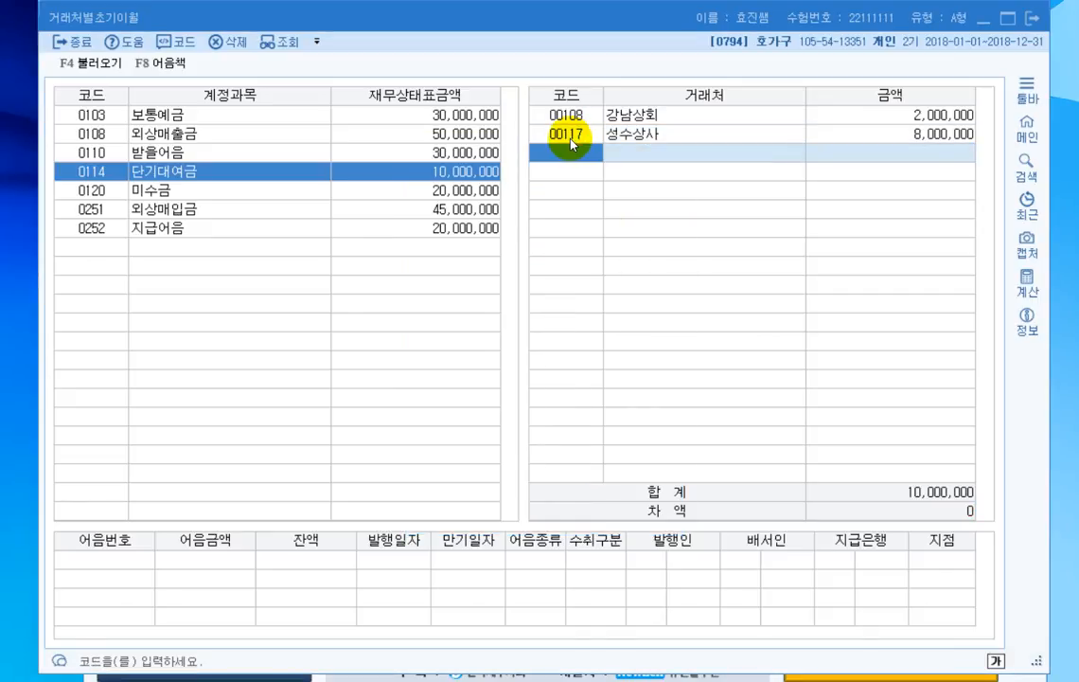
- Add 통큰가구 with 4,000,000 under 외상매입금 (0251) and close 거래처별초기이월
click(236, 216)
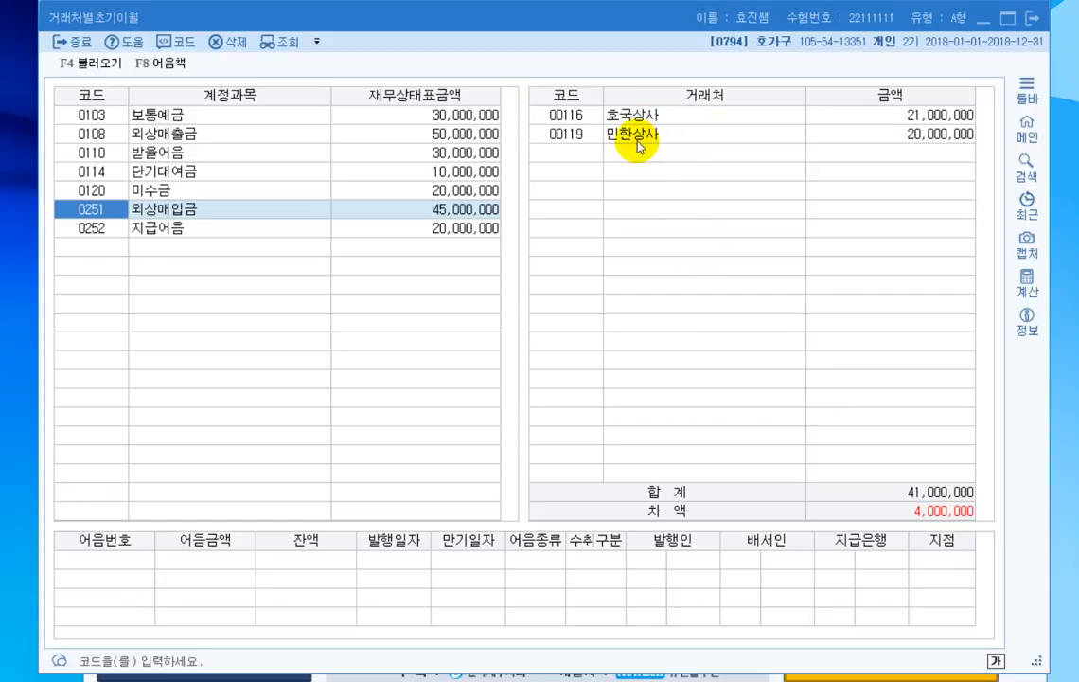
click(560, 153)
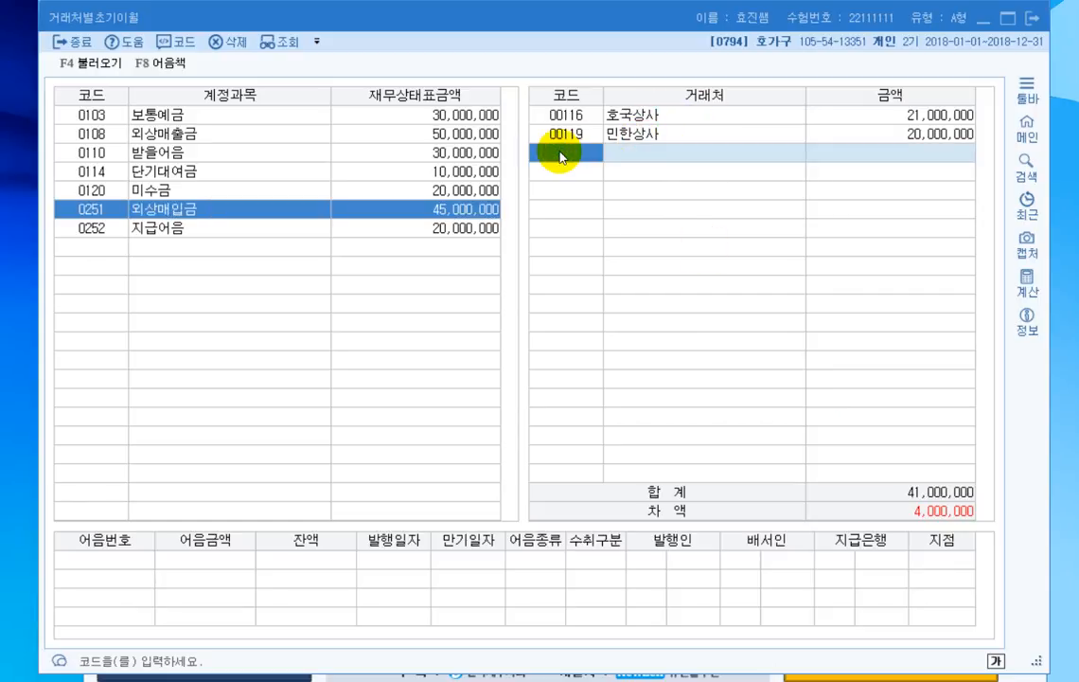
key(F2)
text(통큰)
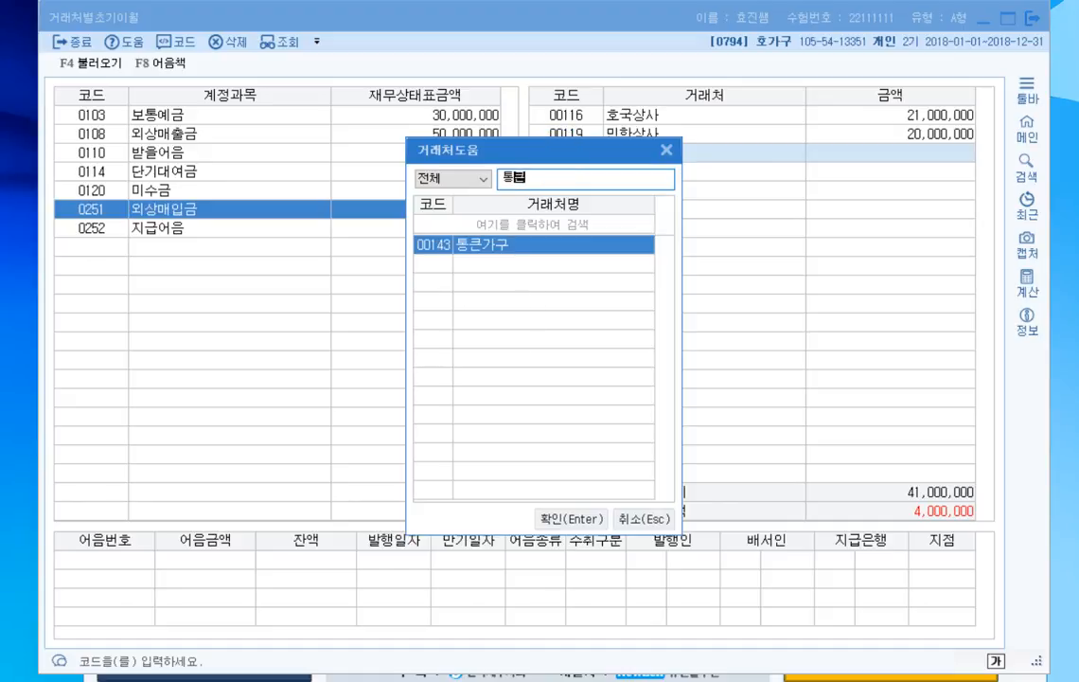
key(Return)
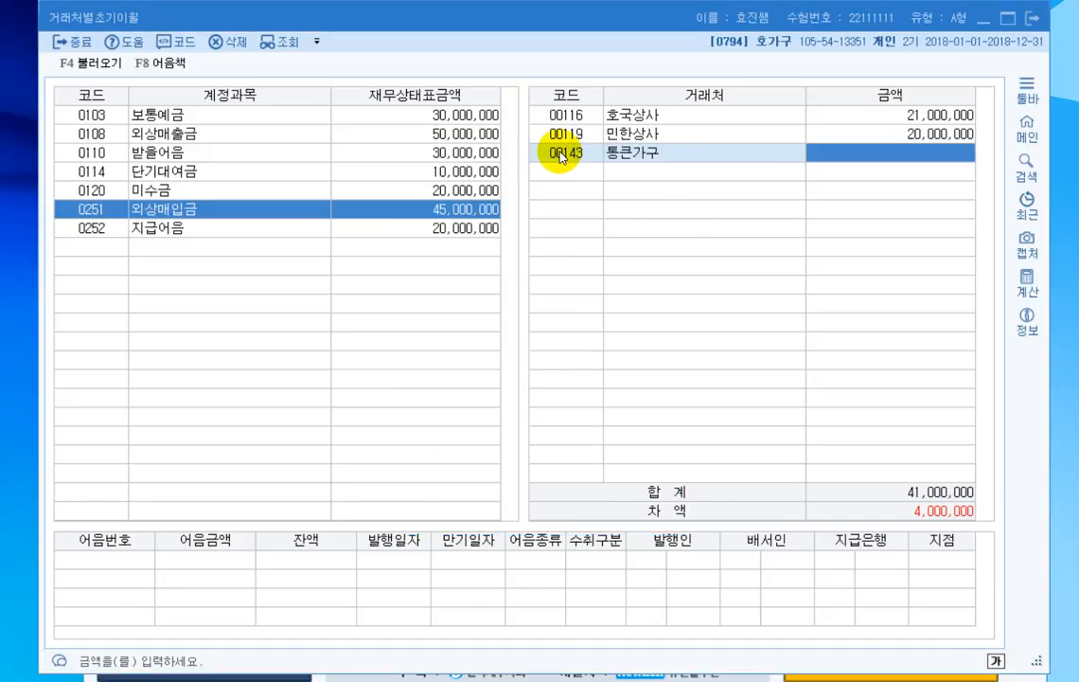
text(4000000)
key(Return)
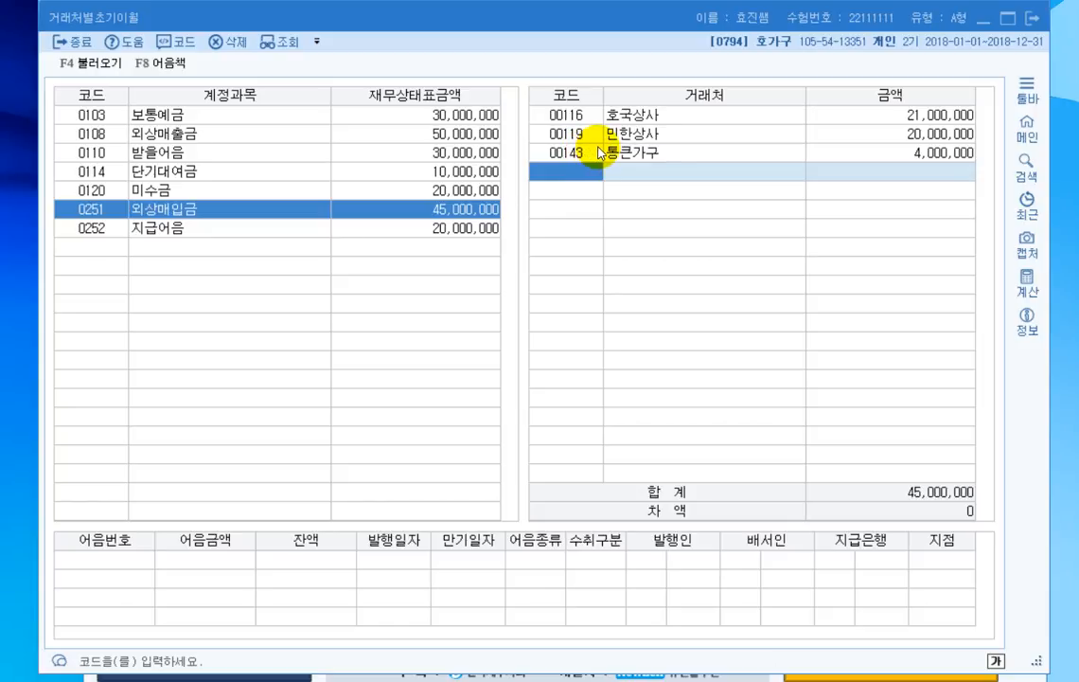
click(1032, 16)
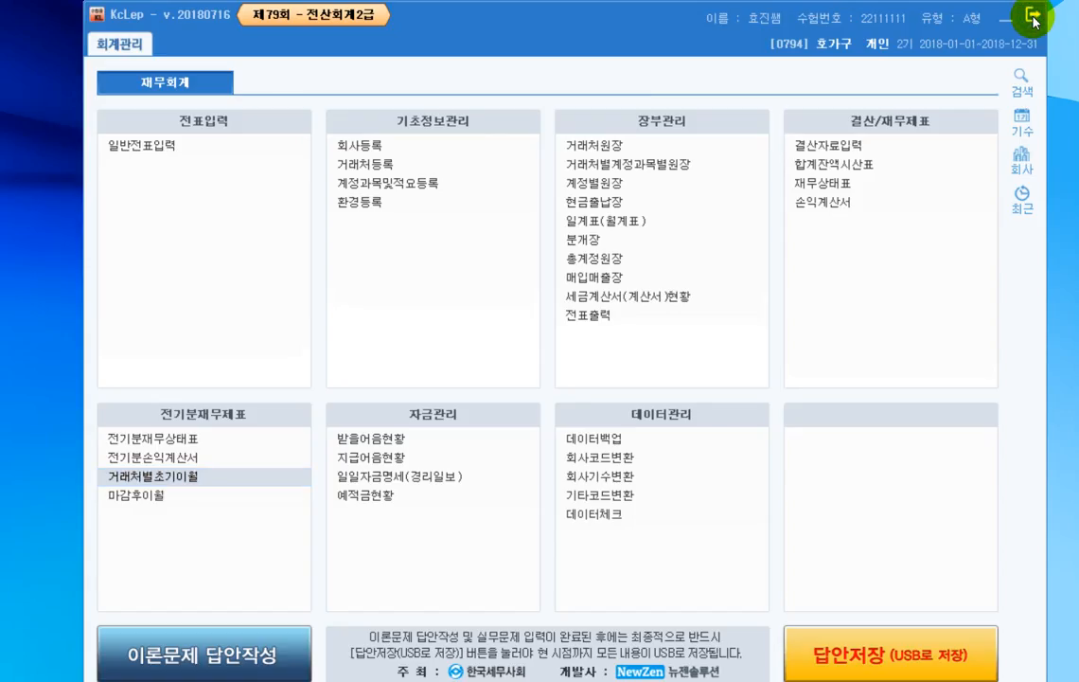
- Open 계정과목및적요등록 and search the account list for 복리후생비
click(399, 195)
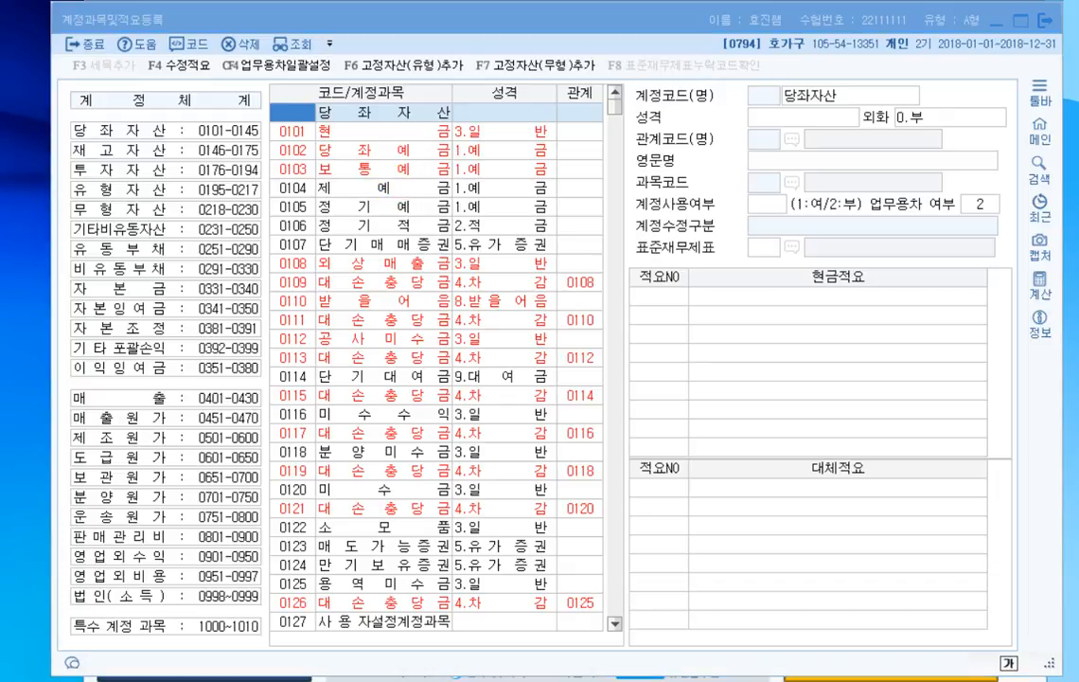
click(296, 140)
key(ctrl+f)
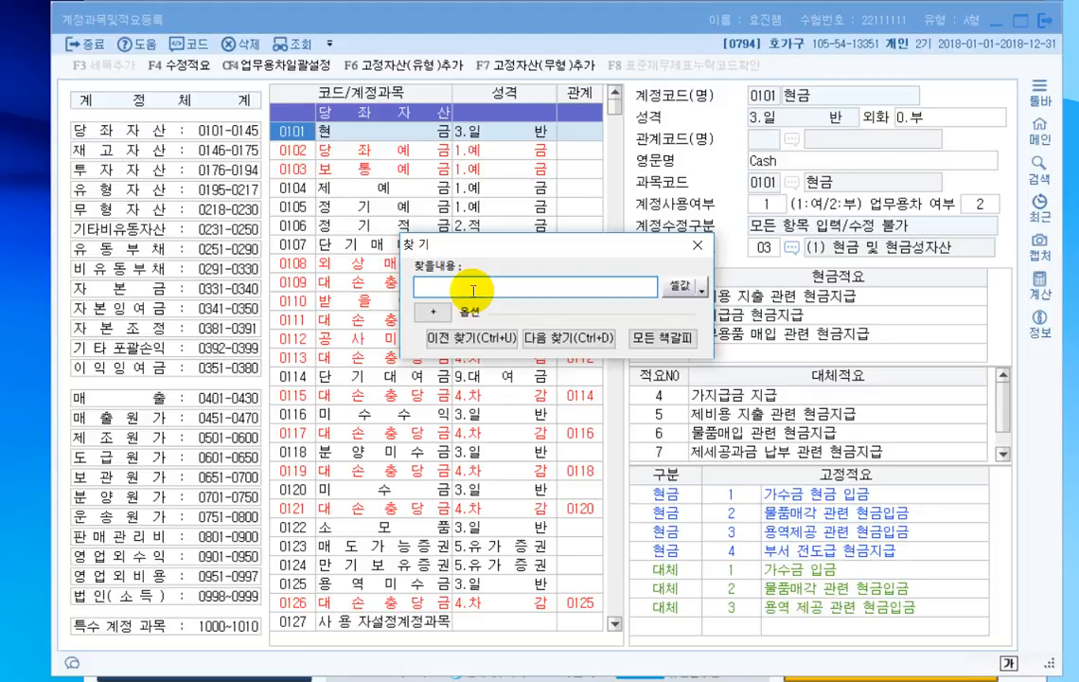
text(복리후생)
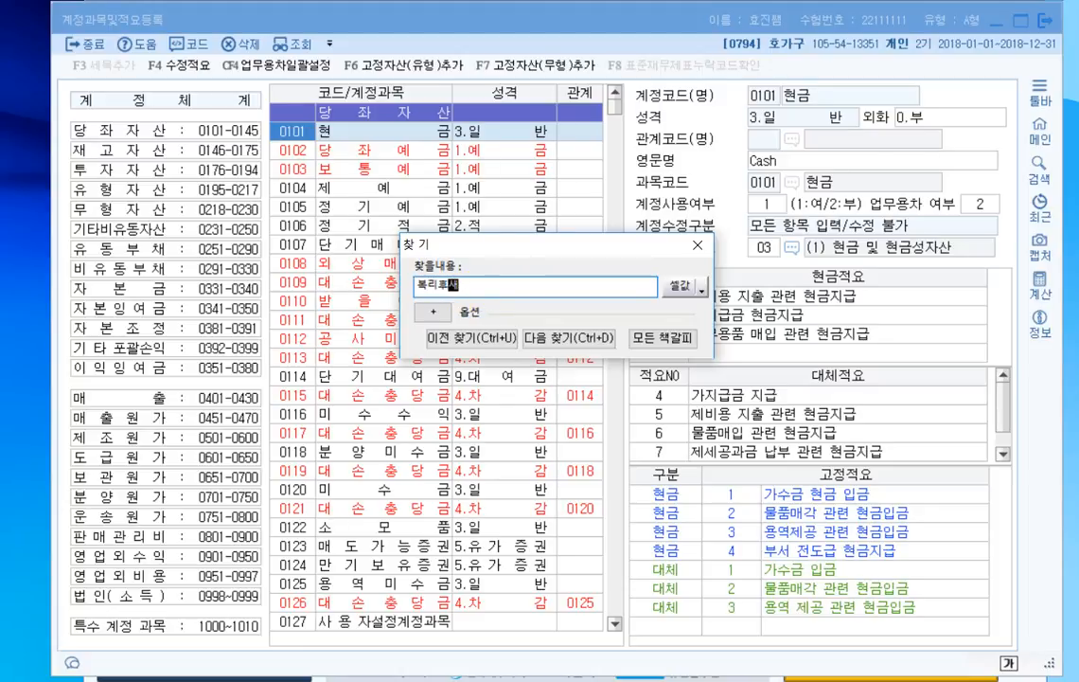
text(비)
key(Return)
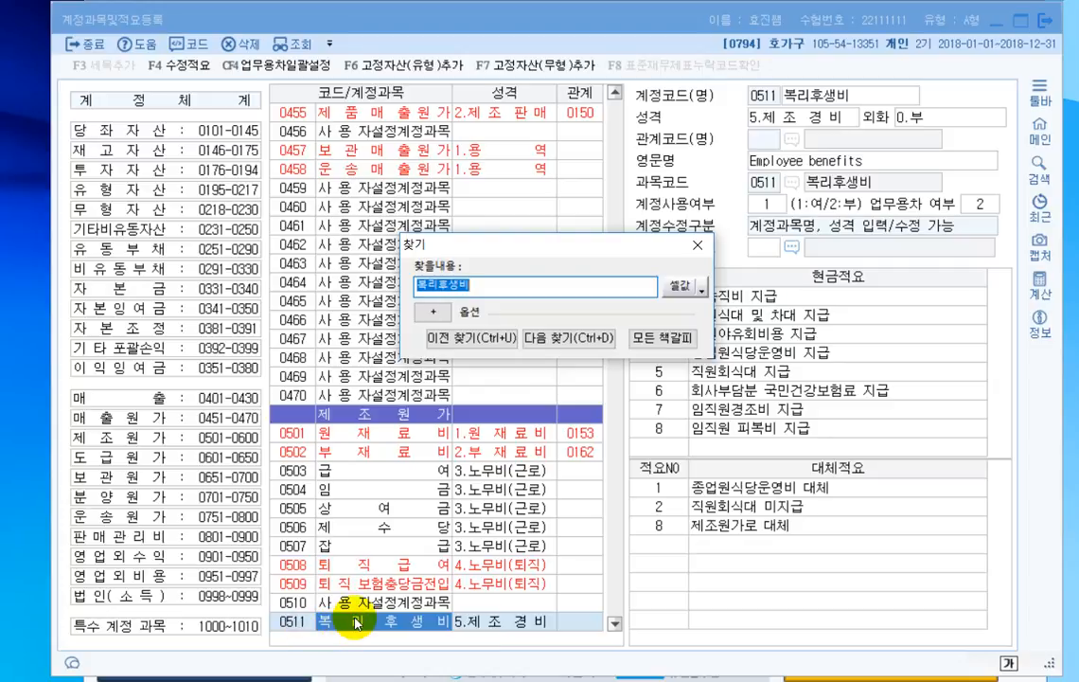
- Continue the search to the 복리후생비 account under 판매비및일반관리비 (0811) and close the search
click(591, 347)
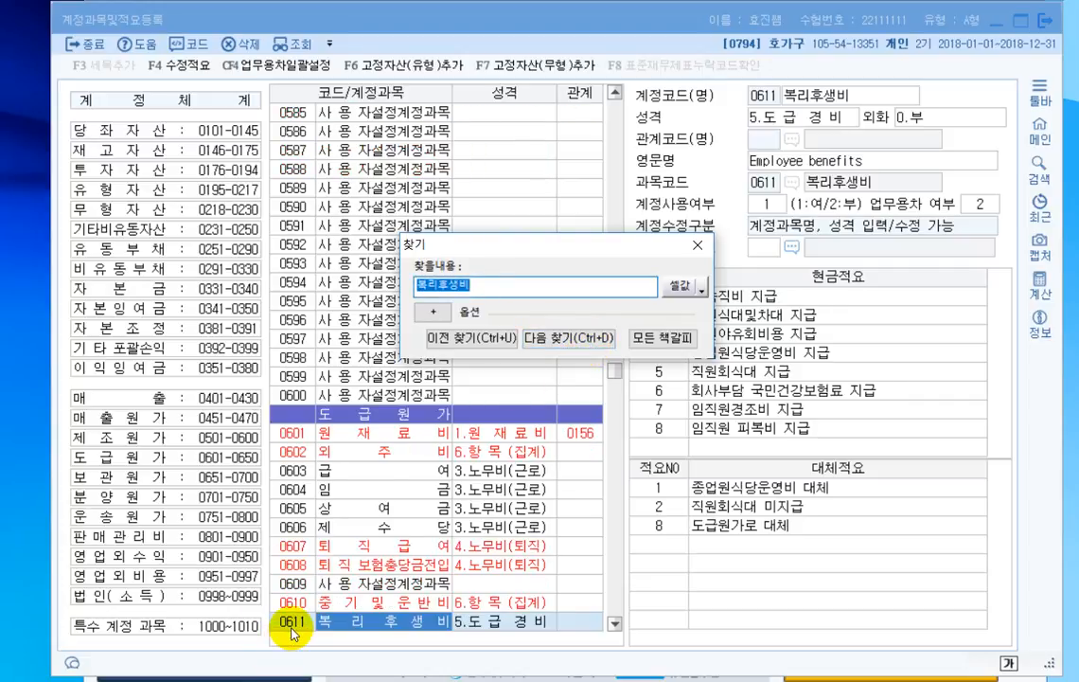
click(567, 344)
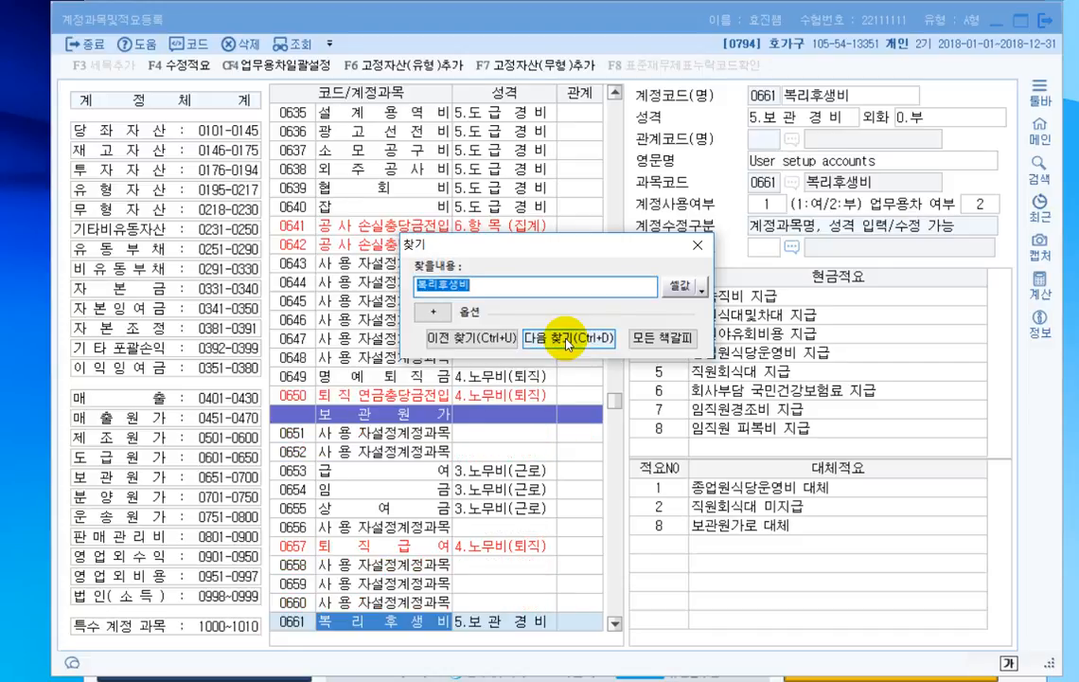
click(567, 344)
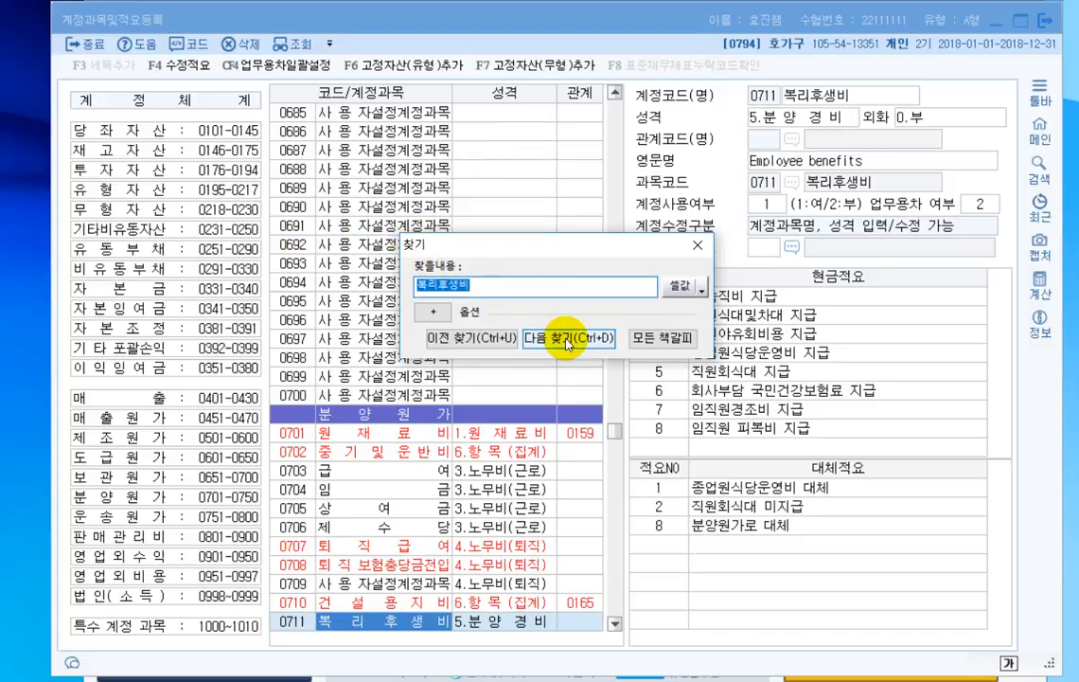
click(567, 341)
click(567, 340)
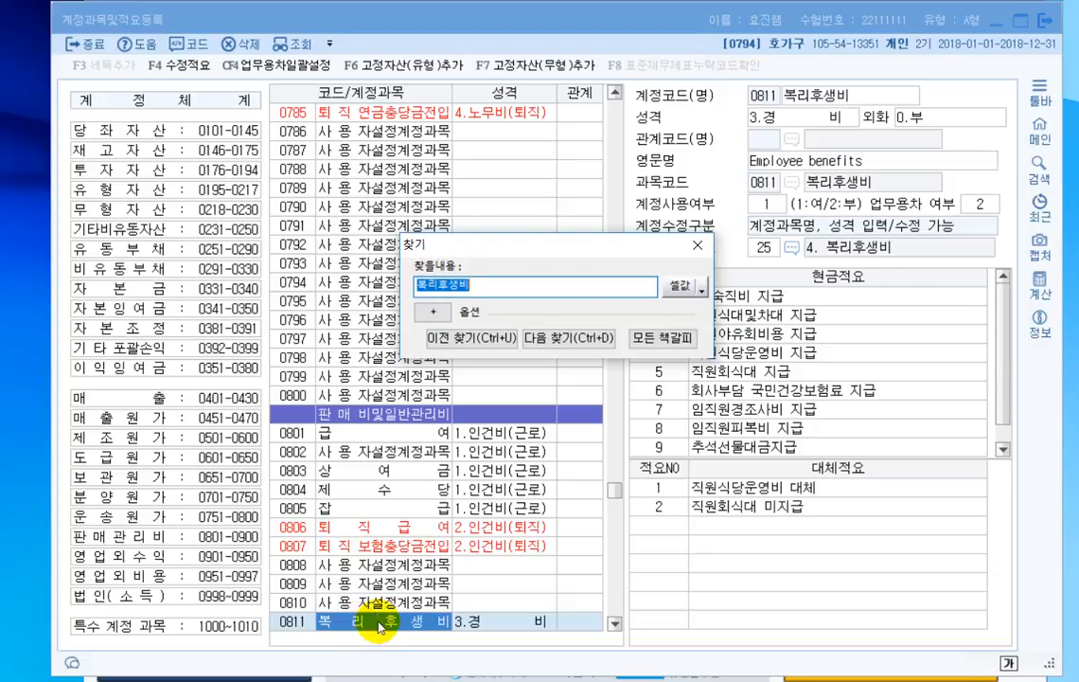
click(698, 246)
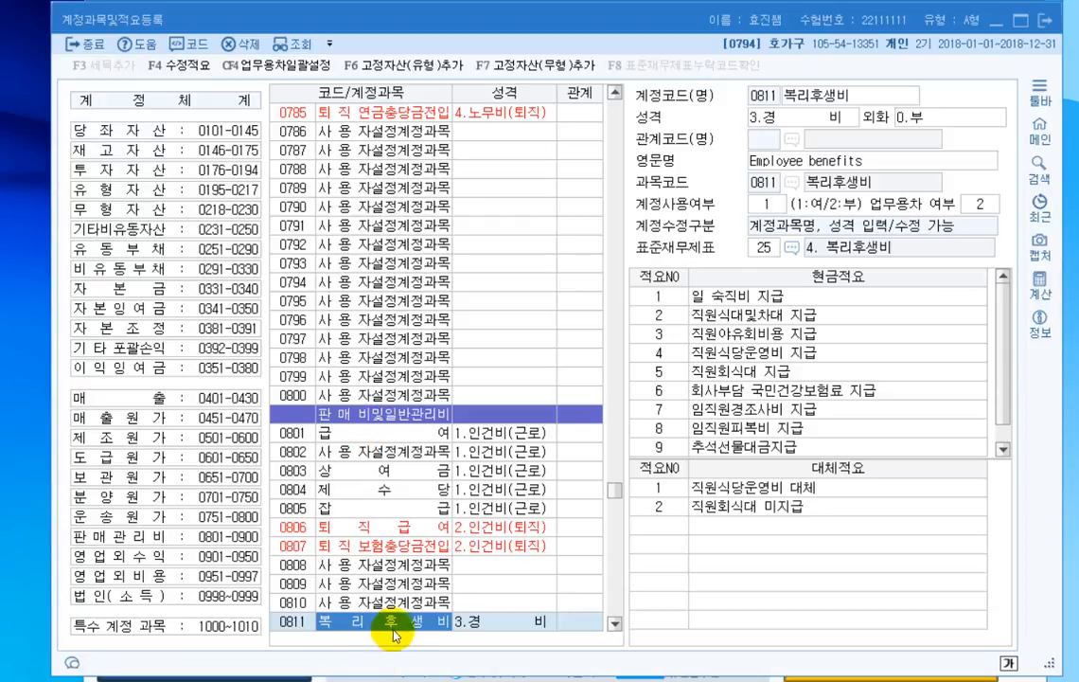
- Register 대체적요 no. 3 of 복리후생비 (0811) as 부서별 회식
click(678, 523)
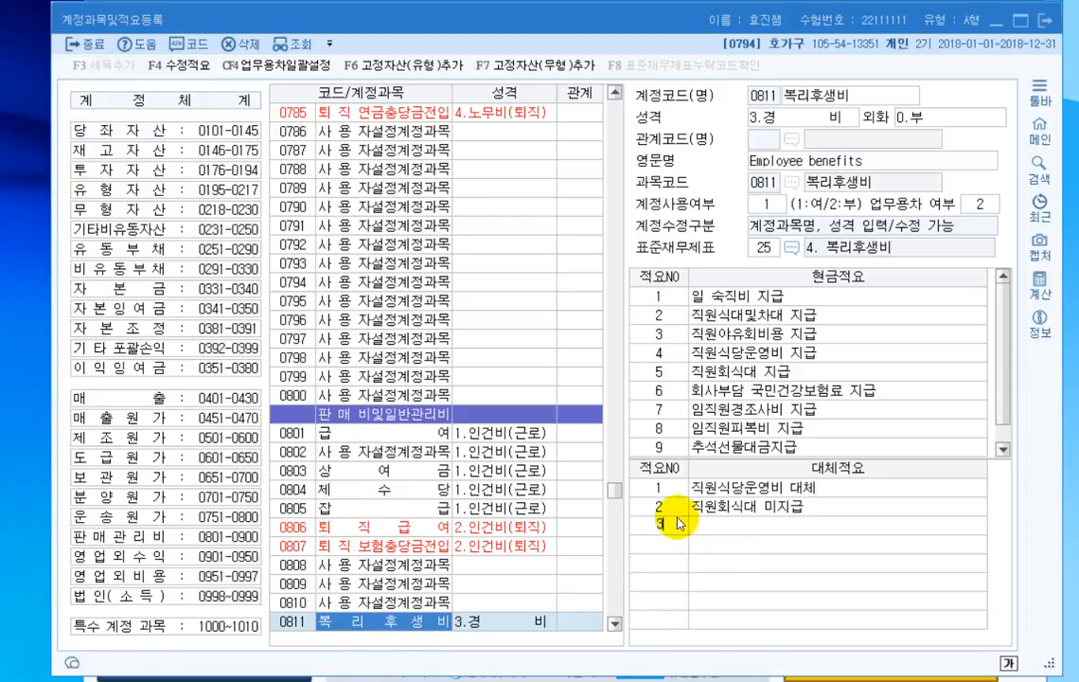
text(ㅂ서별)
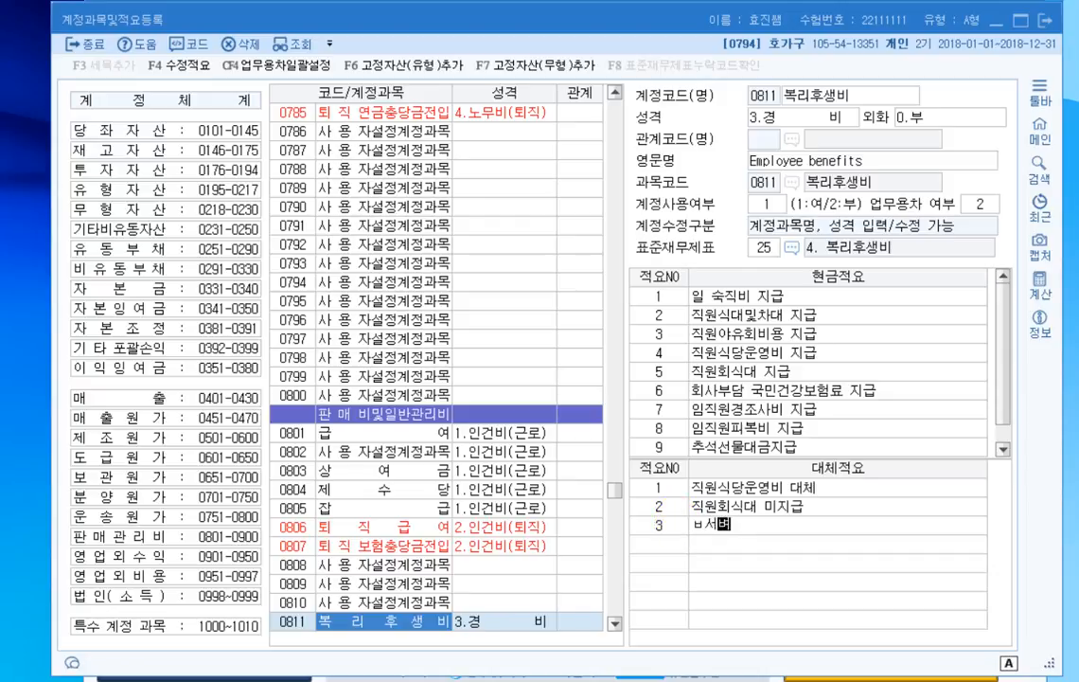
key(BackSpace)
key(BackSpace)
key(BackSpace)
text(부서별 회시)
text(ㄱ)
key(Return)
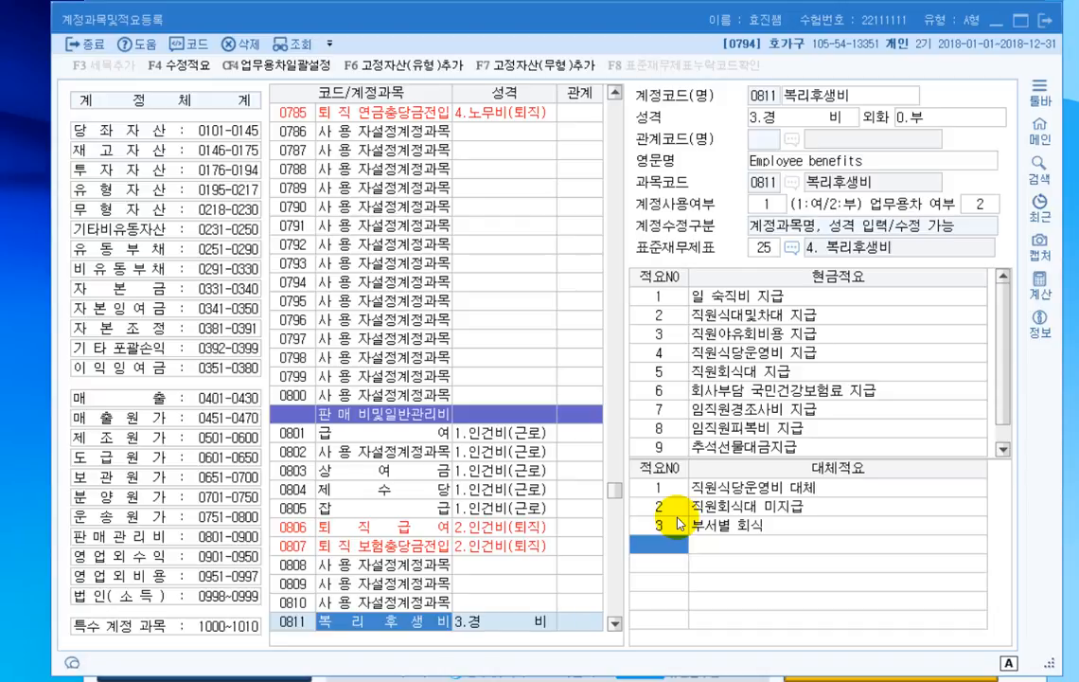
- Search the account list for 미지급금, select account 0253 and close the search
click(301, 341)
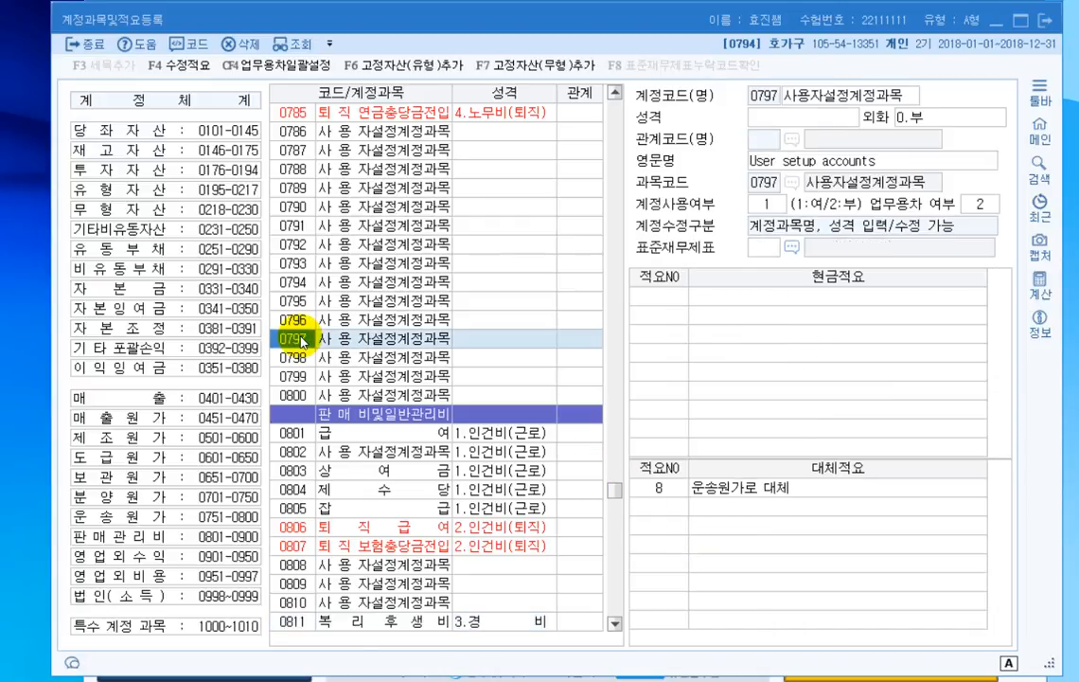
key(ctrl+f)
text(미지급금)
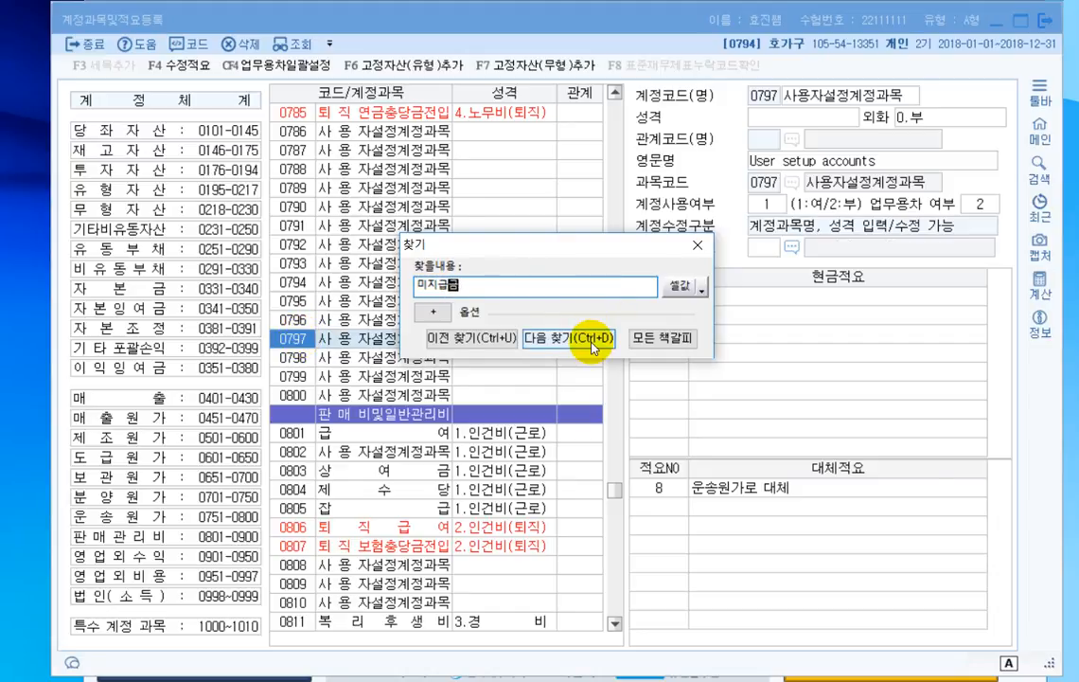
click(591, 341)
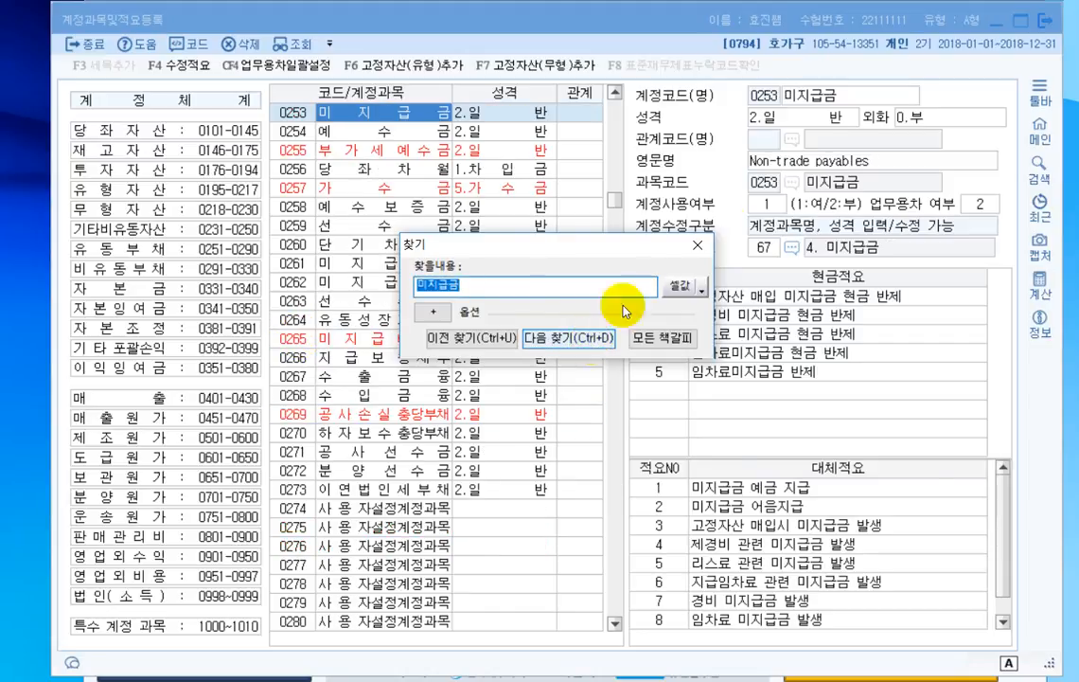
click(698, 245)
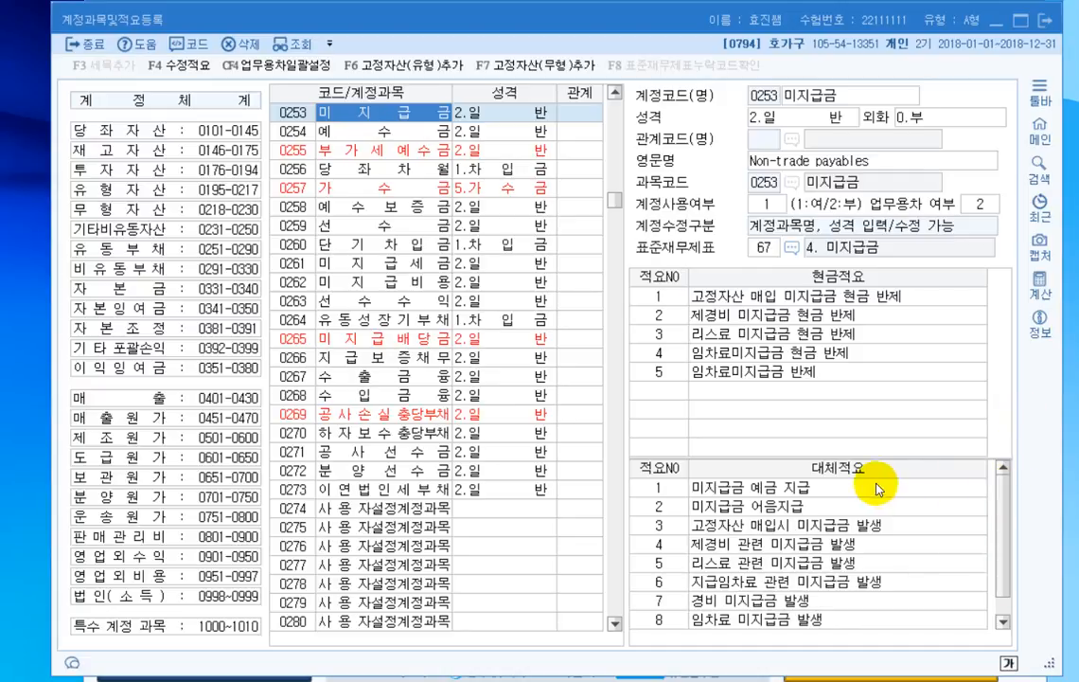
- Register 대체적요 no. 9 of 미지급금 (0253) as 카드대금 계좌이체 결제 and close 계정과목및적요등록
drag(1005, 547, 1006, 596)
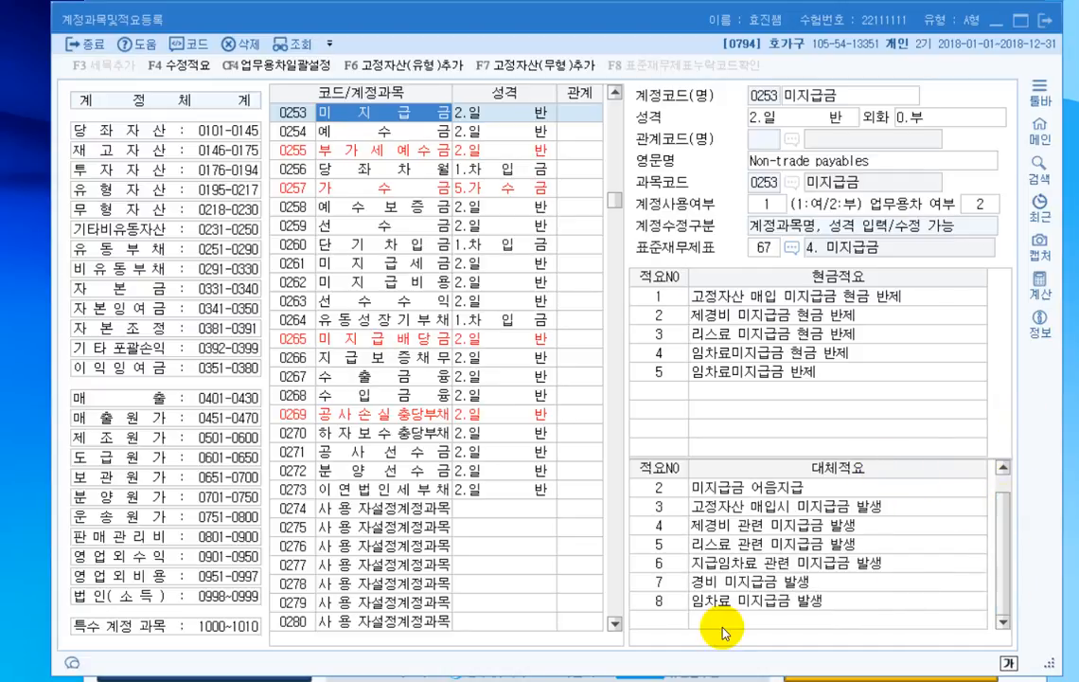
click(665, 621)
text(9)
key(Return)
text(카드대금 ㄱ)
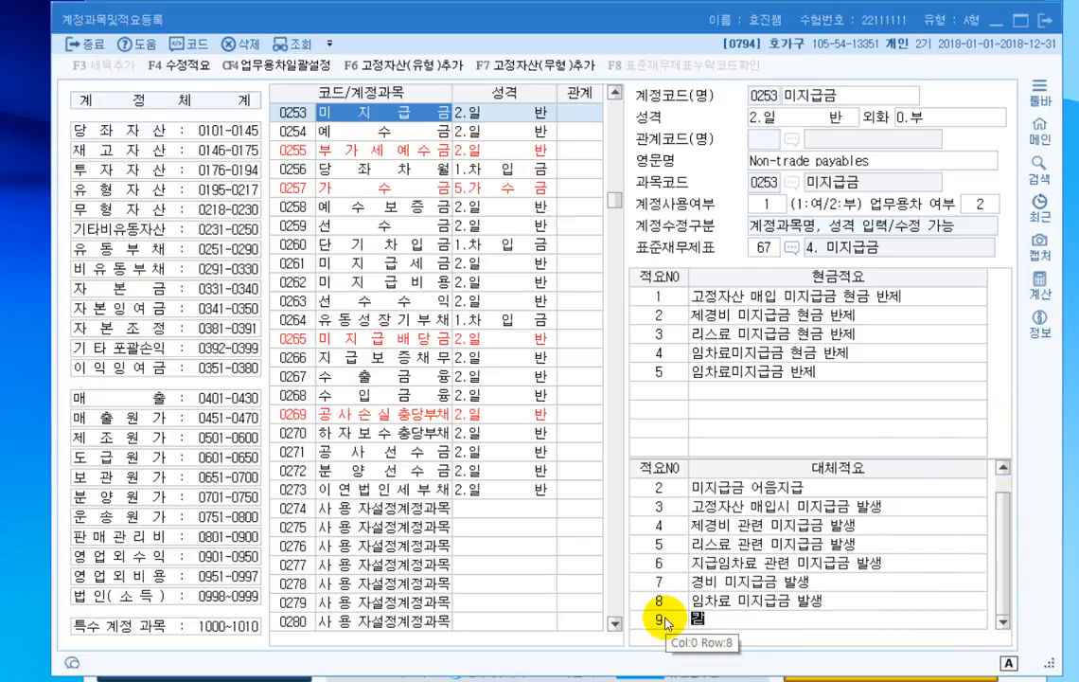
text(계좌이체 결ㅈ)
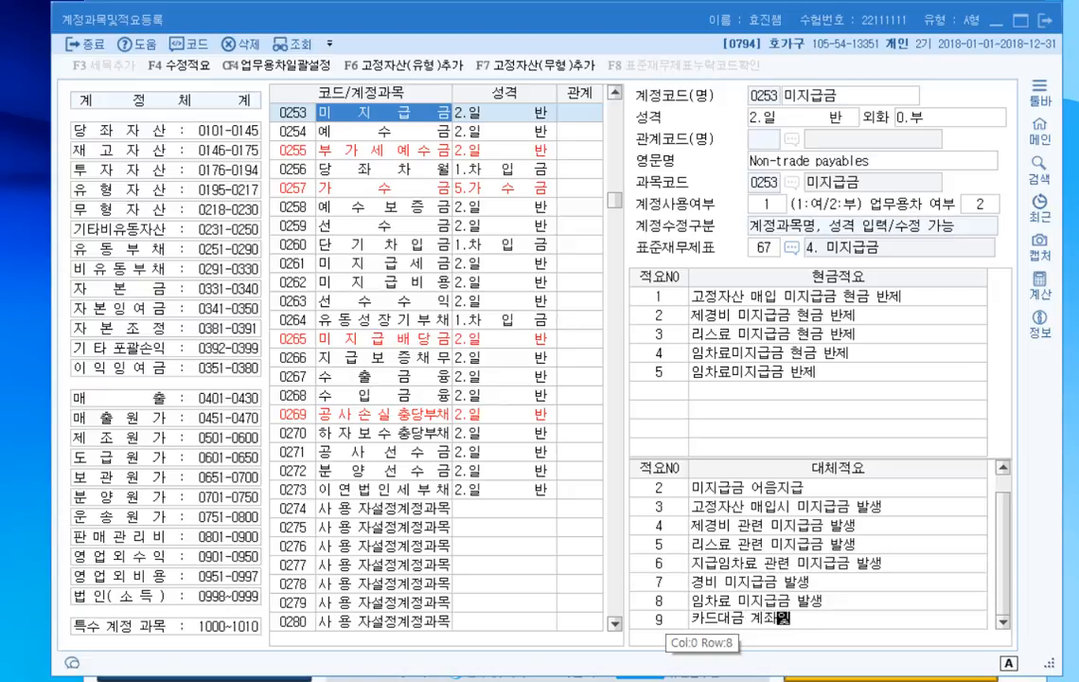
text(제)
key(Return)
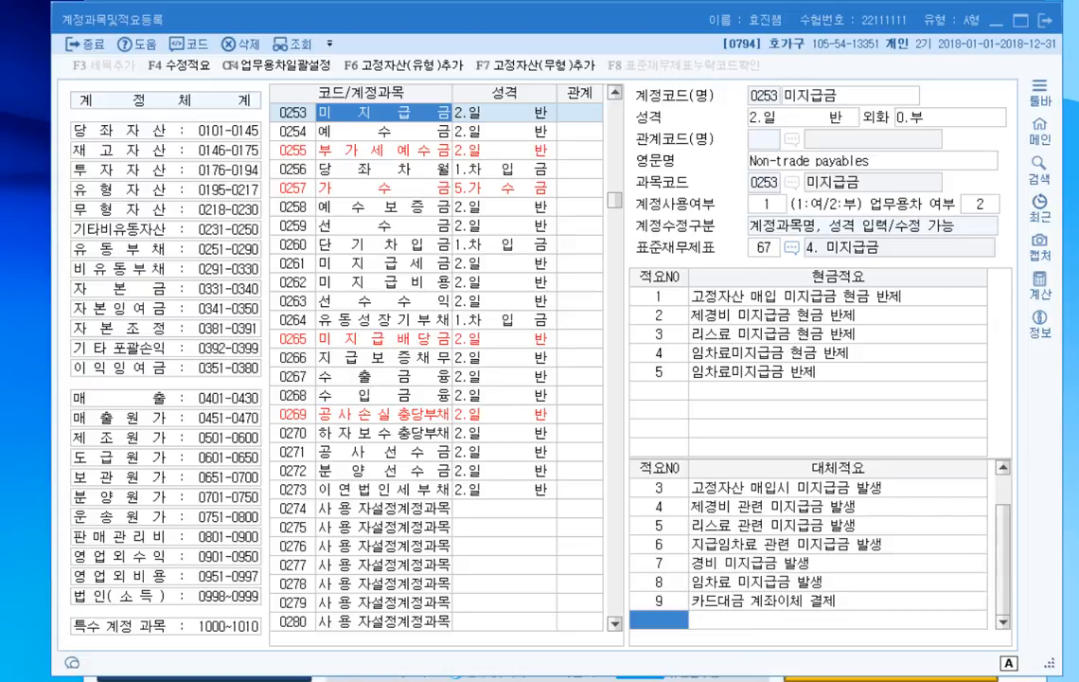
click(1047, 23)
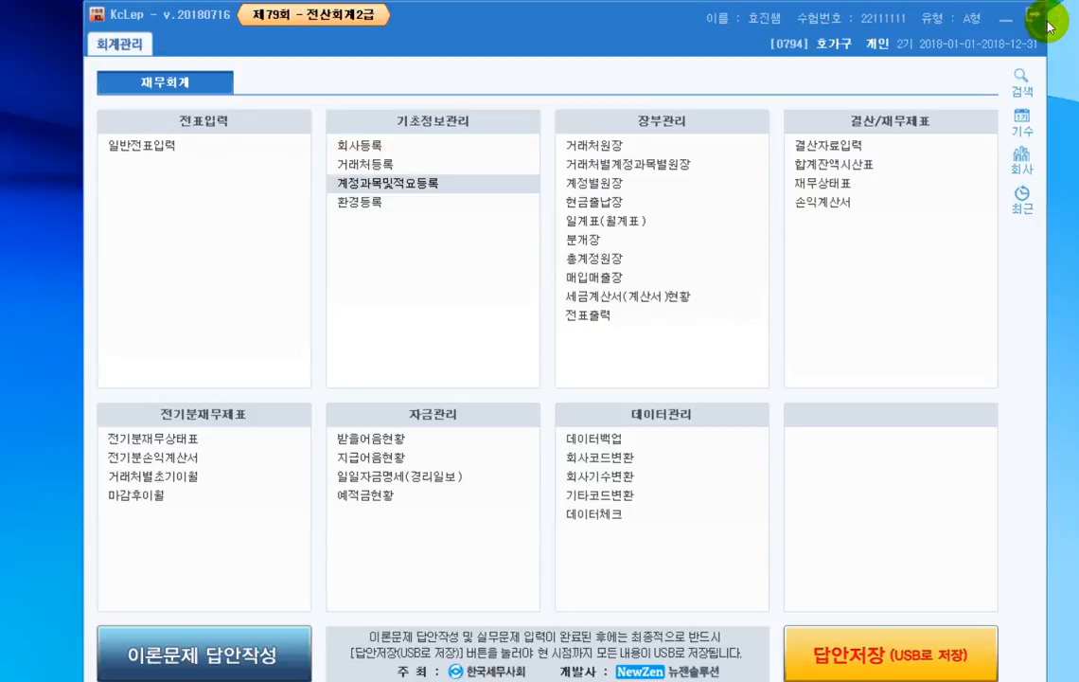
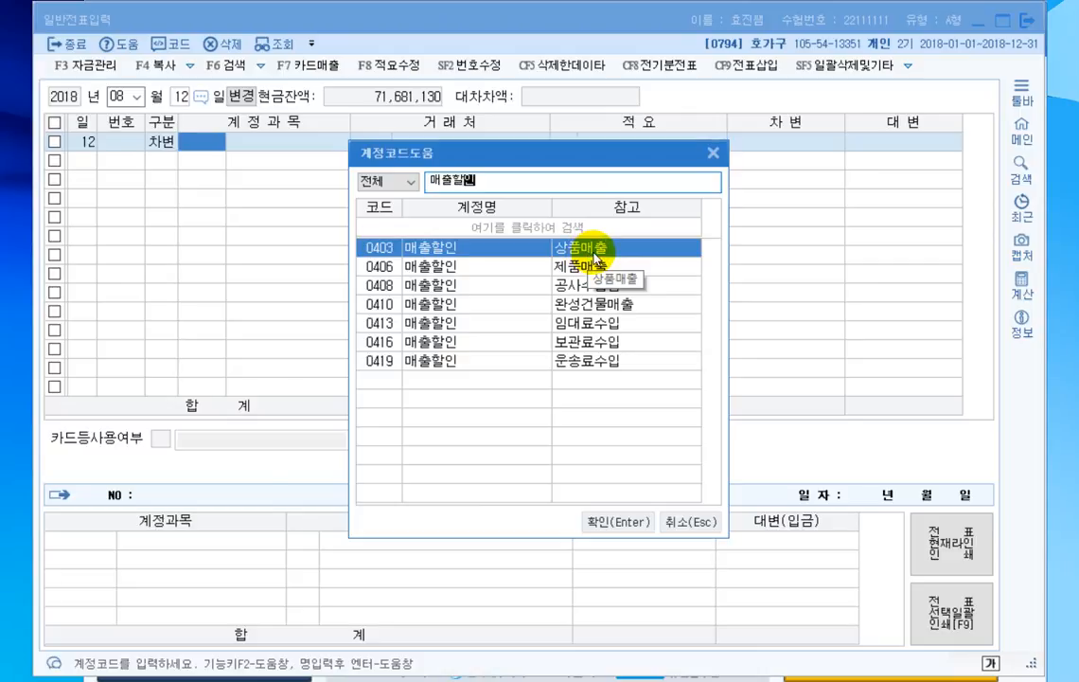
- Complete the August 12 debit line with 매출할인 (0403, 상품매출) for 15,000
double_click(428, 250)
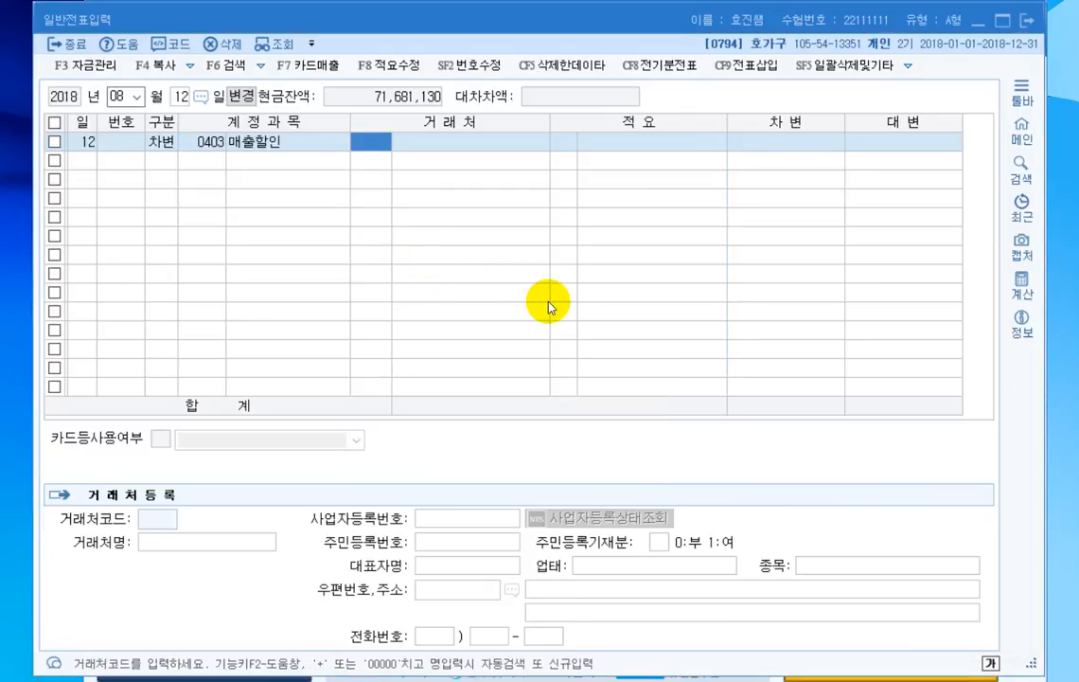
key(Return)
key(Return)
text(15,000)
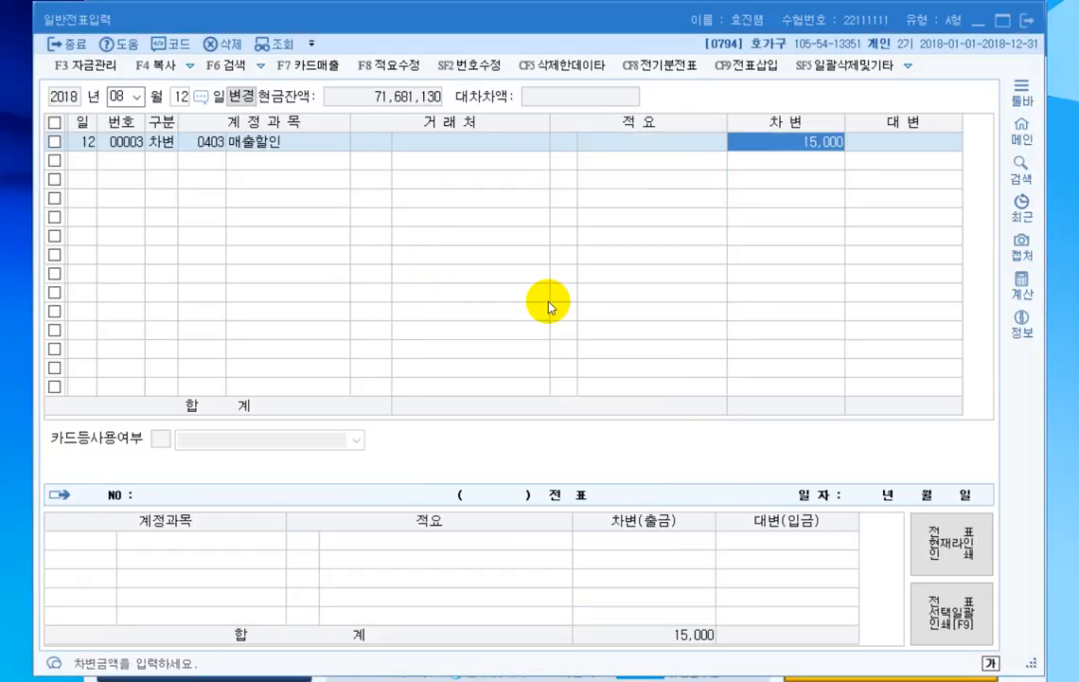
key(Return)
- Add a debit line for 보통예금 (0103) of 1,485,000 to the August 12 voucher
text(3)
key(Return)
text(103)
key(Return)
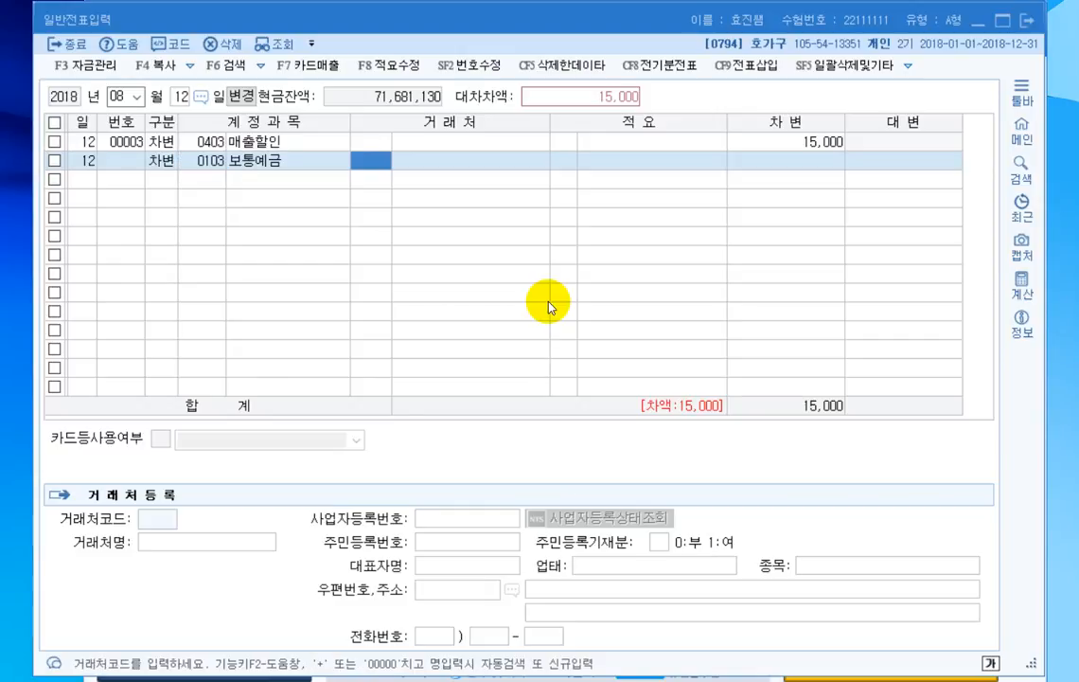
key(Return)
key(Return)
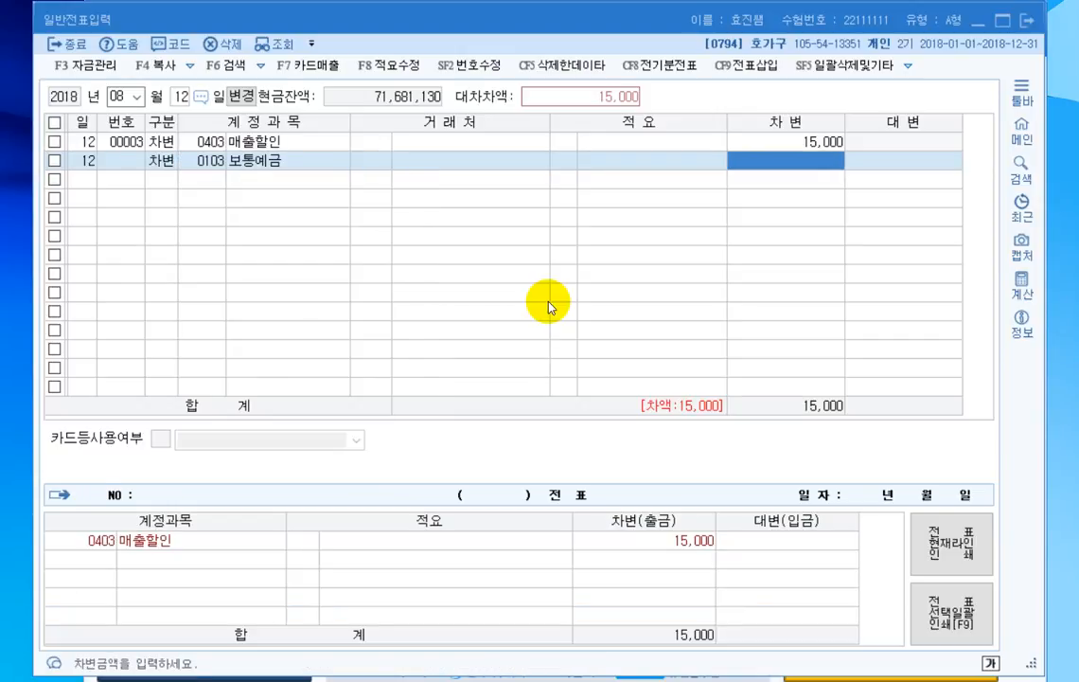
text(1485000)
- Add a credit line for 외상매출금 (0108) of 1,500,000 to the August 12 voucher
key(Return)
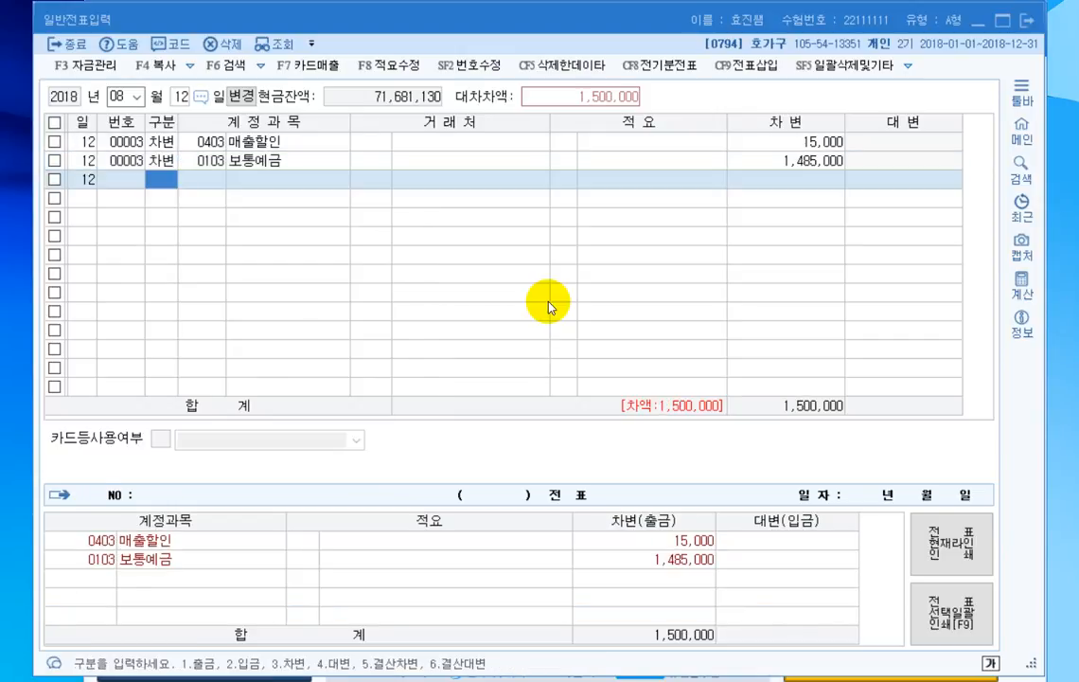
text(4)
key(Return)
text(108)
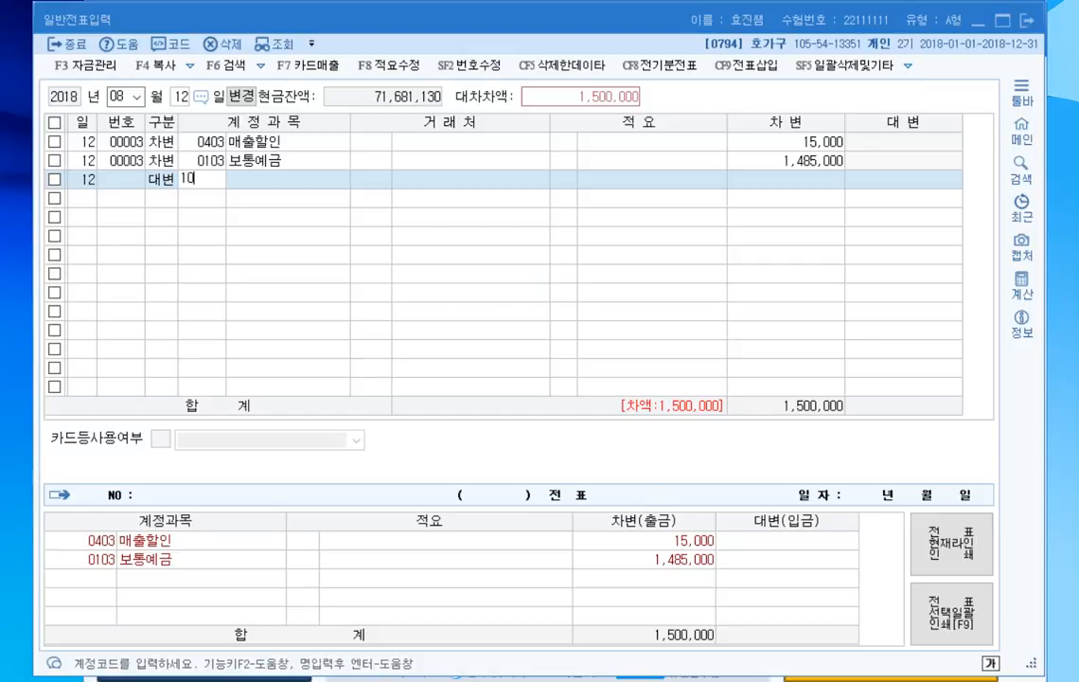
key(Return)
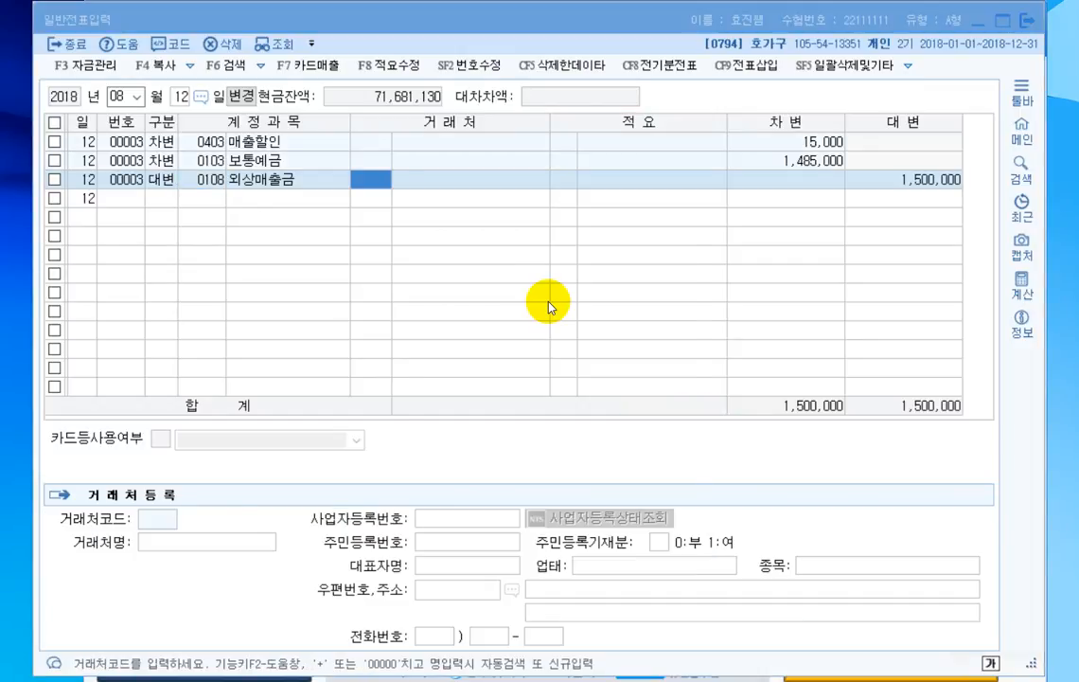
- Assign 하늘상회 as the 거래처 of the 외상매출금 line and finish the line without a 적요
key(F2)
key(Escape)
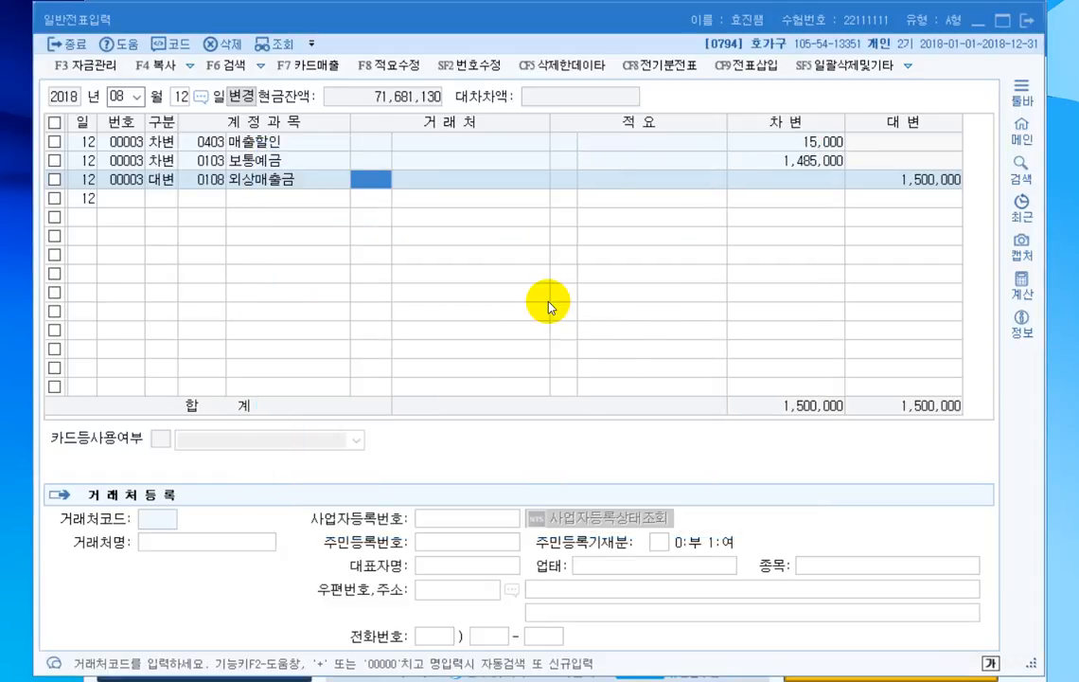
text(+)
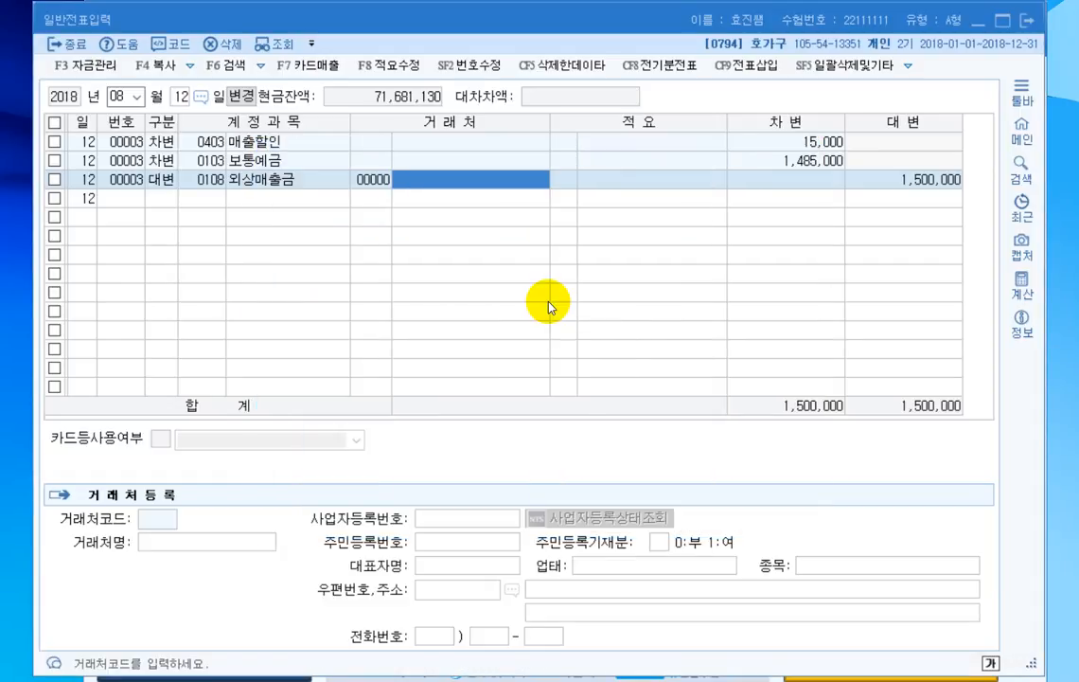
text(하늘사ㅇ)
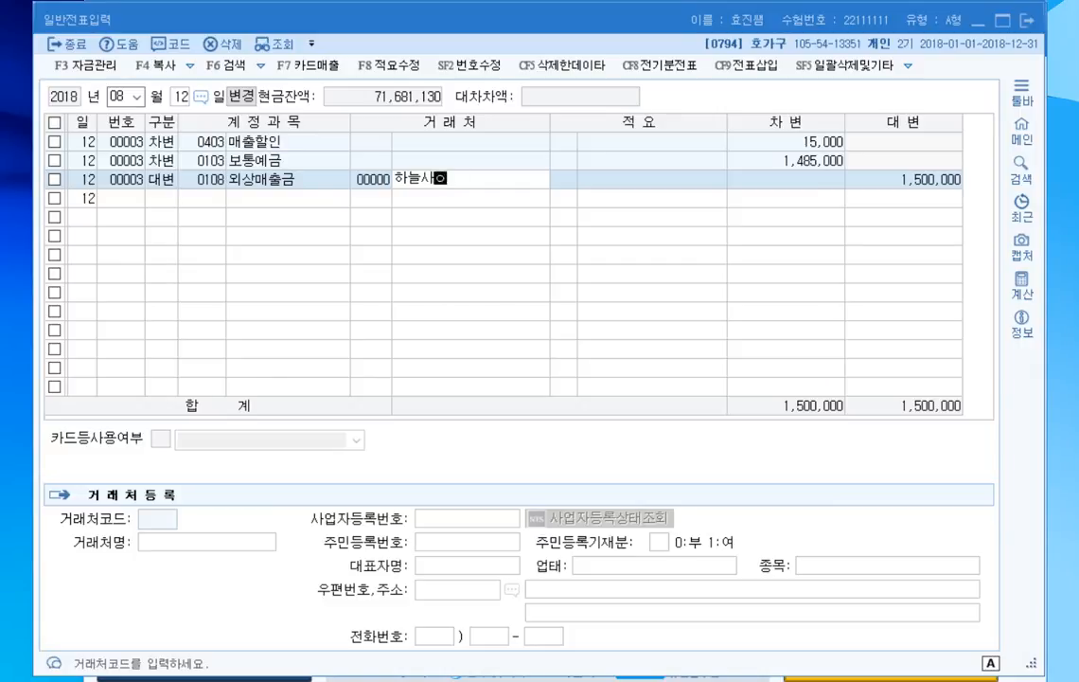
text(회)
key(Return)
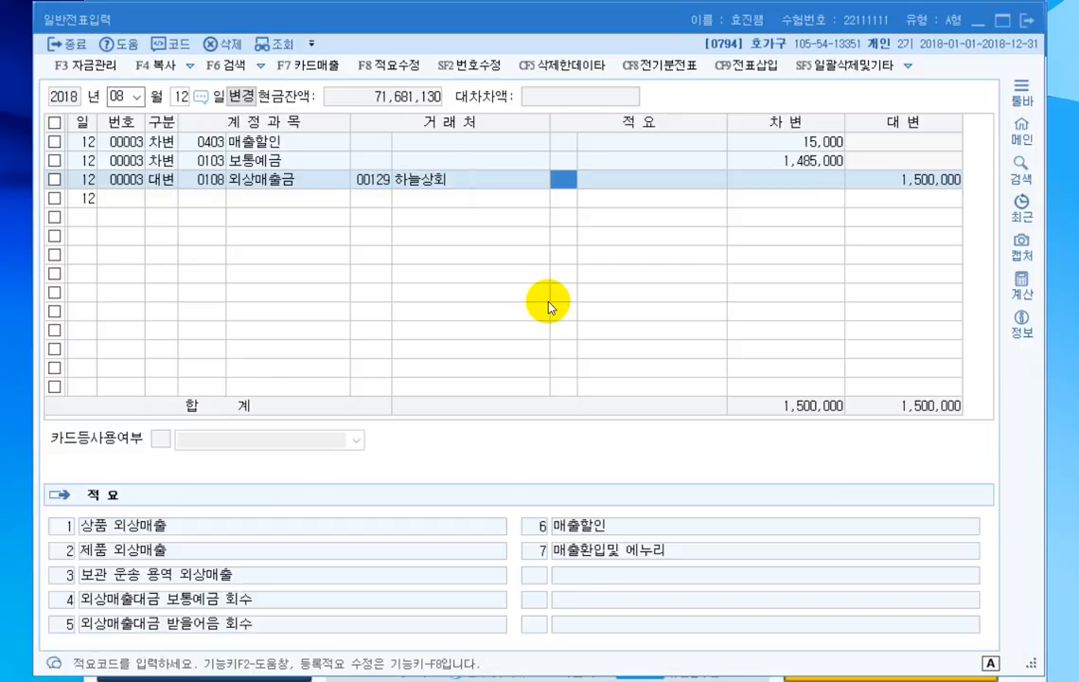
key(Return)
key(Return)
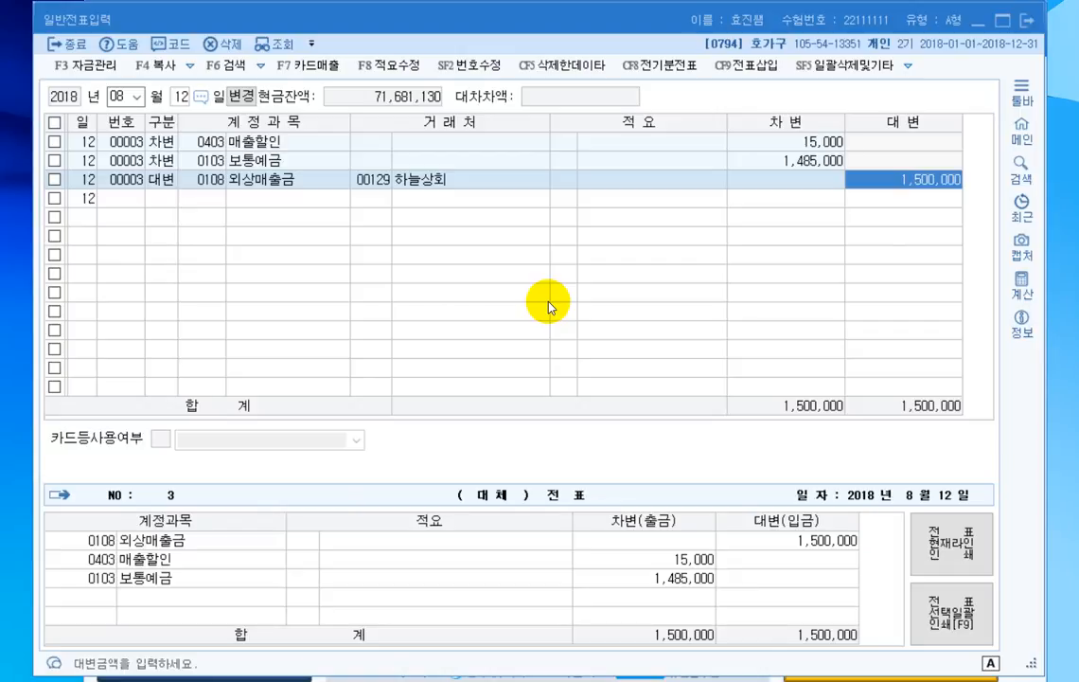
key(Return)
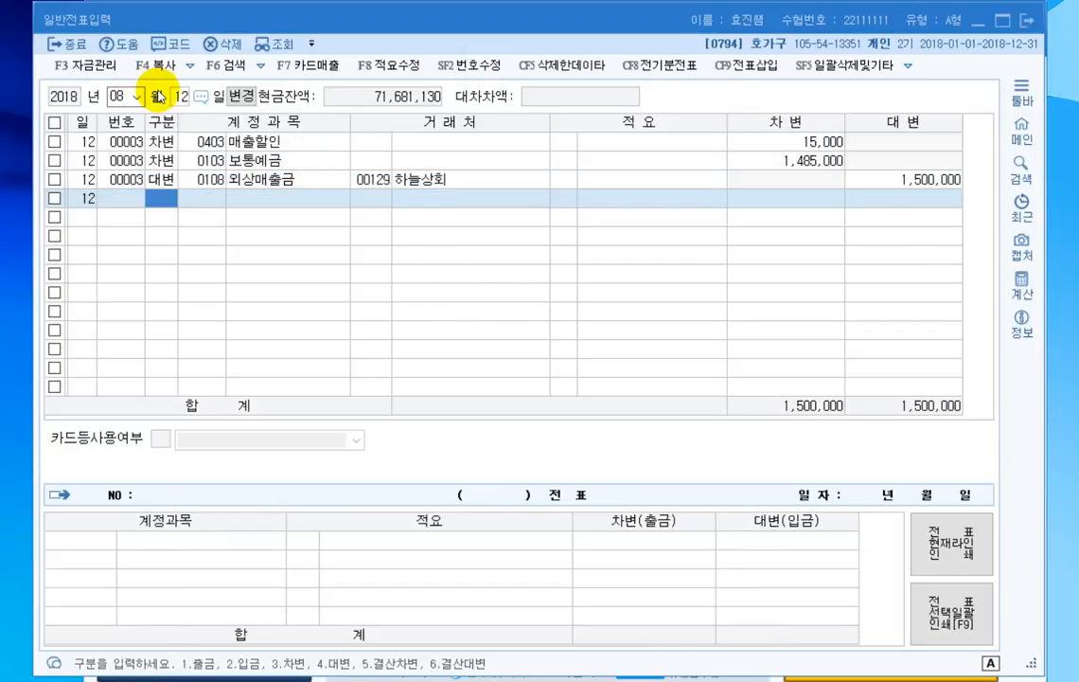
- Set the voucher date to August 20 and enter a debit line for 미지급금 (0253) with 거래처 광속마차 for 500,000
click(184, 96)
text(20)
key(Return)
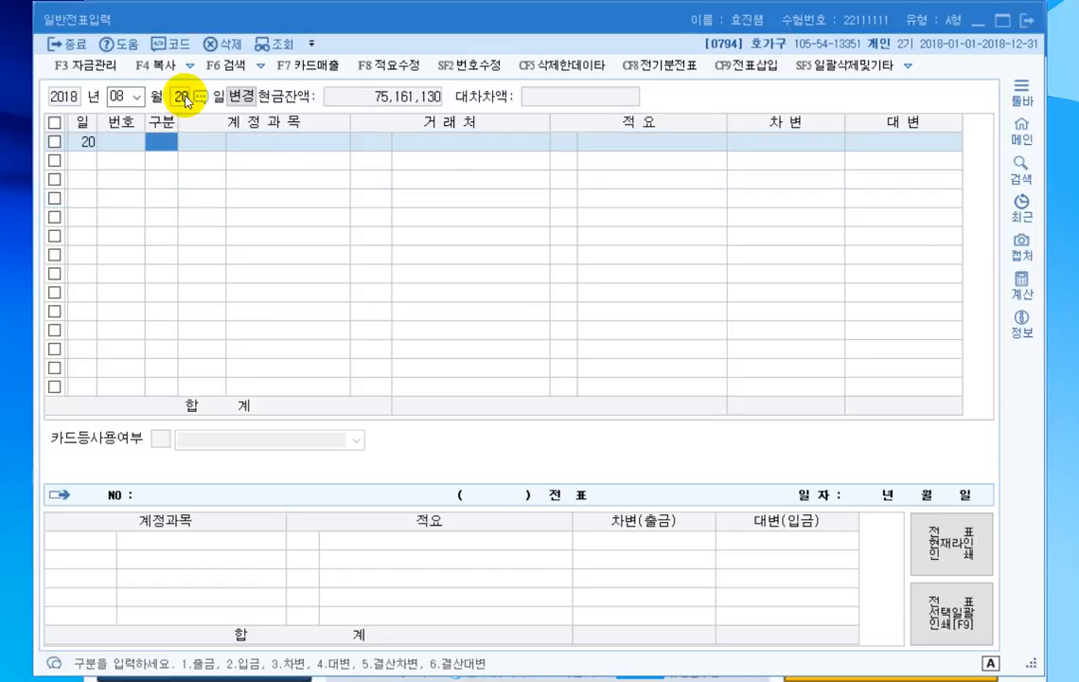
text(3)
key(Return)
text(253)
key(Return)
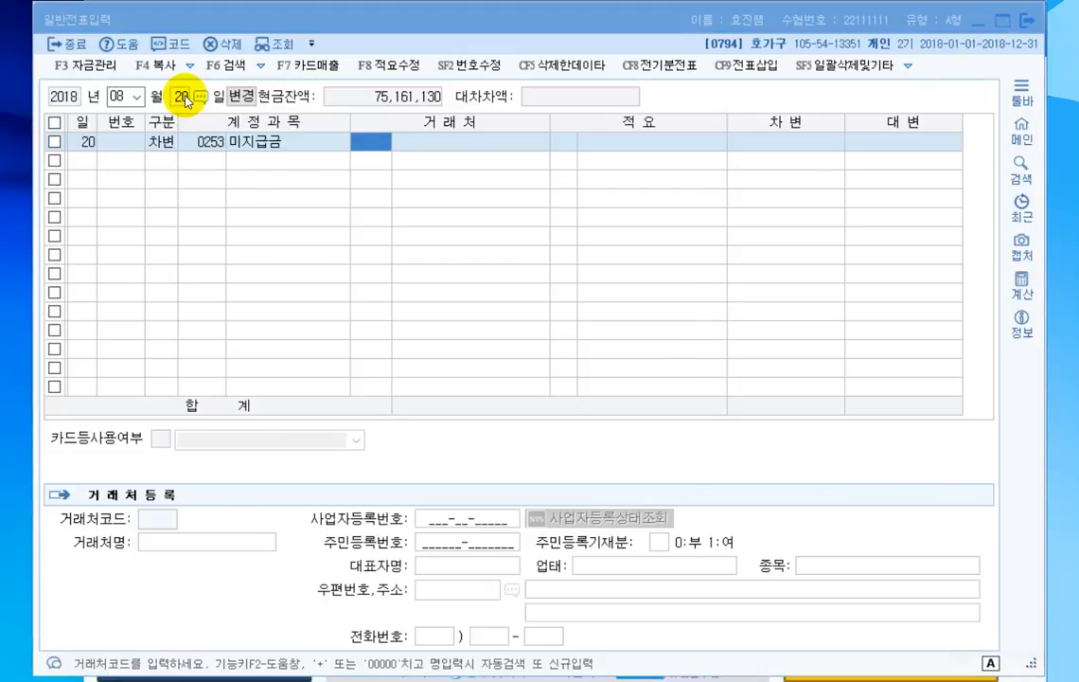
text(광속)
key(Return)
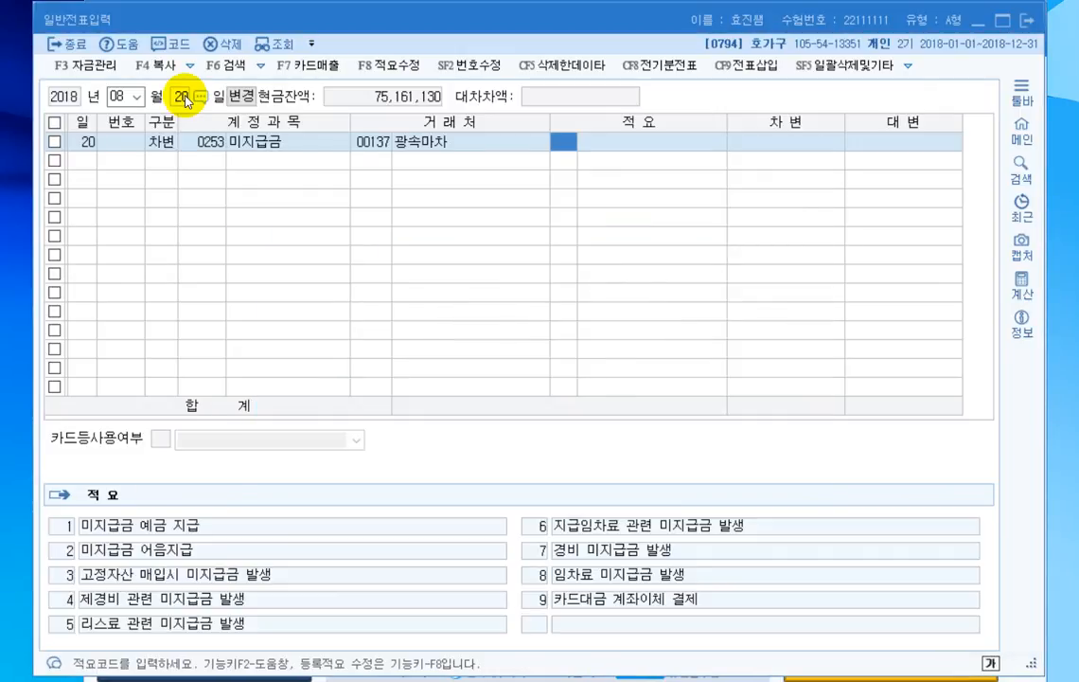
key(Return)
text(5000000)
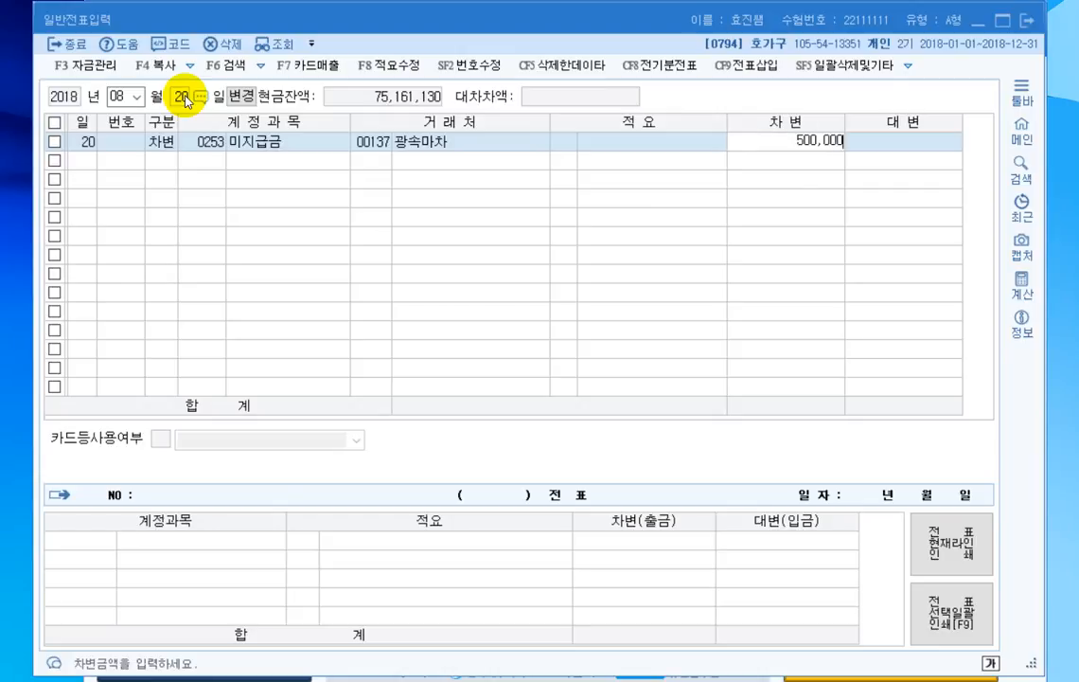
key(Return)
- Add a credit line for 보통예금 (0103) of 500,000 to the August 20 voucher
text(4)
key(Return)
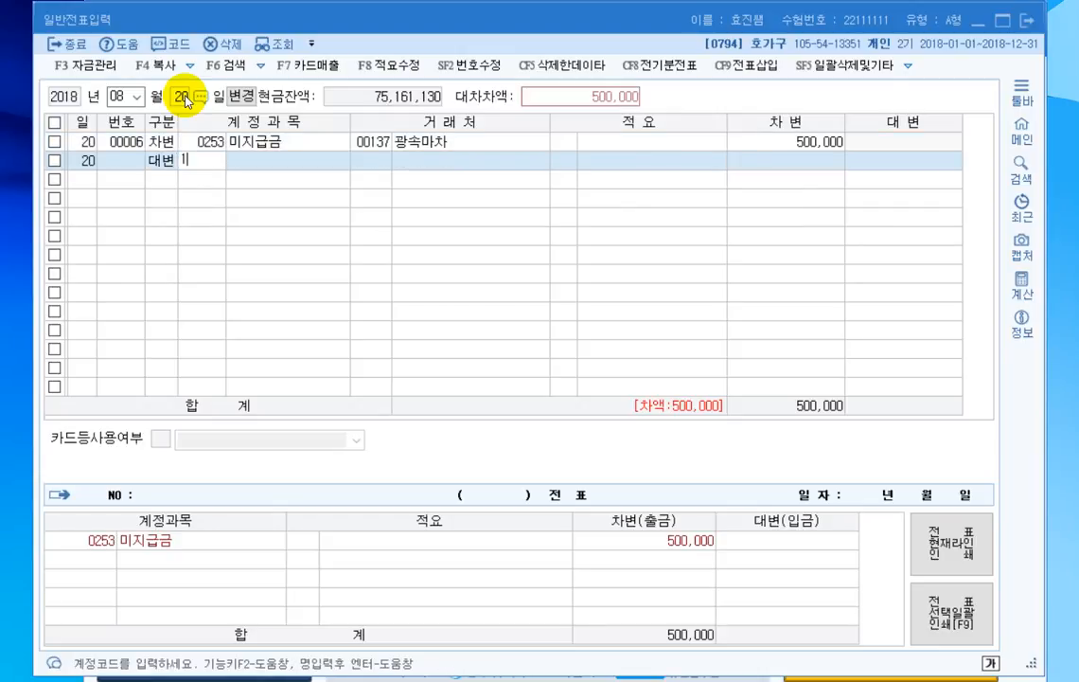
text(103)
key(Return)
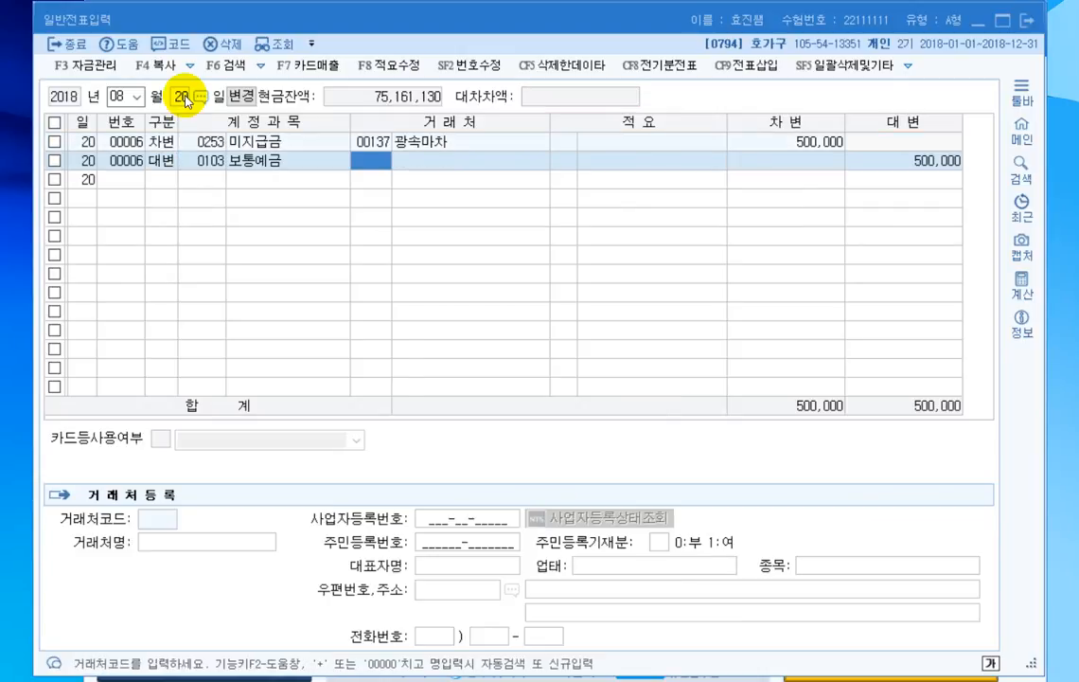
key(Return)
key(Return)
key(Return)
key(Return)
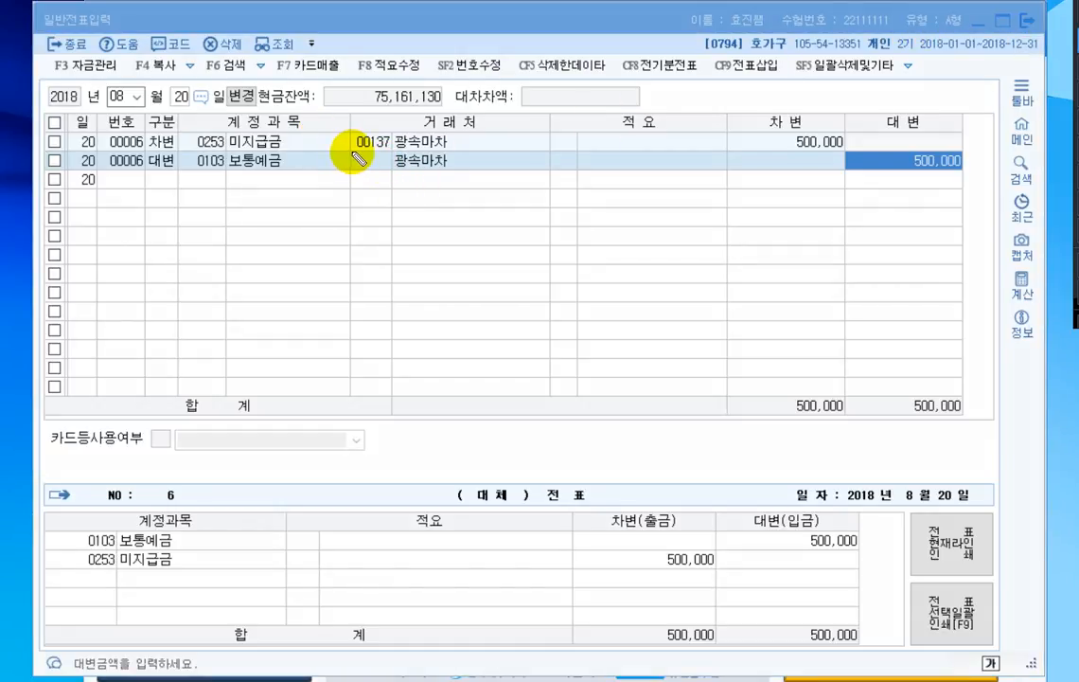
drag(354, 151, 391, 148)
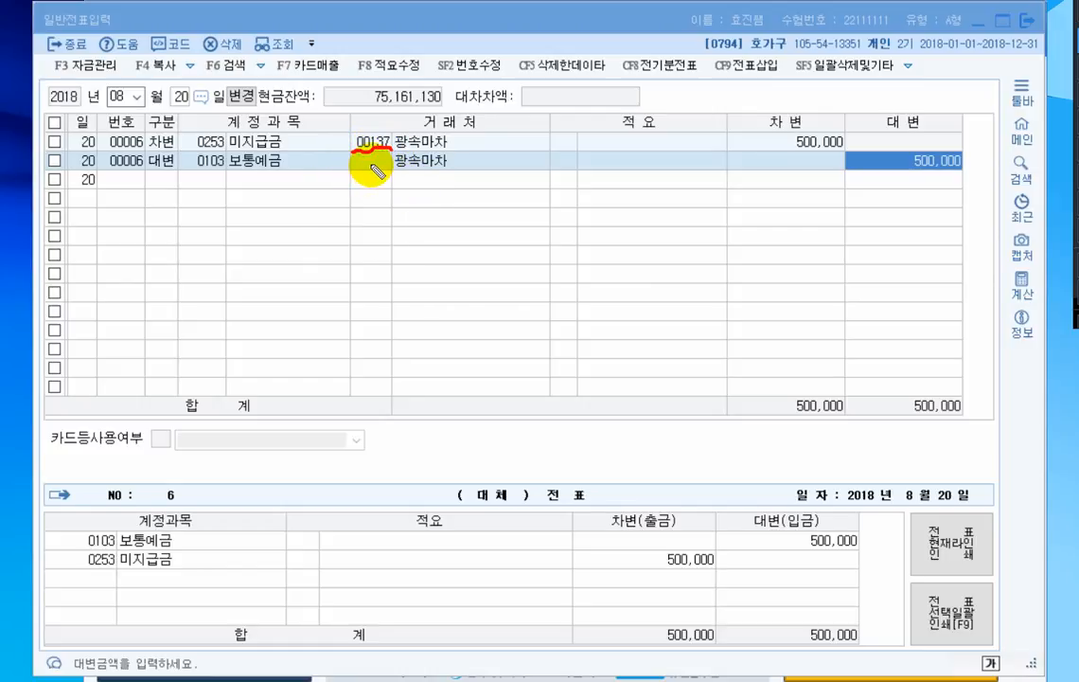
mouse_move(368, 159)
mouse_down()
mouse_move(376, 171)
mouse_move(388, 157)
mouse_move(446, 171)
mouse_up()
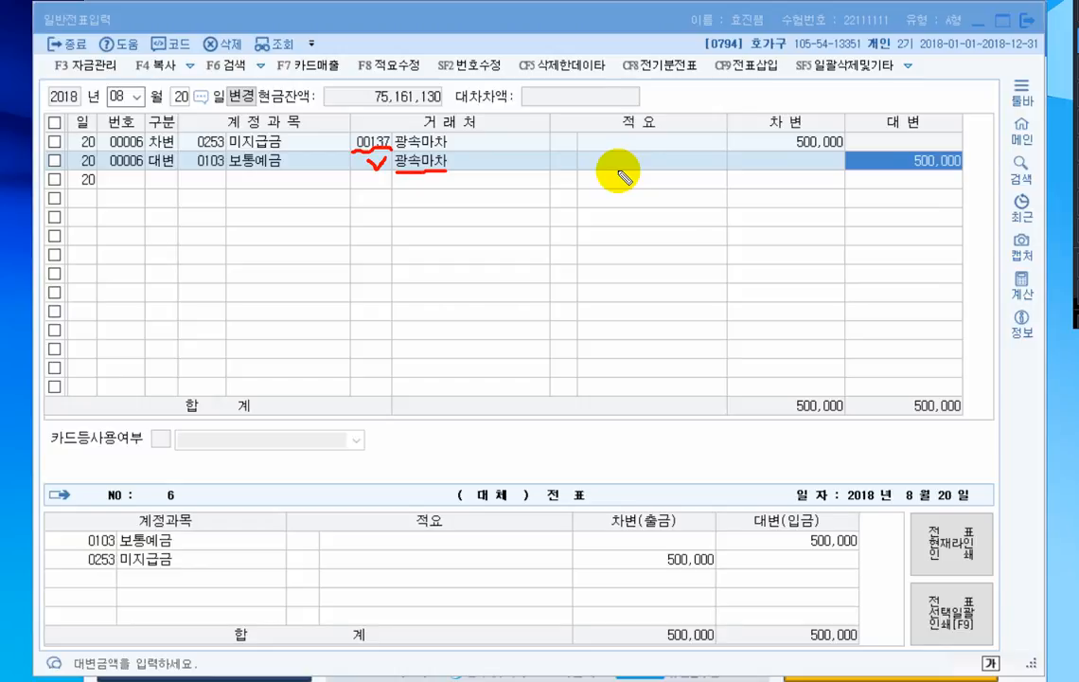
key(Escape)
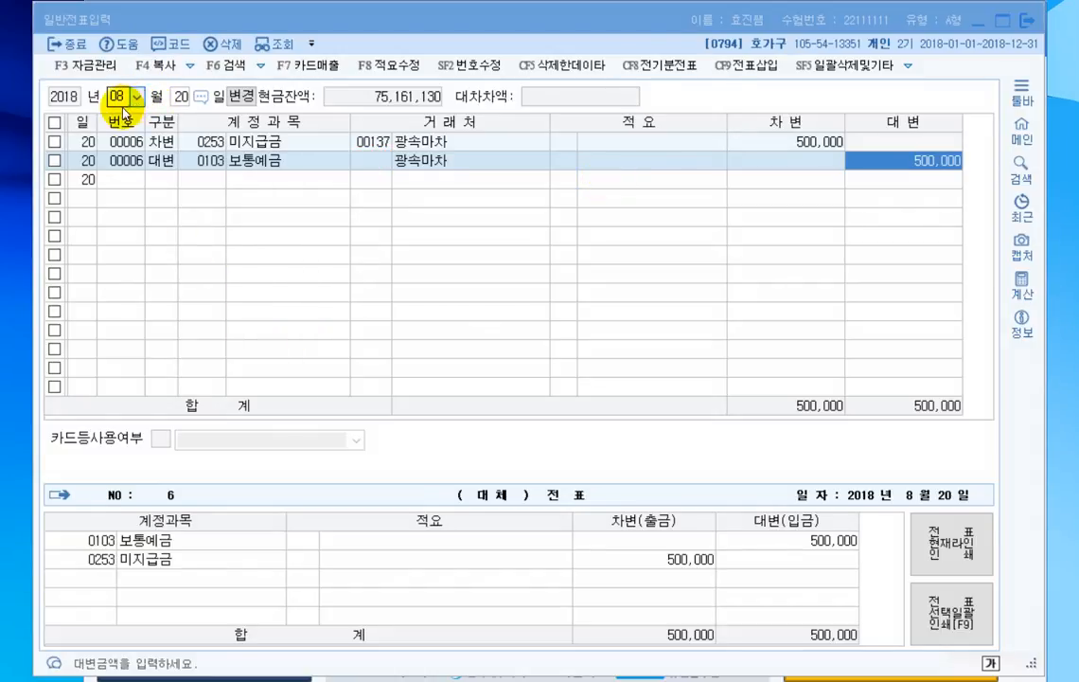
- Change the voucher entry date to September 2
text(09)
key(Return)
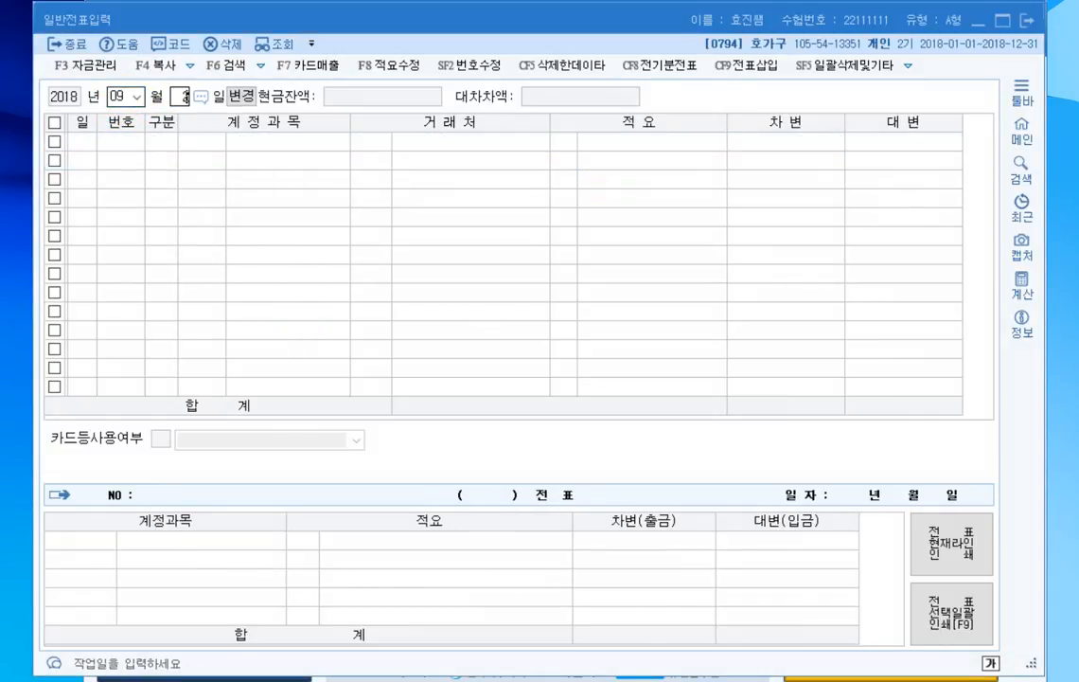
text(2)
key(Return)
- Enter a debit line for 보통예금 (0103) of 6,270,000 in the September 2 voucher
text(3)
key(Return)
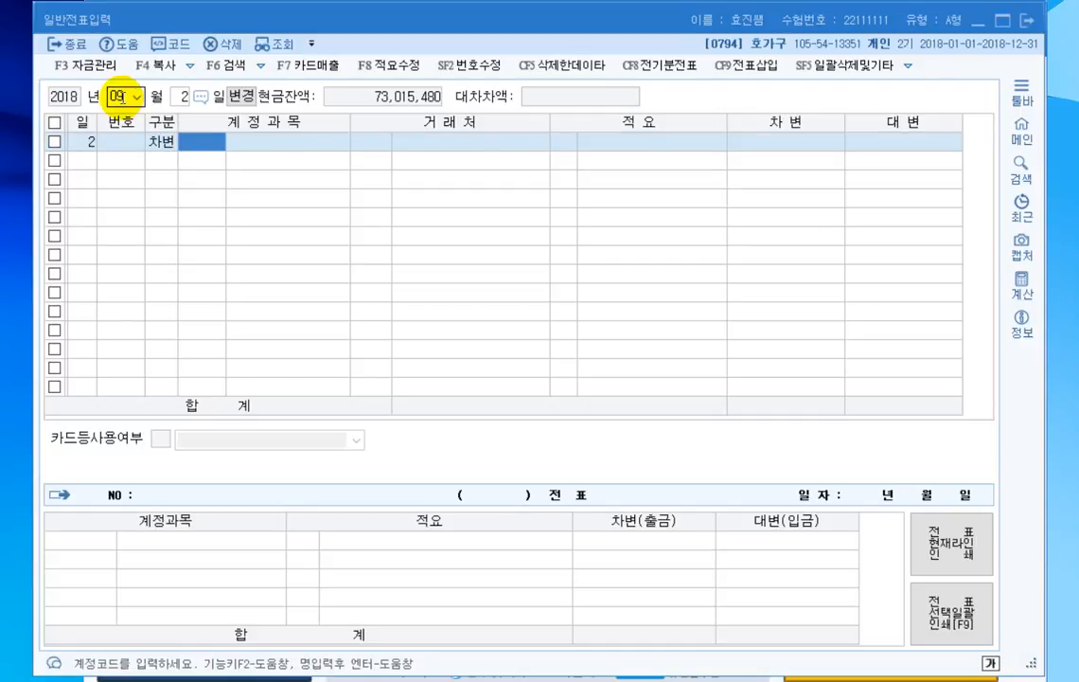
key(F2)
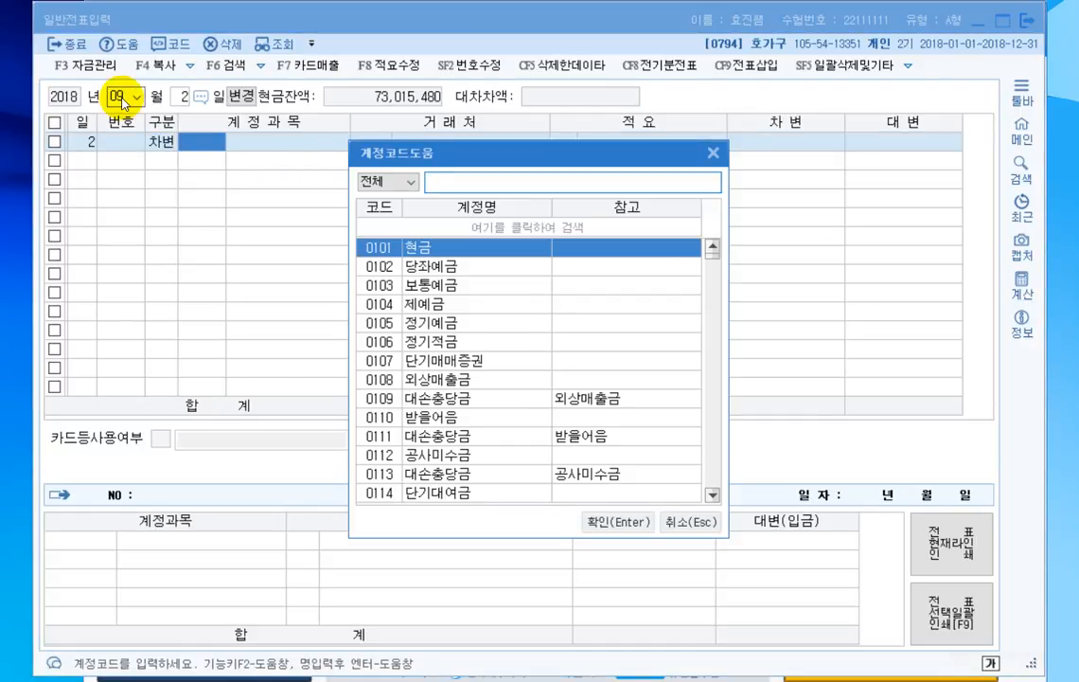
key(Down)
key(Down)
key(Escape)
text(103)
key(Return)
key(Return)
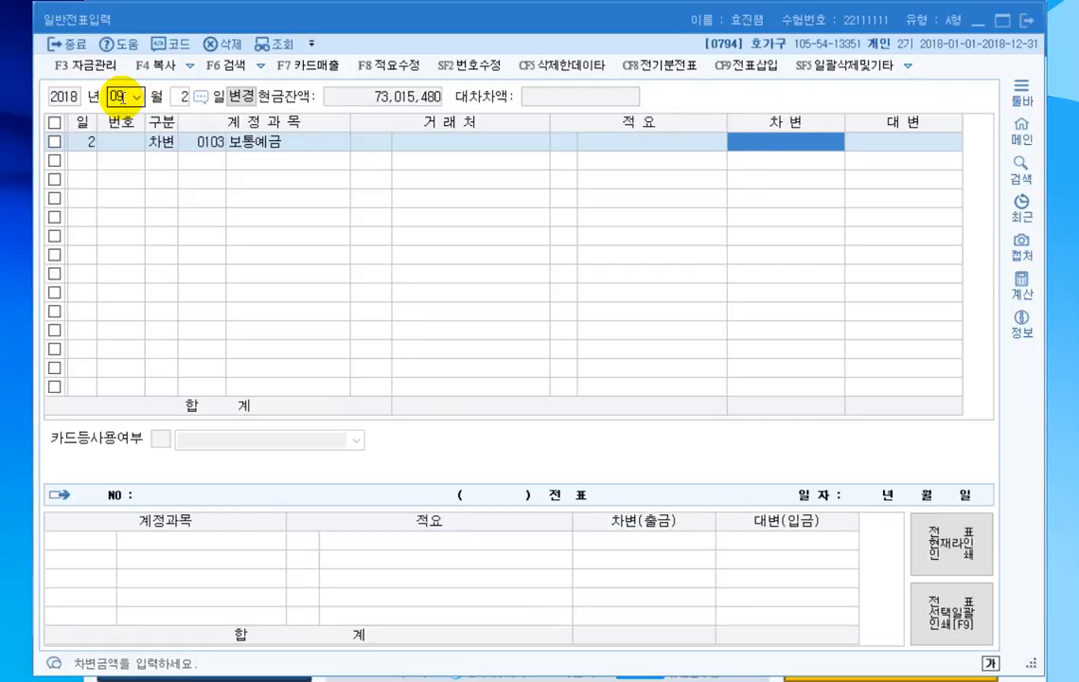
text(6,270,000)
key(Return)
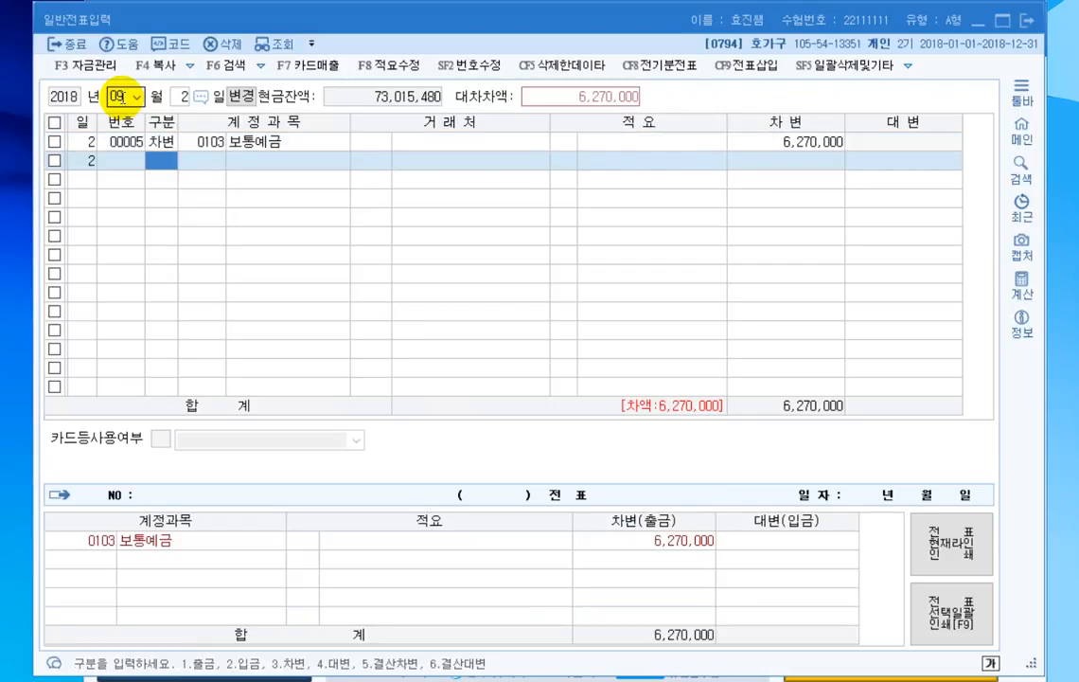
- Add a credit line for 단기대여금 (0114) with 거래처 봄봄상사 and set its amount to 6,000,000
text(4114)
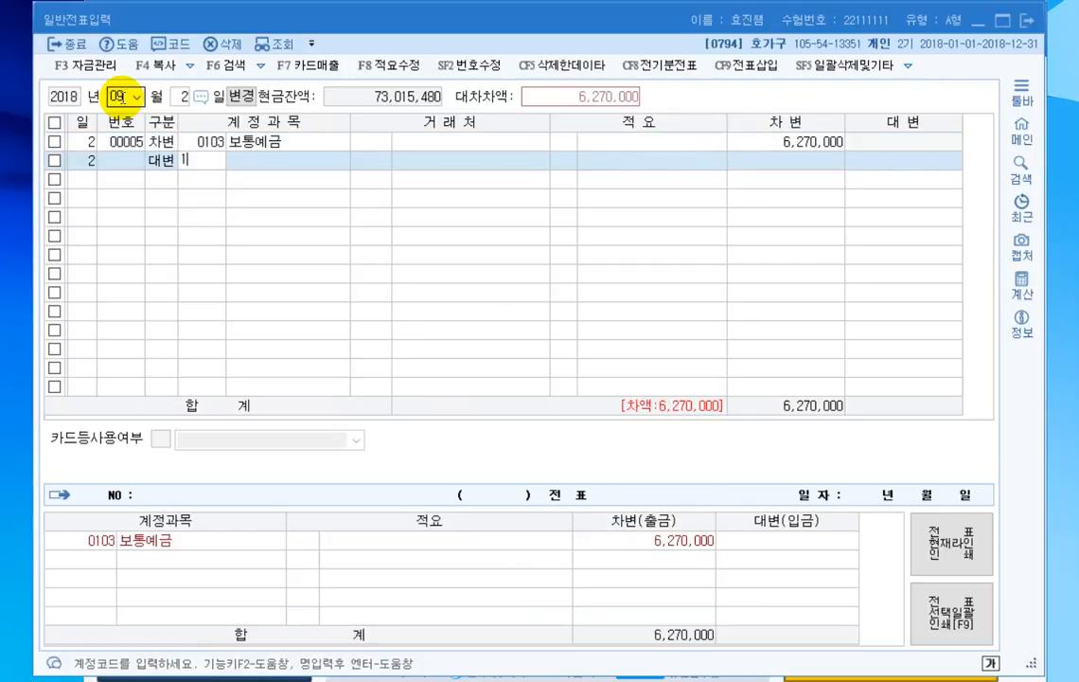
key(Return)
key(plus)
text(봄봄상사)
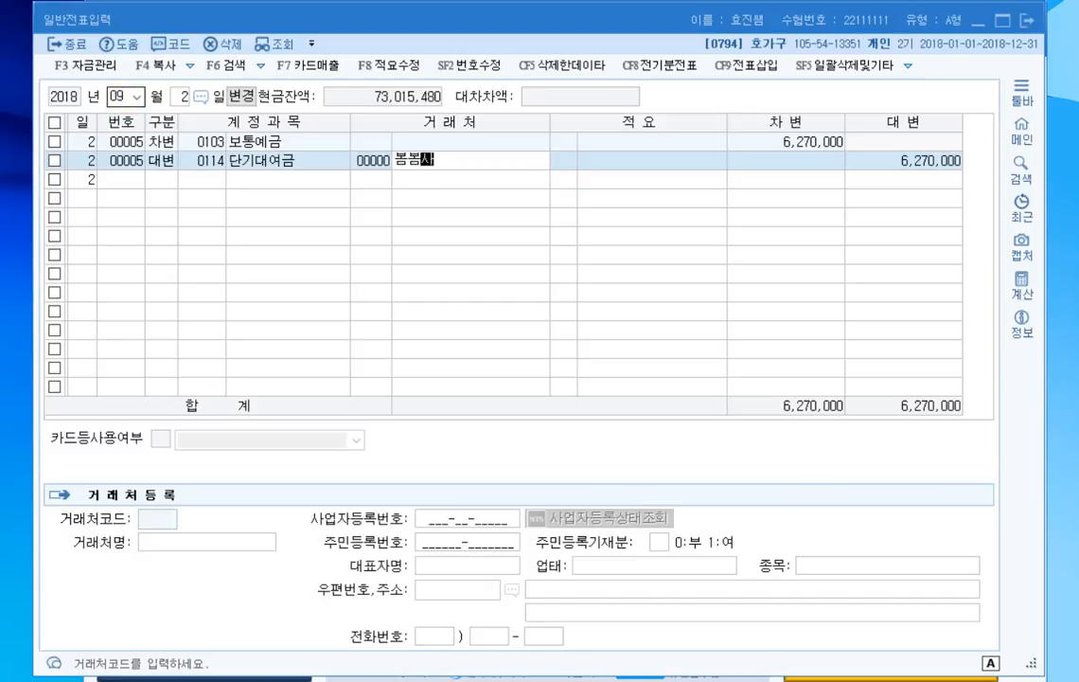
key(Return)
key(Return)
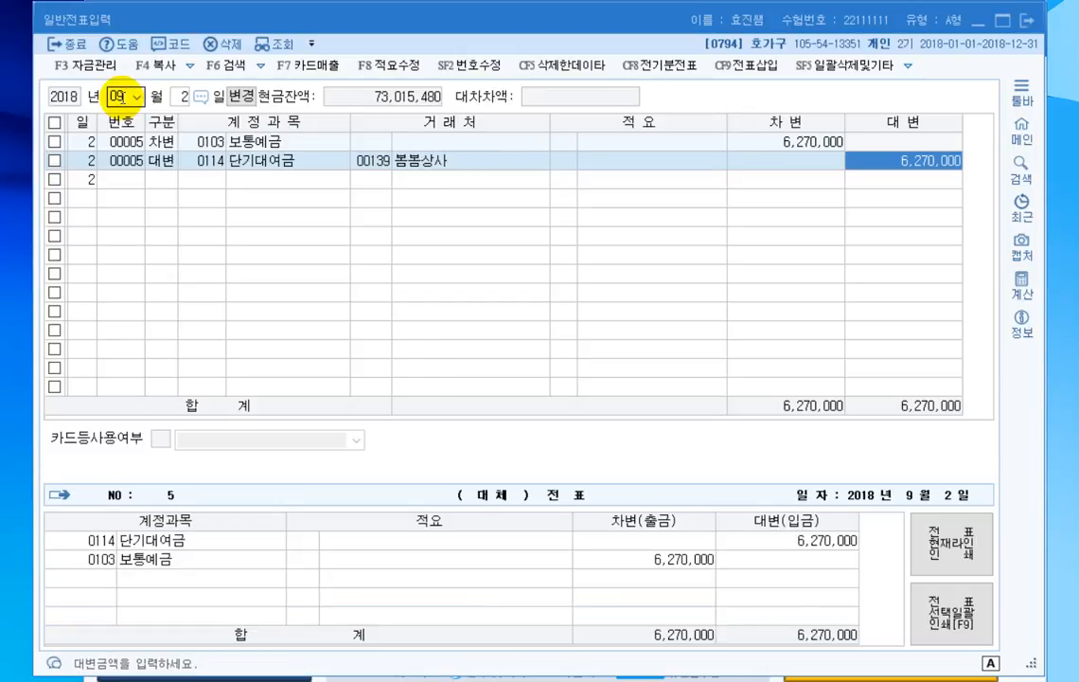
text(6000000)
key(Return)
- Add a credit line for 이자수익 (0901) of 270,000 to the September 2 voucher
text(4)
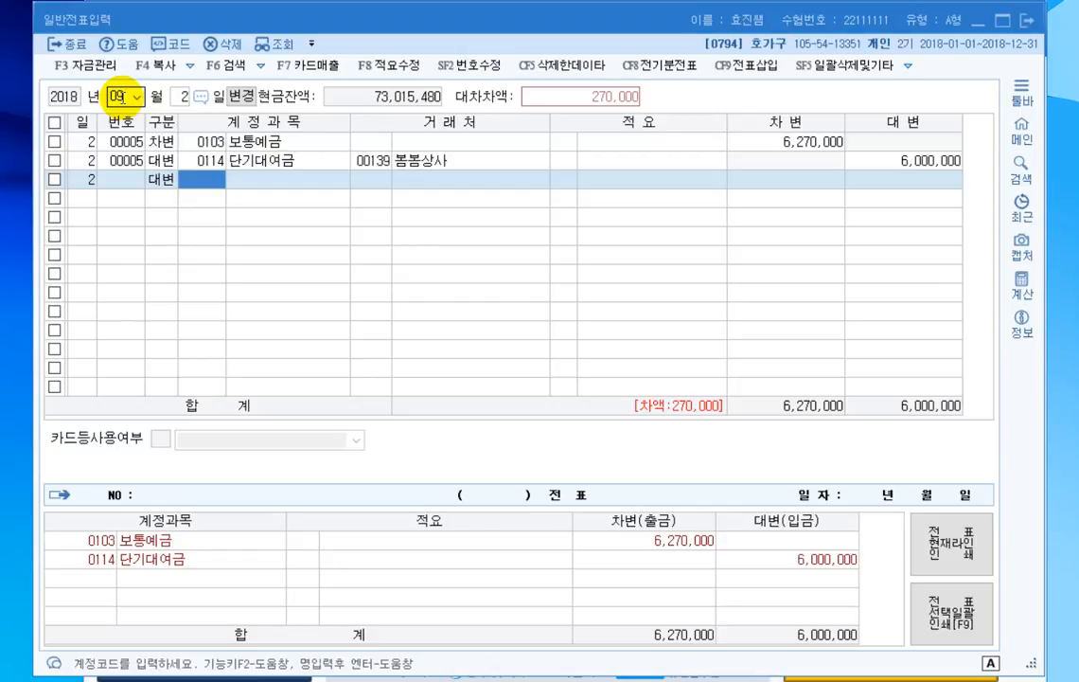
text(이자수)
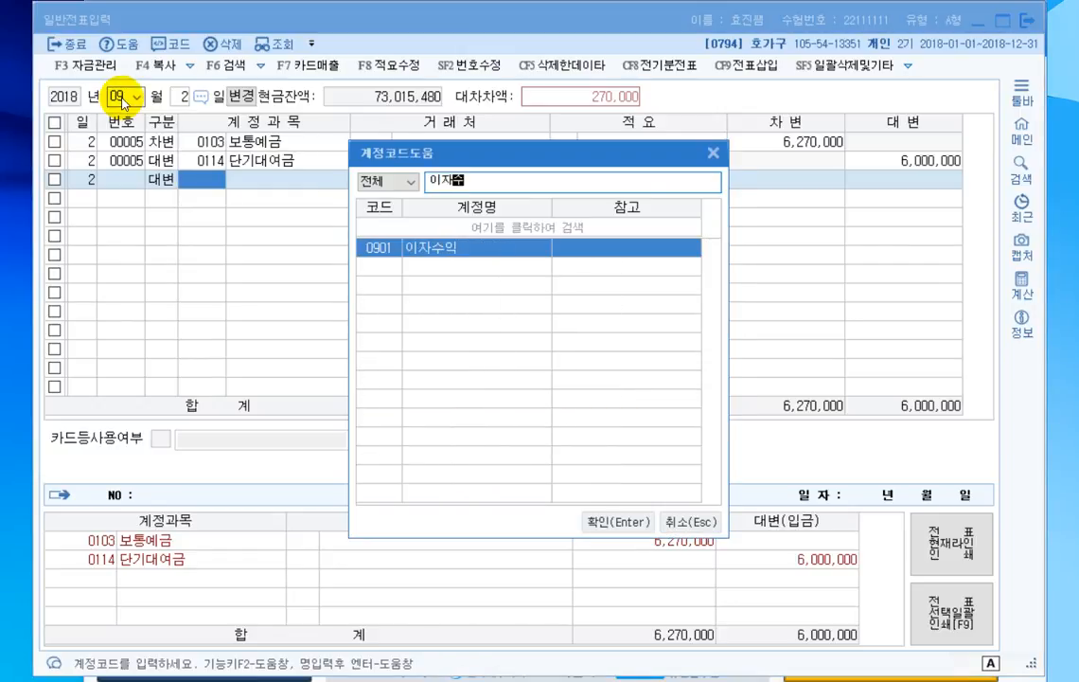
key(Return)
key(Return)
key(Return)
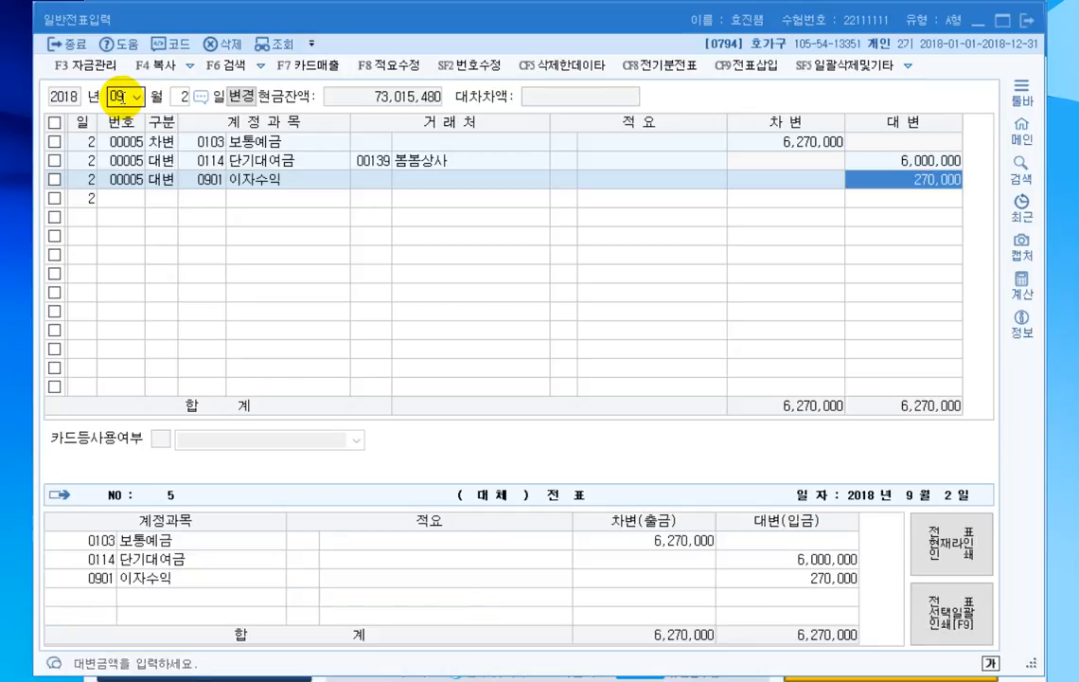
key(Return)
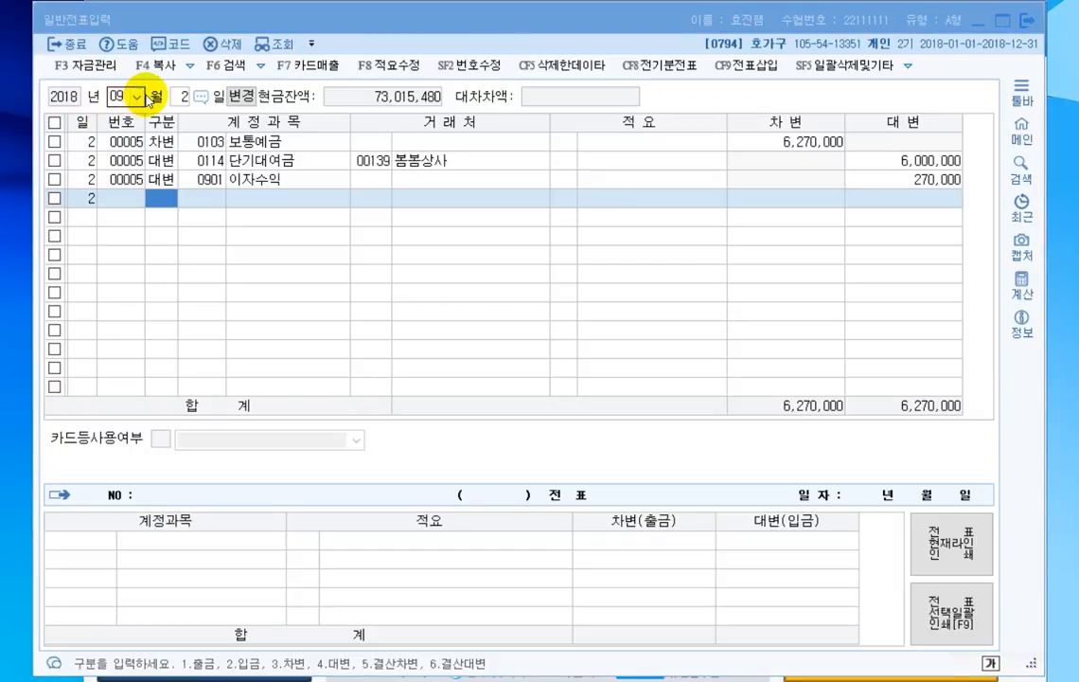
- Change the voucher entry day to September 8
click(180, 96)
text(8)
key(Return)
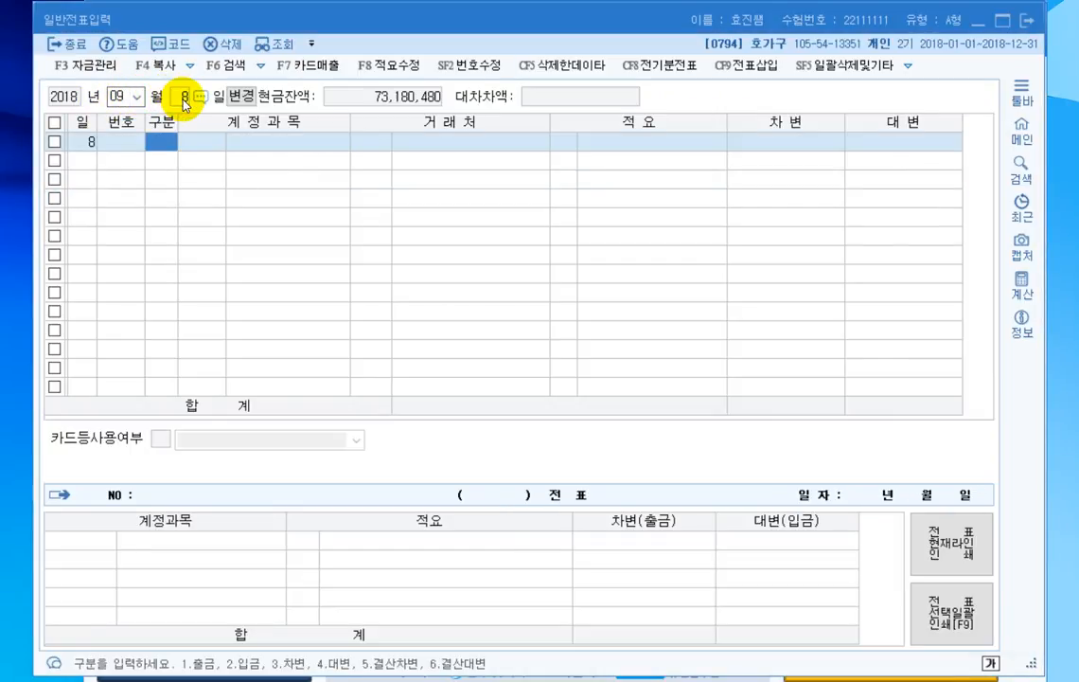
- Enter a debit line for the 판매관리비 account 소모품비 (0830) of 100,000 in the September 8 voucher
text(3)
key(Return)
key(F2)
text(소모품비)
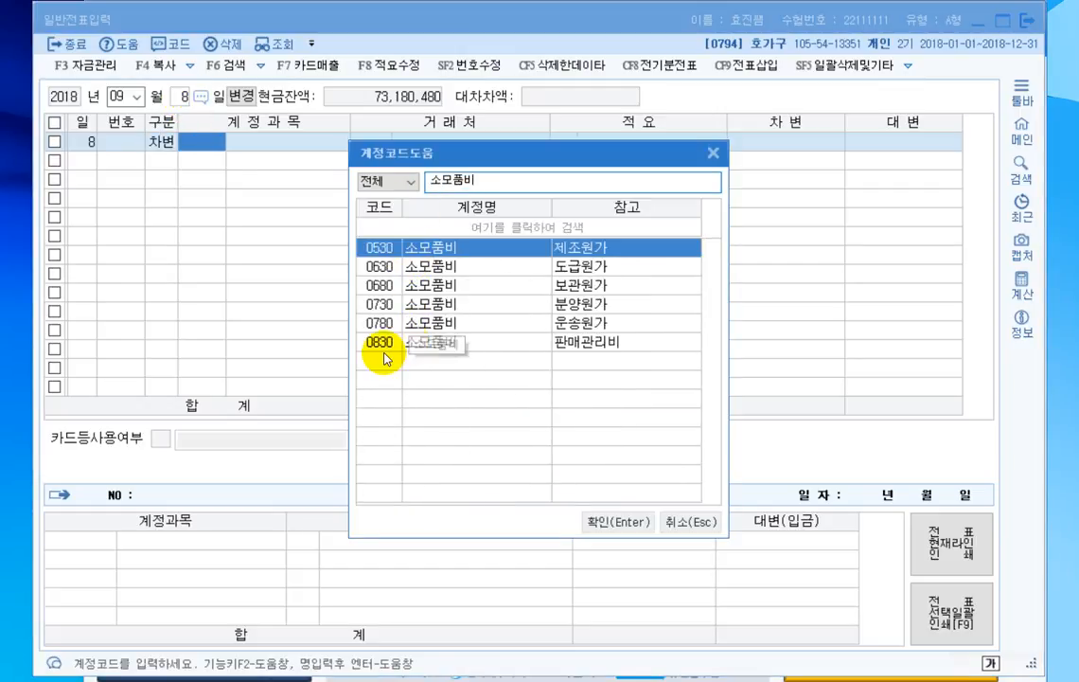
click(384, 346)
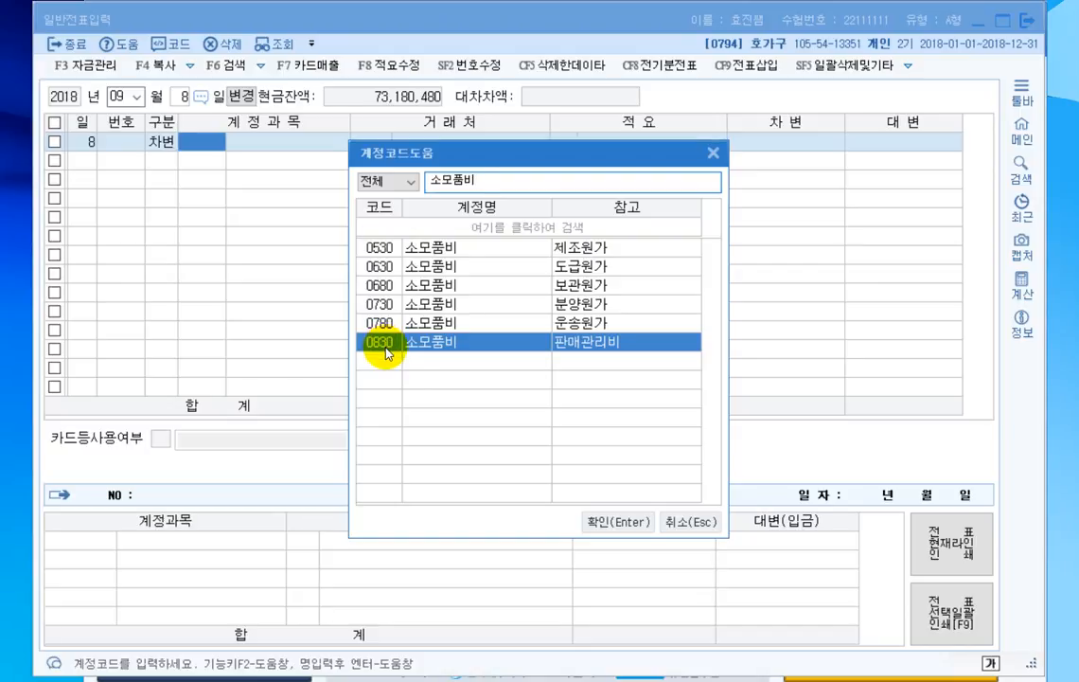
double_click(384, 343)
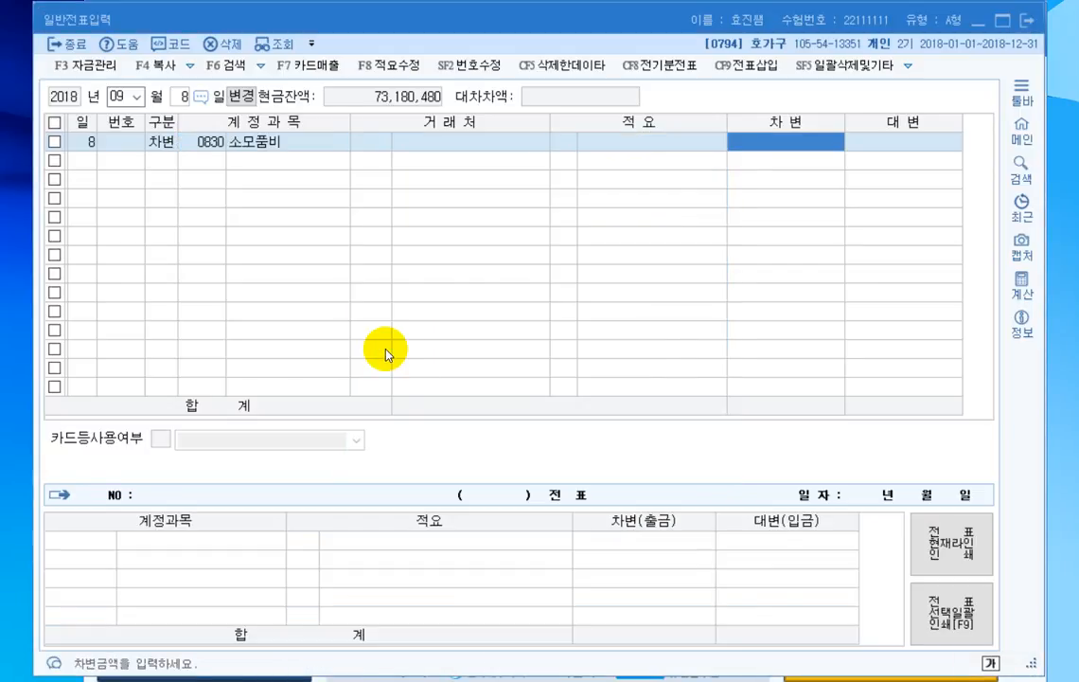
text(1000000)
key(Return)
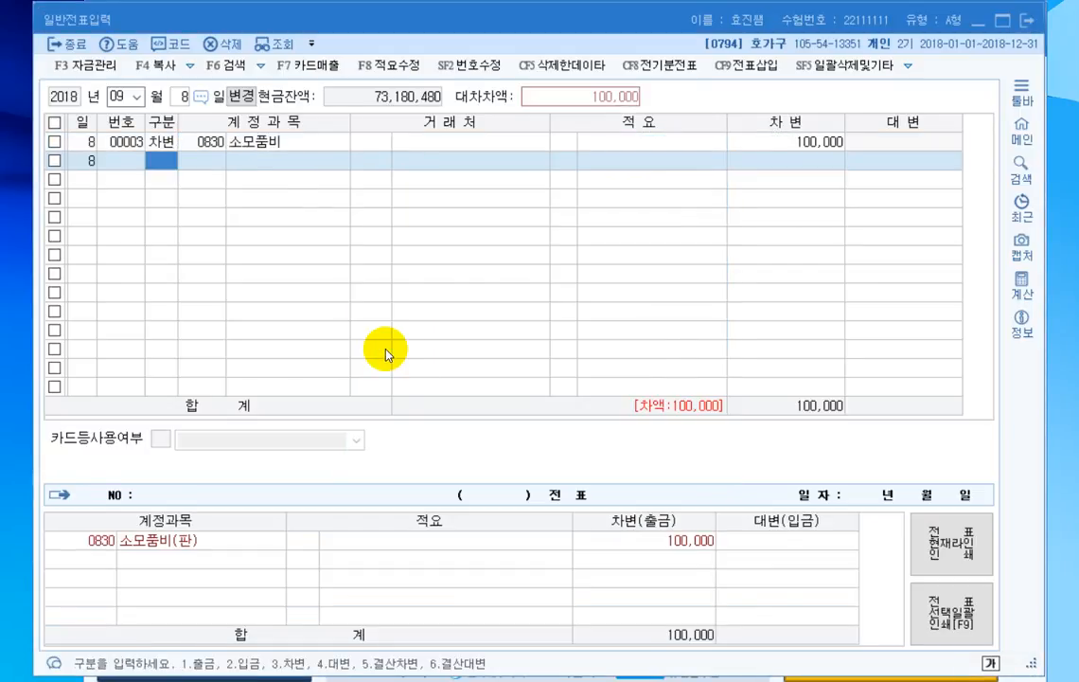
- Add a credit line for 보통예금 (0103) of 100,000 to the September 8 voucher
key(4)
key(F2)
text(보통예)
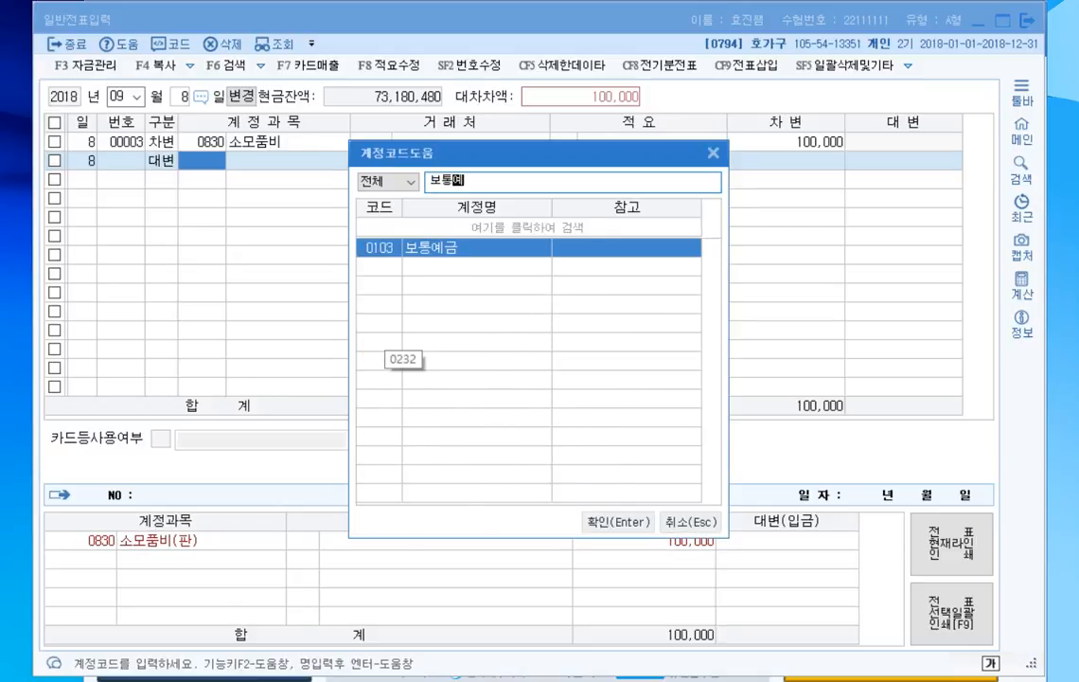
key(Return)
key(Return)
key(Return)
key(Return)
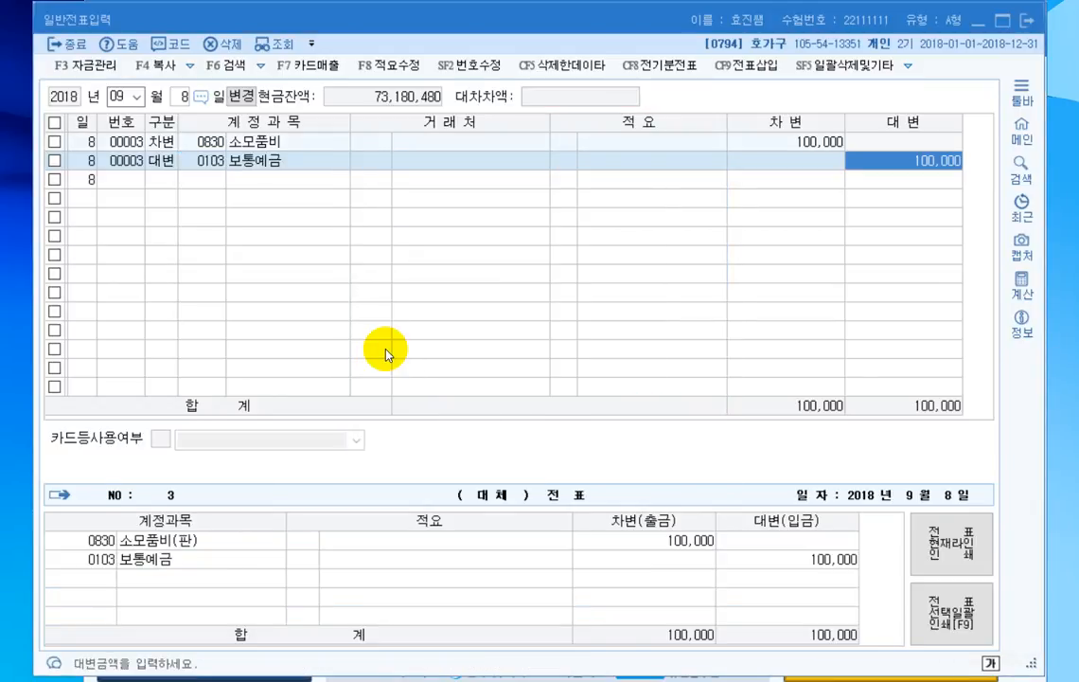
key(Return)
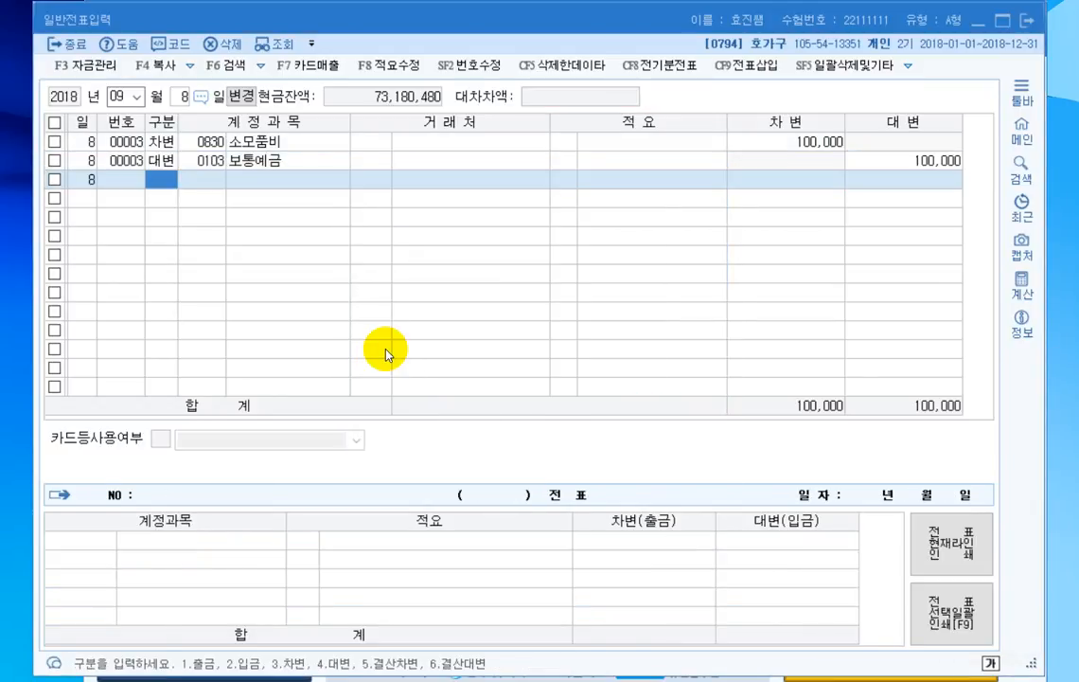
- Change the voucher entry day to September 20
key(Escape)
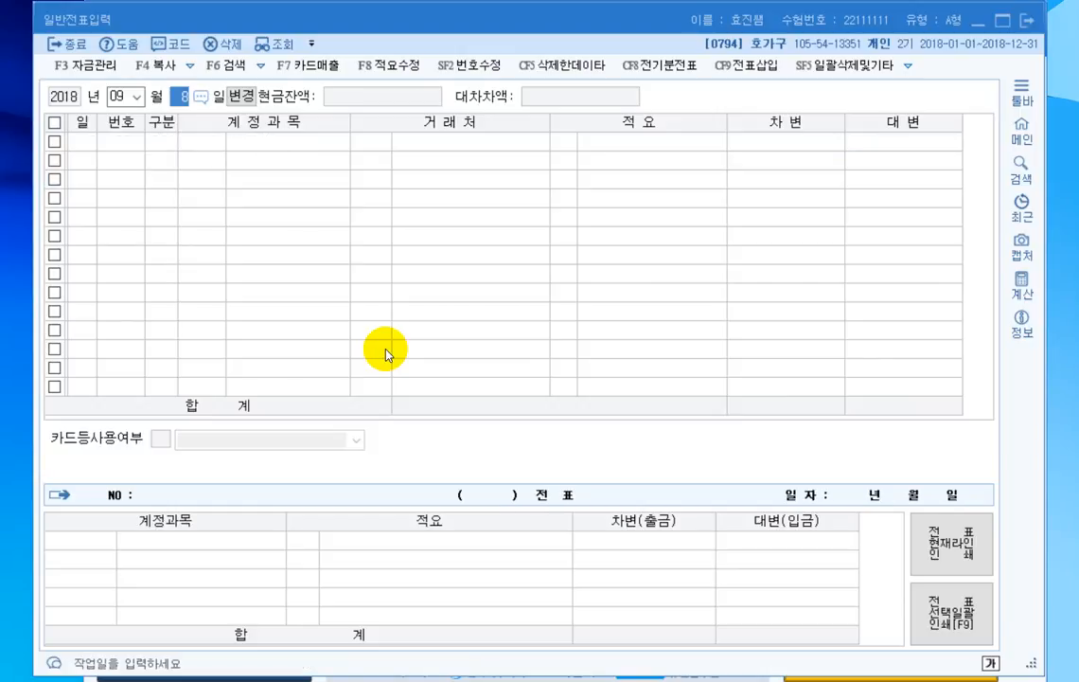
text(20)
key(Return)
- Enter a debit line for 받을어음 (0110) with 거래처 서울상사 (00102) and an amount of 1,500,000
text(3)
key(Return)
text(110)
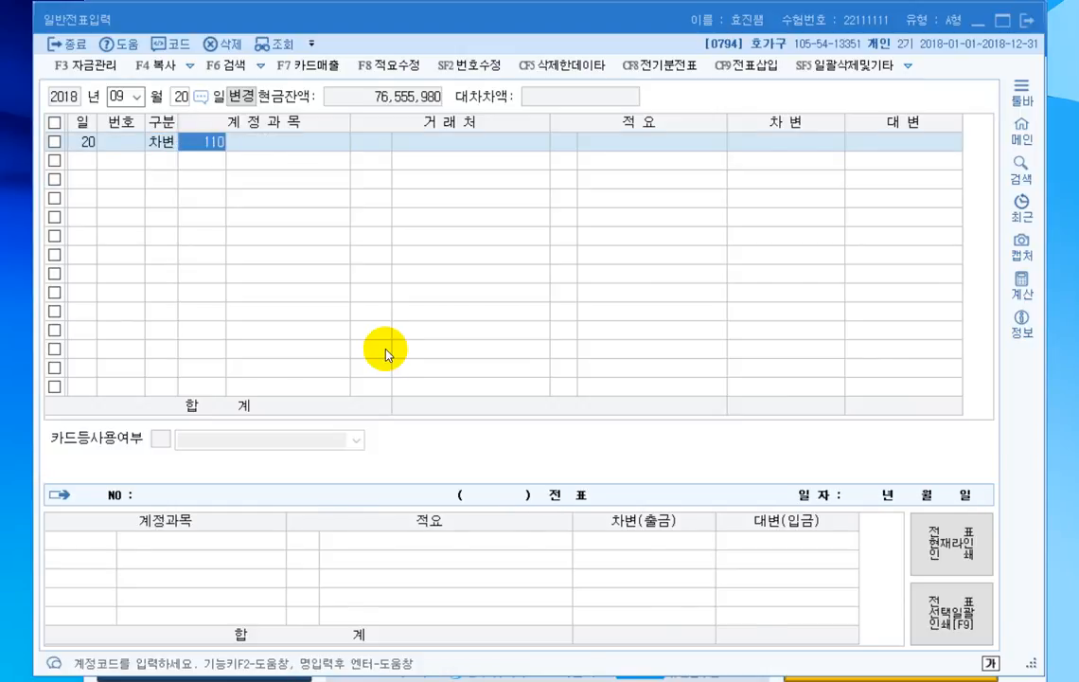
key(Return)
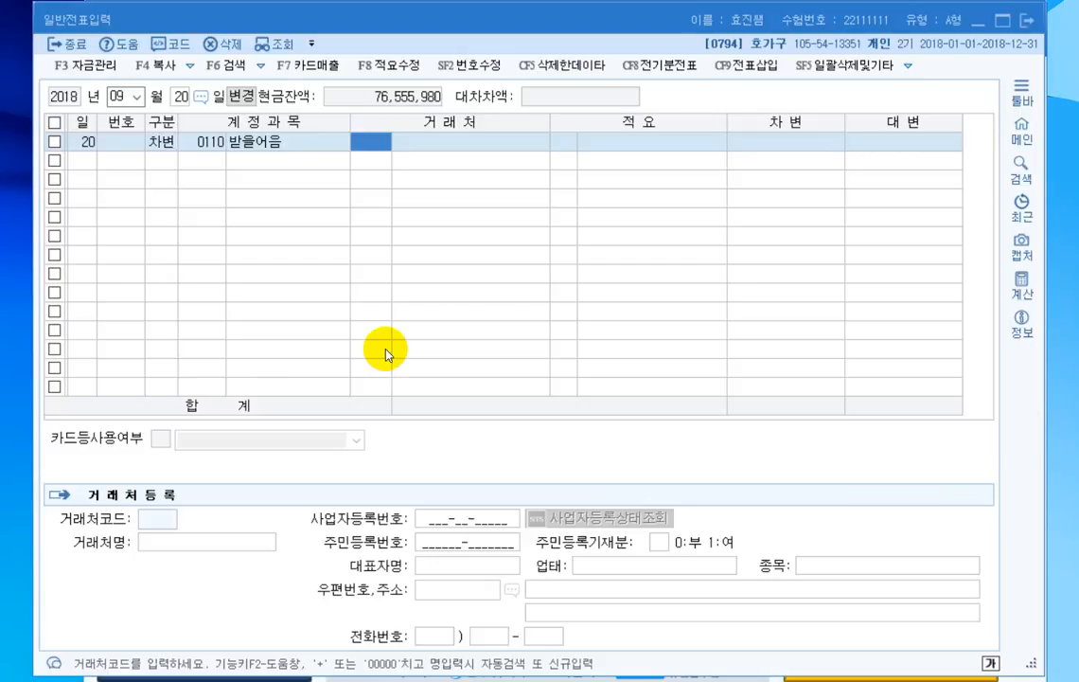
text(00000)
key(Return)
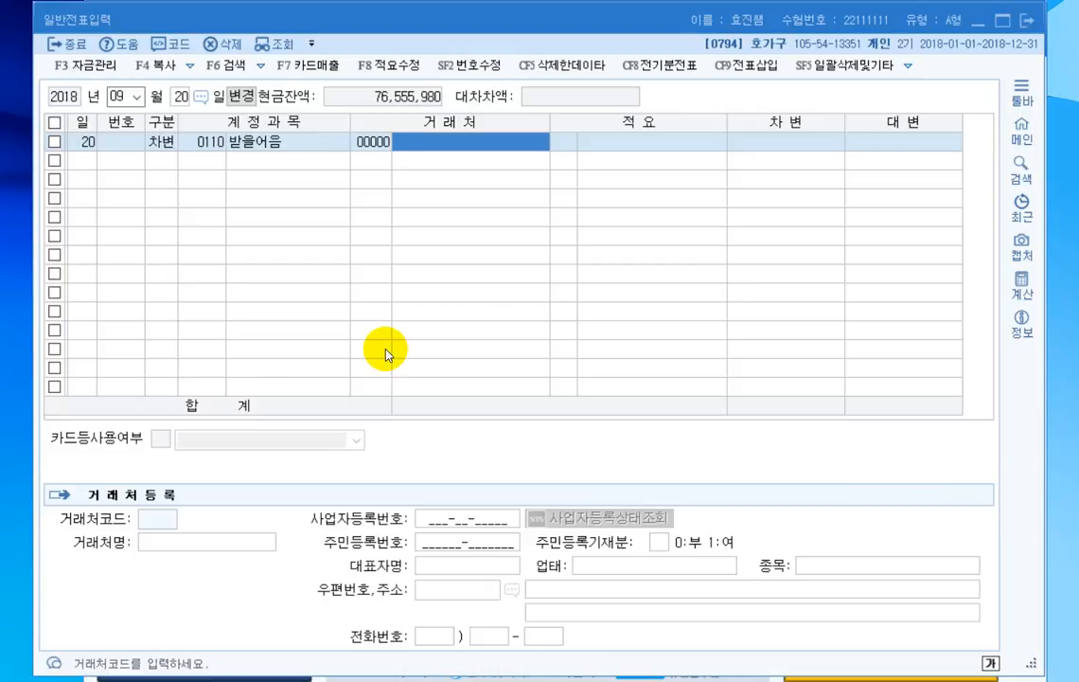
text(서울상사)
key(Return)
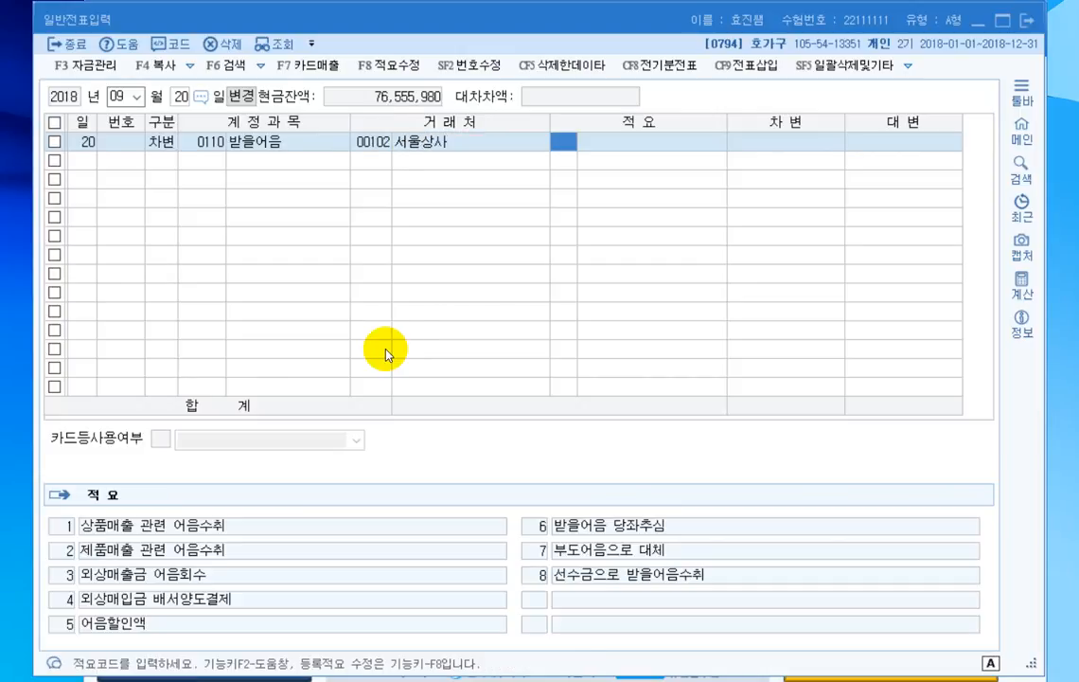
key(Return)
text(1500000)
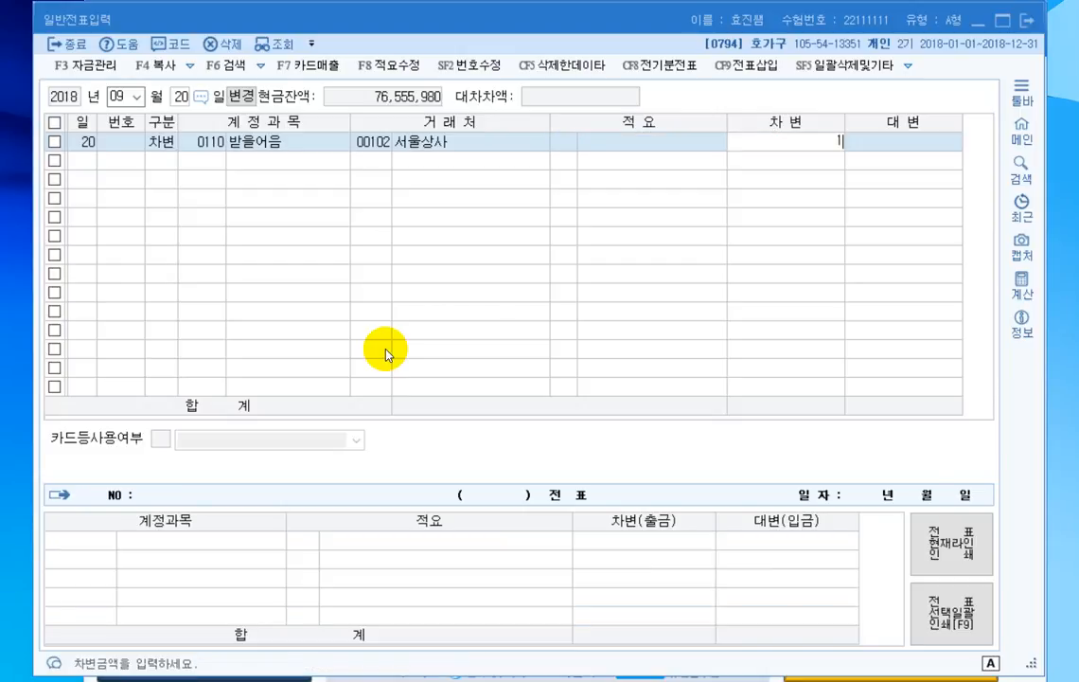
key(Return)
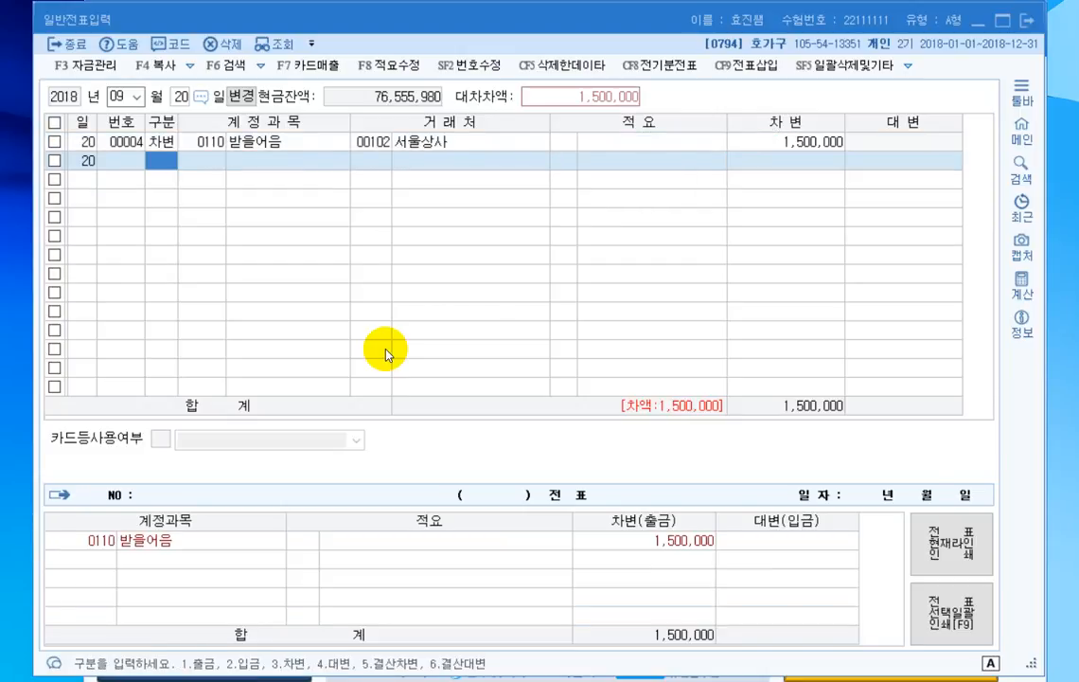
- Add a debit line for 보통예금 (0103) of 500,000 to the September 20 voucher
text(3)
key(Return)
text(103)
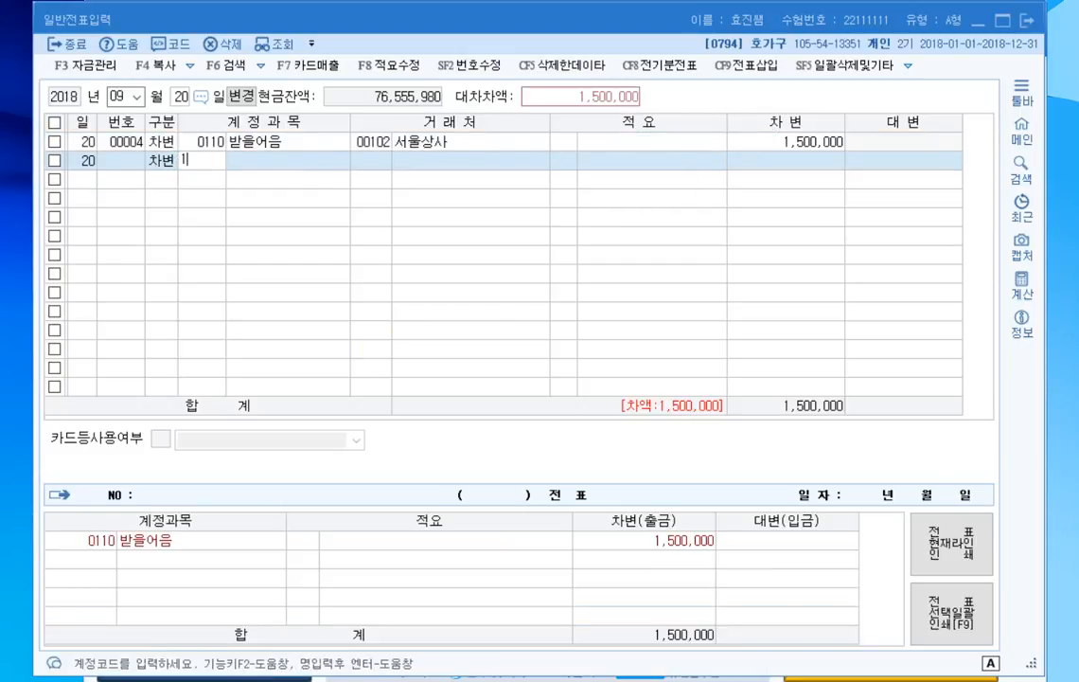
key(Return)
key(Return)
key(Return)
text(500000)
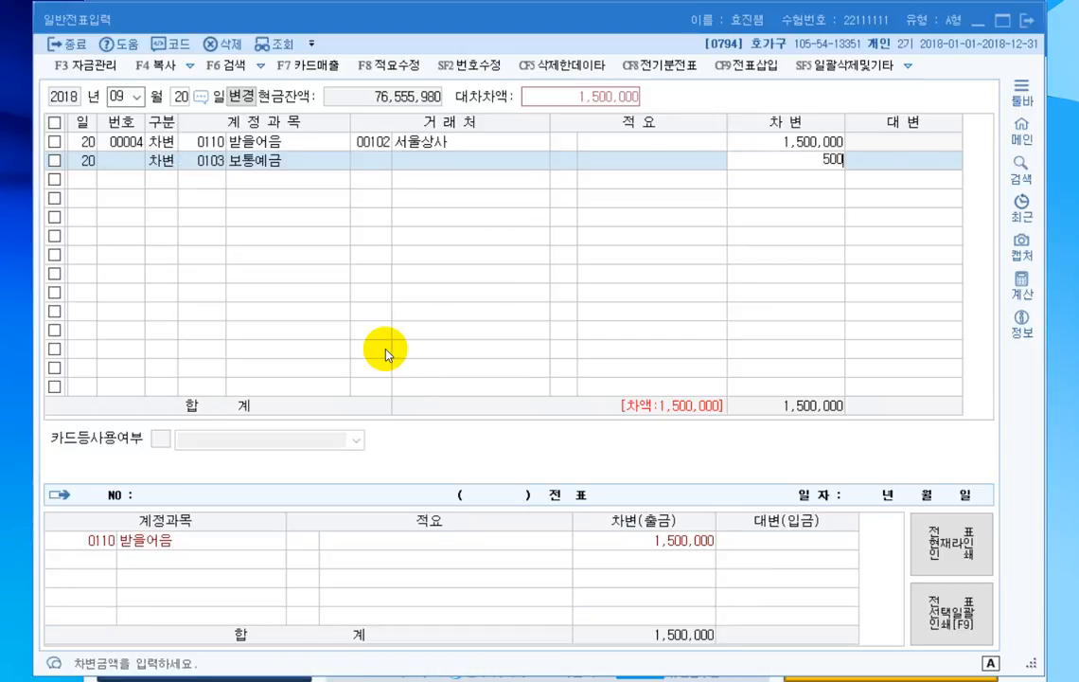
- Add a credit line for 외상매출금 (0108) with 거래처 서울상사 and an amount of 2,000,000 to the September 20 voucher
key(Return)
text(4)
key(Return)
text(108)
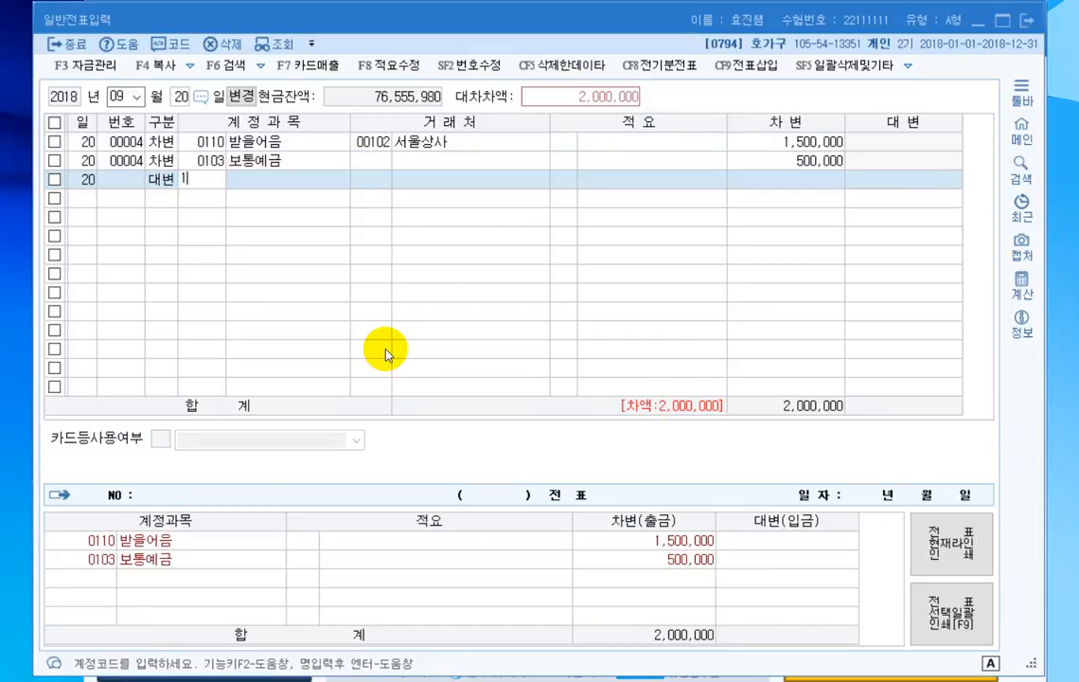
key(Return)
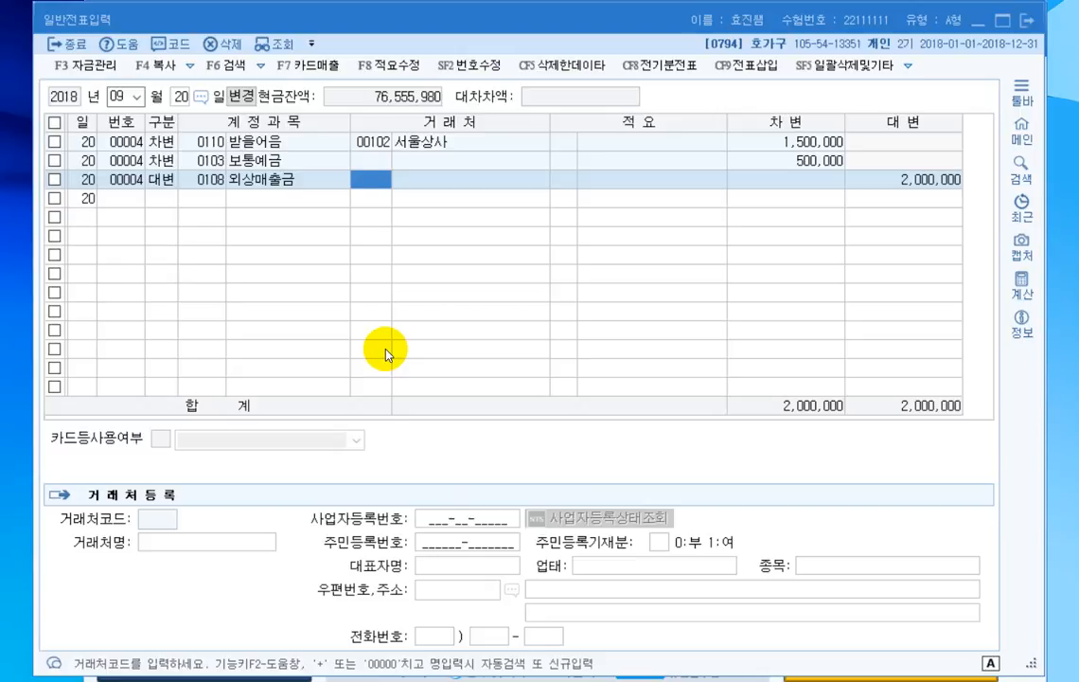
text(+서울상사)
key(Return)
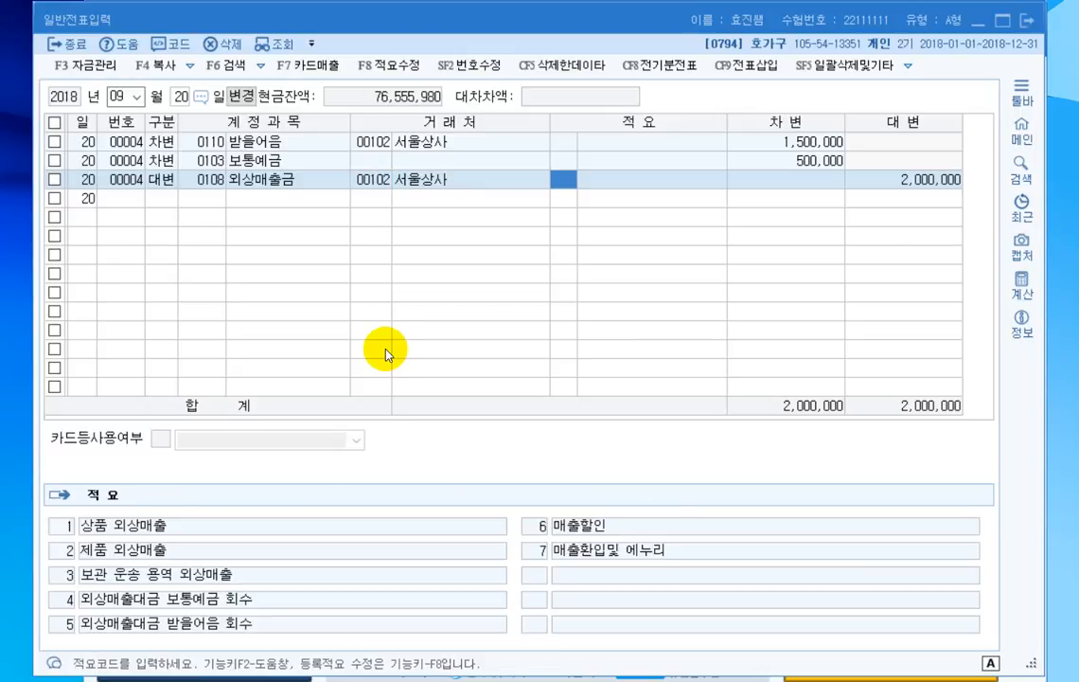
key(Return)
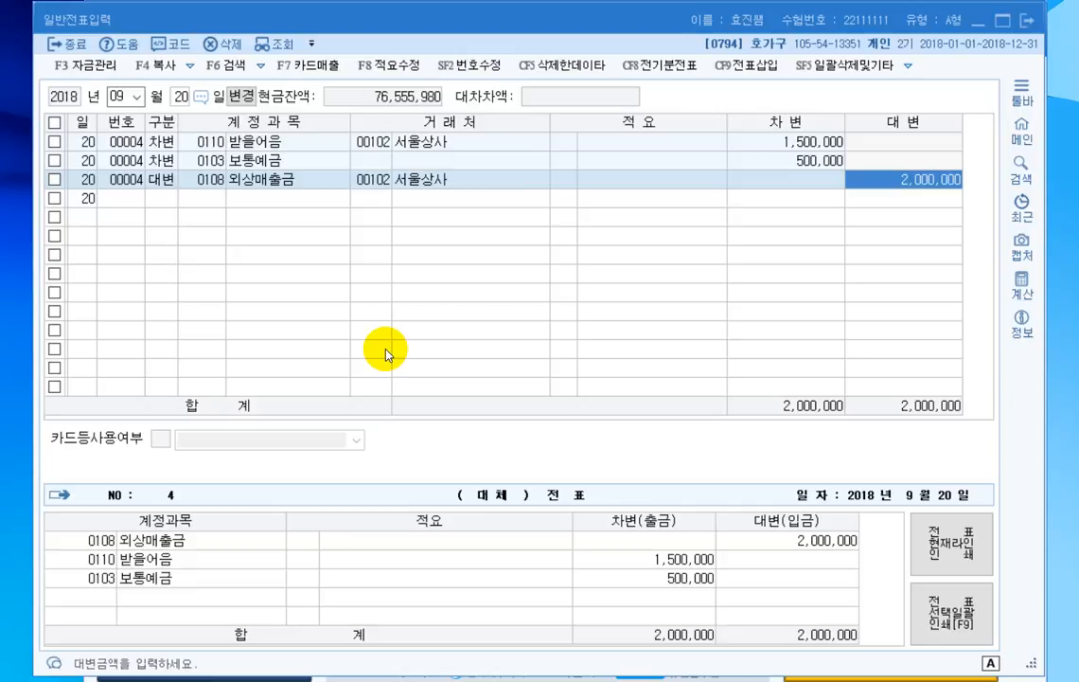
key(Return)
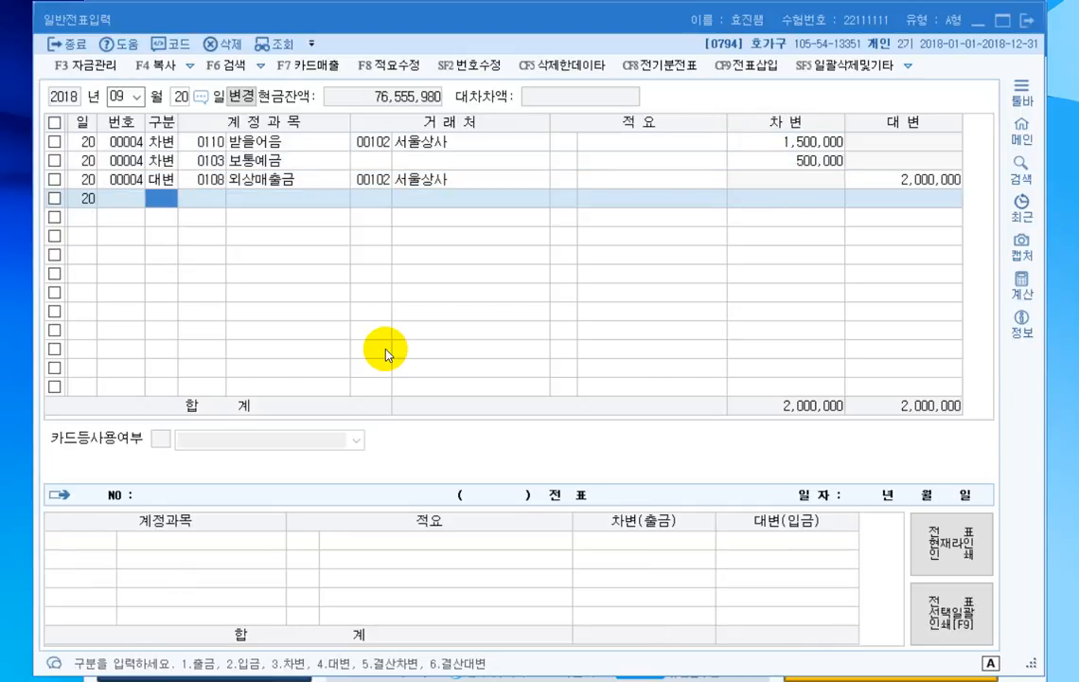
- Change the voucher entry day to September 25
key(Escape)
text(3)
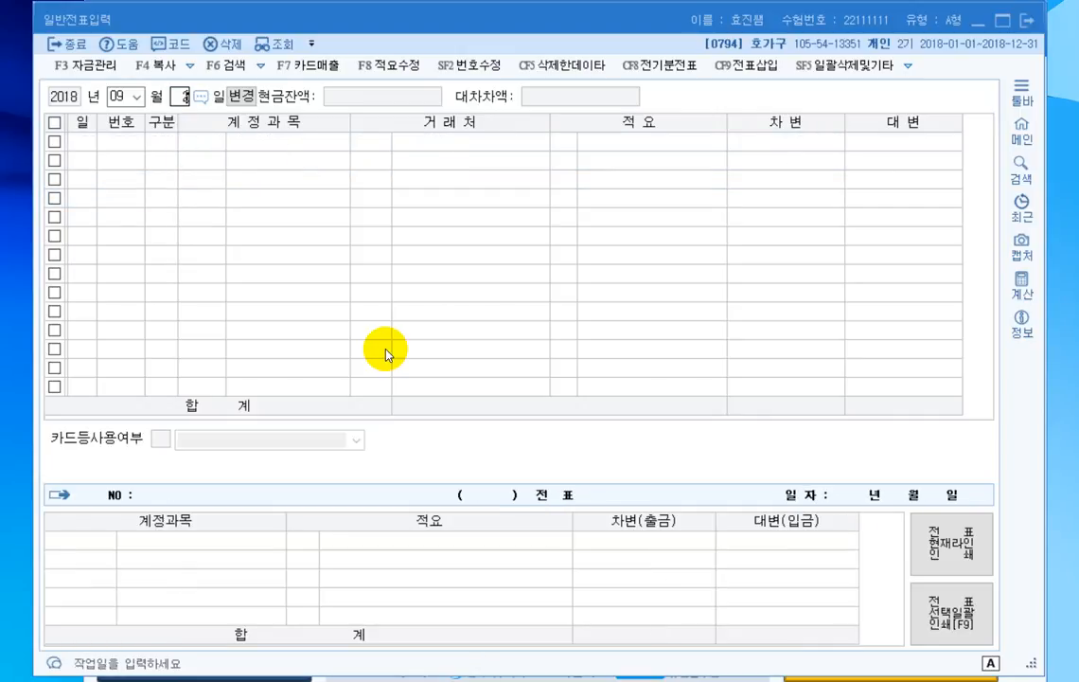
text(5)
key(Return)
- Enter a debit line for 수도광열비 (0815) of 60,000 in the September 25 voucher
text(3)
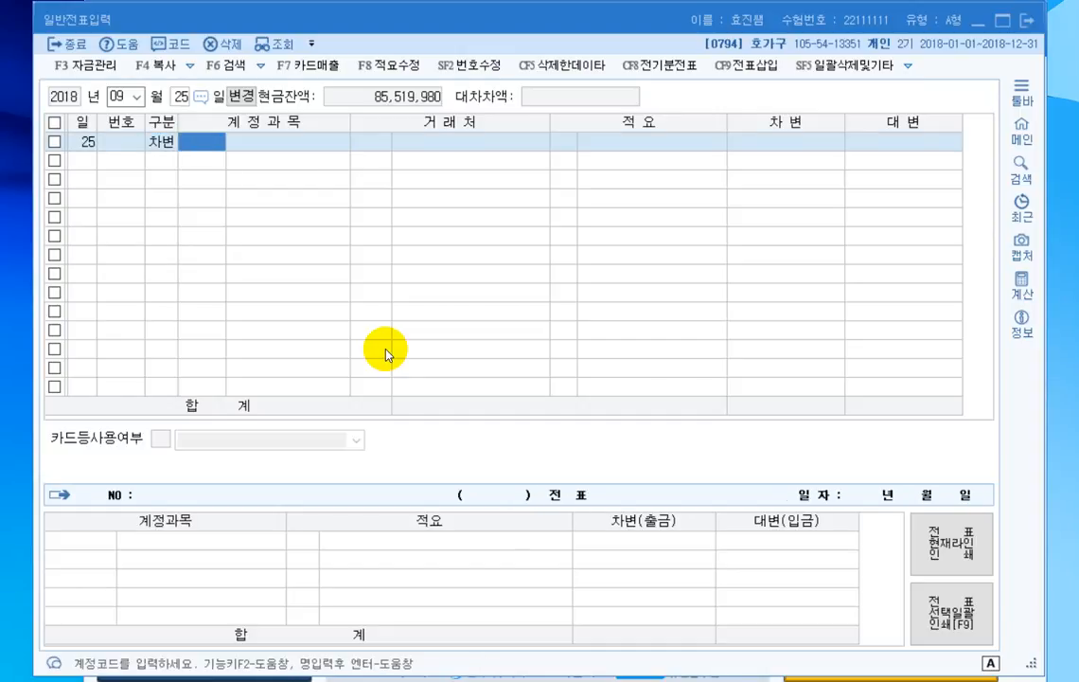
text(수도광)
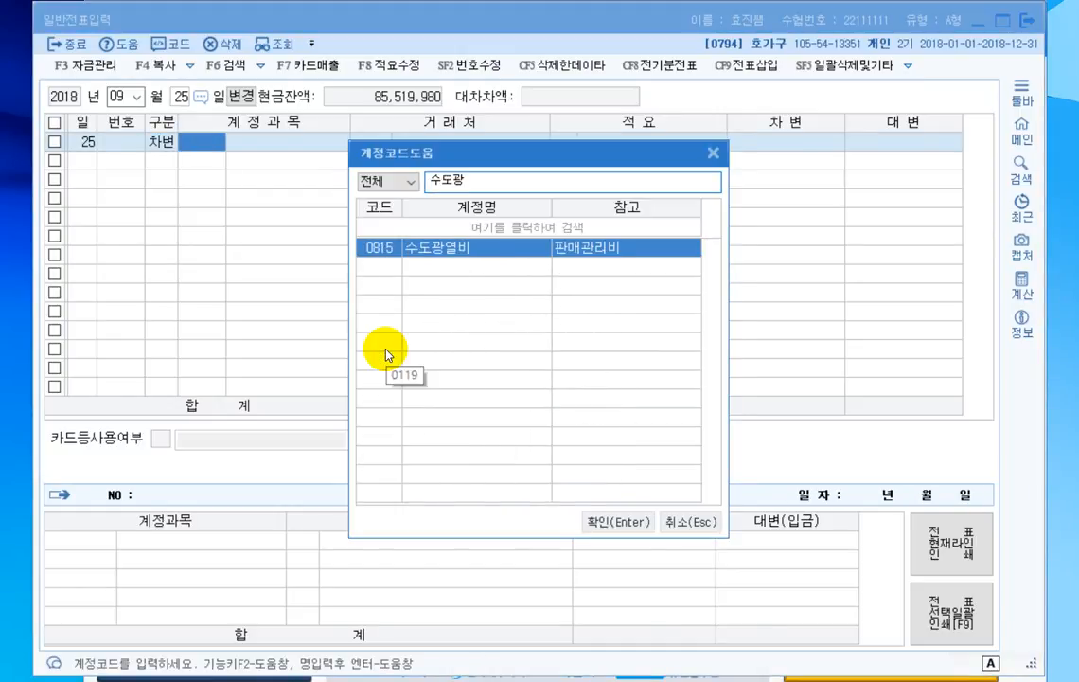
key(Return)
key(Return)
text(60,000)
key(Return)
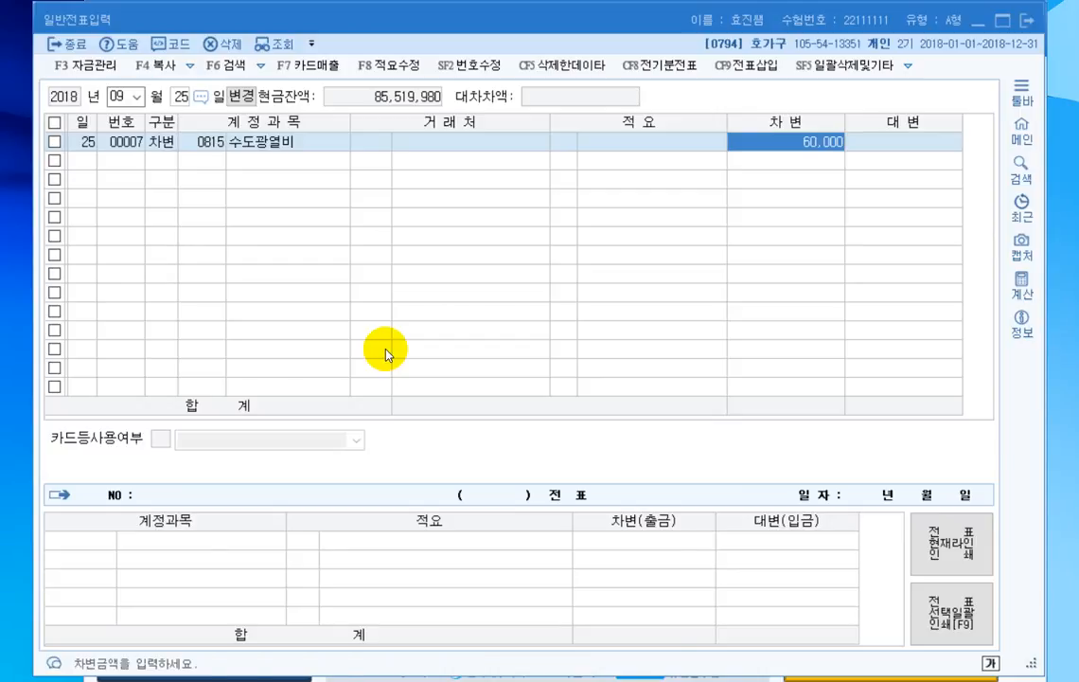
- Add a debit line for the 판매관리비 account 통신비 (0814) of 40,000 to the September 25 voucher
text(3토통신비)
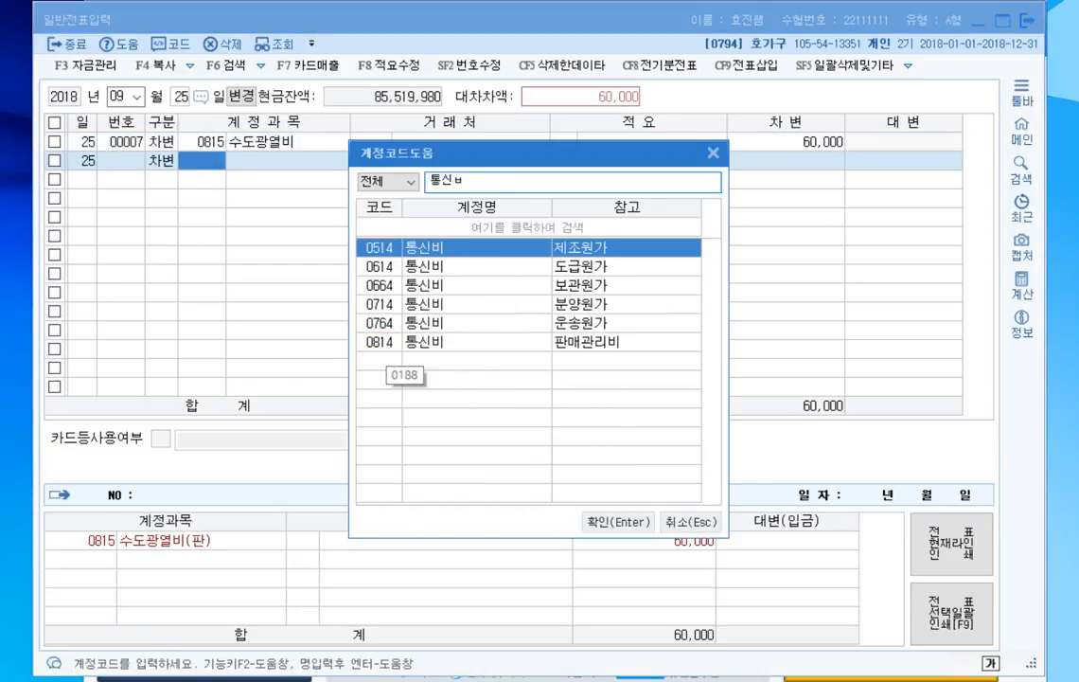
key(Down)
key(Down)
key(Down)
key(Down)
key(Down)
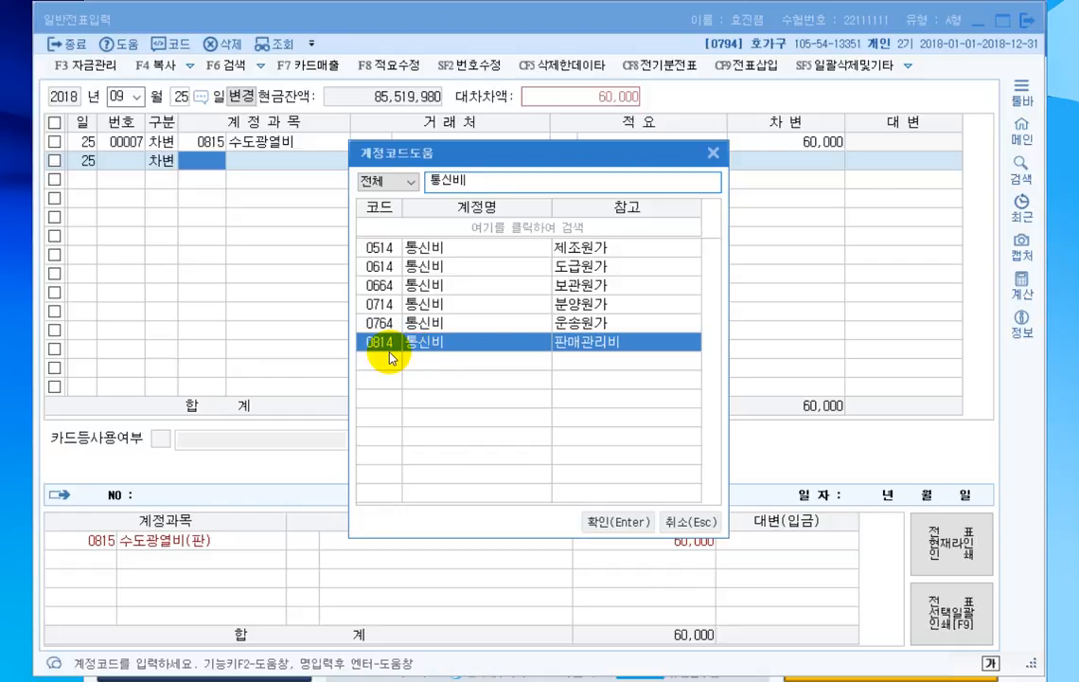
key(Return)
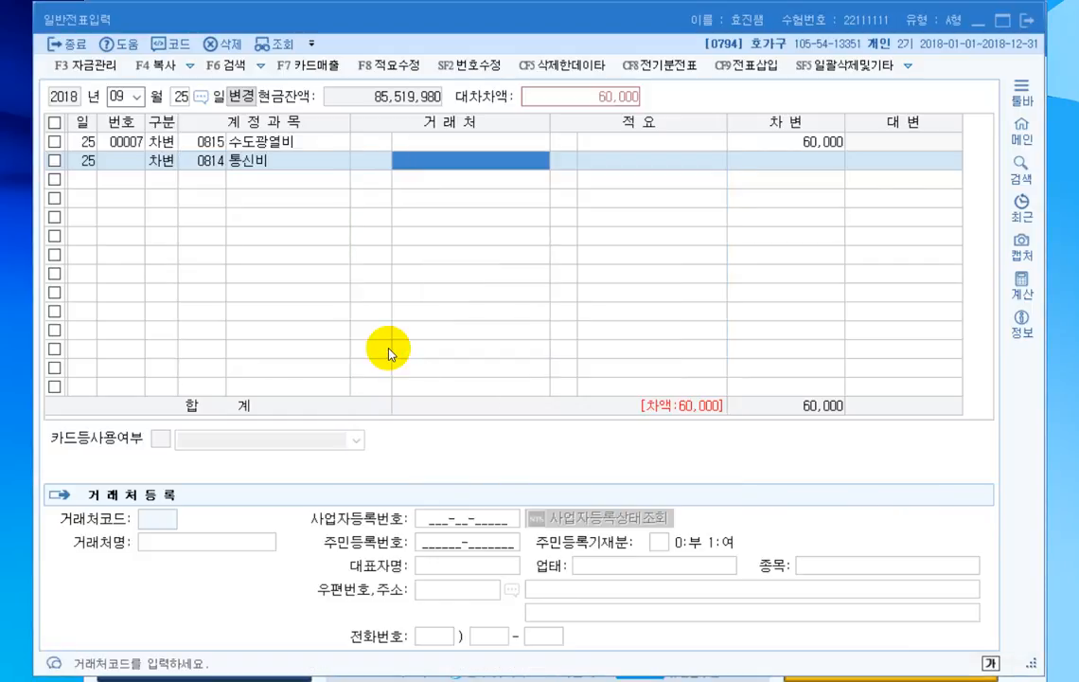
key(Return)
key(Return)
text(400000)
- Add a credit line for 보통예금 (0103) of 100,000 to the September 25 voucher
key(Return)
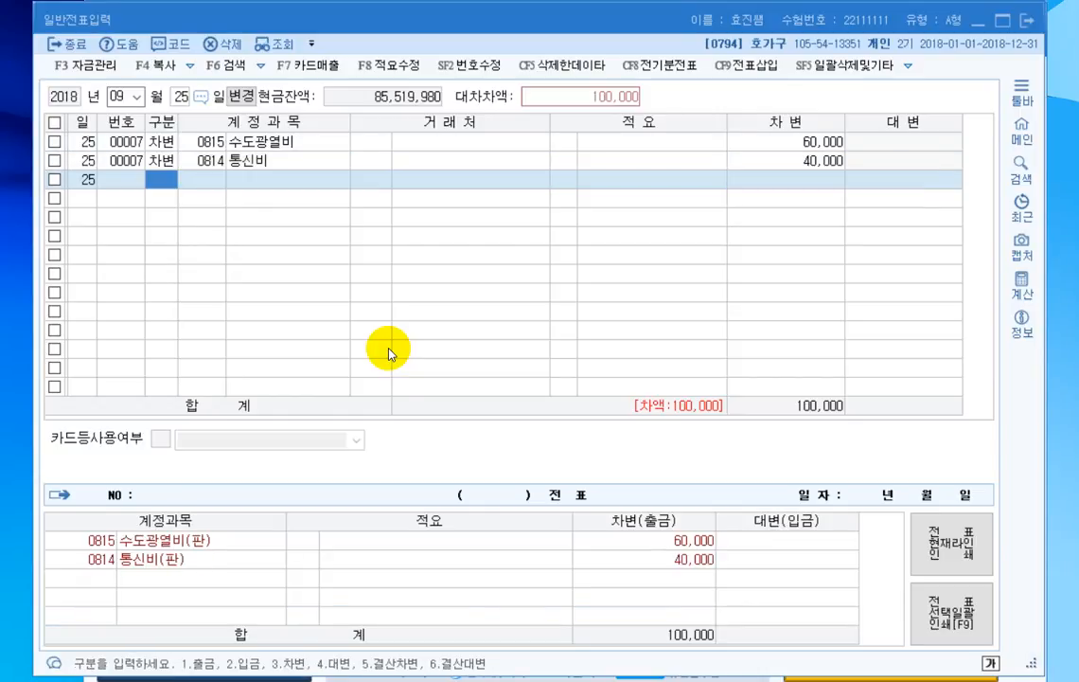
text(4)
key(Return)
text(0103)
key(Return)
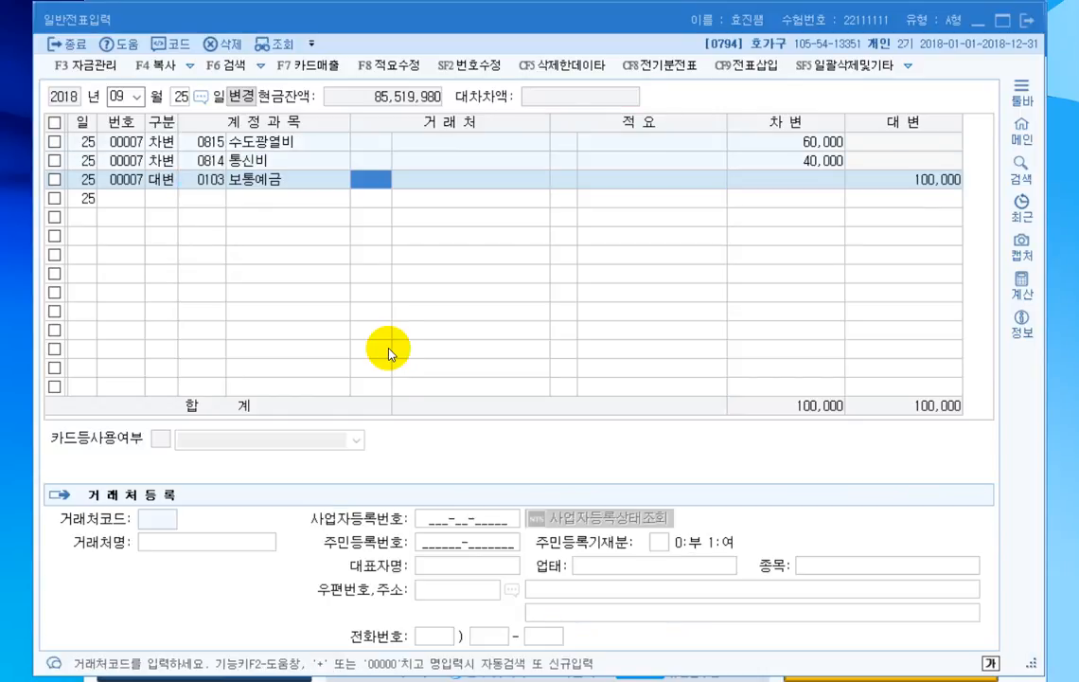
key(Return)
key(Return)
key(Return)
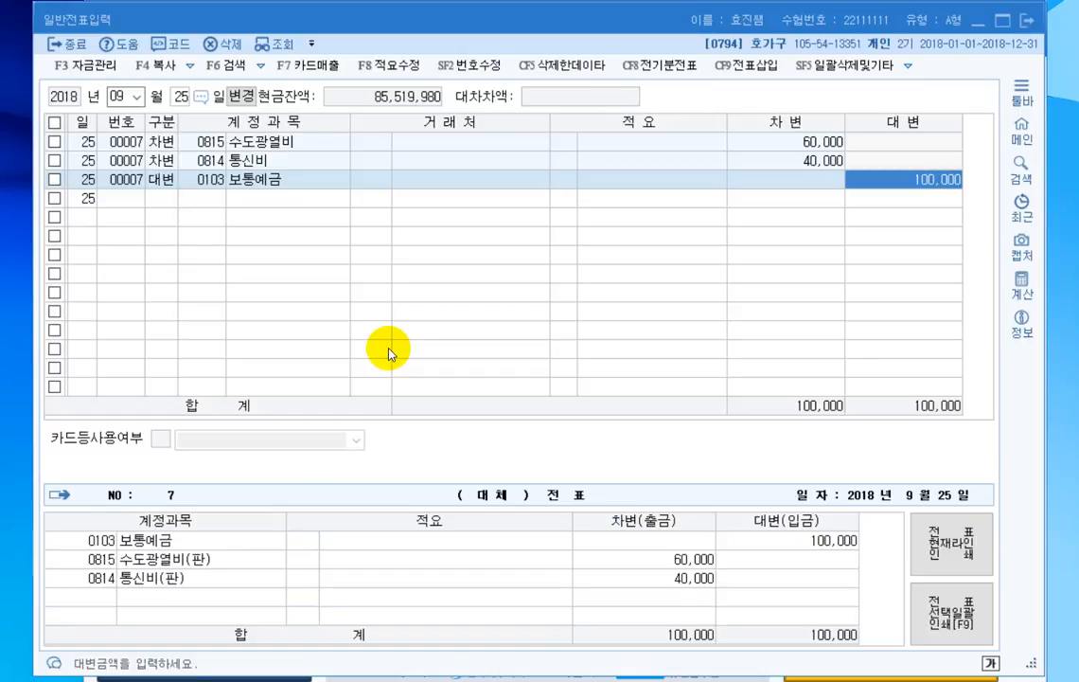
key(Return)
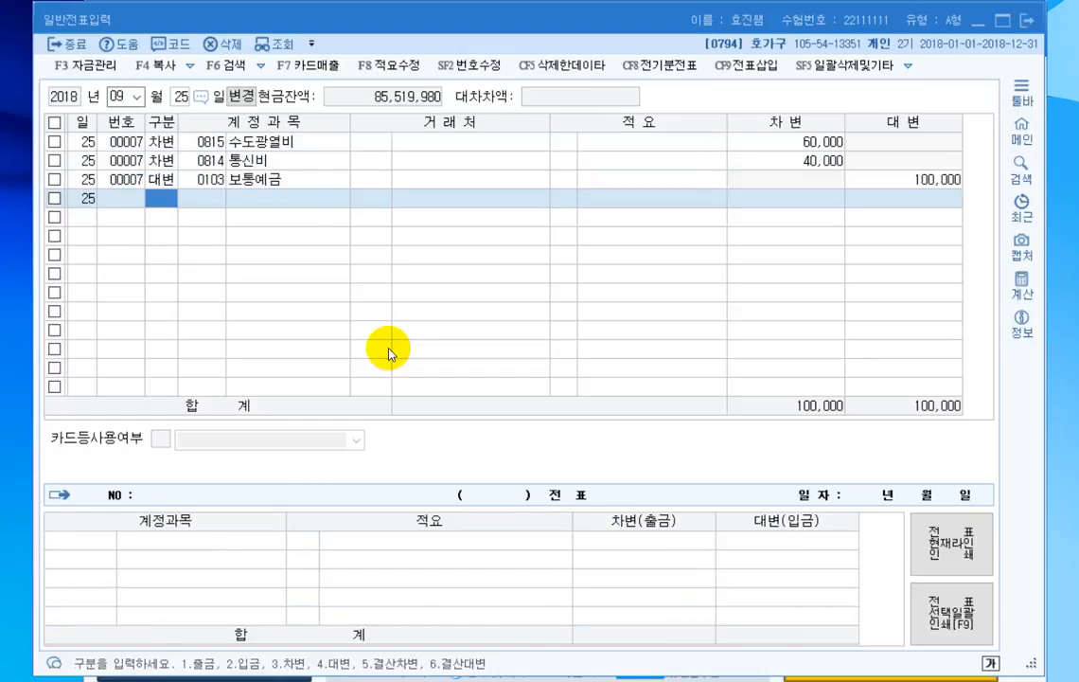
- Change the voucher entry date to October 1
key(Escape)
key(Escape)
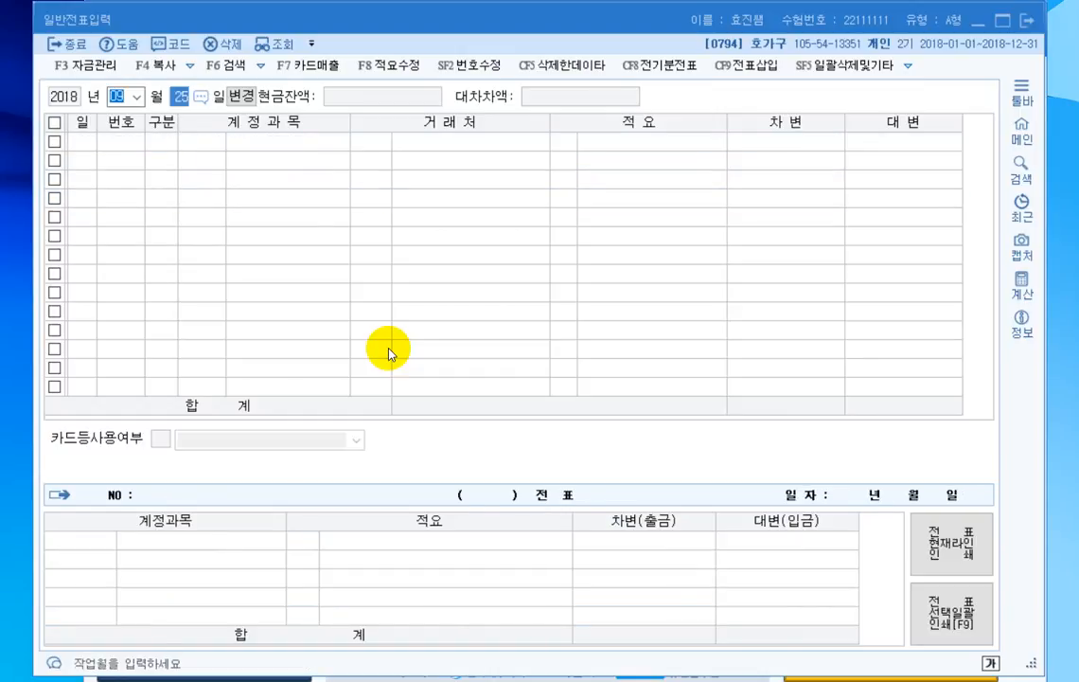
text(10)
text(1)
key(Return)
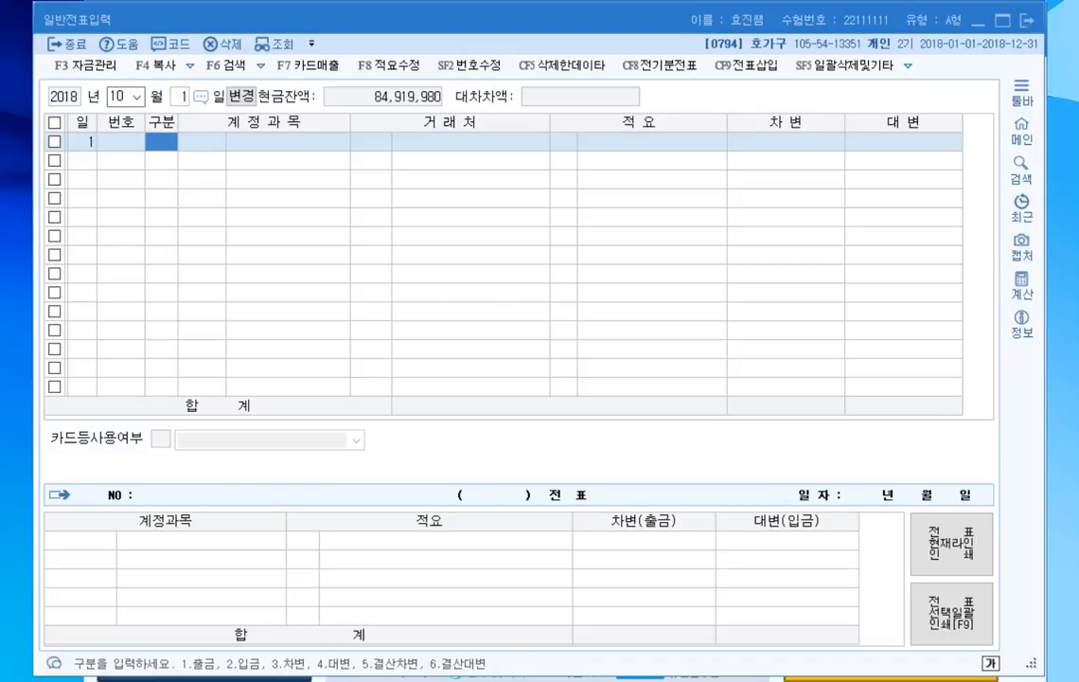
- Enter a debit line for 보통예금 (0103) of 10,000,000 in the October 1 voucher
text(3)
key(Return)
text(103)
key(Return)
text(10,0)
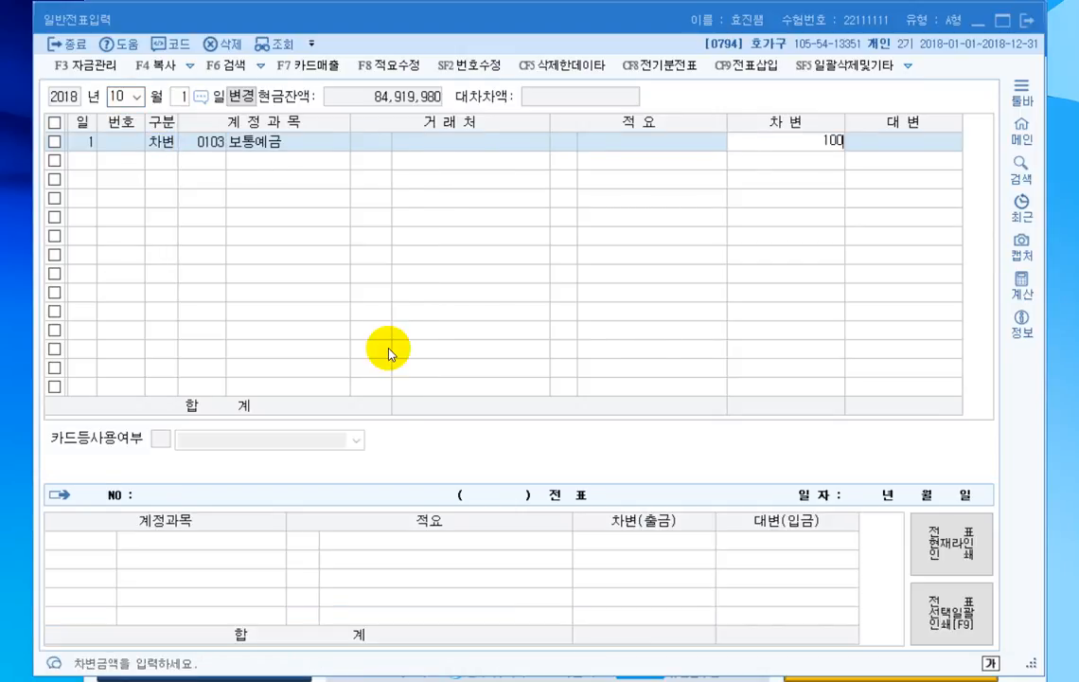
text(00,000)
key(Return)
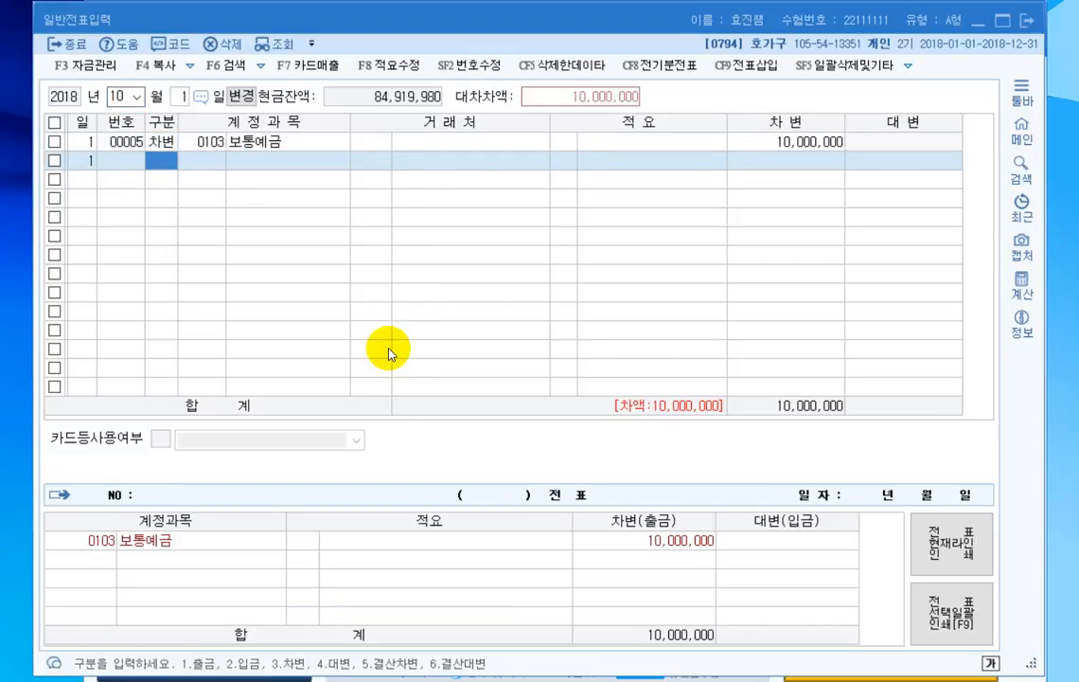
- Add a credit line for 장기차입금 (0293) of 10,000,000 with 복저축은행 as the 거래처 to the October 1 voucher
text(4293)
key(Return)
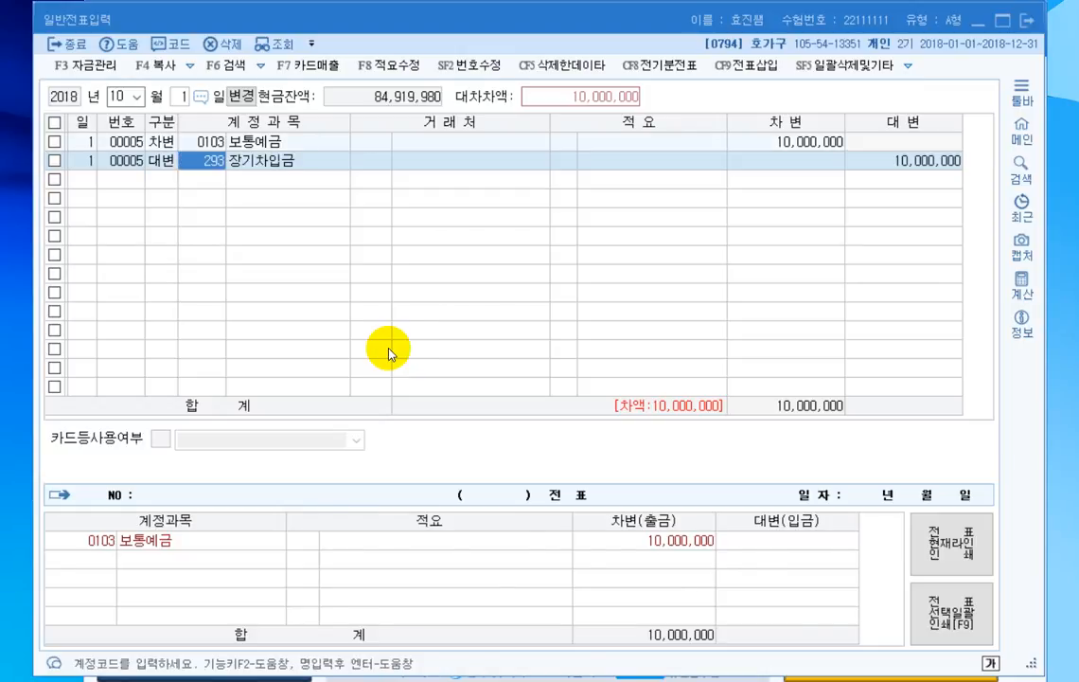
key(plus)
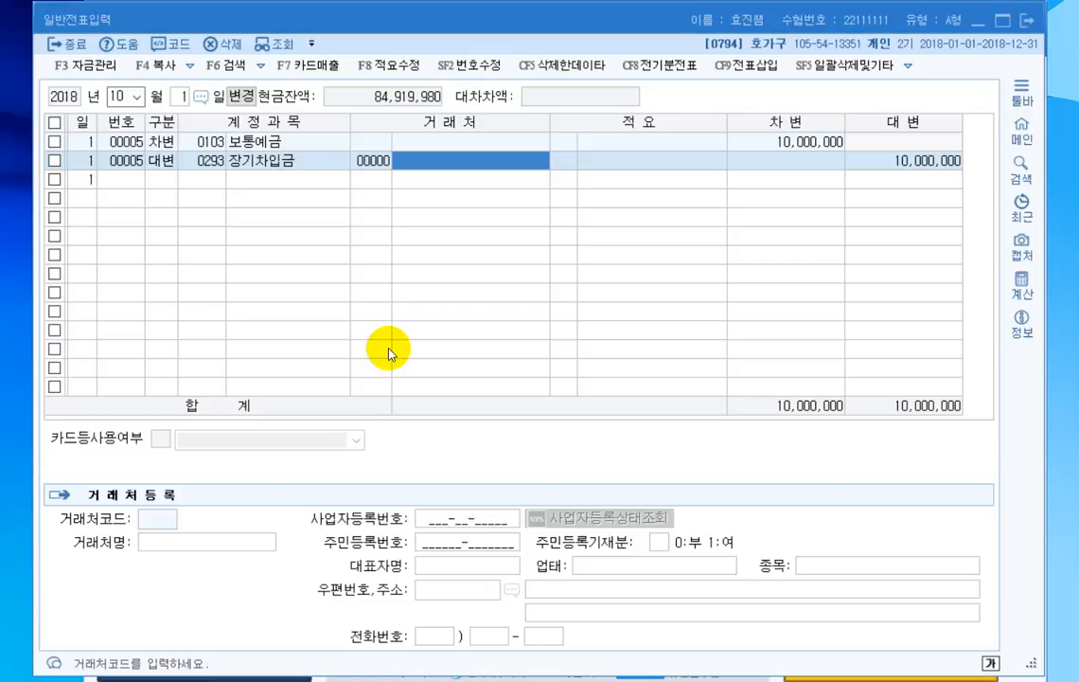
text(복제품)
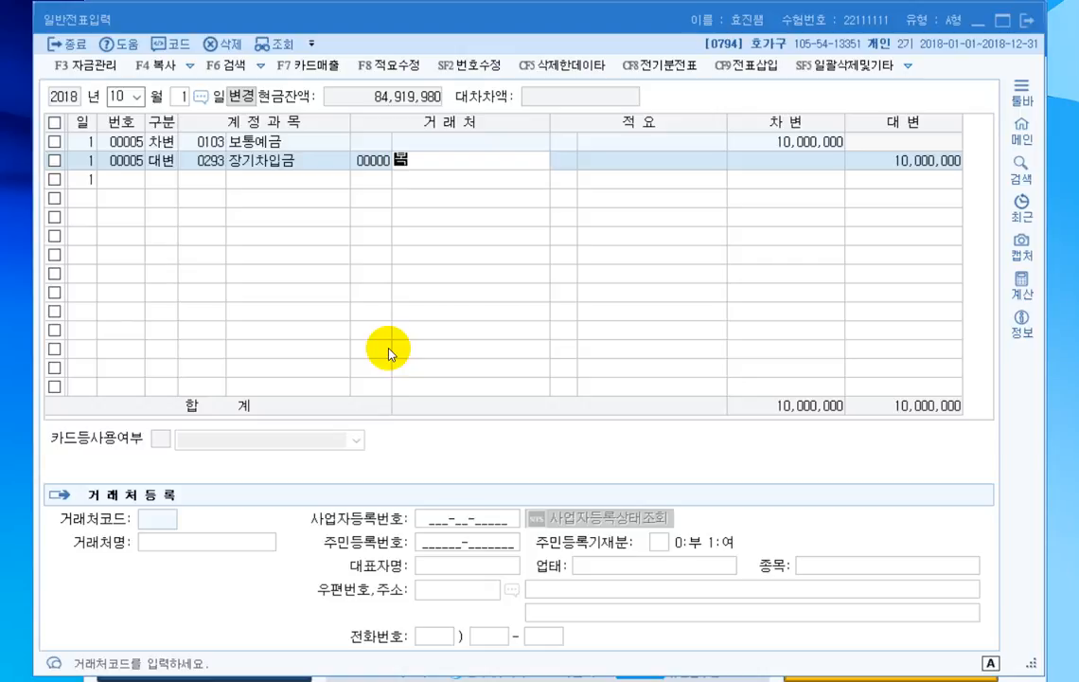
key(Return)
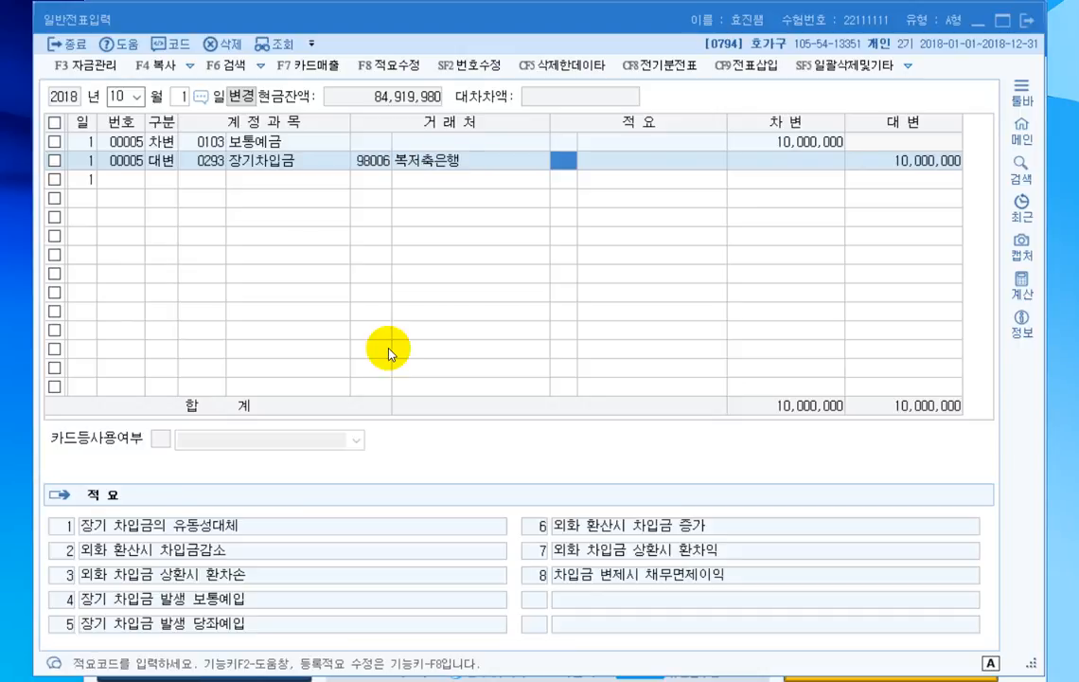
key(Return)
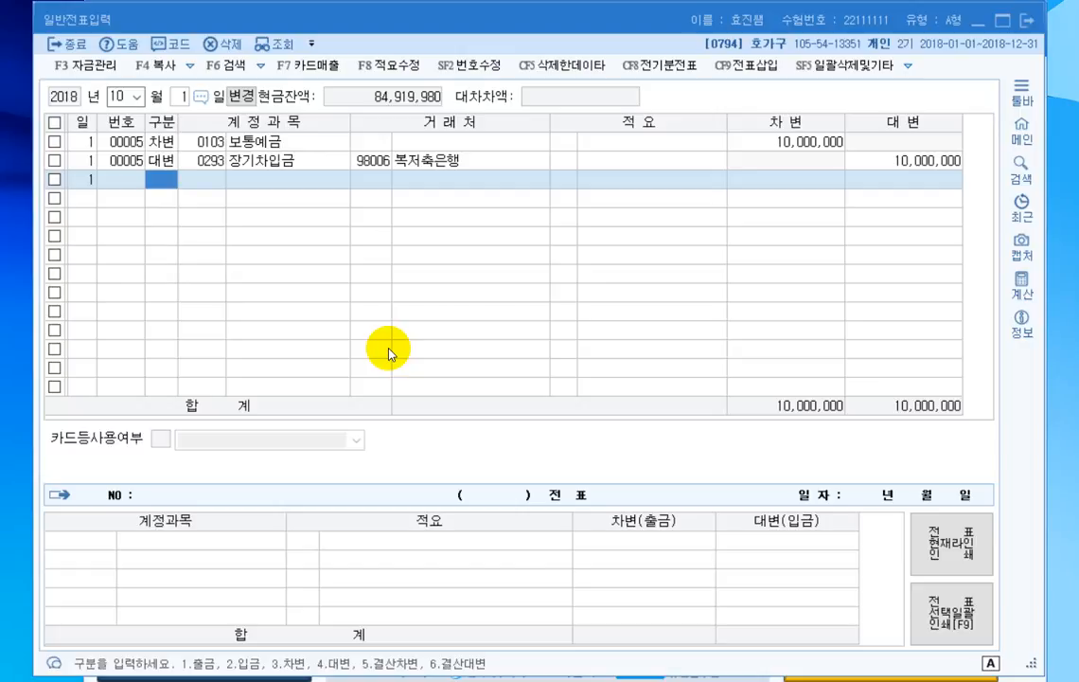
- Change the voucher entry date to October 13
key(Escape)
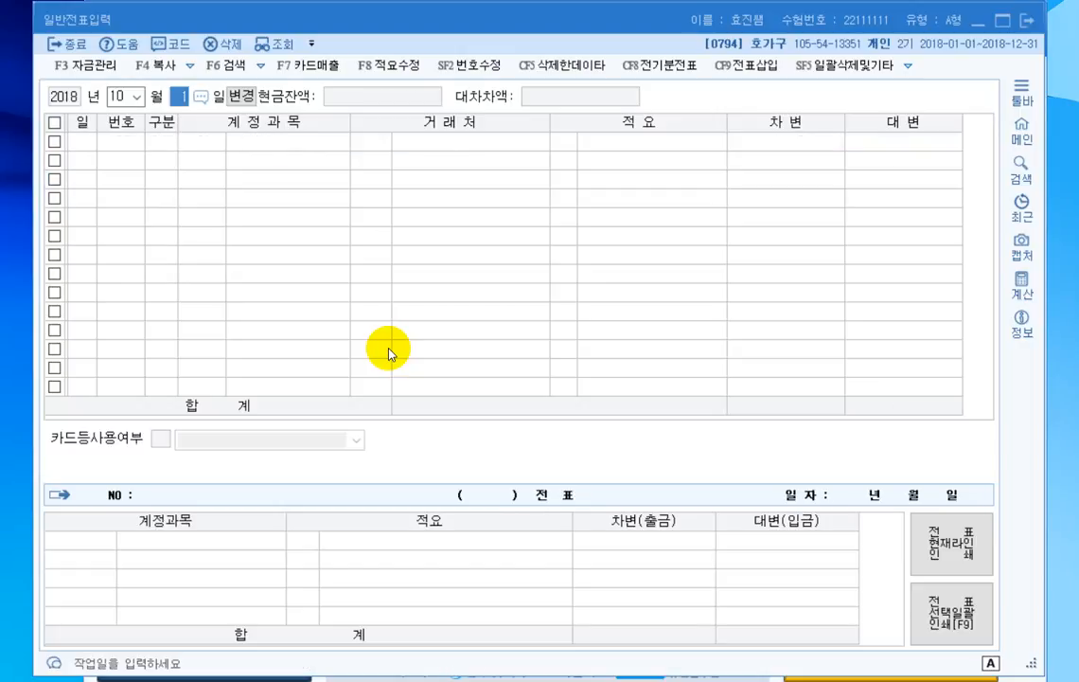
text(13)
key(Return)
- Enter a debit line for 외상매출금 (0108) of 2,500,000 with 영광산업(주) as the 거래처 in the October 13 voucher
text(3)
key(Return)
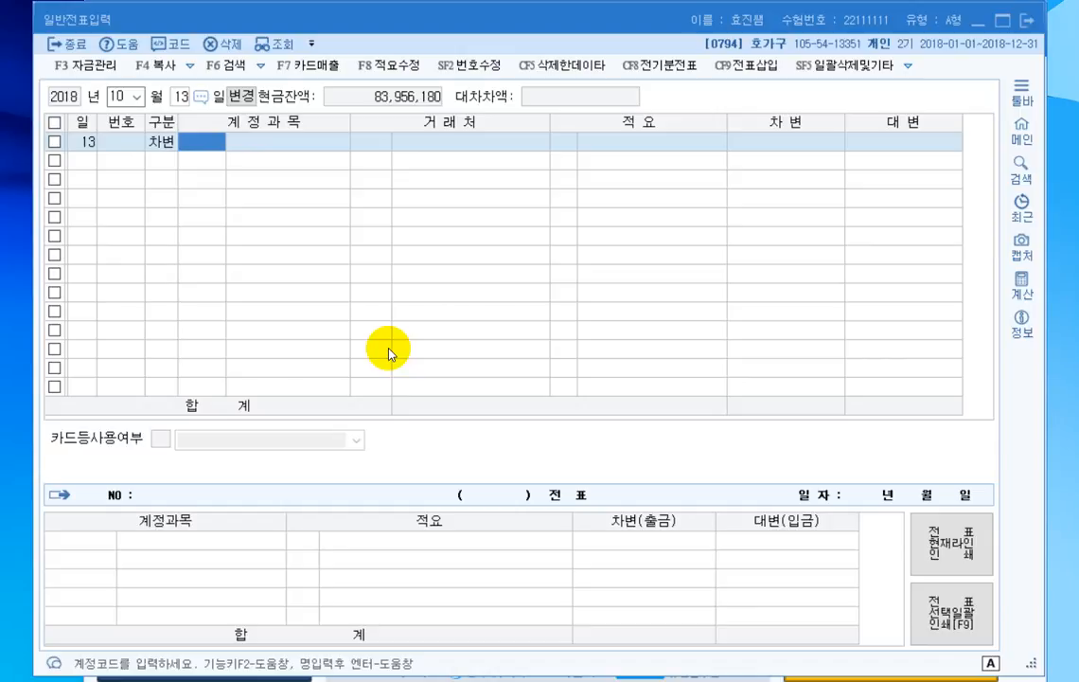
text(108)
key(Return)
key(plus)
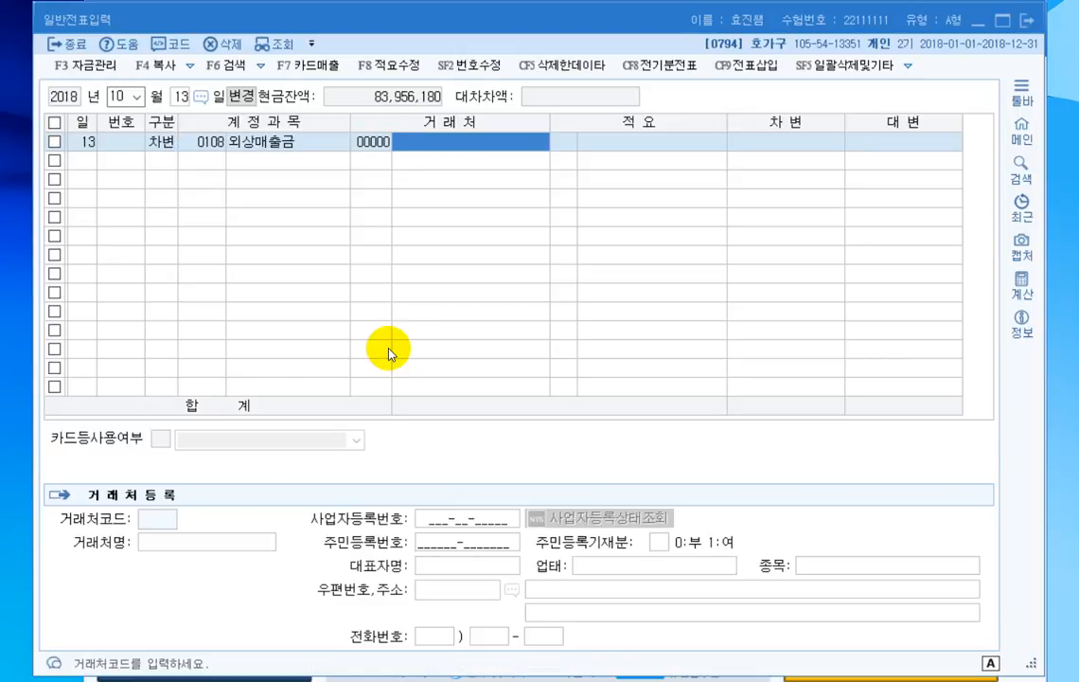
text(영광산업)
key(Return)
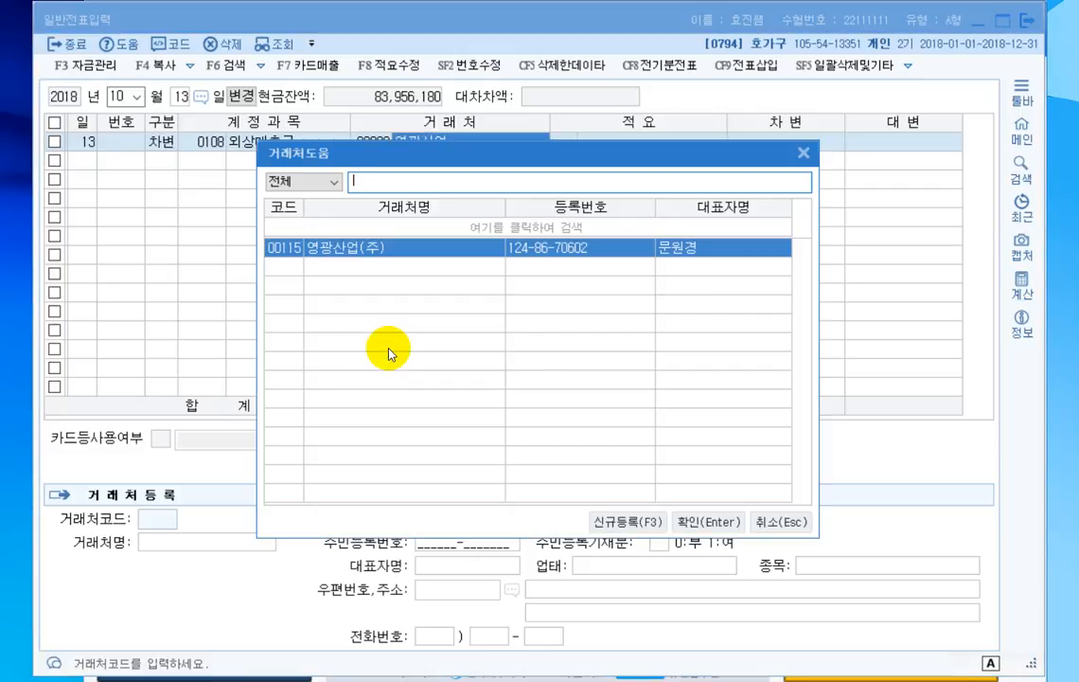
key(Return)
text(2,5)
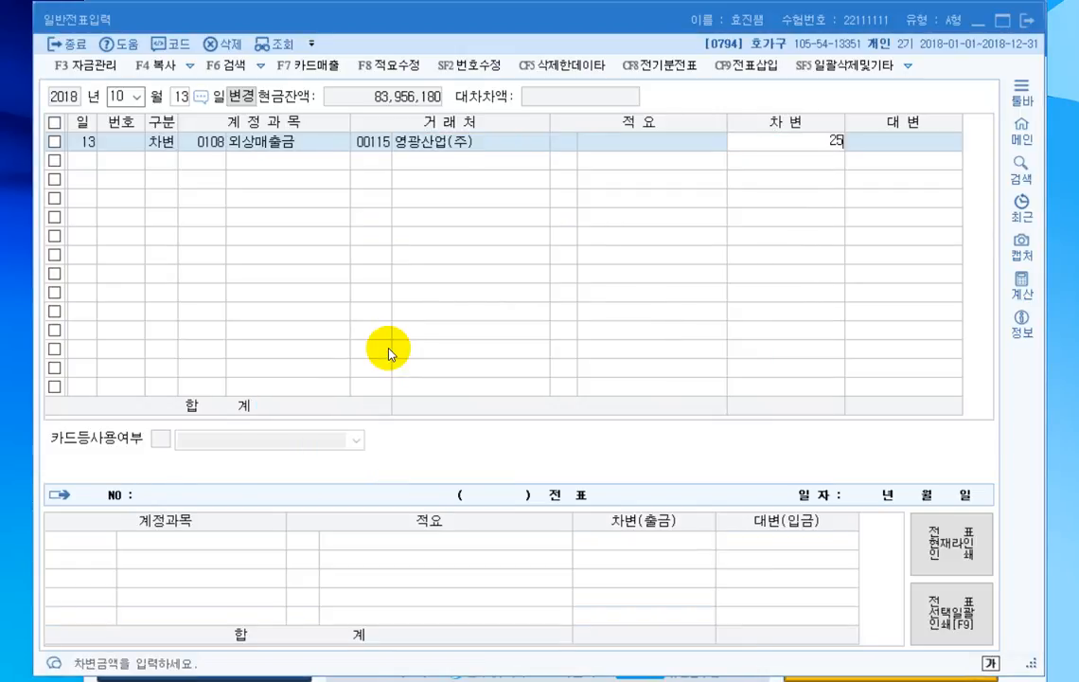
text(00,000)
key(Return)
- Add a credit line for 상품매출 (0401) of 2,500,000 to the October 13 voucher
text(4)
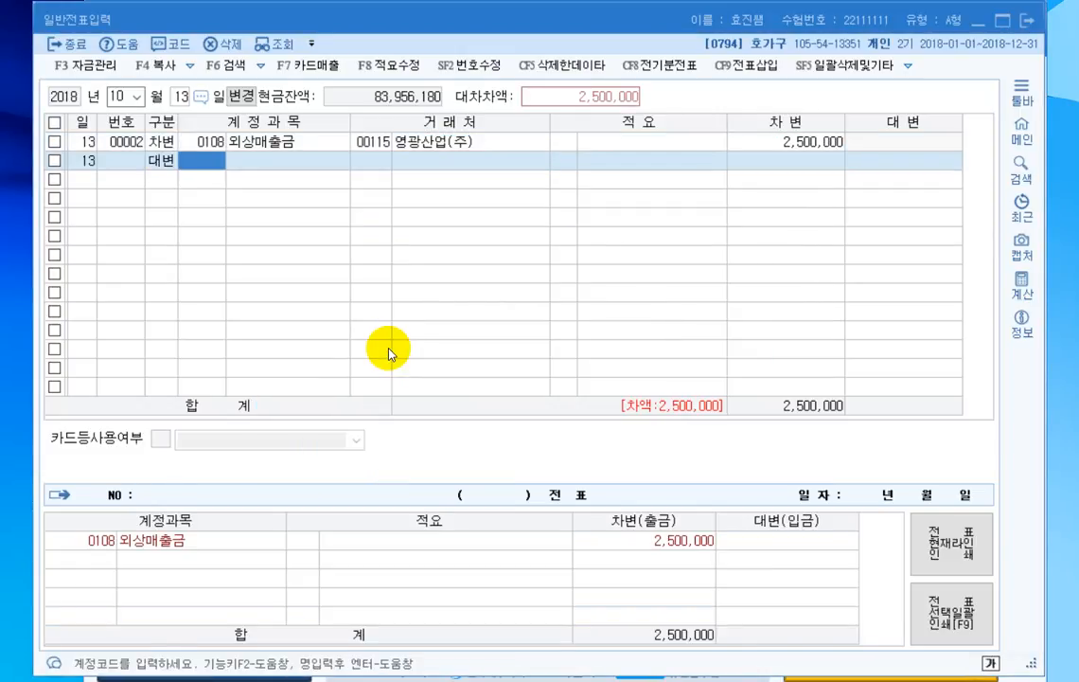
text(401)
key(Return)
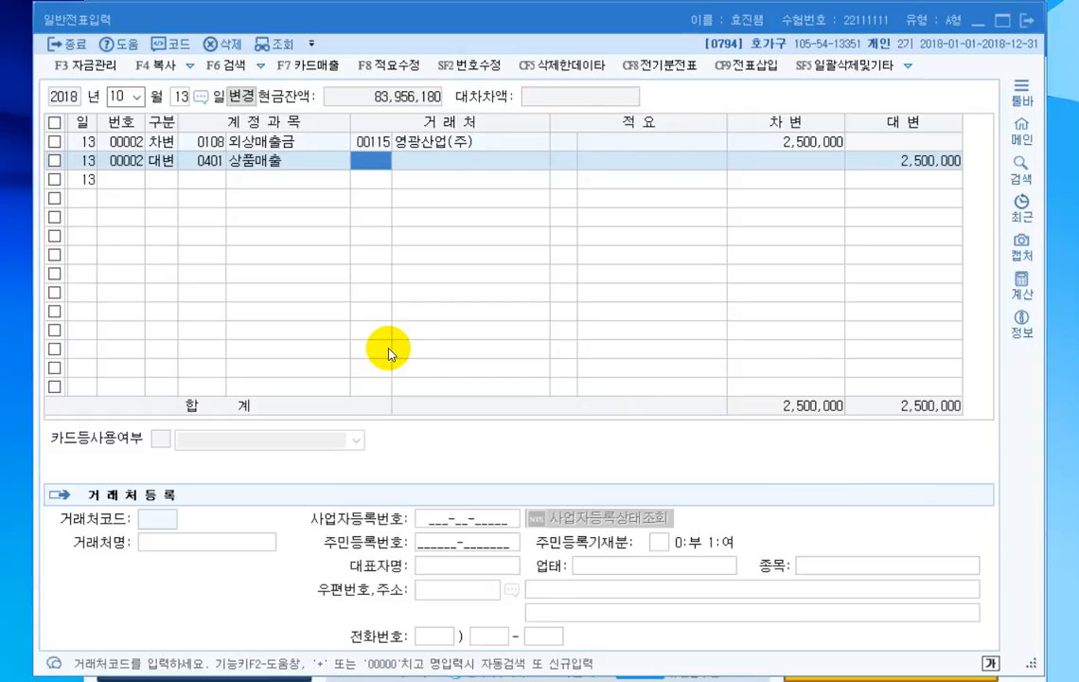
key(Return)
key(Return)
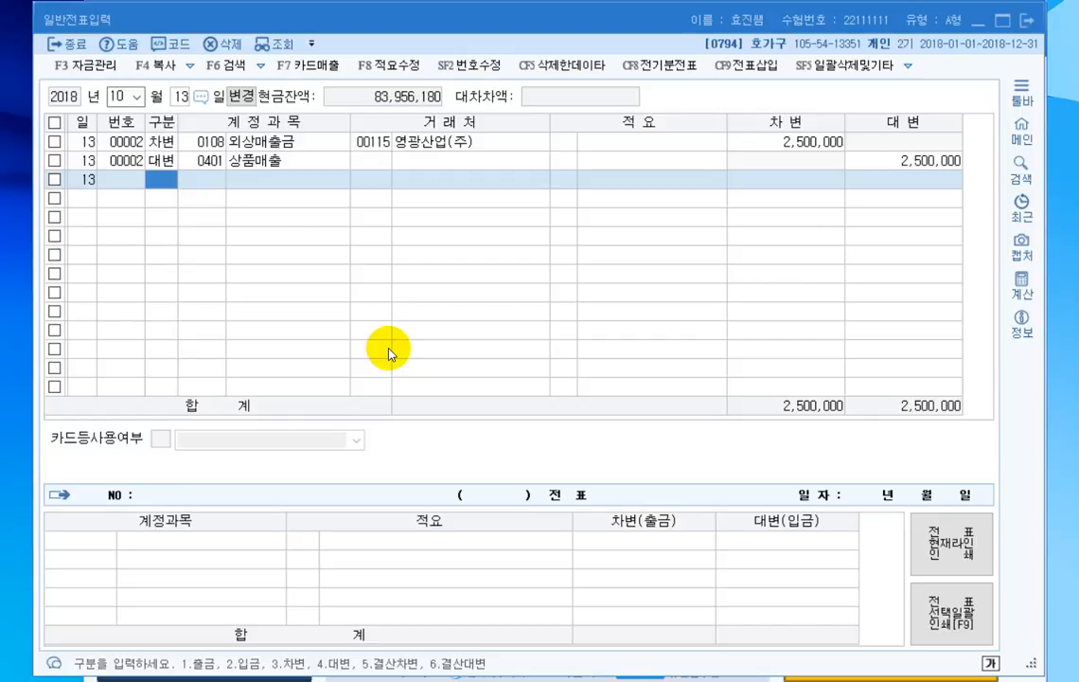
- Add a debit line for the 판매관리비 account 운반비 (0824) of 30,000 on October 13
text(3)
text(운반비)
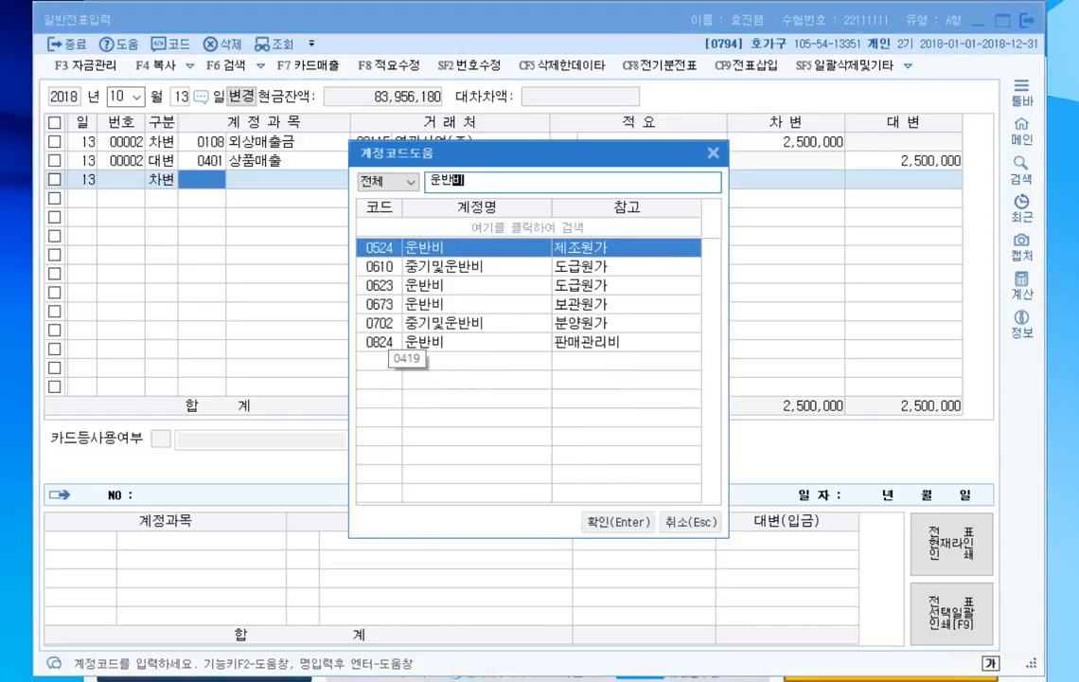
click(379, 342)
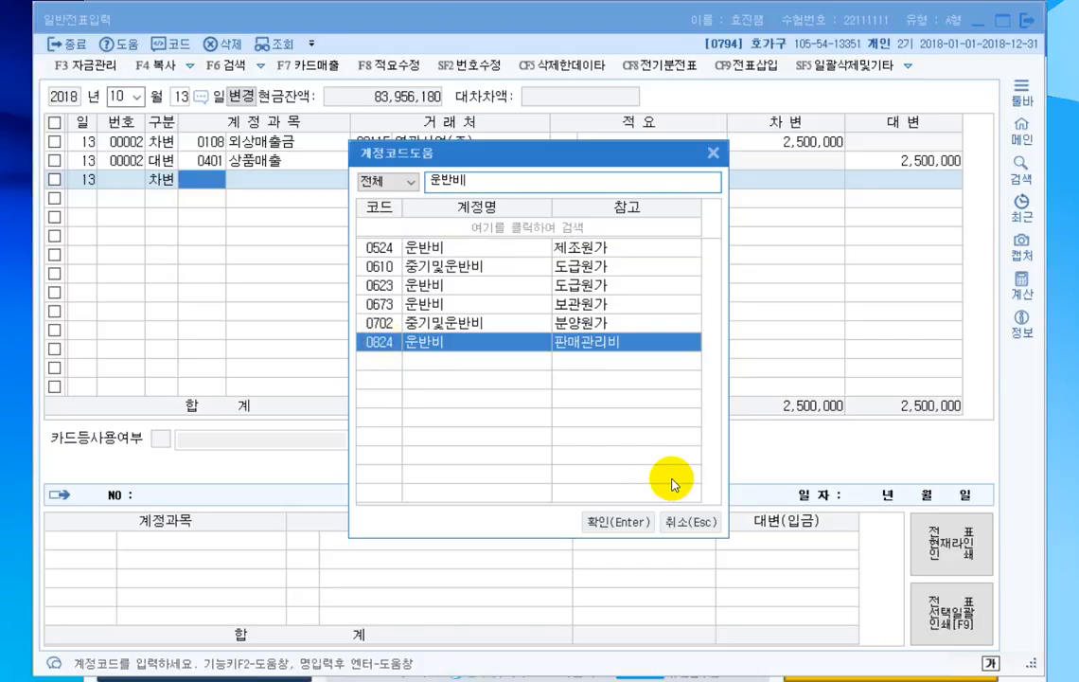
key(Return)
key(Return)
key(Return)
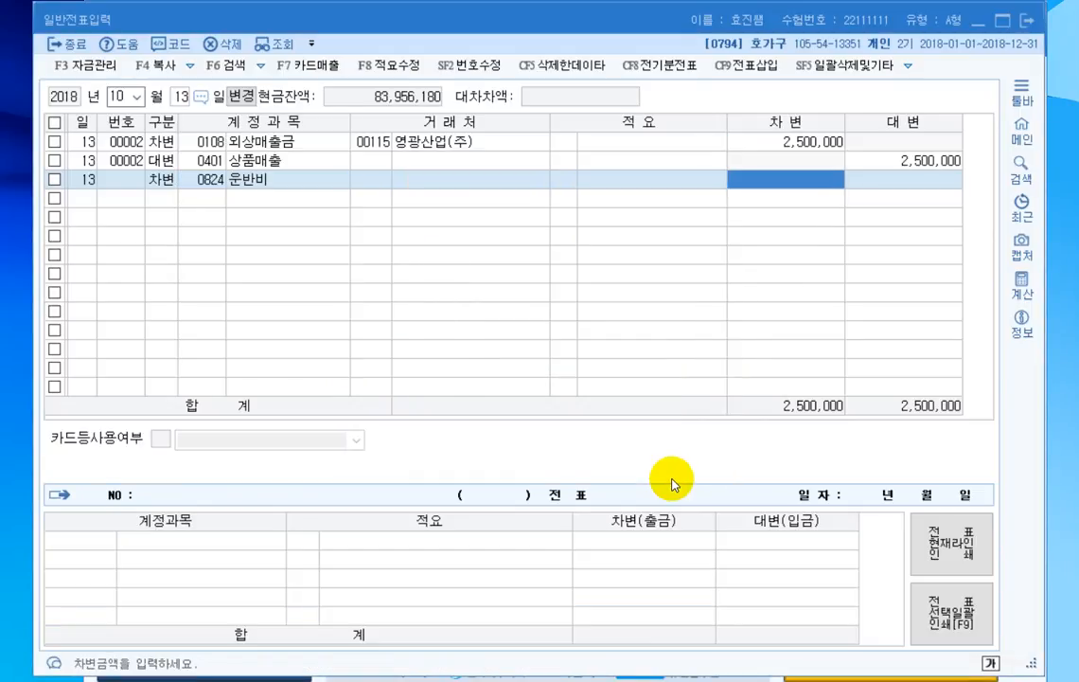
text(300000)
key(Return)
- Add a credit line for 보통예금 (0103) of 30,000 to balance the October 13 운반비 entry
text(4)
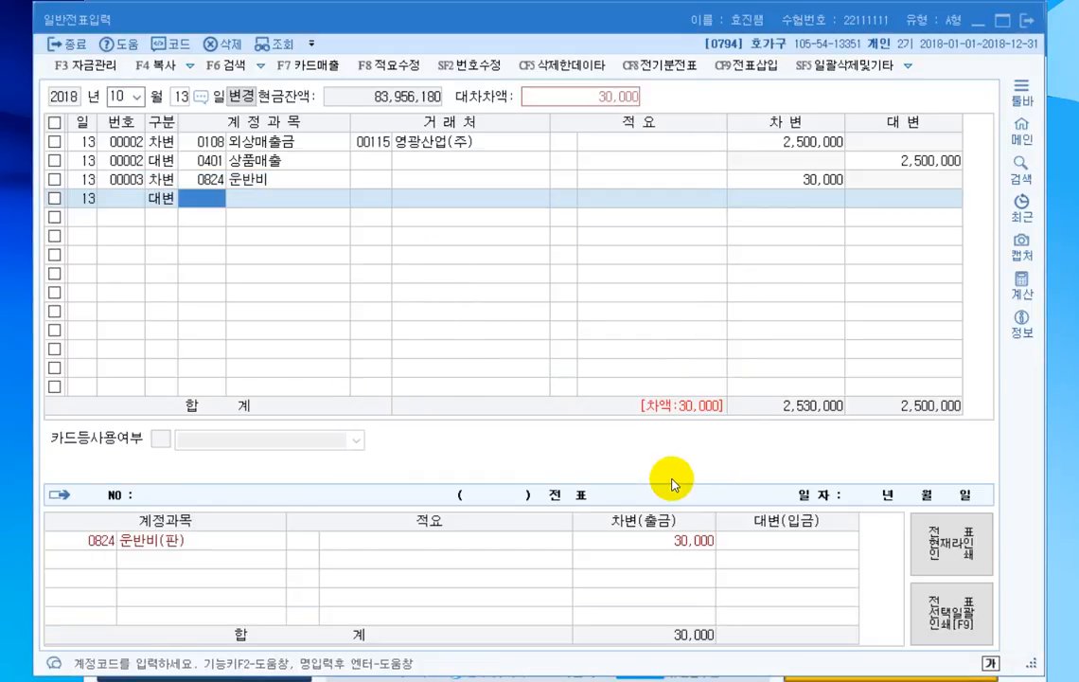
text(0103)
key(Return)
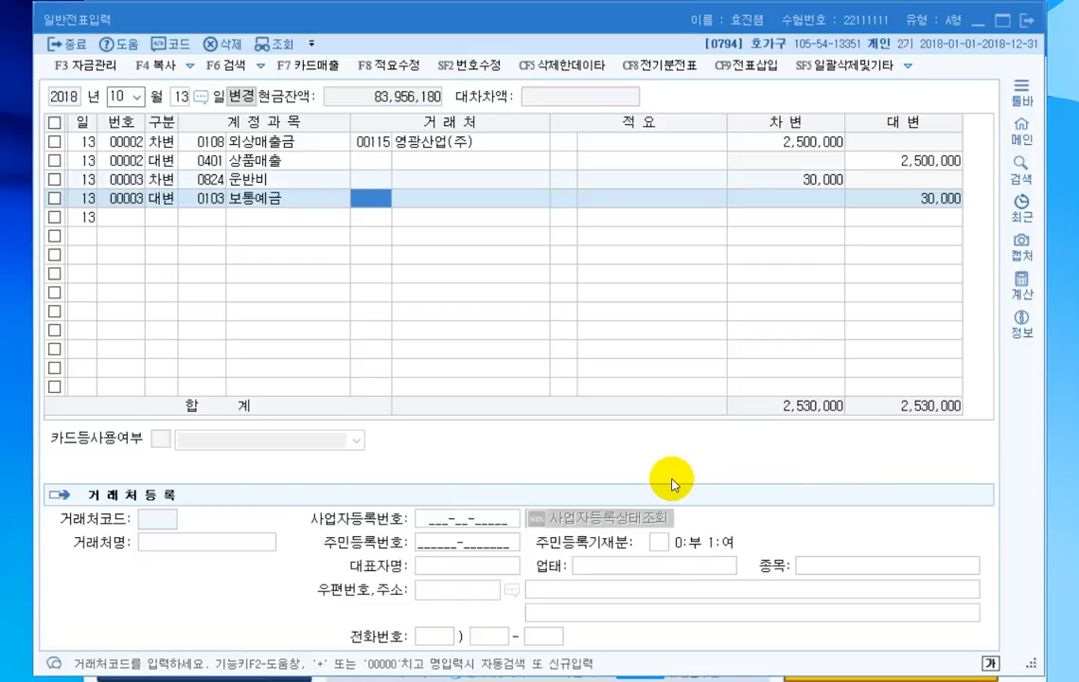
key(Return)
key(Return)
key(Return)
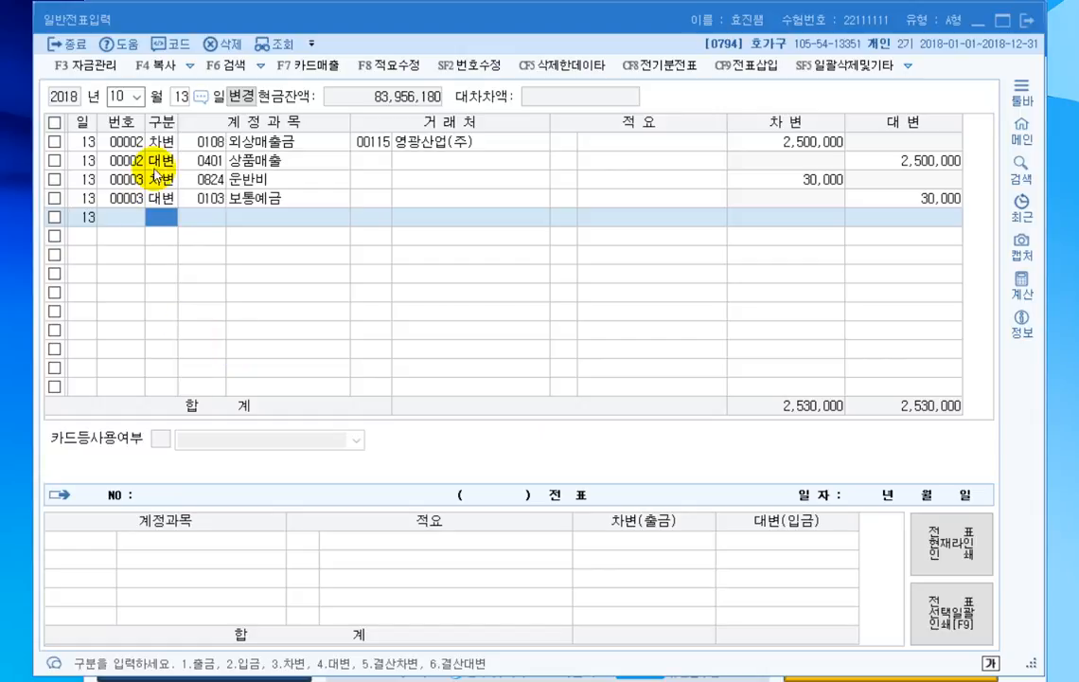
- Review the debit and credit types and accounts of the October 13 voucher lines one by one
click(155, 141)
click(163, 162)
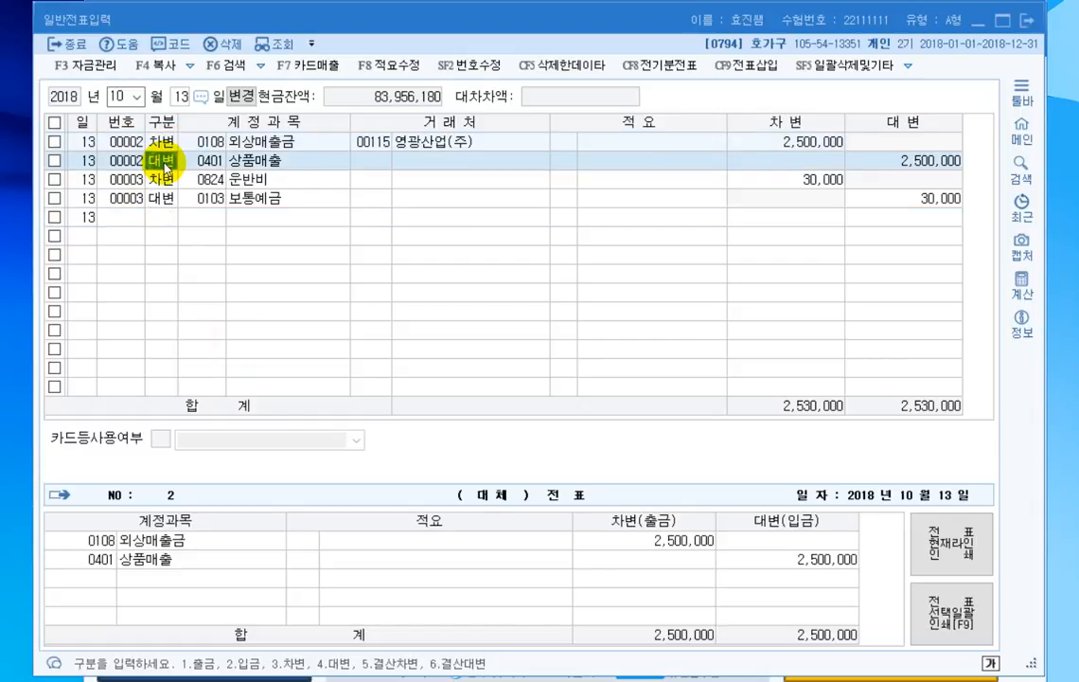
click(162, 179)
click(160, 200)
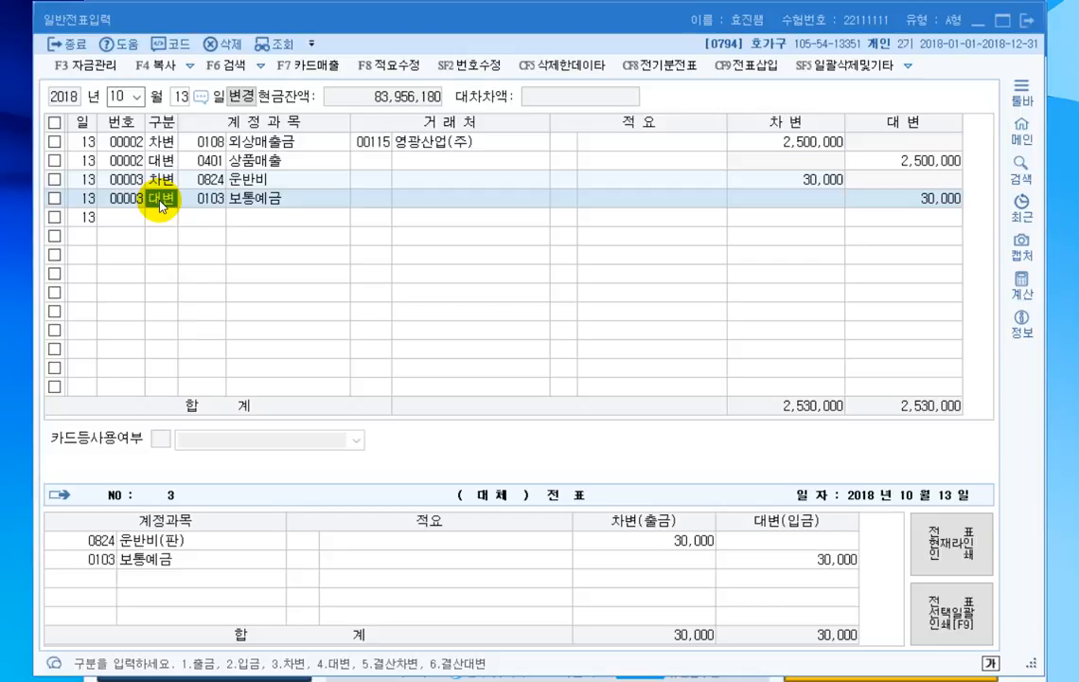
click(210, 142)
click(286, 163)
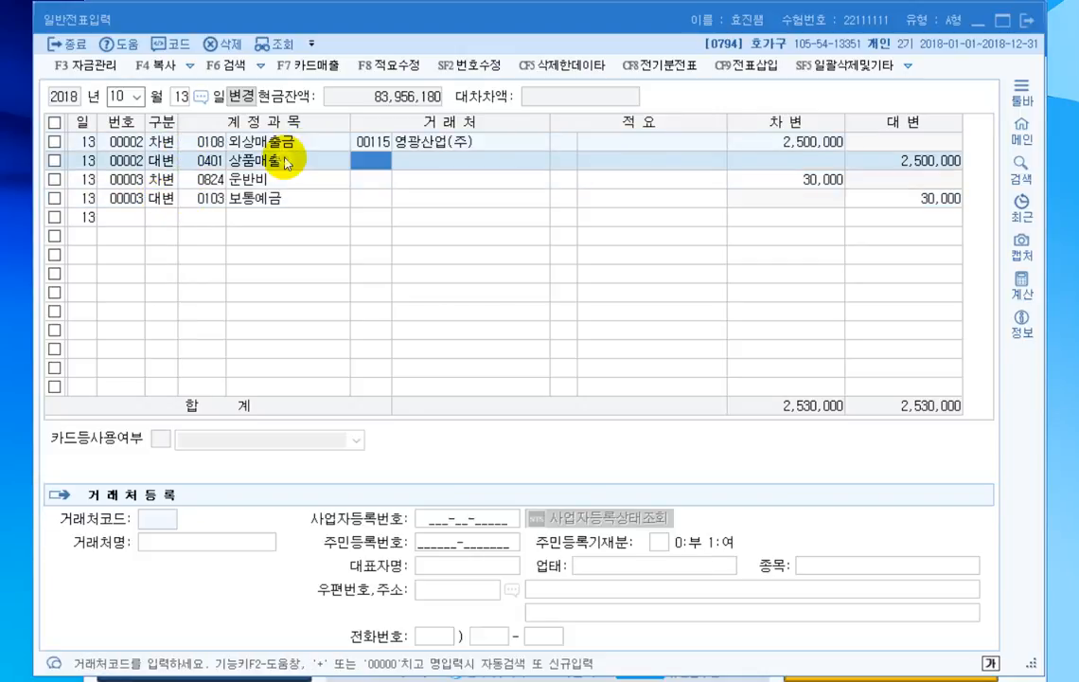
click(279, 179)
click(296, 145)
click(298, 163)
click(290, 184)
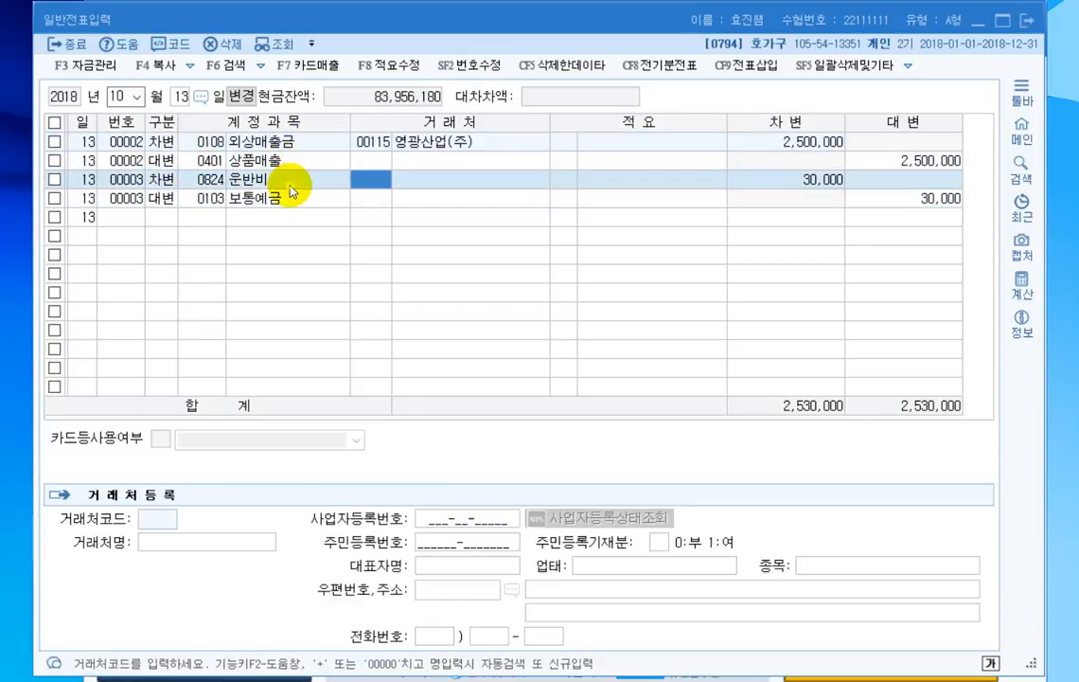
click(288, 201)
click(289, 220)
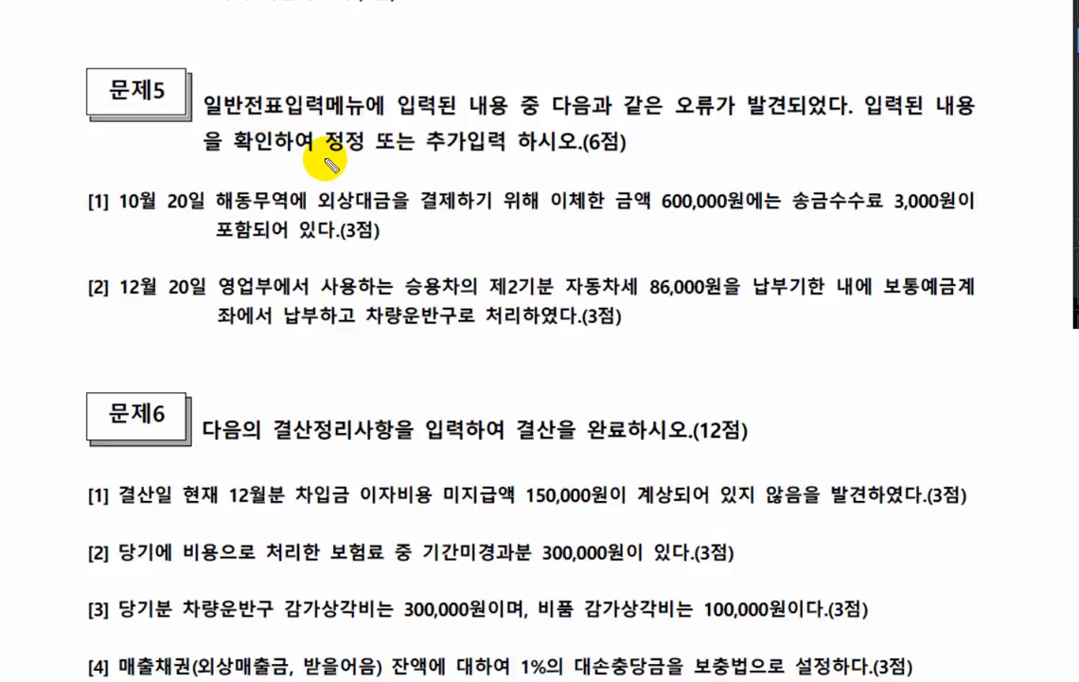
- Read 문제5 item [1] on the exam sheet, marking its date, 외상대금, transferred amount and 송금수수료
drag(299, 157, 515, 156)
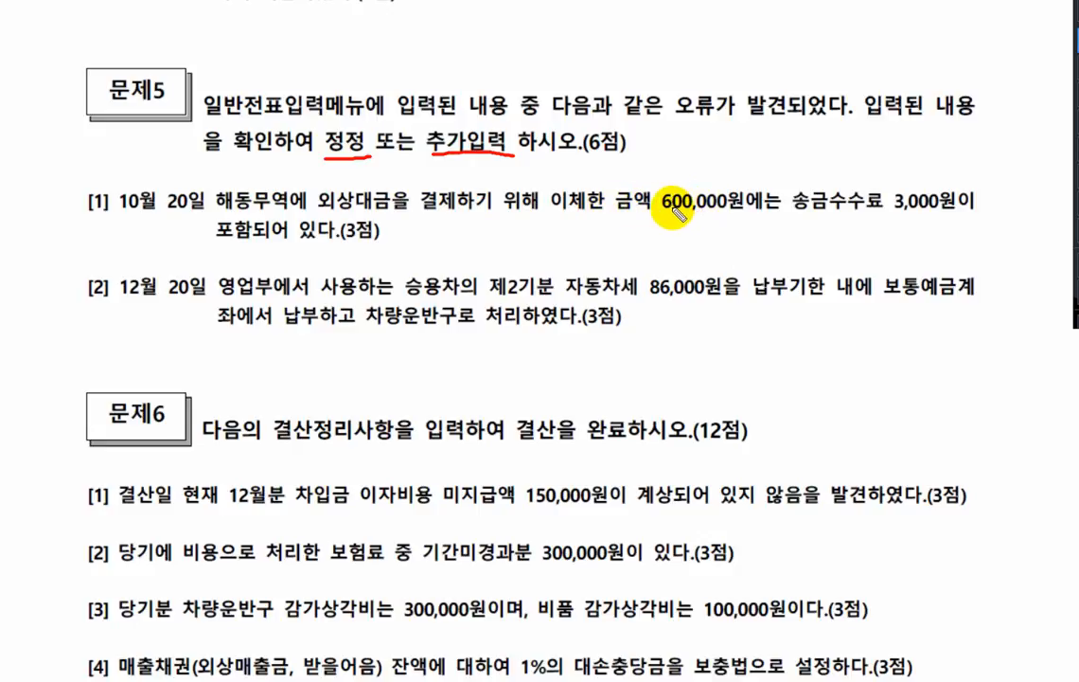
mouse_move(656, 215)
mouse_down()
mouse_move(737, 214)
mouse_move(857, 190)
mouse_move(875, 211)
mouse_move(953, 218)
mouse_up()
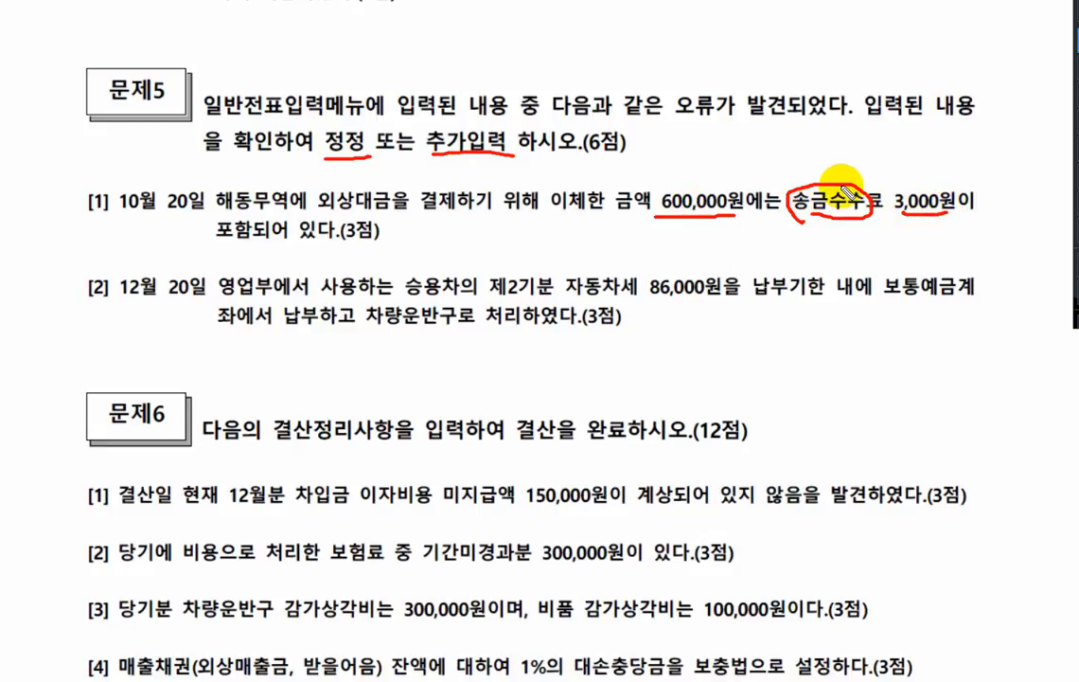
drag(840, 186, 865, 175)
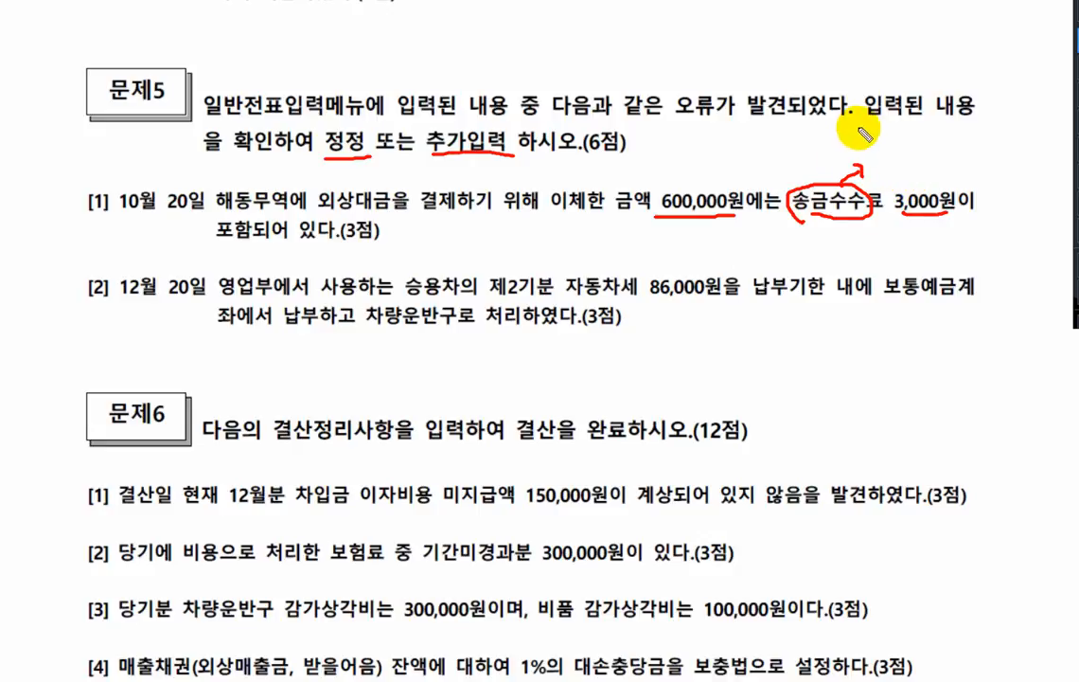
drag(870, 139, 887, 155)
drag(888, 139, 870, 155)
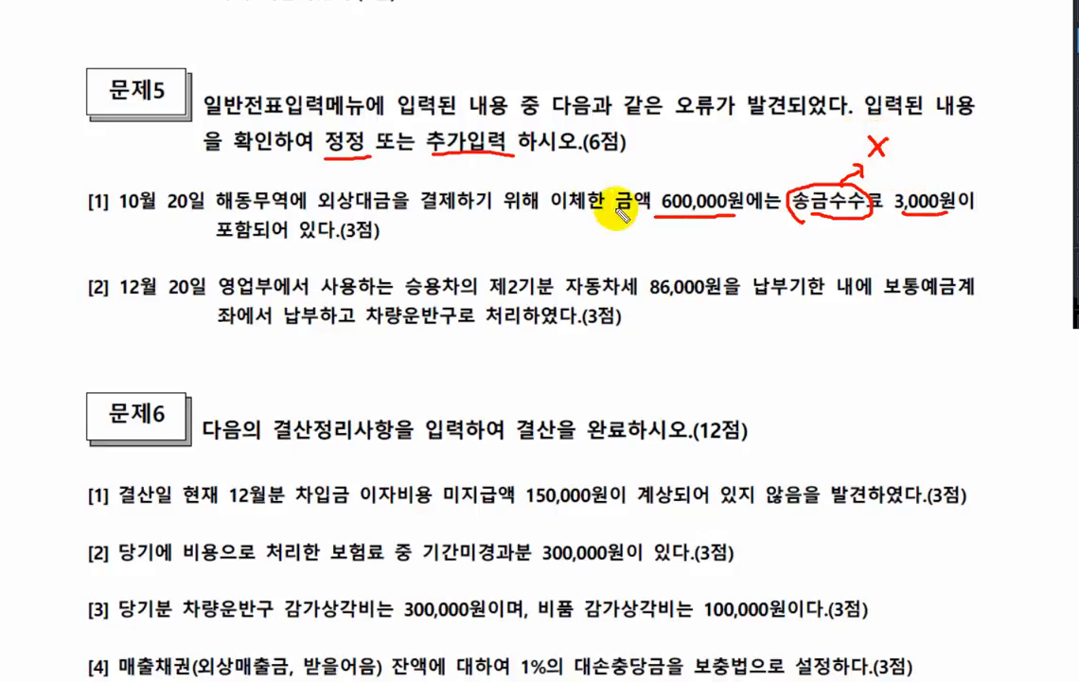
drag(320, 214, 383, 212)
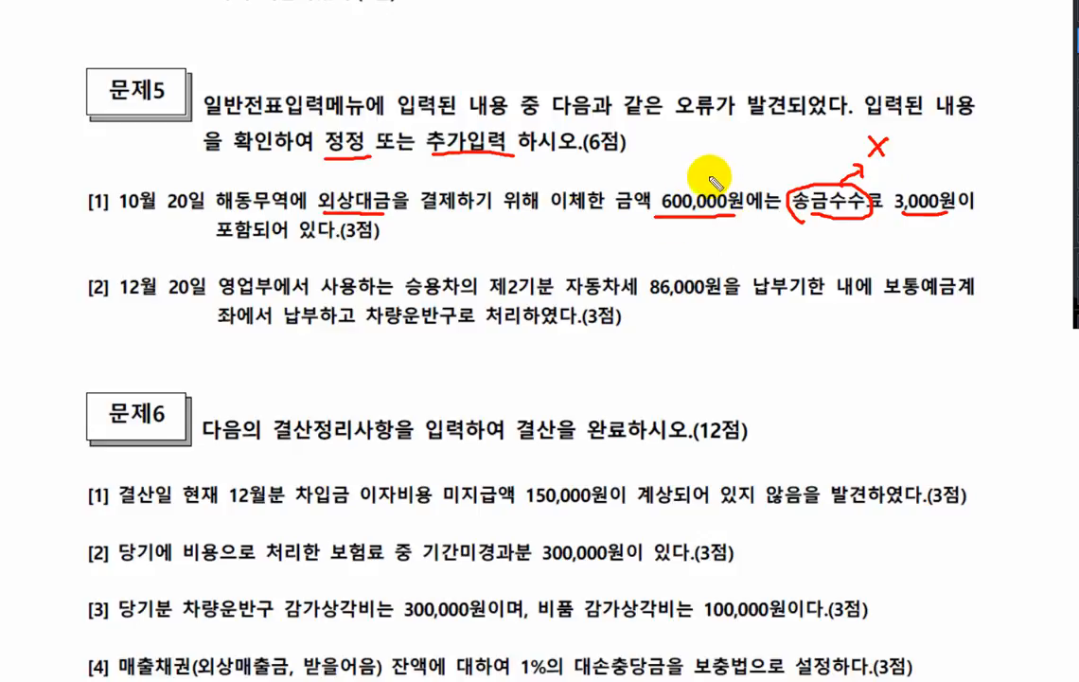
drag(121, 216, 195, 216)
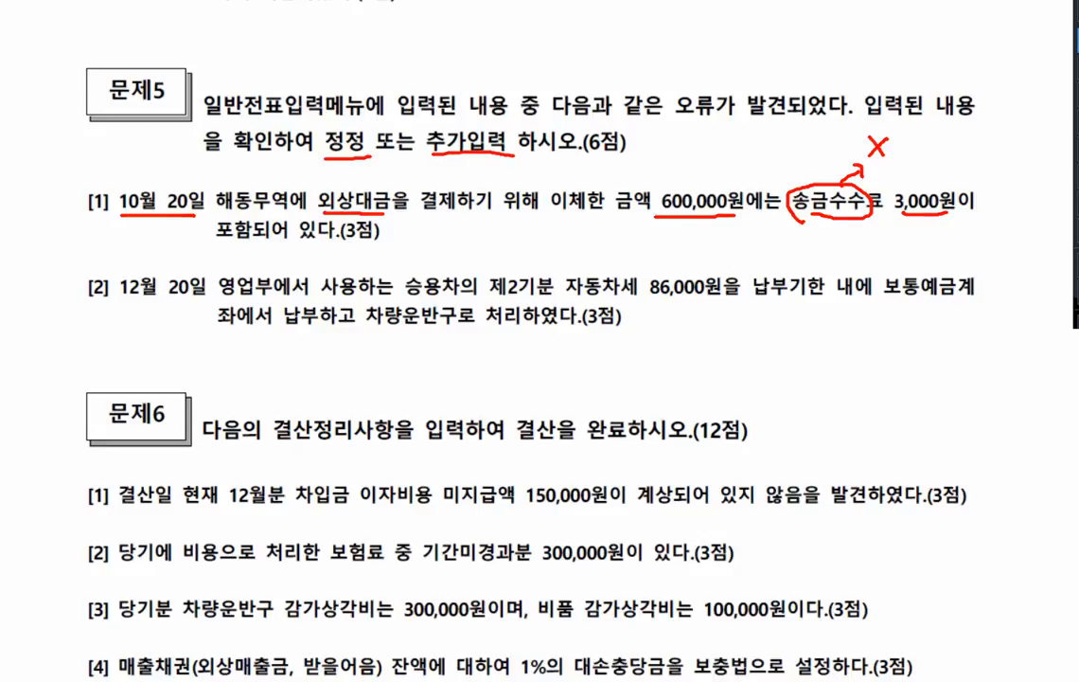
key(Escape)
- Switch back to KcLep and open the October 20 vouchers in 일반전표입력
key(alt+Tab)
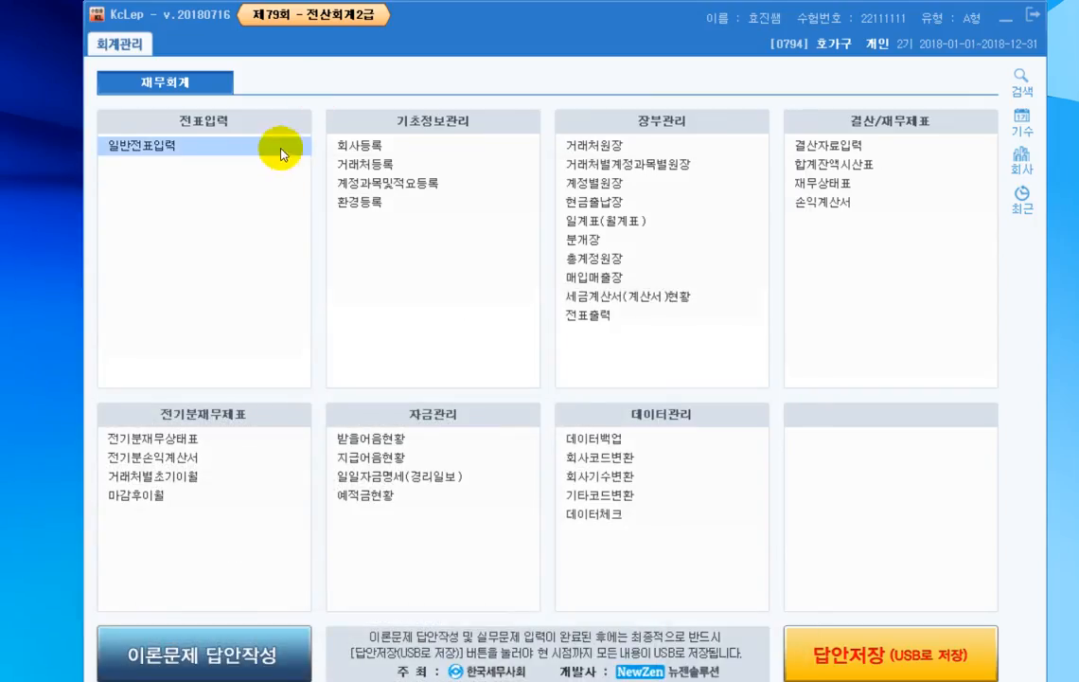
click(164, 149)
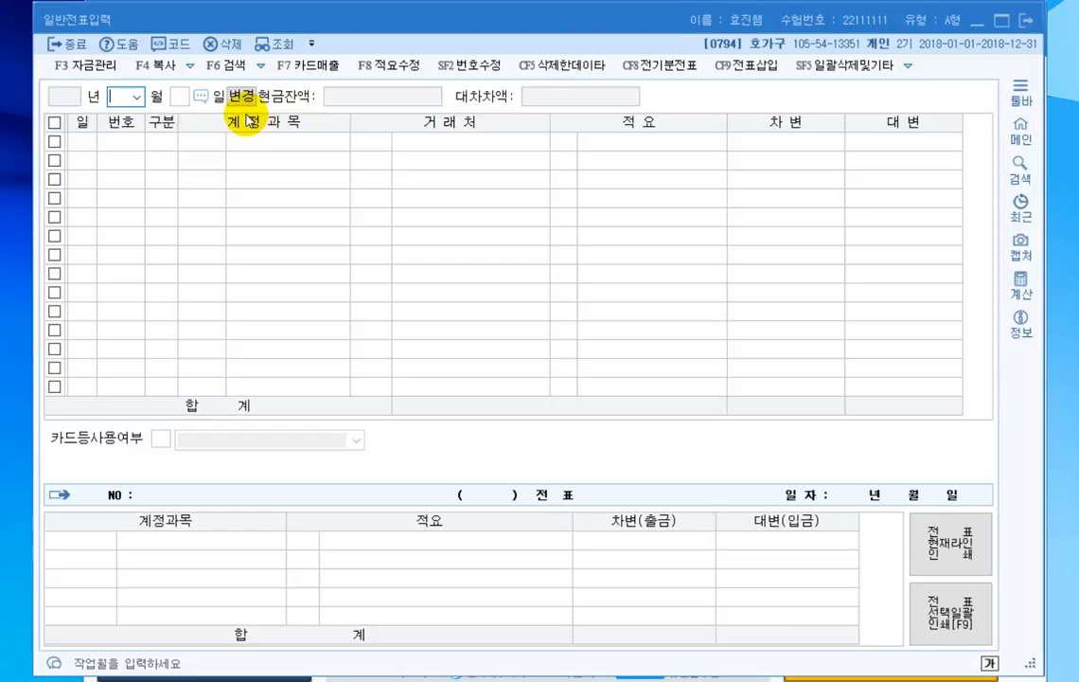
text(1020)
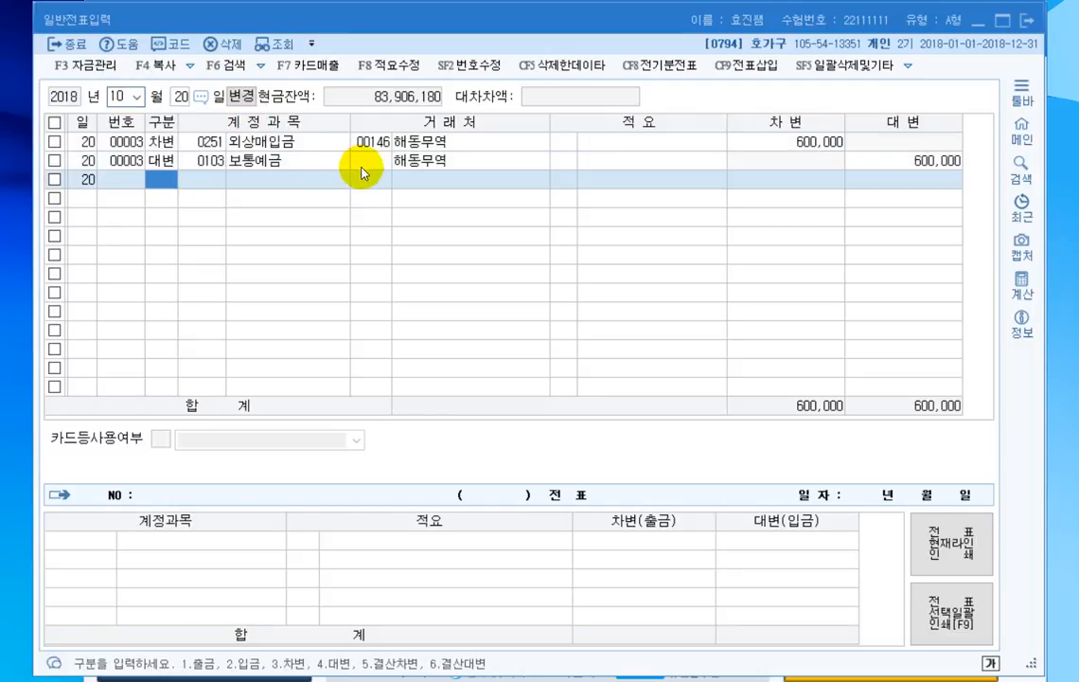
- Check both October 20 voucher lines and set the debit amount of the 외상매입금 line for 해동무역 to 597,000
click(314, 145)
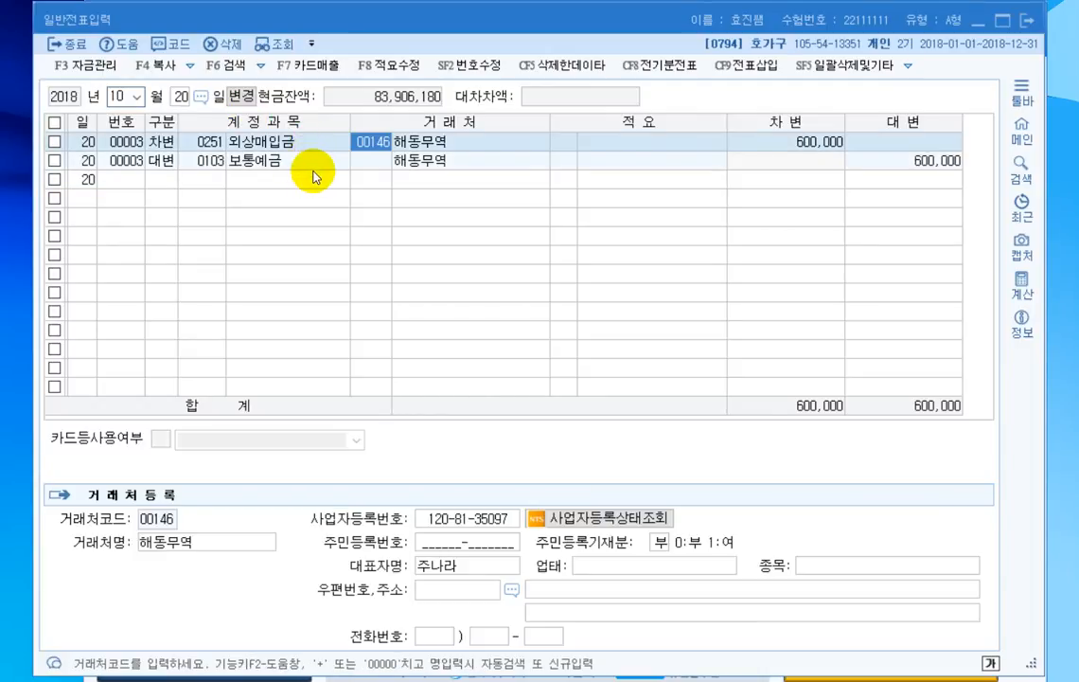
click(314, 167)
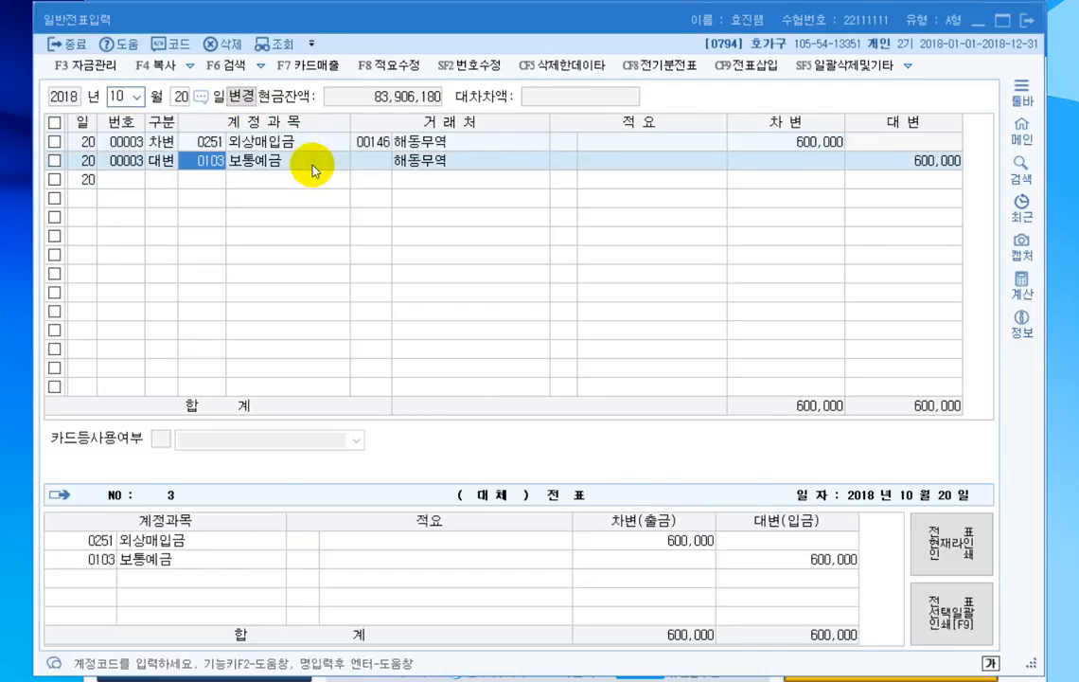
click(772, 143)
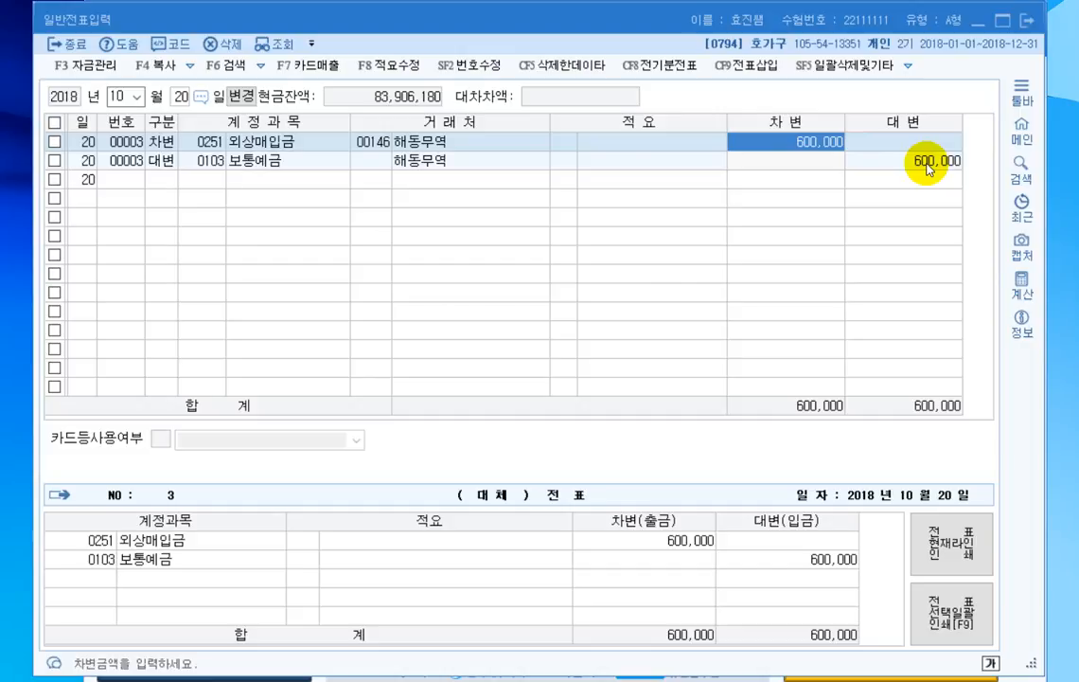
text(597)
key(plus)
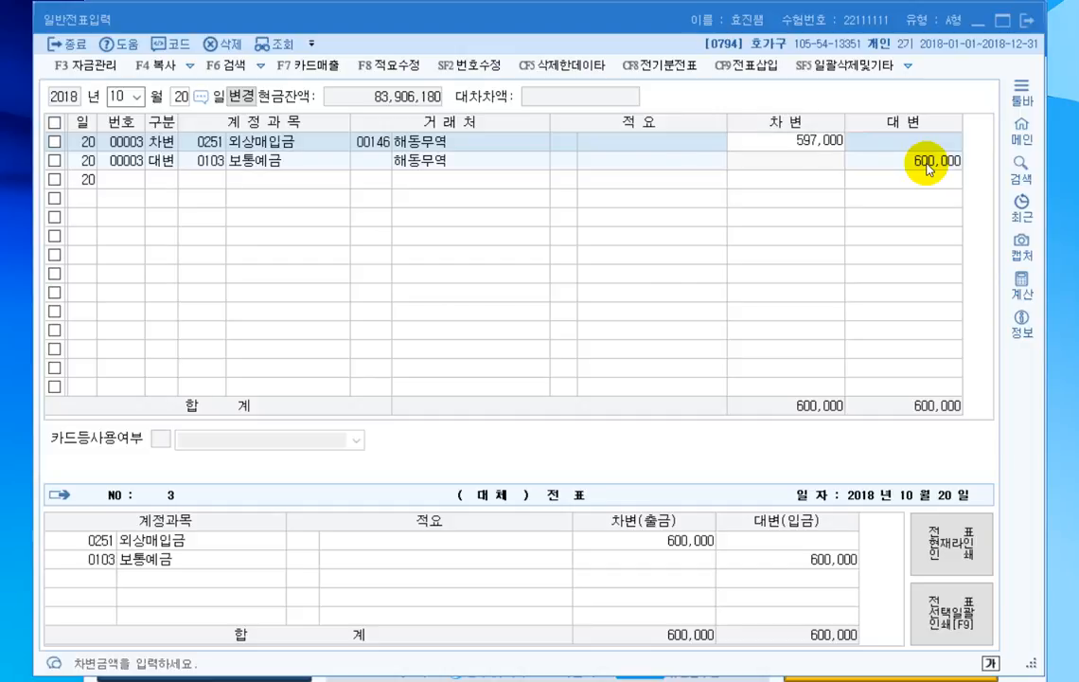
key(Return)
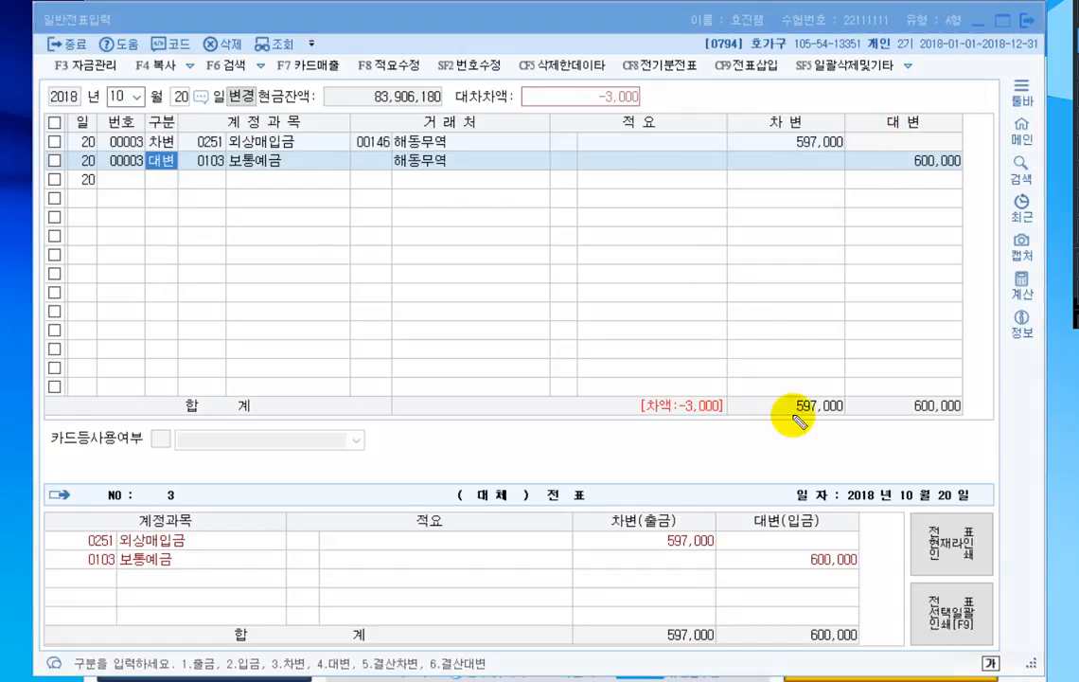
- Circle the debit-credit difference on the October 20 totals row, label it 수수료, and underline both column totals
mouse_move(730, 428)
mouse_down()
mouse_move(682, 362)
mouse_move(735, 437)
mouse_up()
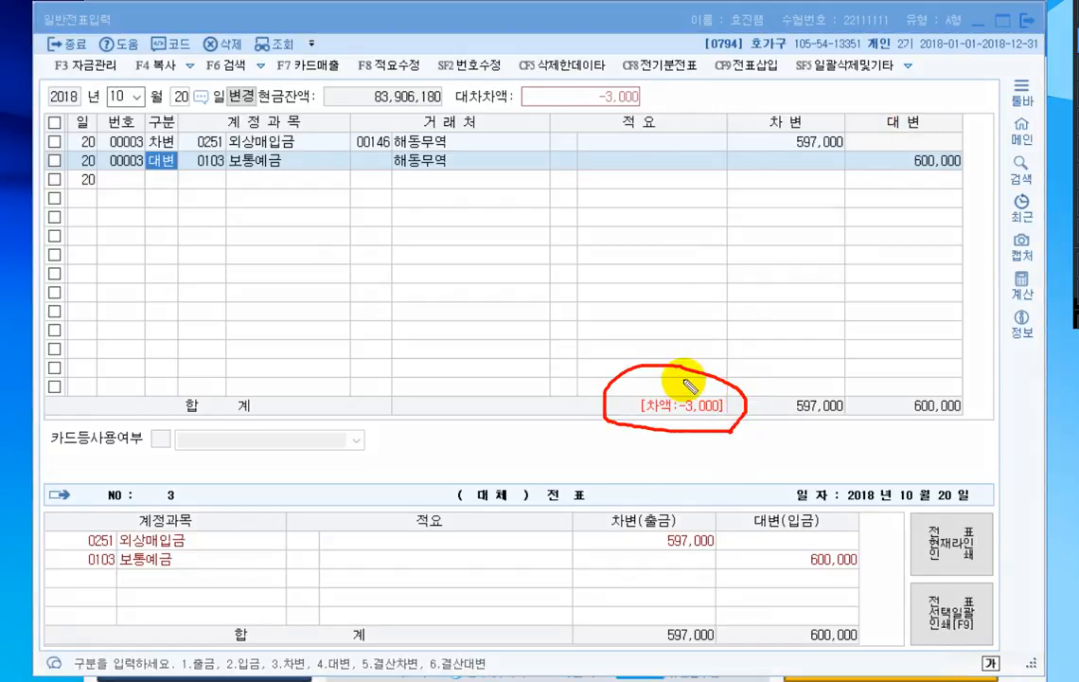
mouse_move(696, 354)
mouse_down()
mouse_move(695, 392)
mouse_move(683, 369)
mouse_up()
mouse_move(686, 356)
mouse_down()
mouse_move(702, 359)
mouse_move(693, 323)
mouse_up()
drag(678, 326, 700, 333)
mouse_move(691, 334)
mouse_down()
mouse_move(690, 349)
mouse_move(722, 331)
mouse_move(716, 347)
mouse_move(747, 337)
mouse_up()
drag(734, 343, 743, 349)
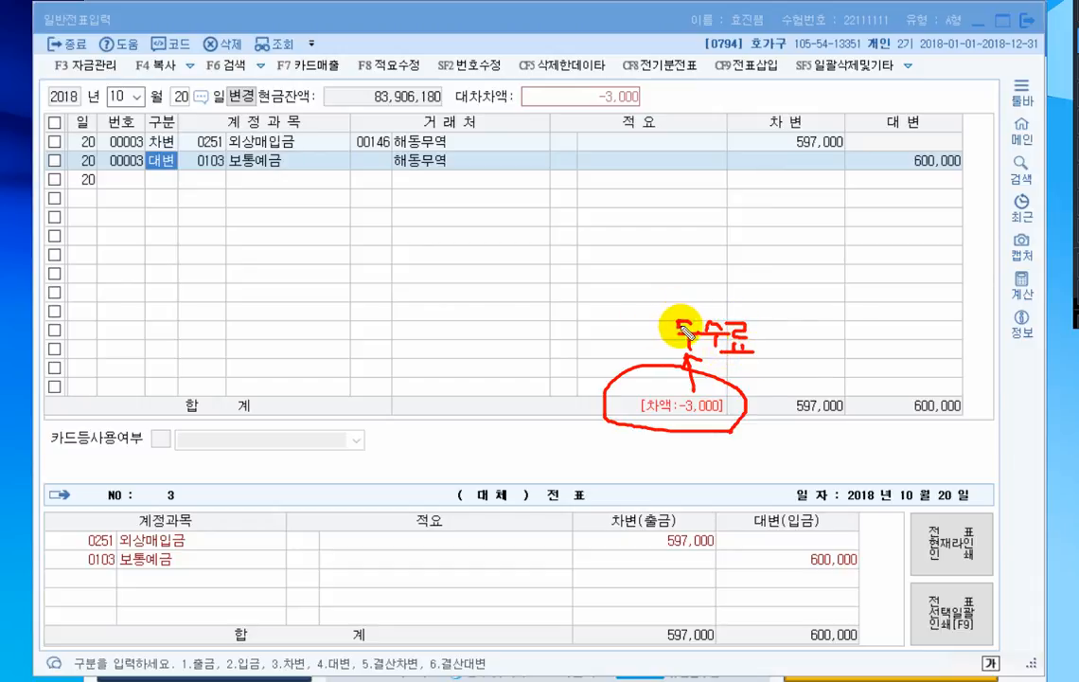
drag(788, 423, 845, 424)
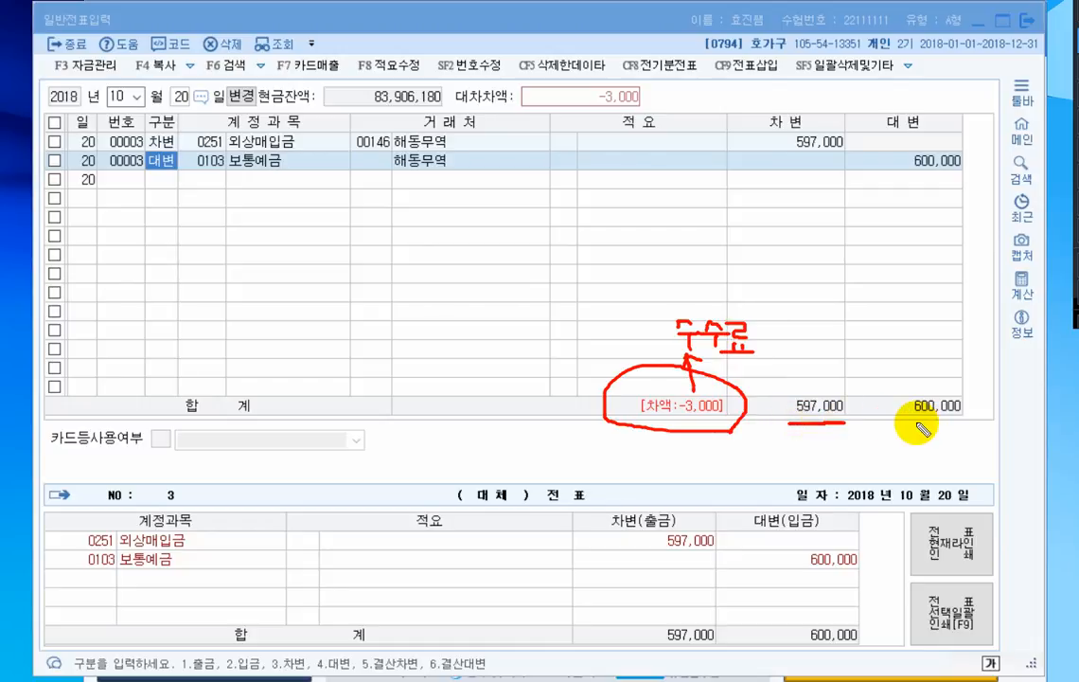
drag(915, 424, 973, 424)
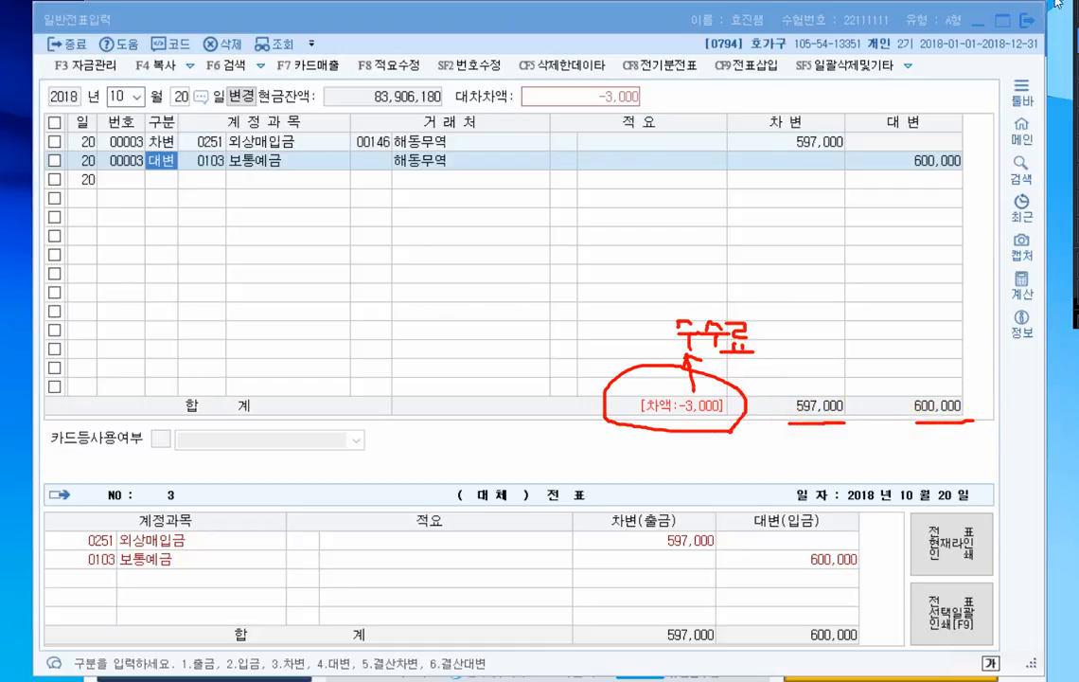
key(Escape)
- Add a debit line for 수수료비용 (0831, 판매관리비) of 3,000 to the October 20 voucher
click(161, 180)
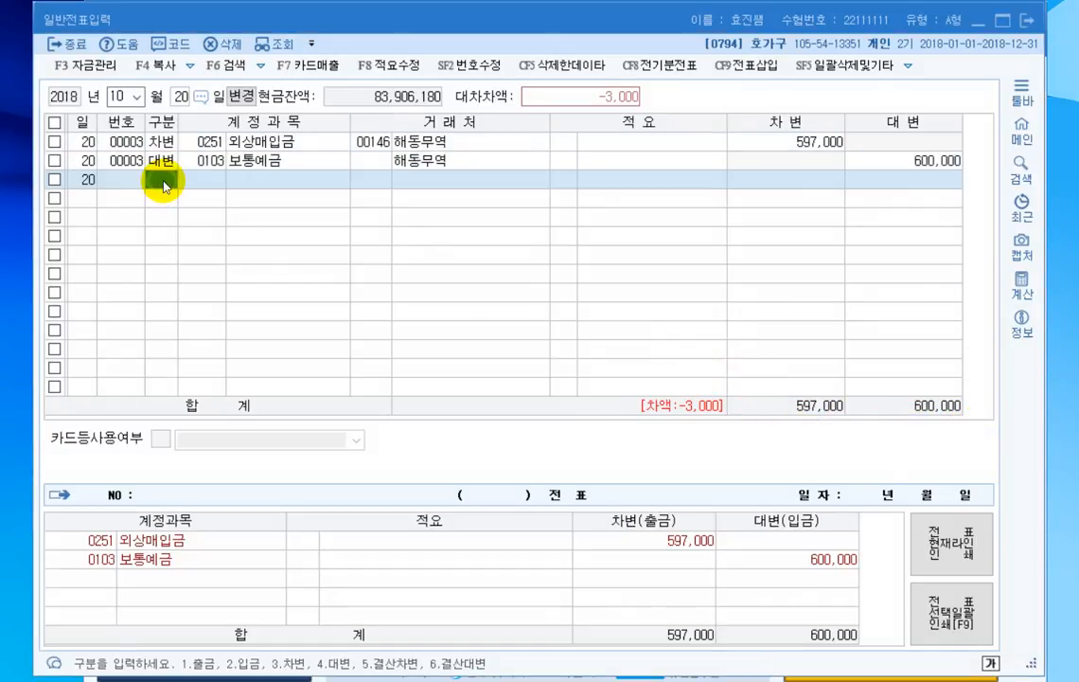
text(3)
key(F2)
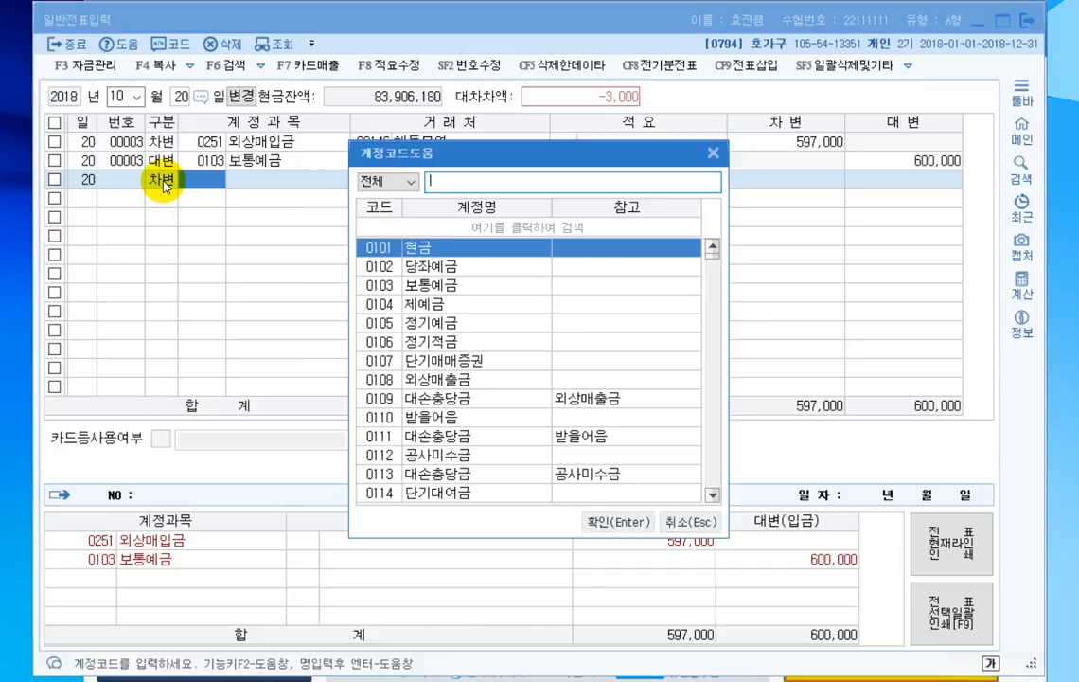
text(수수료)
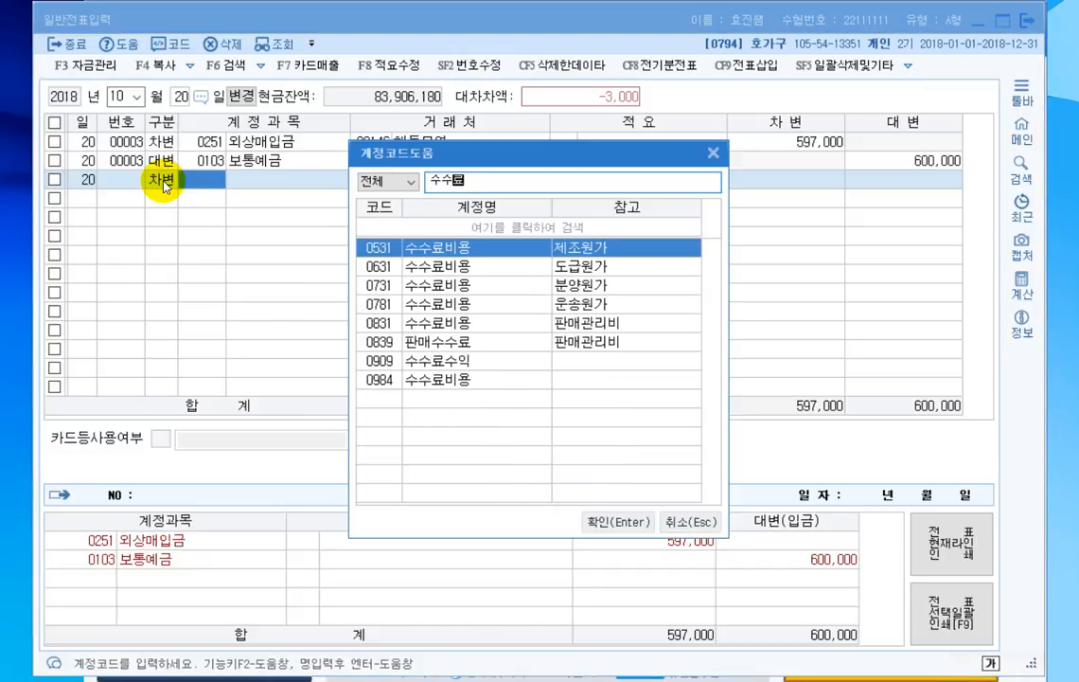
click(420, 329)
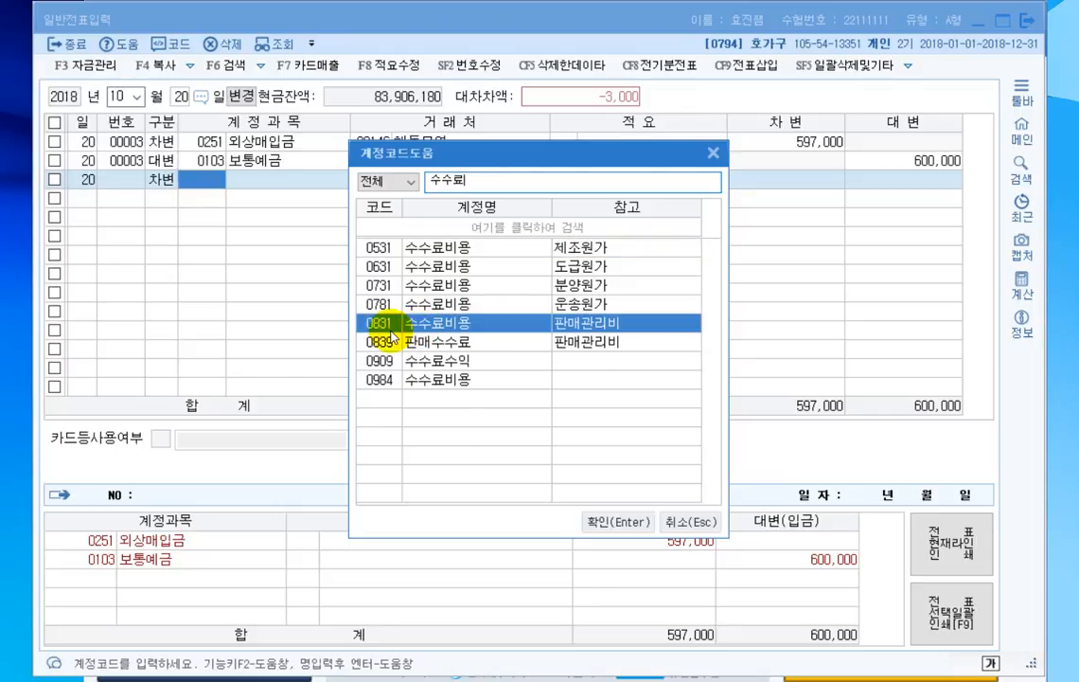
double_click(388, 326)
key(Return)
key(Return)
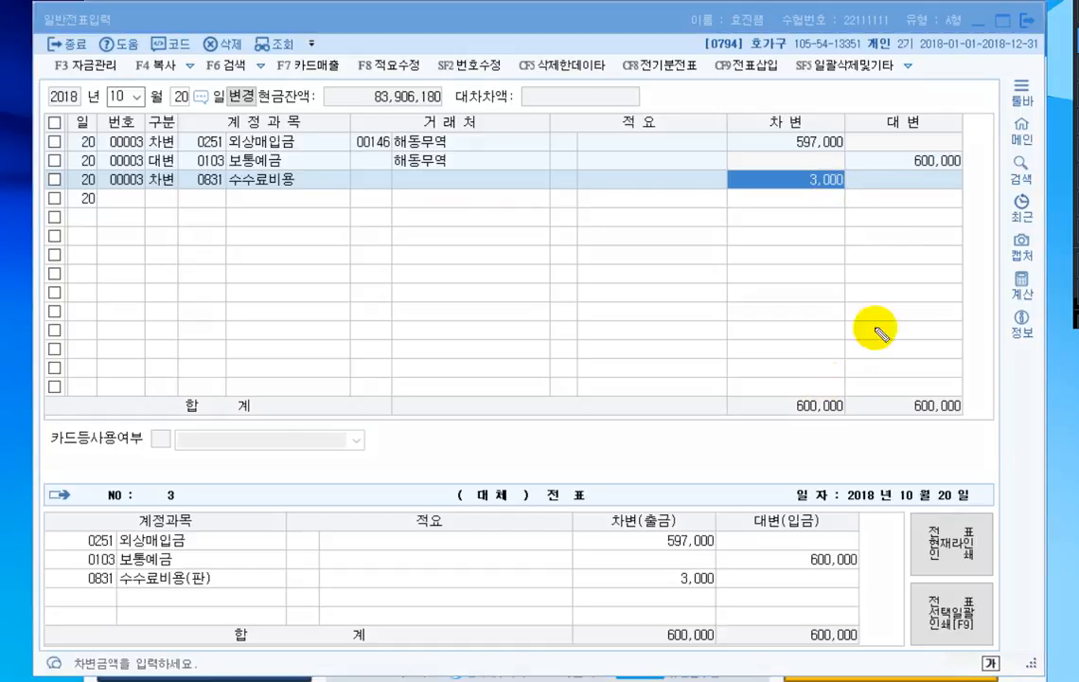
- Compare the debit and credit totals of the October 20 voucher, marking them, and switch to the 문제5 exam sheet
drag(676, 422, 962, 418)
mouse_move(894, 402)
mouse_down()
mouse_move(869, 403)
mouse_move(891, 413)
mouse_up()
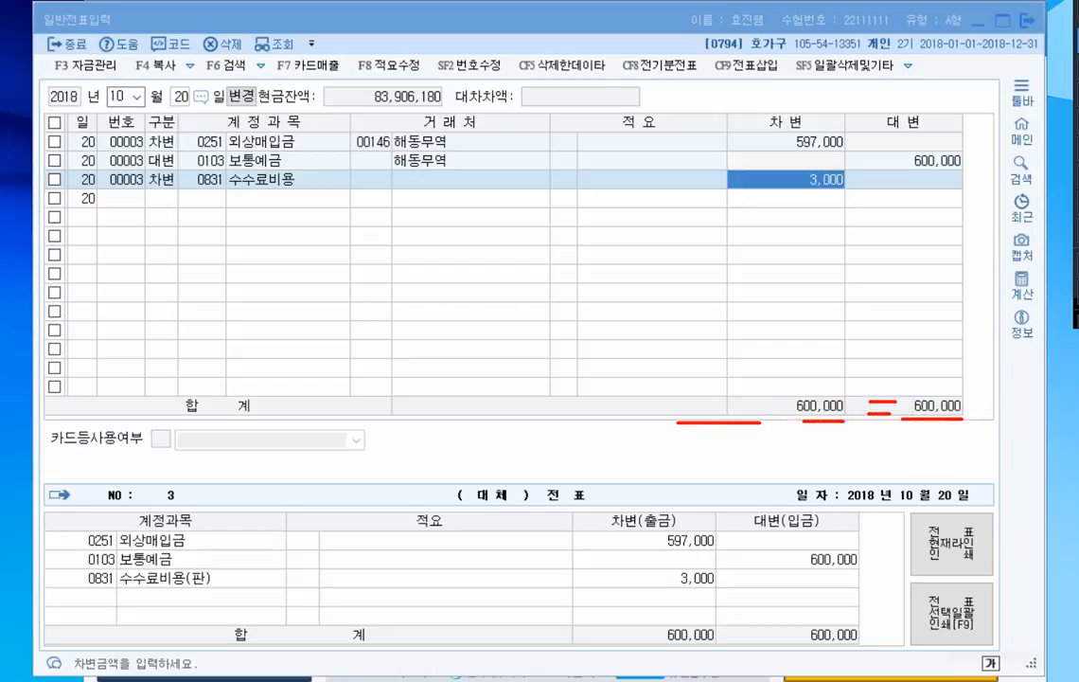
key(alt+Tab)
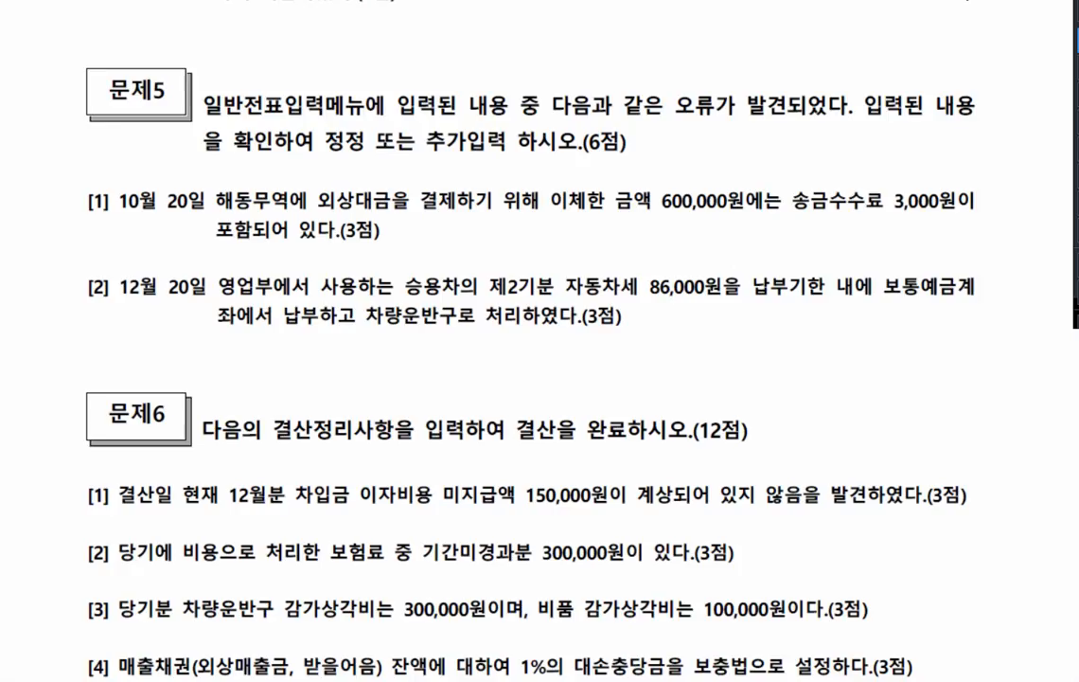
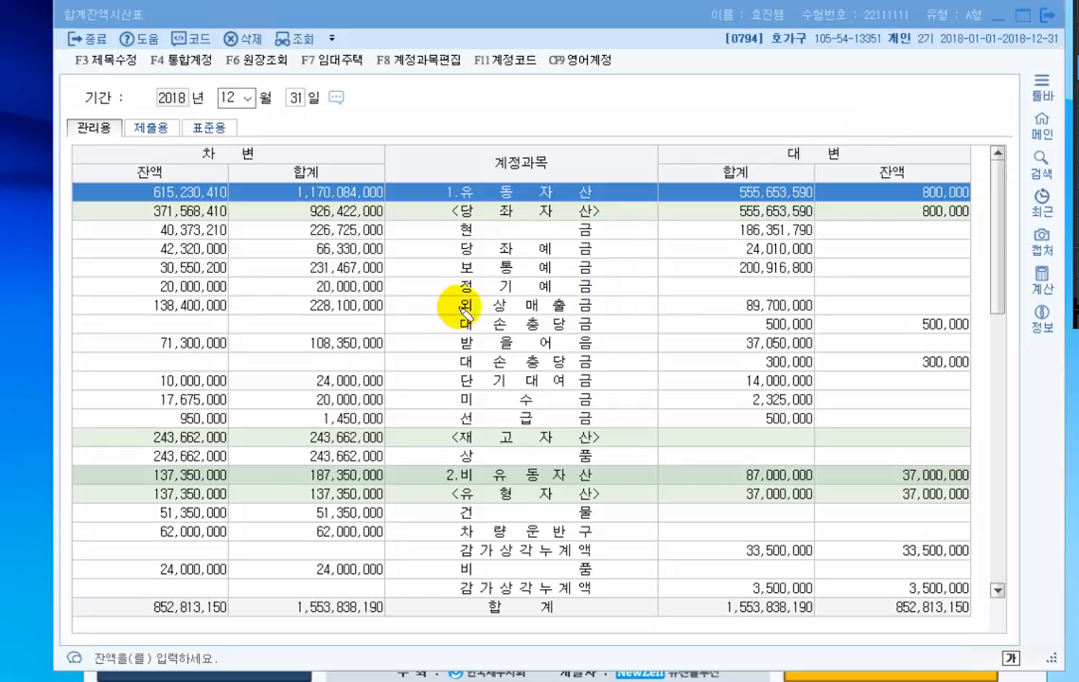
- Highlight 외상매출금 and 받을어음 in the trial balance, draw arrows to their 대손충당금 rows, and underline the four balances
drag(454, 305, 602, 308)
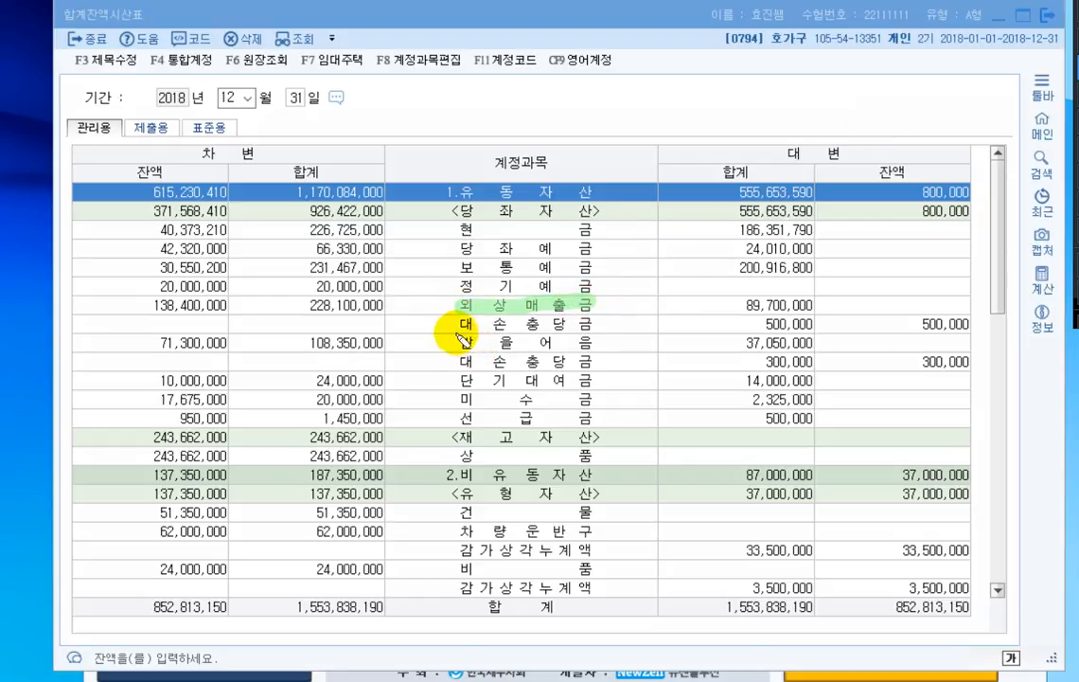
drag(446, 347, 581, 351)
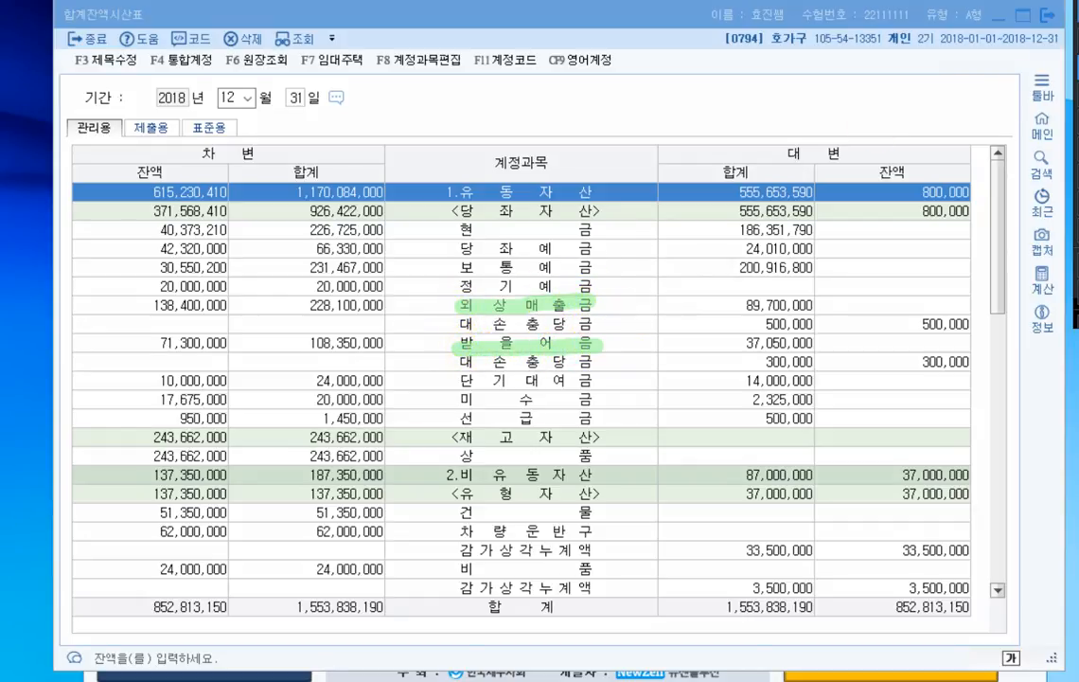
mouse_move(436, 305)
mouse_down()
mouse_move(428, 316)
mouse_move(450, 321)
mouse_move(428, 356)
mouse_move(448, 365)
mouse_up()
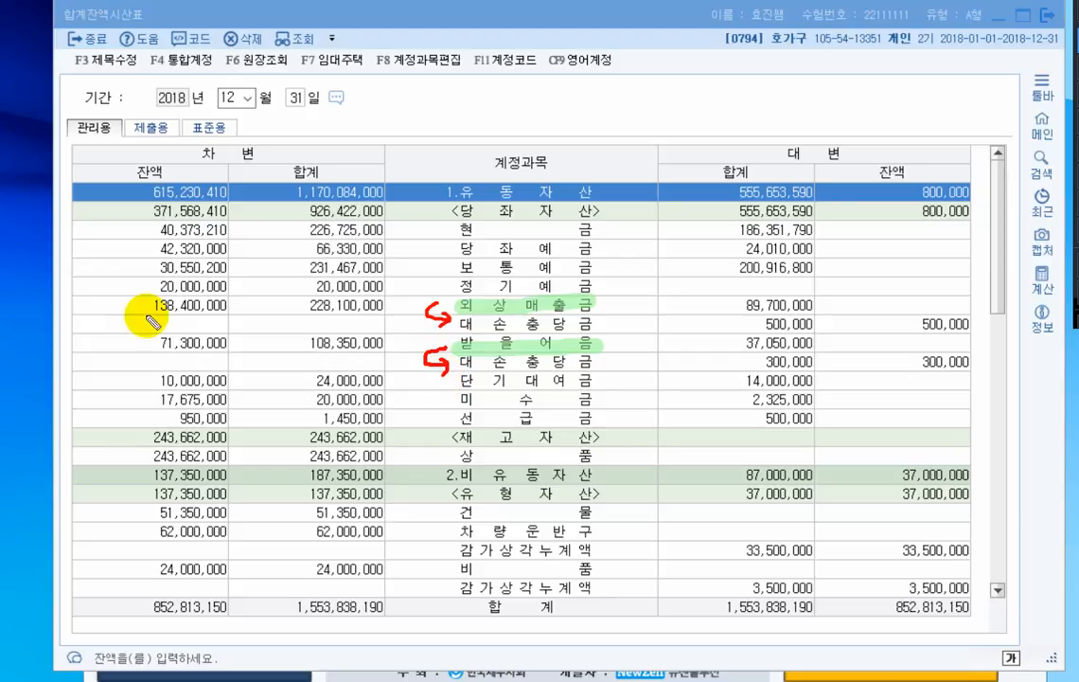
drag(147, 323, 223, 324)
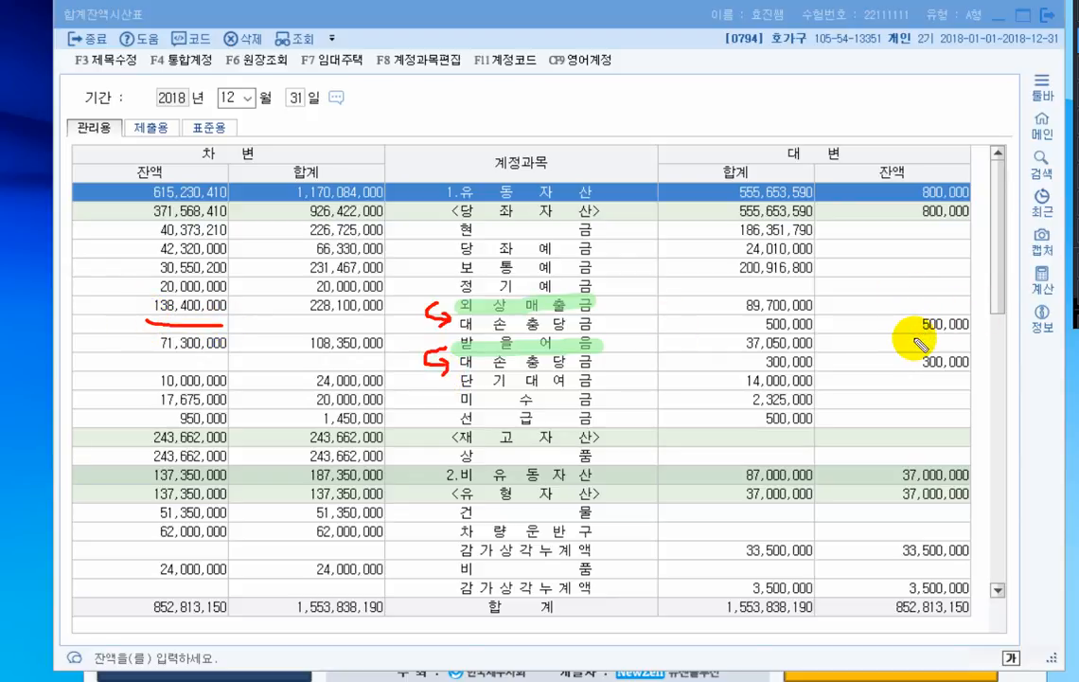
drag(915, 335, 967, 337)
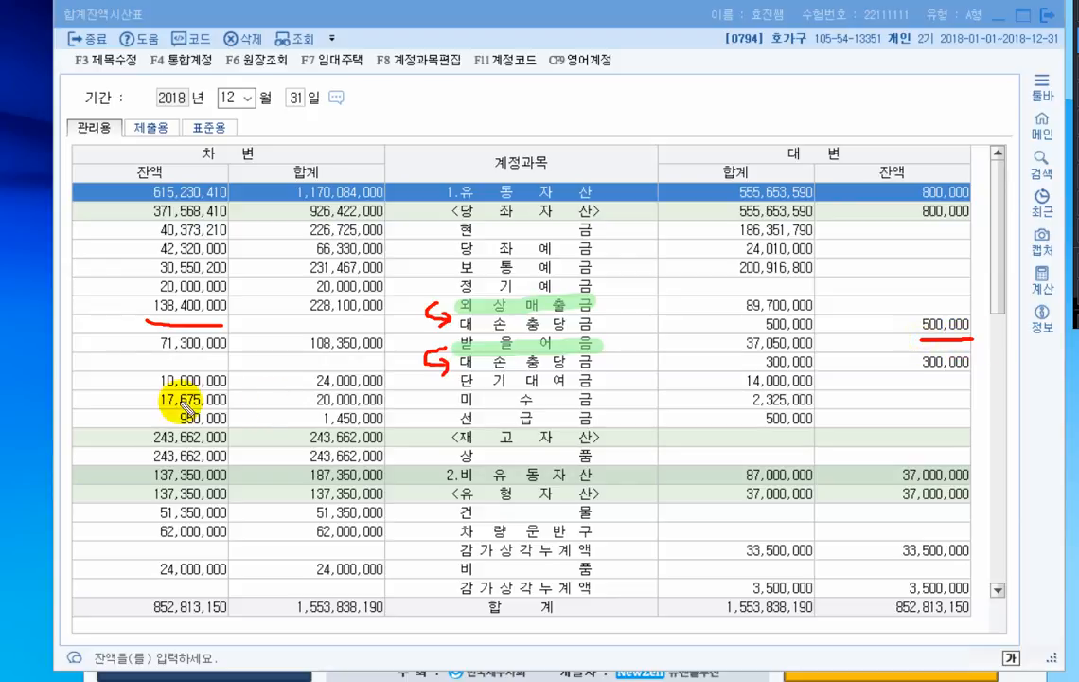
drag(158, 359, 235, 358)
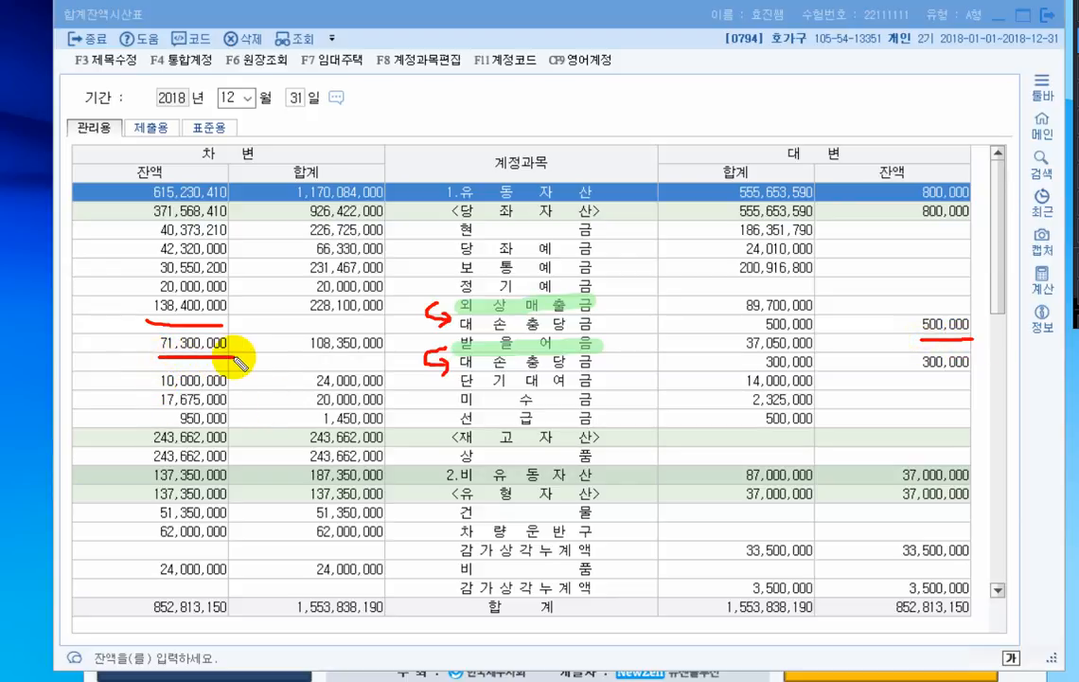
drag(912, 375, 977, 379)
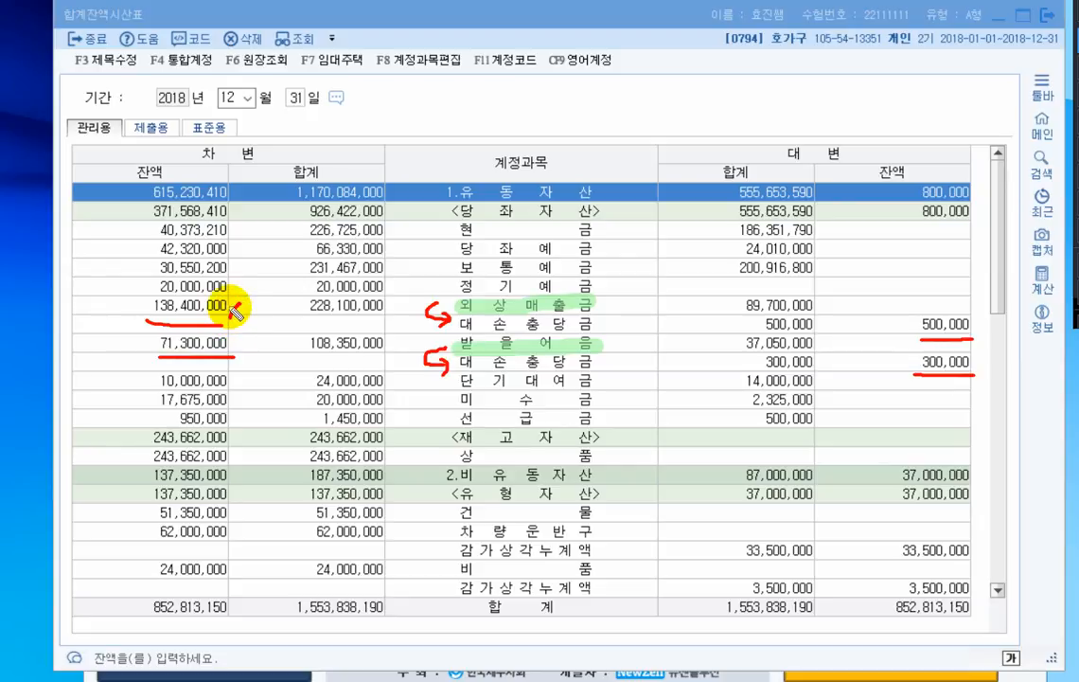
- Write ×1% beside the 외상매출금 and 받을어음 balances and a minus sign before each 대손충당금 balance
mouse_move(233, 311)
mouse_down()
mouse_move(250, 305)
mouse_move(274, 323)
mouse_up()
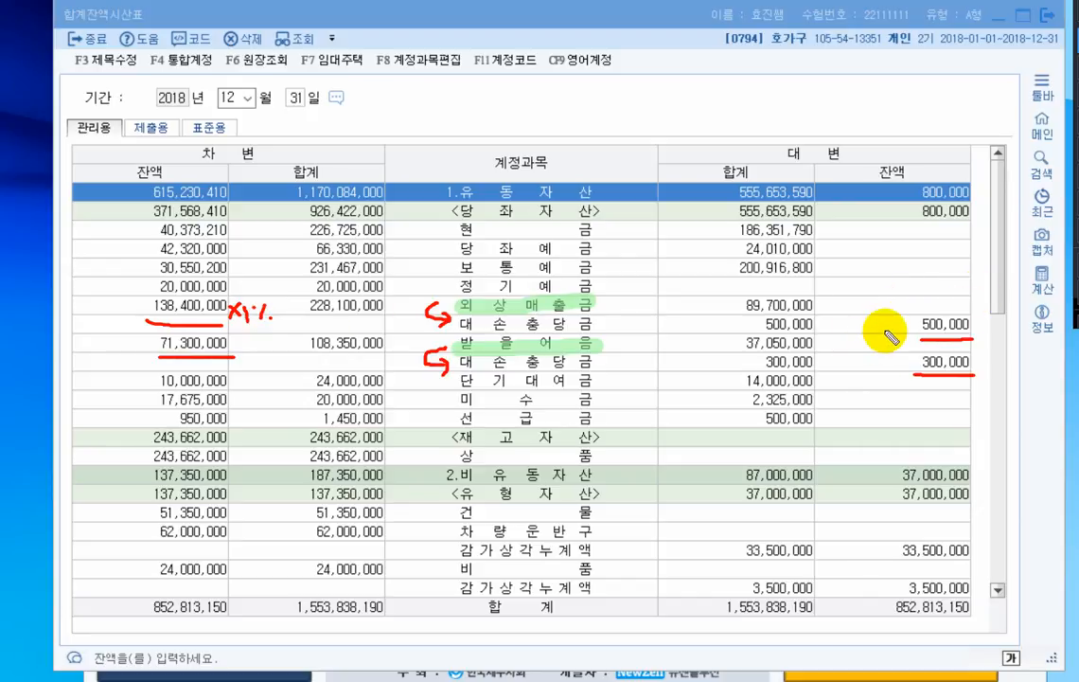
drag(887, 330, 914, 327)
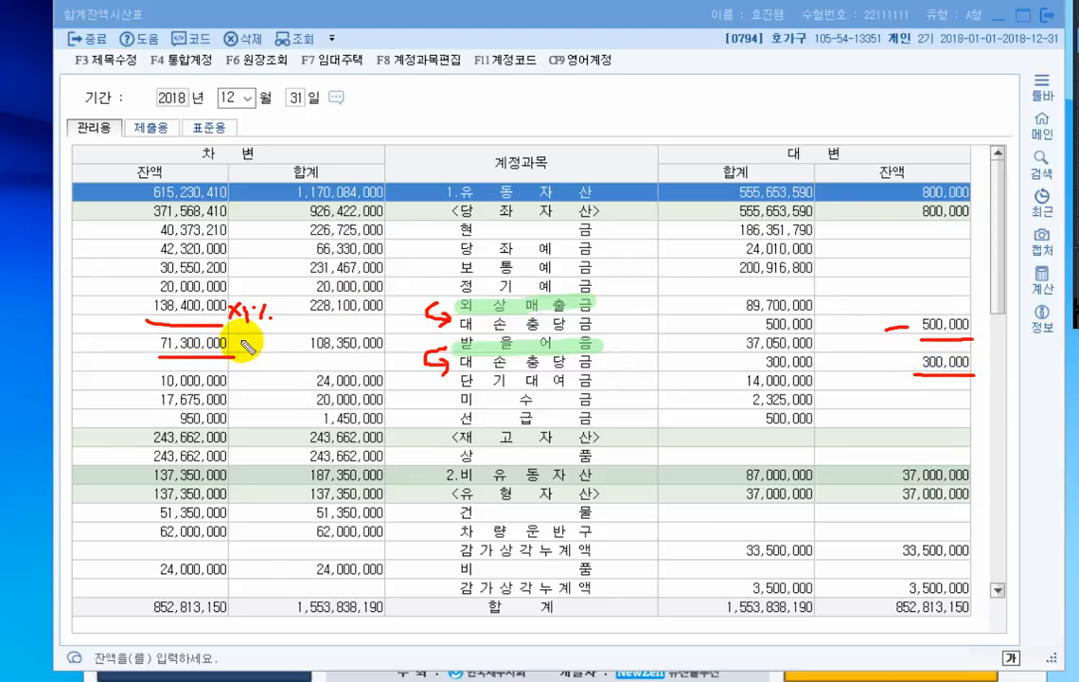
mouse_move(237, 343)
mouse_down()
mouse_move(248, 357)
mouse_move(237, 357)
mouse_move(263, 348)
mouse_up()
drag(274, 341, 266, 356)
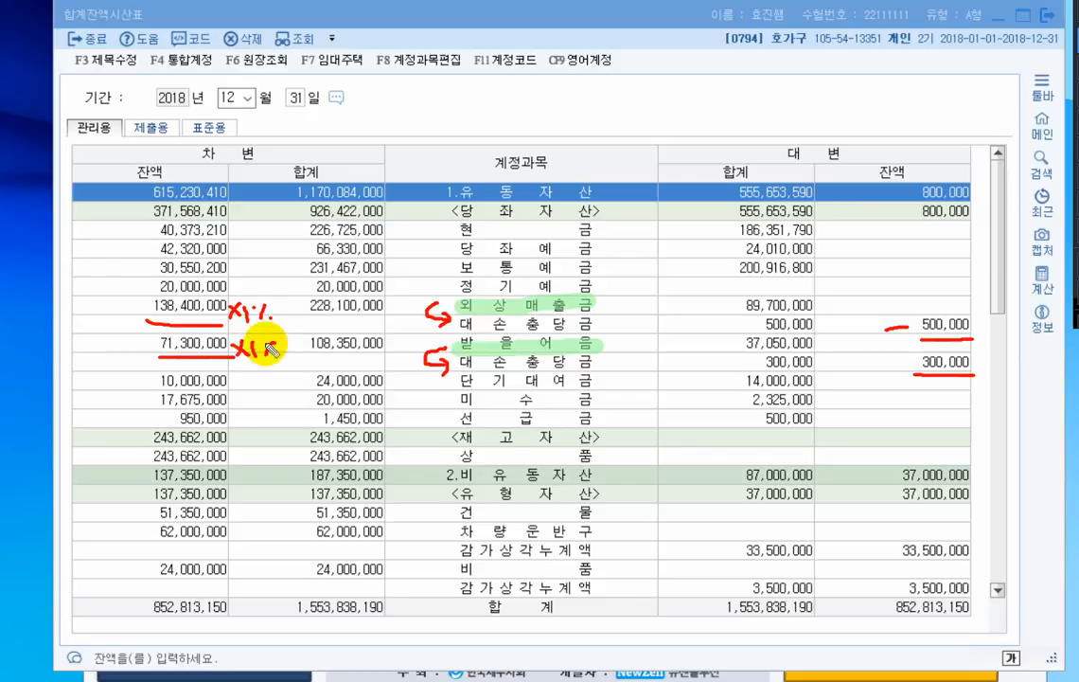
click(276, 355)
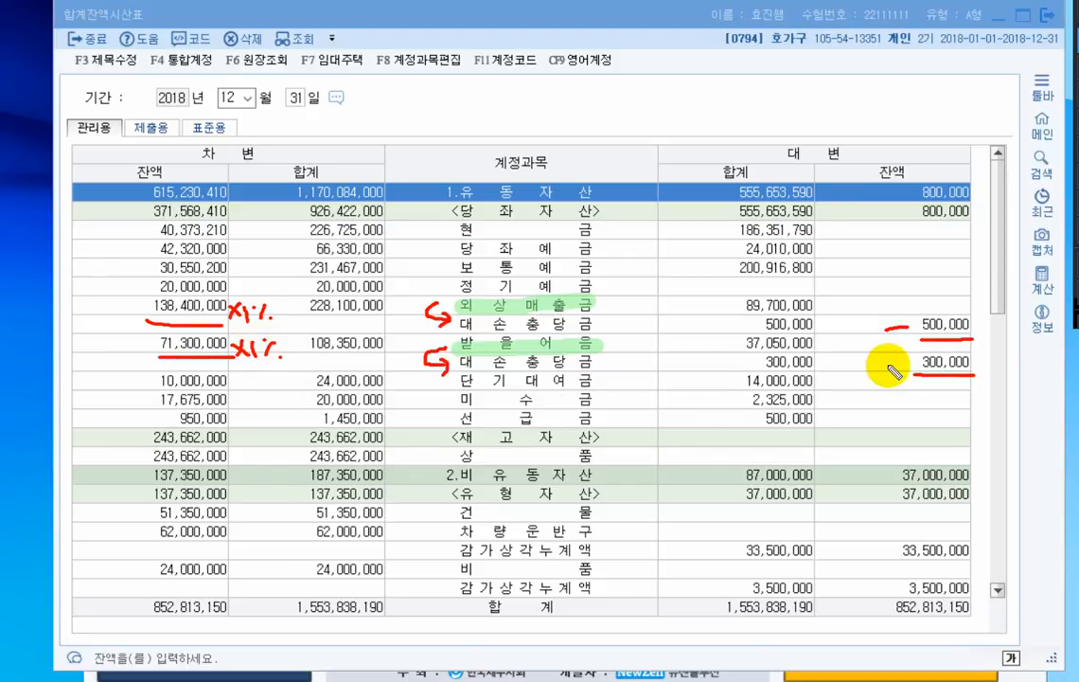
drag(888, 363, 905, 363)
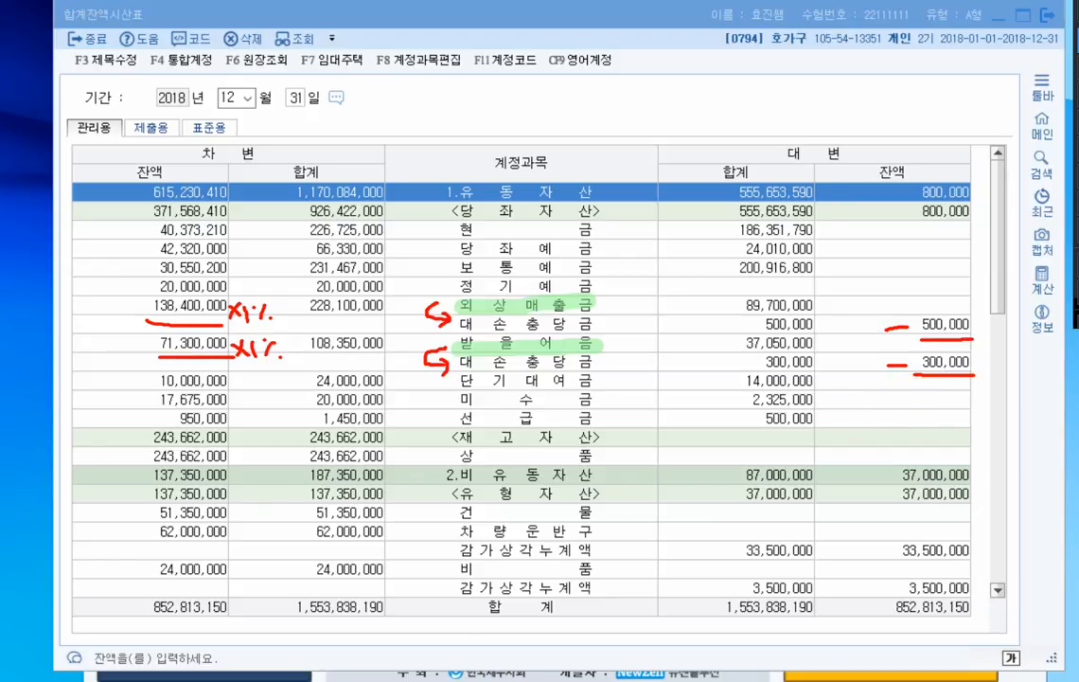
- Bring up the Notepad answers, underline the 대손상각비 debit of entry 4, bracket its 대손충당금 credits, and clear the markings
key(alt+Tab)
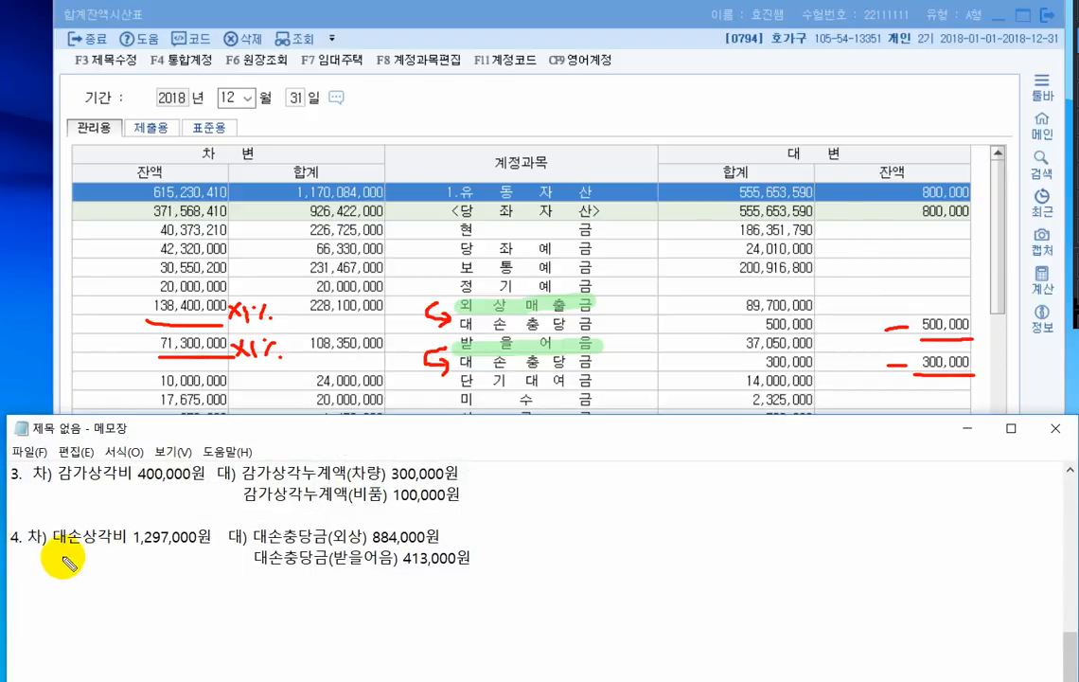
drag(46, 548, 207, 546)
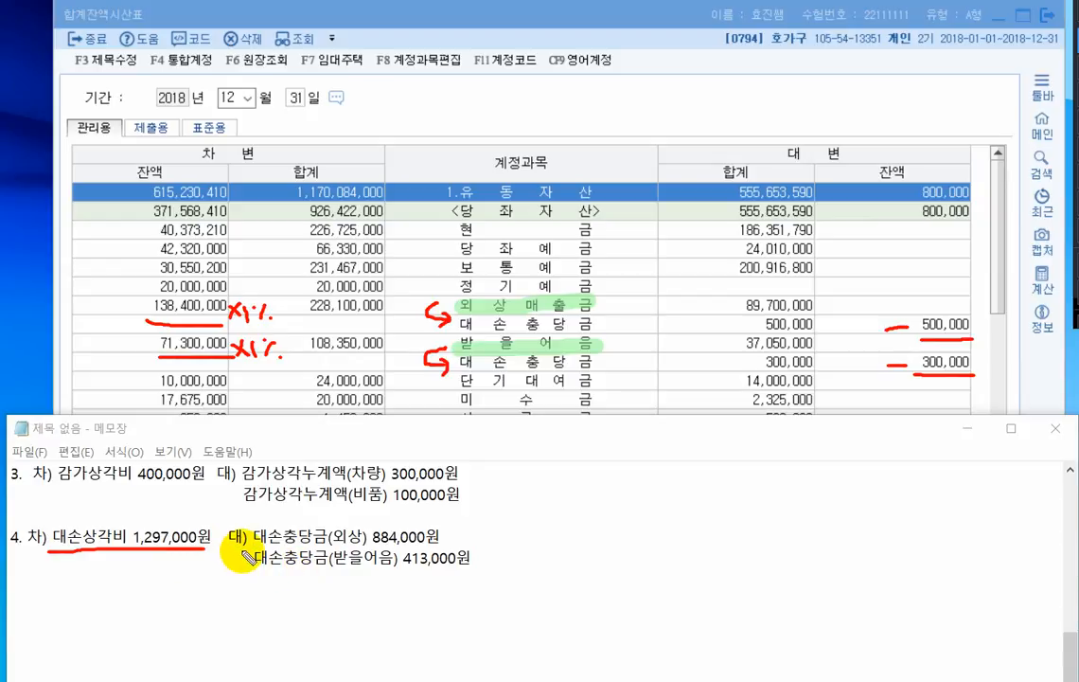
drag(242, 543, 251, 568)
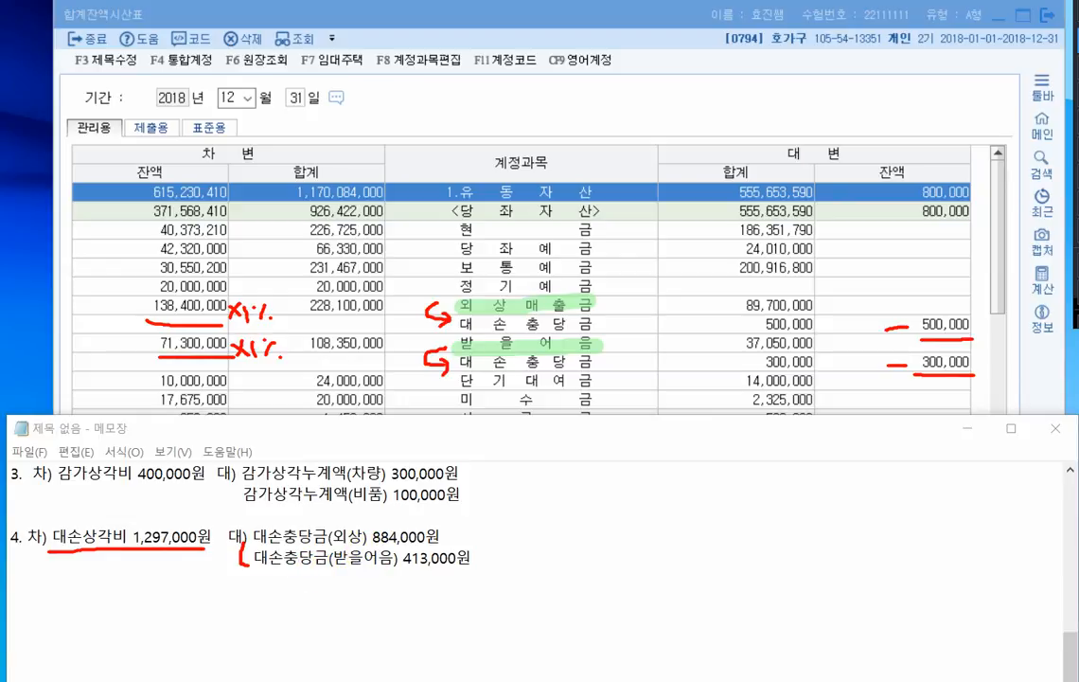
click(1055, 1)
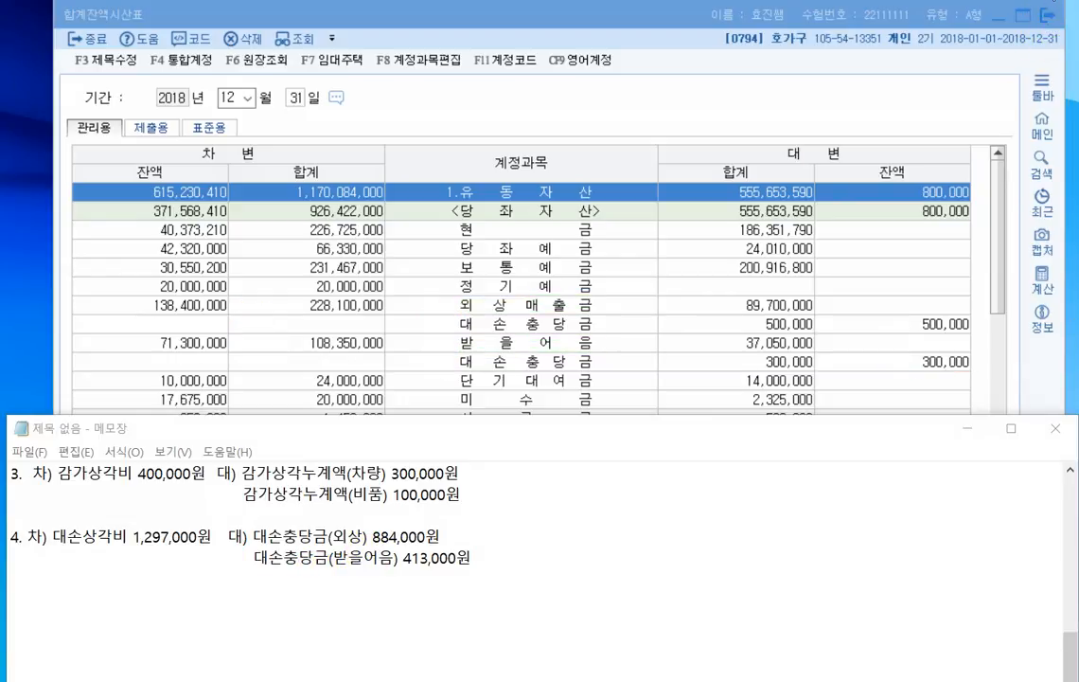
- Close the trial balance, put the notes away, and open 일반전표입력 for December 31
click(1047, 15)
click(967, 428)
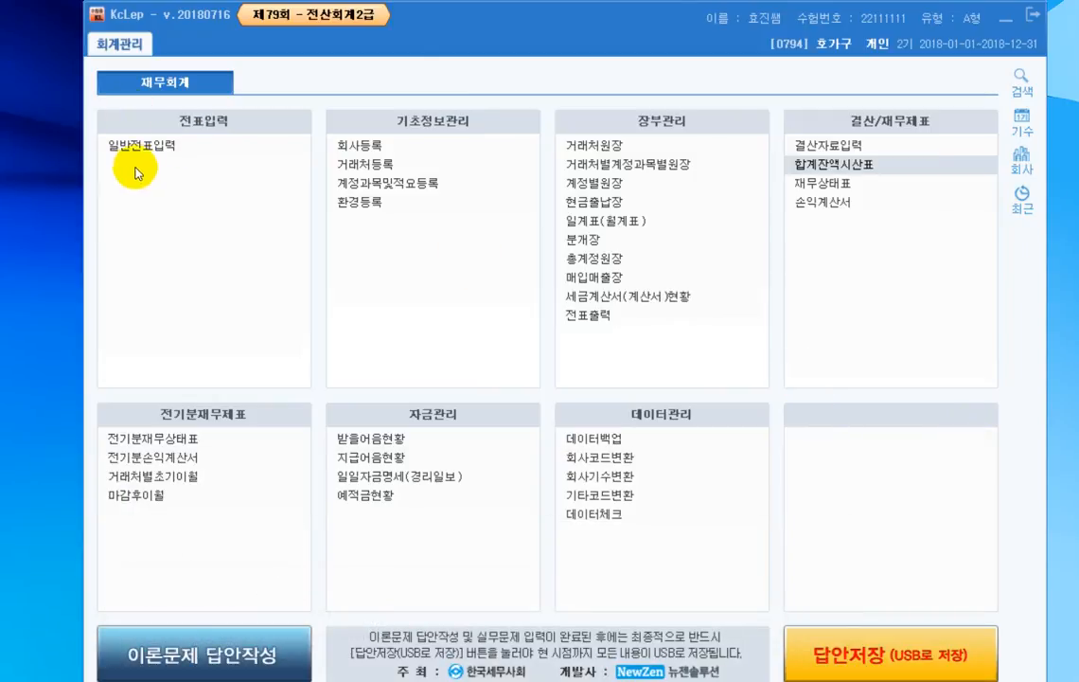
click(140, 146)
text(12)
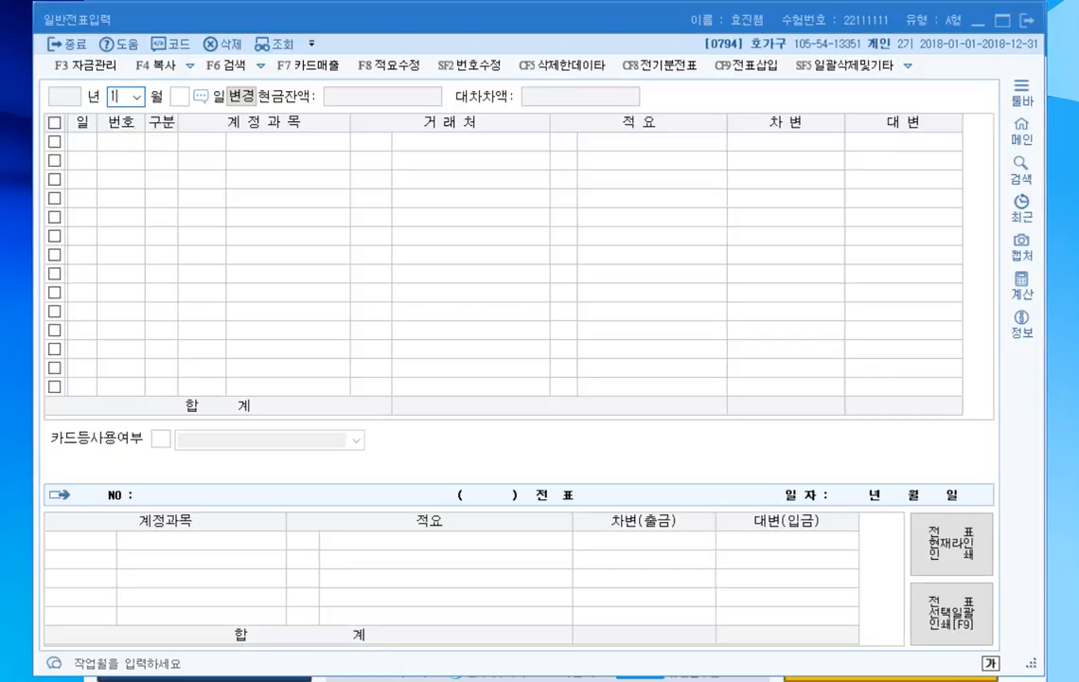
key(Return)
text(31)
key(Return)
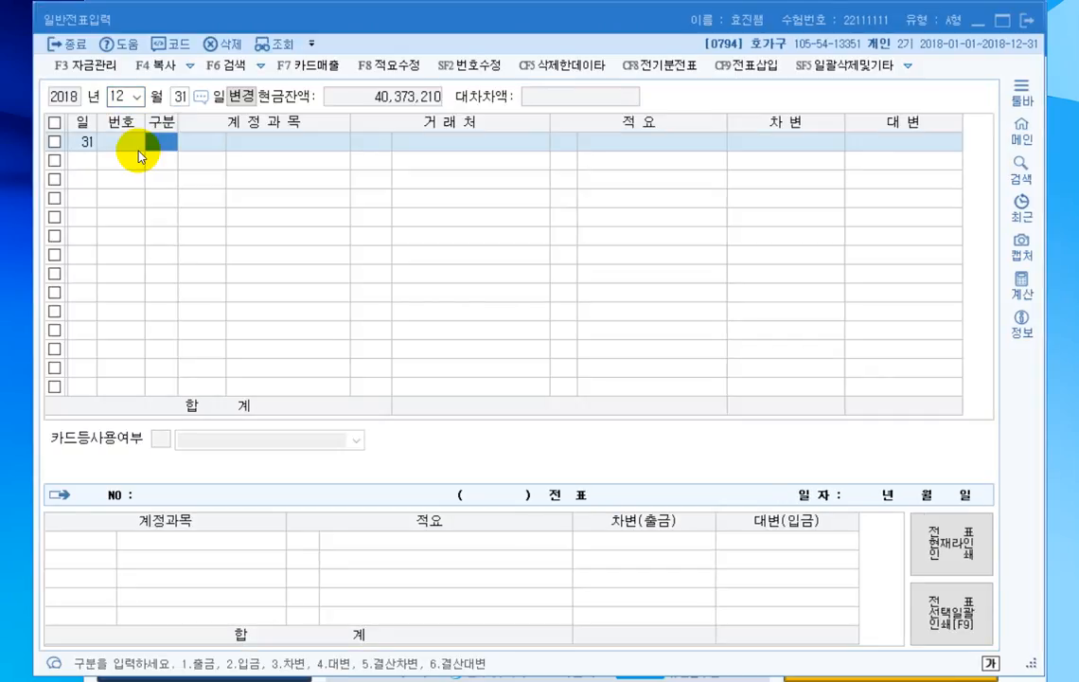
- Enter a debit line for 이자비용 (0951) of 150,000 on December 31
text(3)
key(Return)
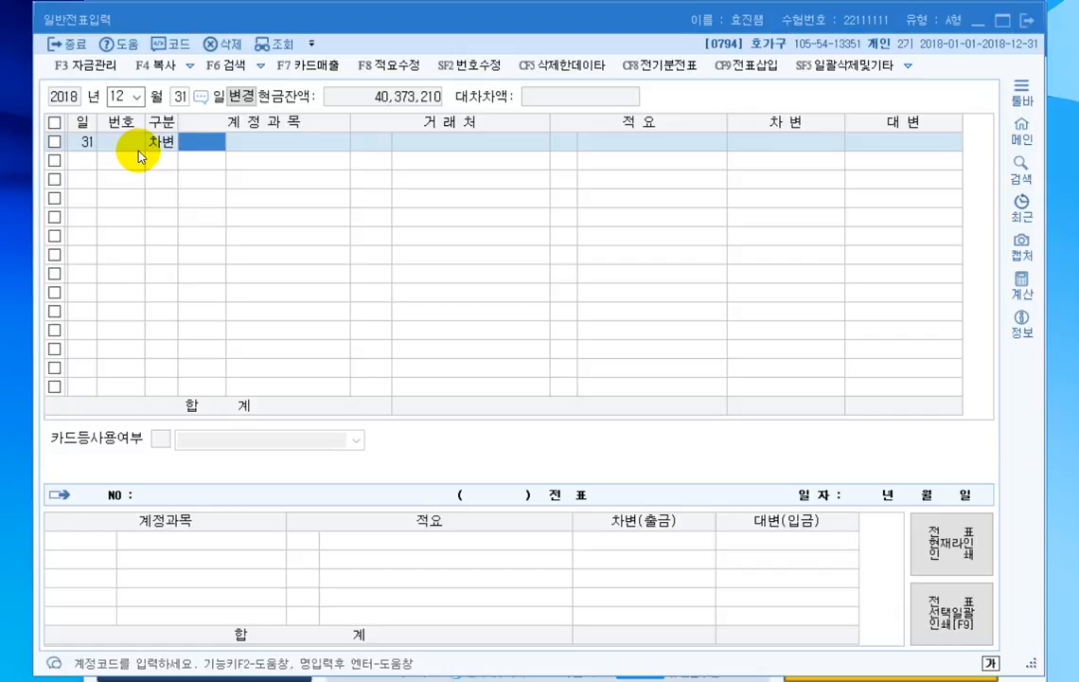
key(F2)
text(이자비용)
key(Return)
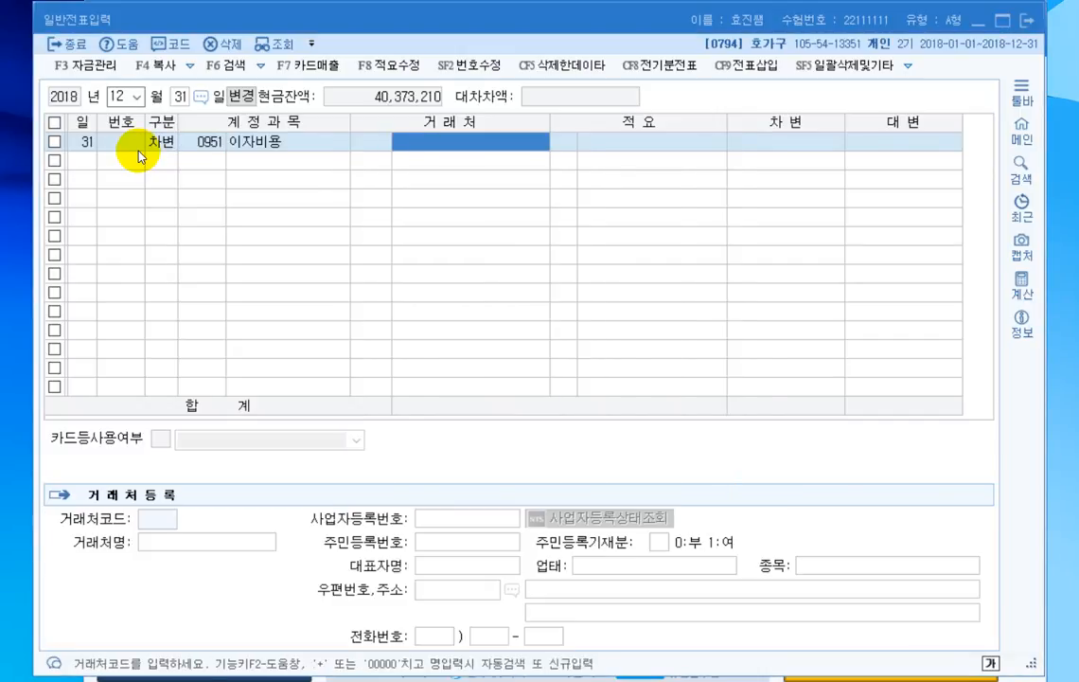
key(Return)
key(Return)
text(150000)
key(Return)
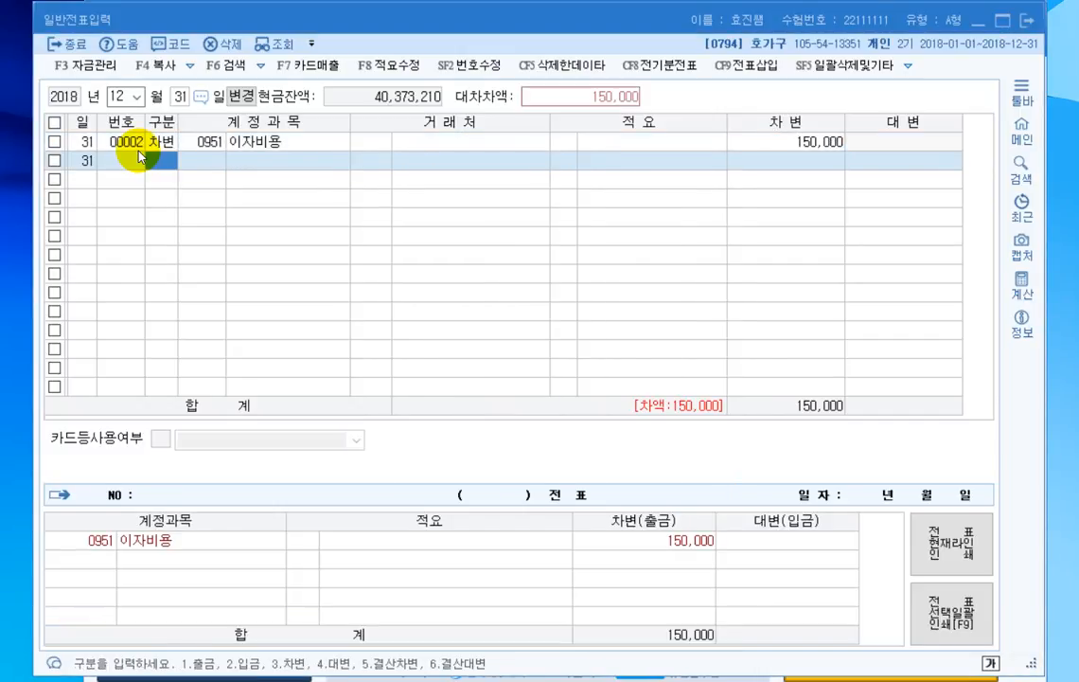
- Enter the matching credit line for 미지급비용 (0262) of 150,000 on December 31
text(4)
key(Return)
text(262)
key(Return)
key(Return)
key(Return)
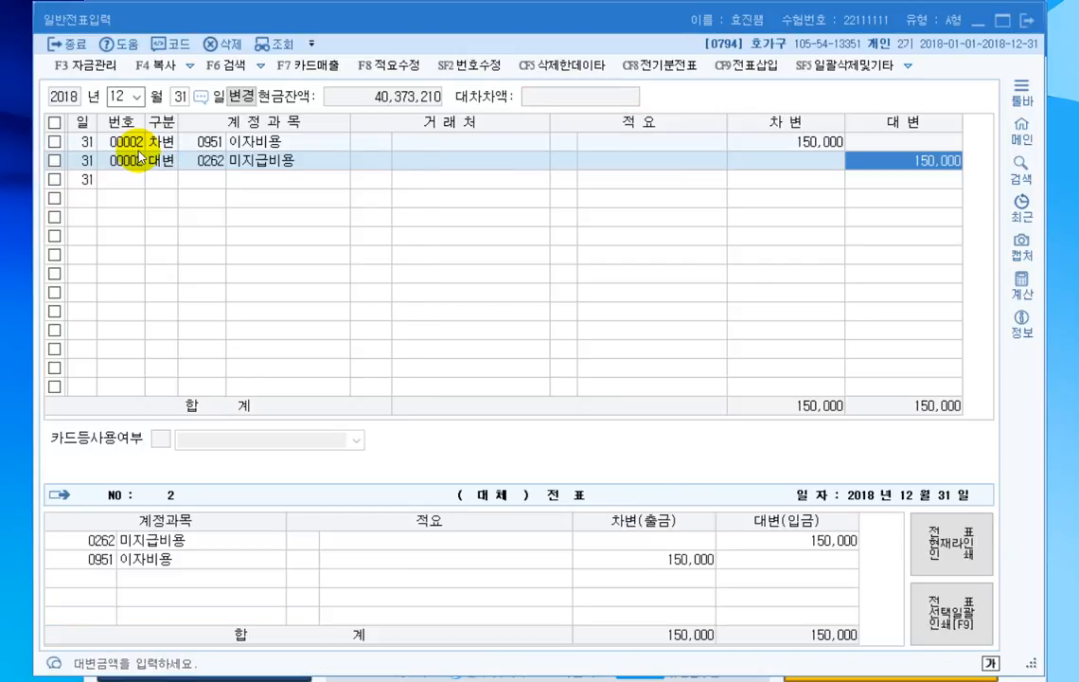
key(Return)
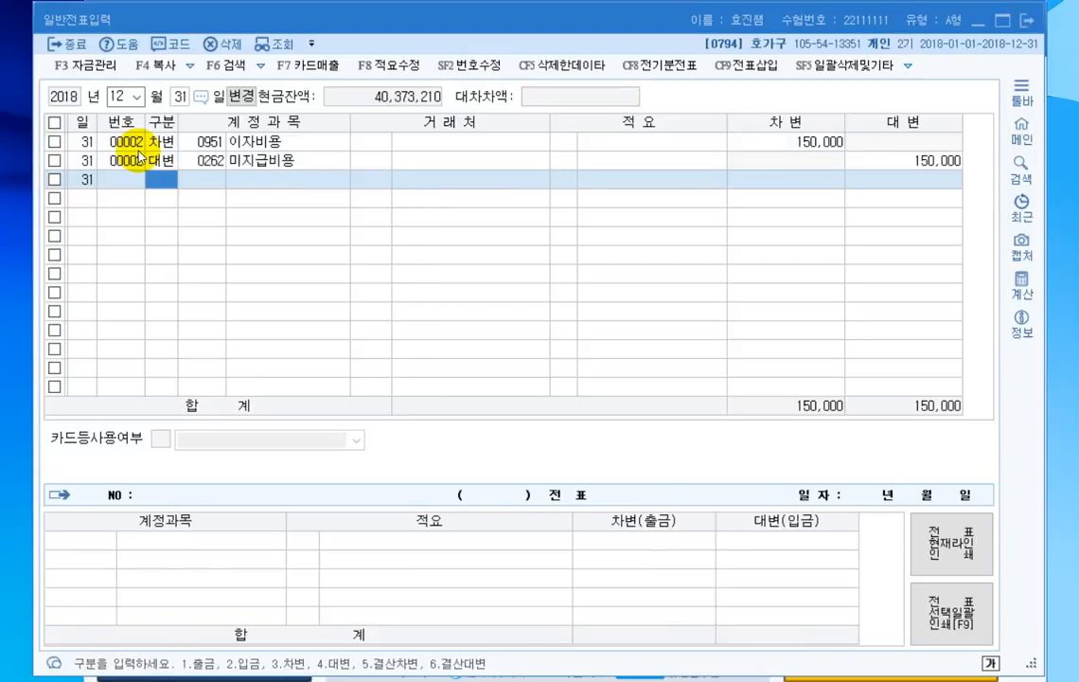
- Enter a debit line for 선급비용 (0133) of 300,000 as a new December 31 voucher
text(3)
key(Return)
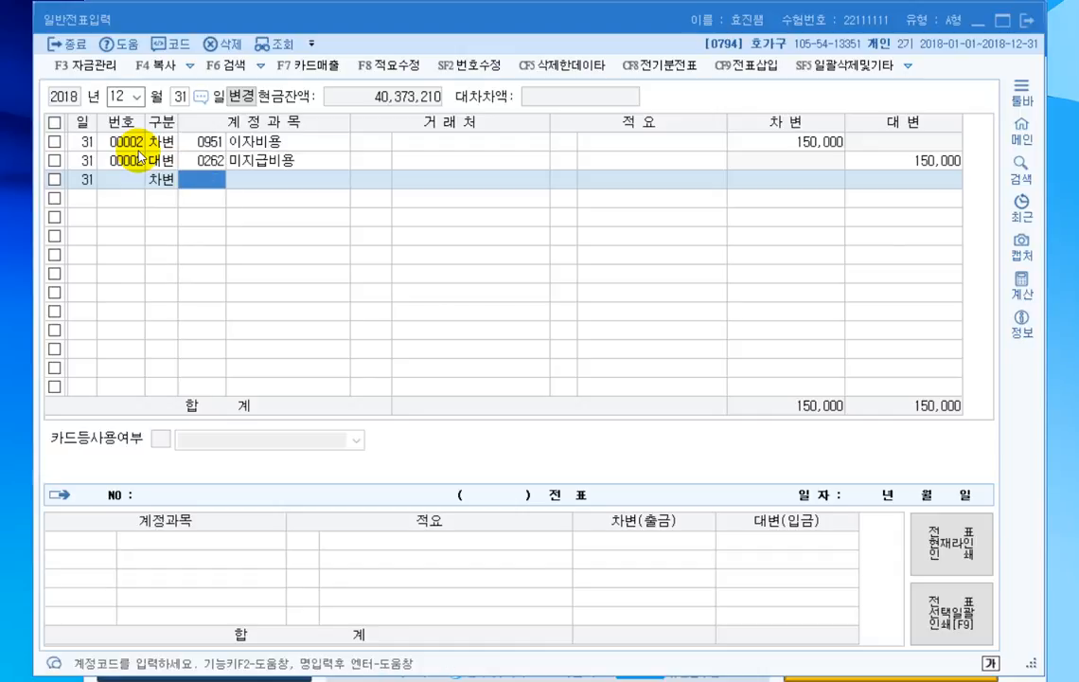
key(F2)
text(선급비)
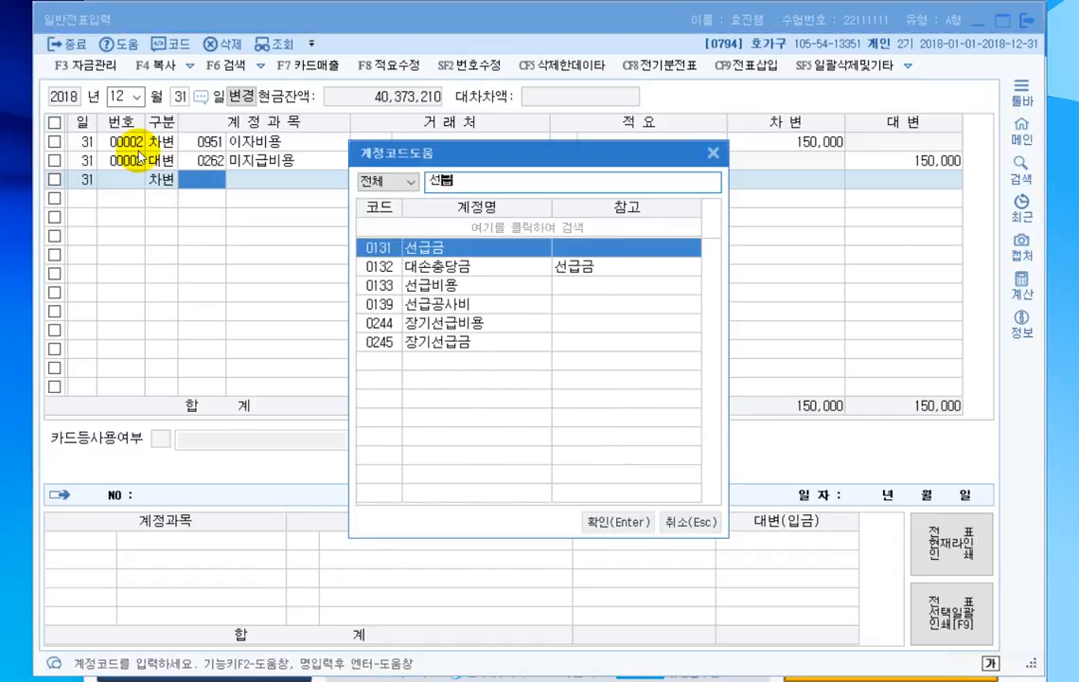
key(Return)
key(Return)
key(Return)
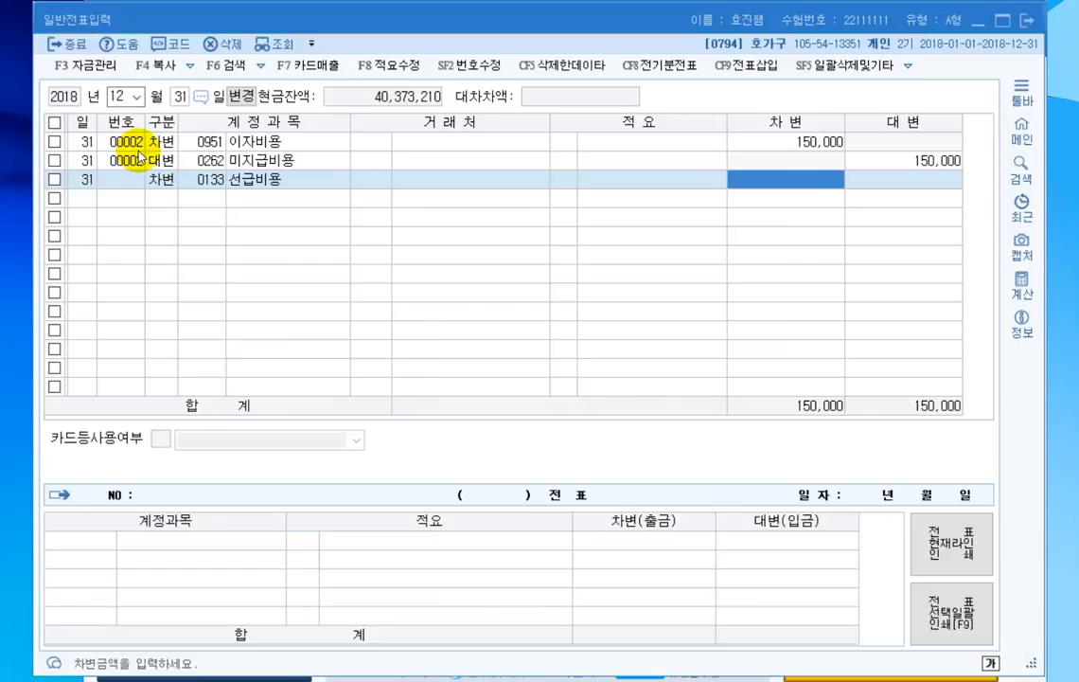
text(300000)
key(Return)
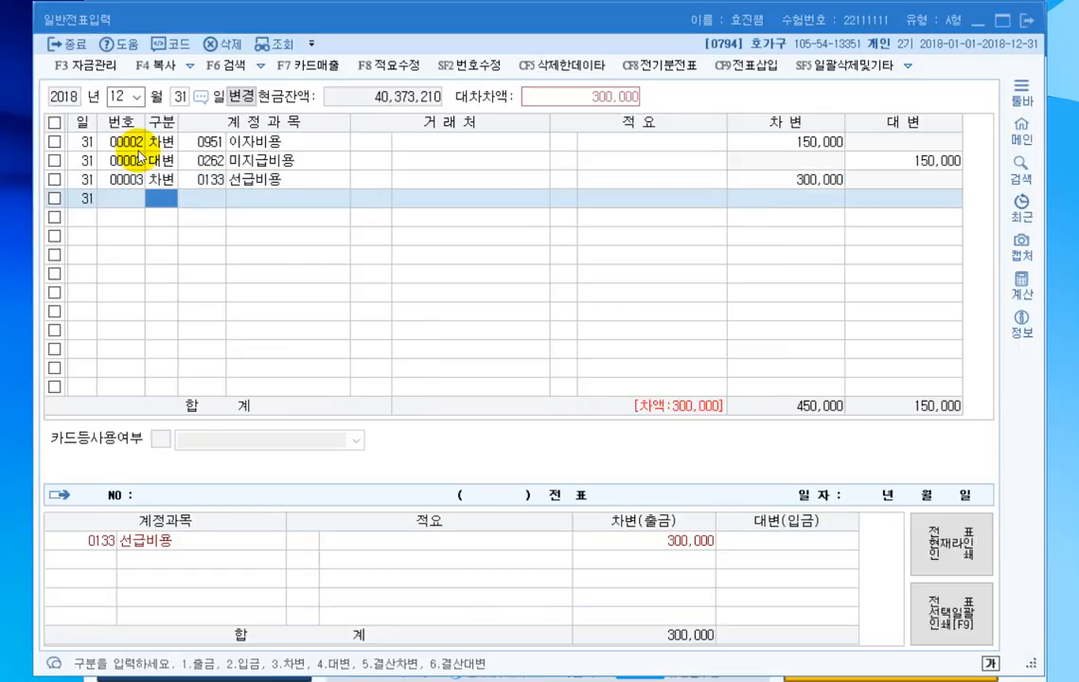
- Enter the matching credit line for 보험료 (0821, 판매관리비) of 300,000 on December 31
text(4)
key(Return)
key(F2)
text(보험료)
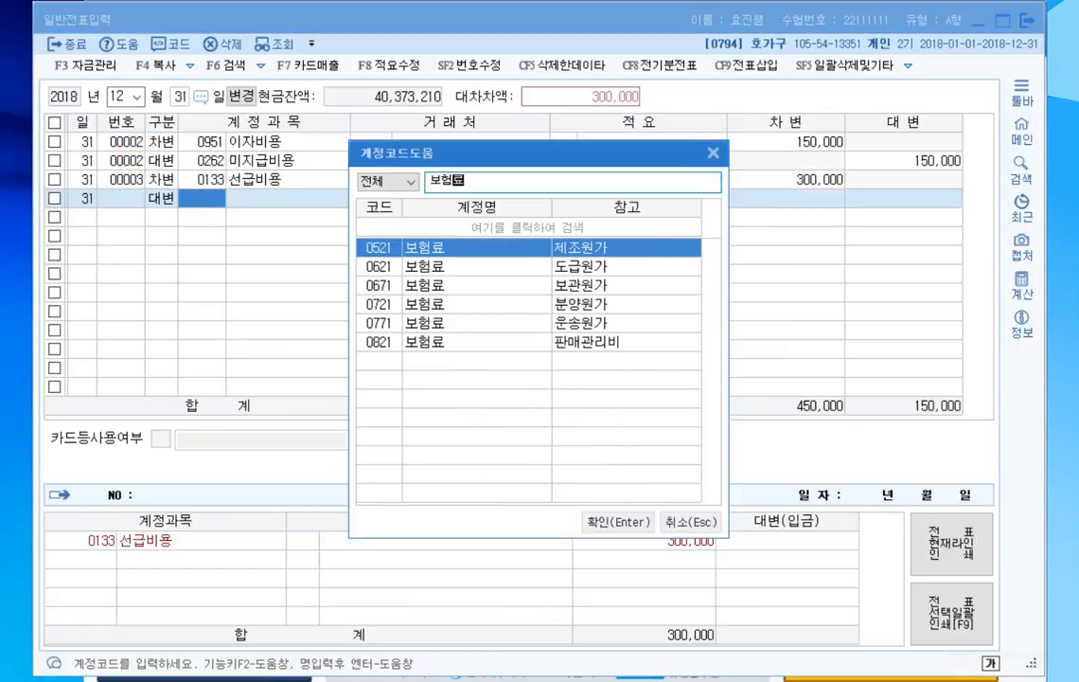
click(379, 343)
key(Return)
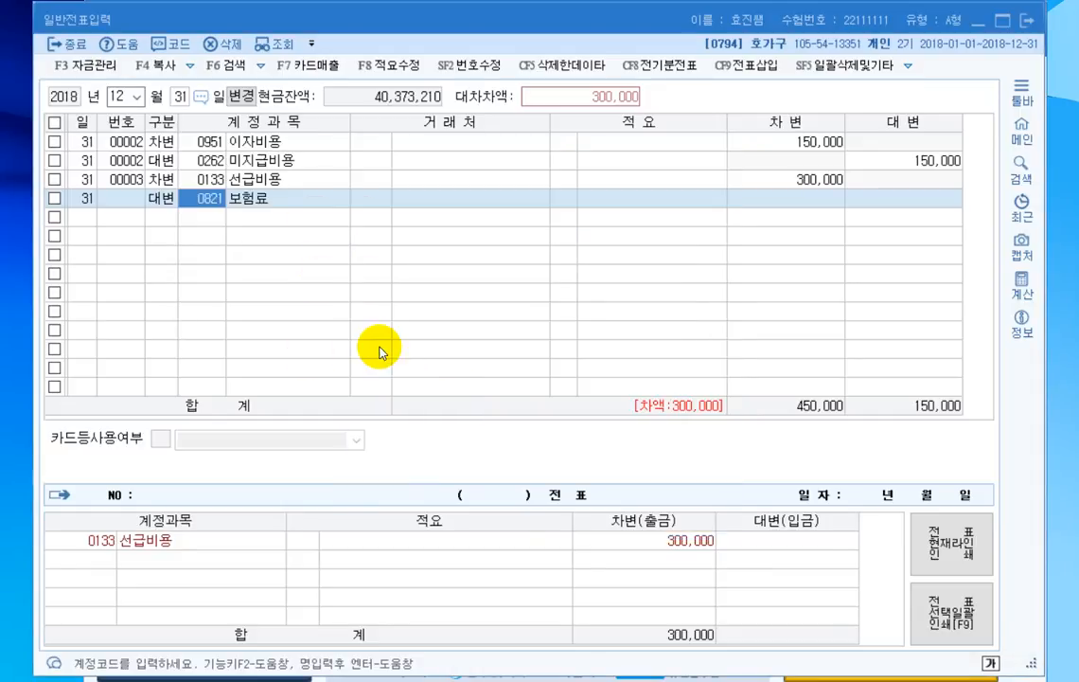
key(Return)
key(Return)
key(Return)
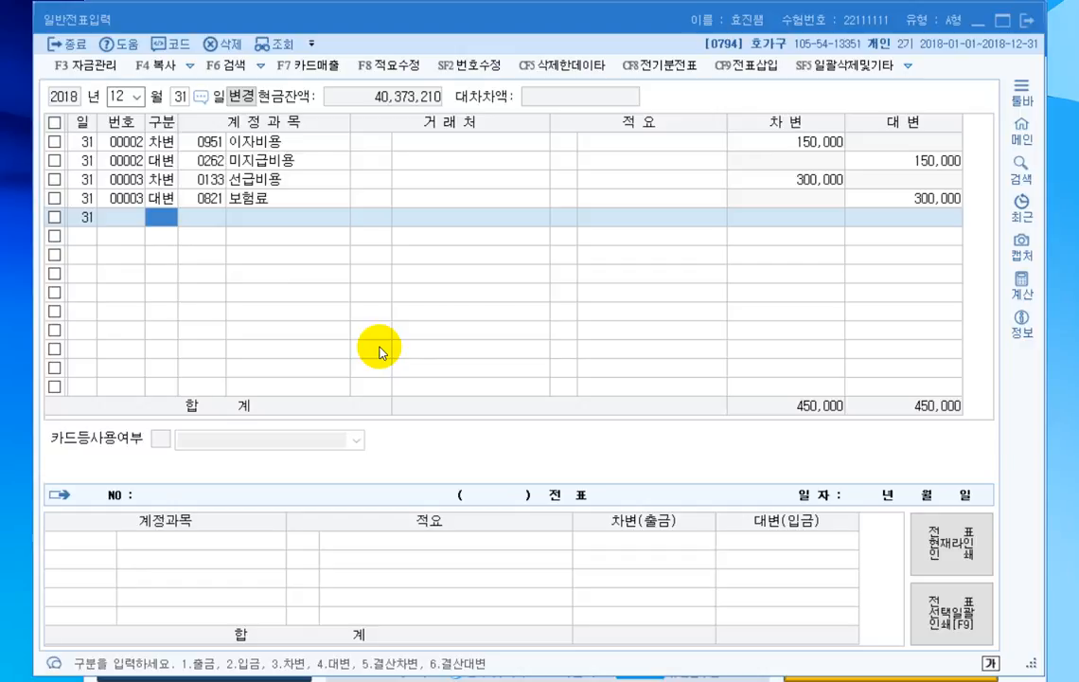
- Enter a debit line for 감가상각비 (0818, 판매관리비) of 400,000 as a new December 31 voucher
text(3)
key(Return)
text(감가상ㄱ)
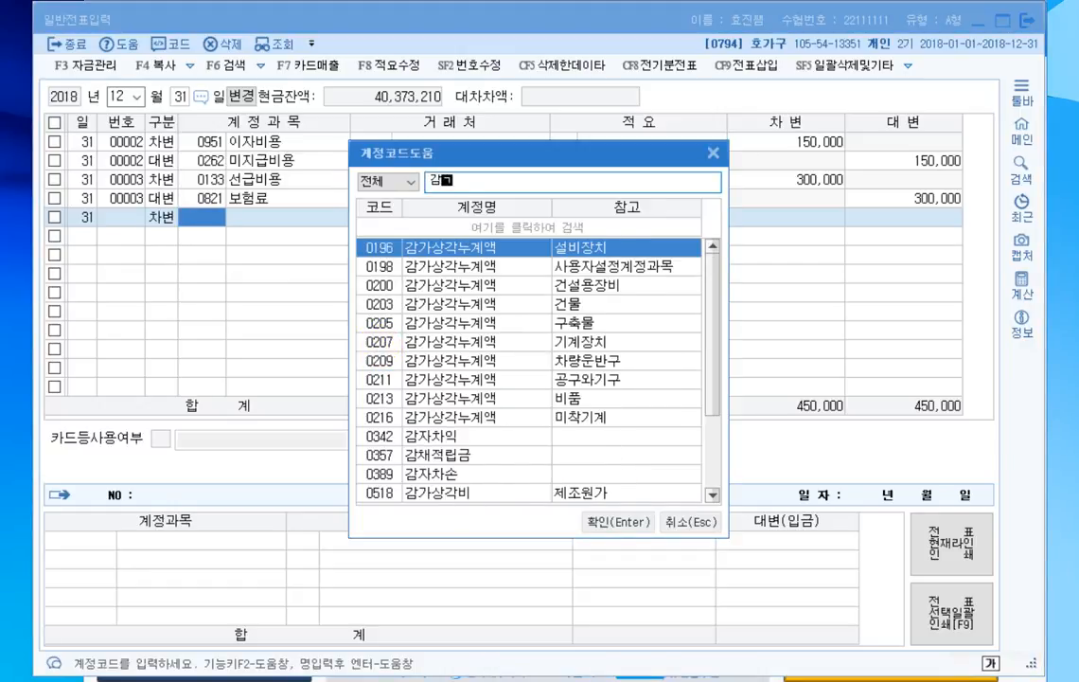
text(각비)
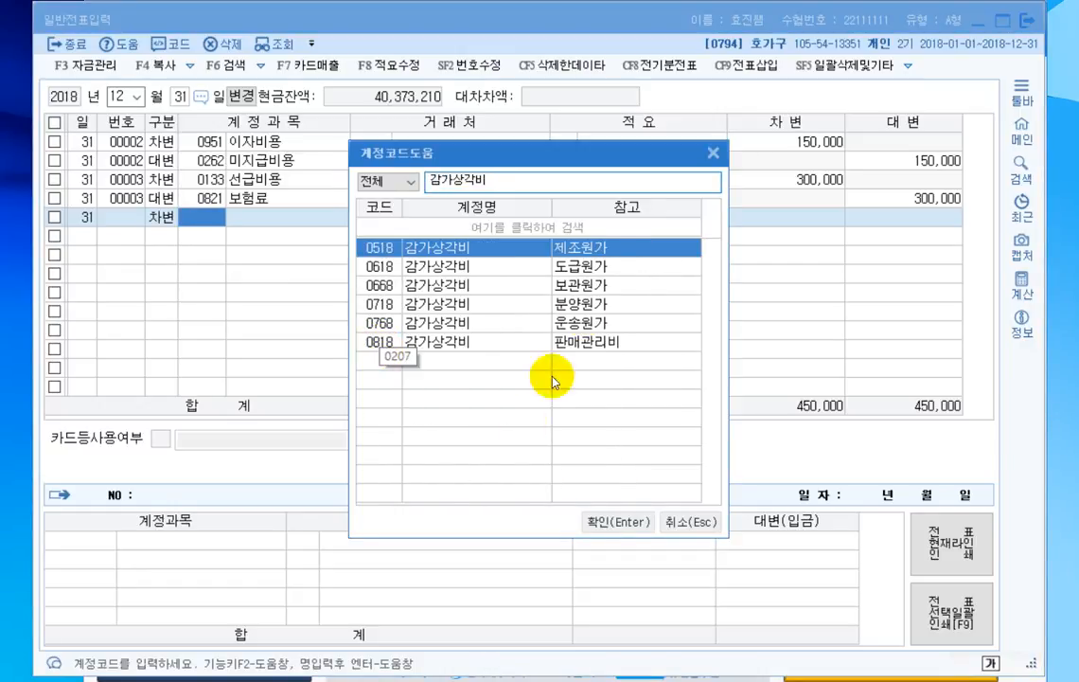
click(436, 342)
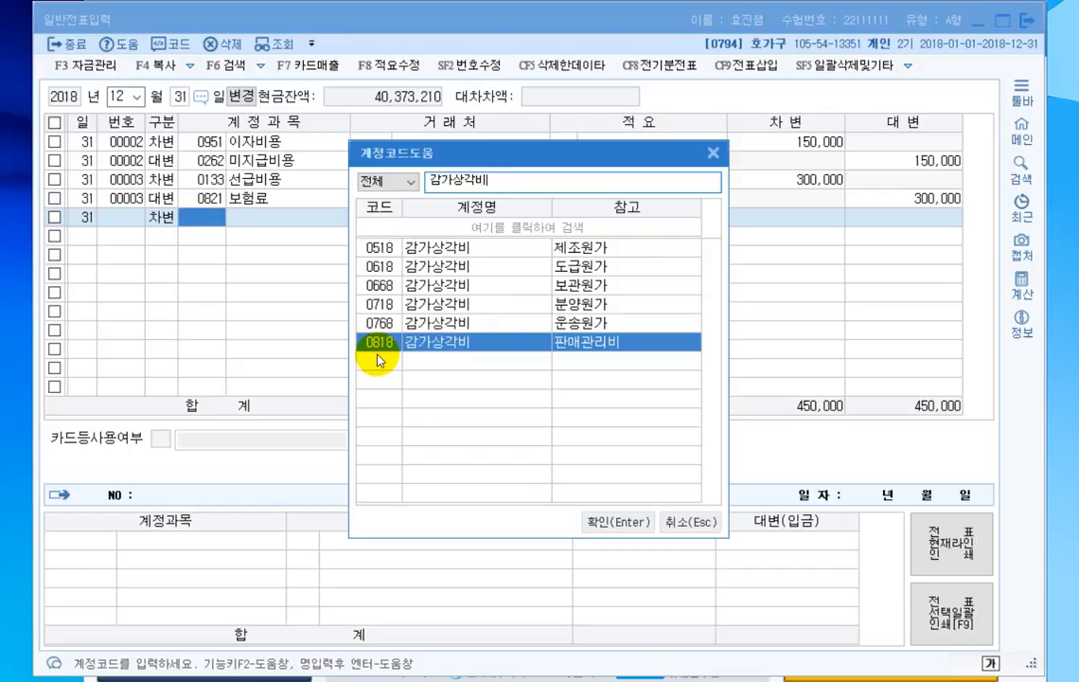
key(Return)
key(Return)
key(Return)
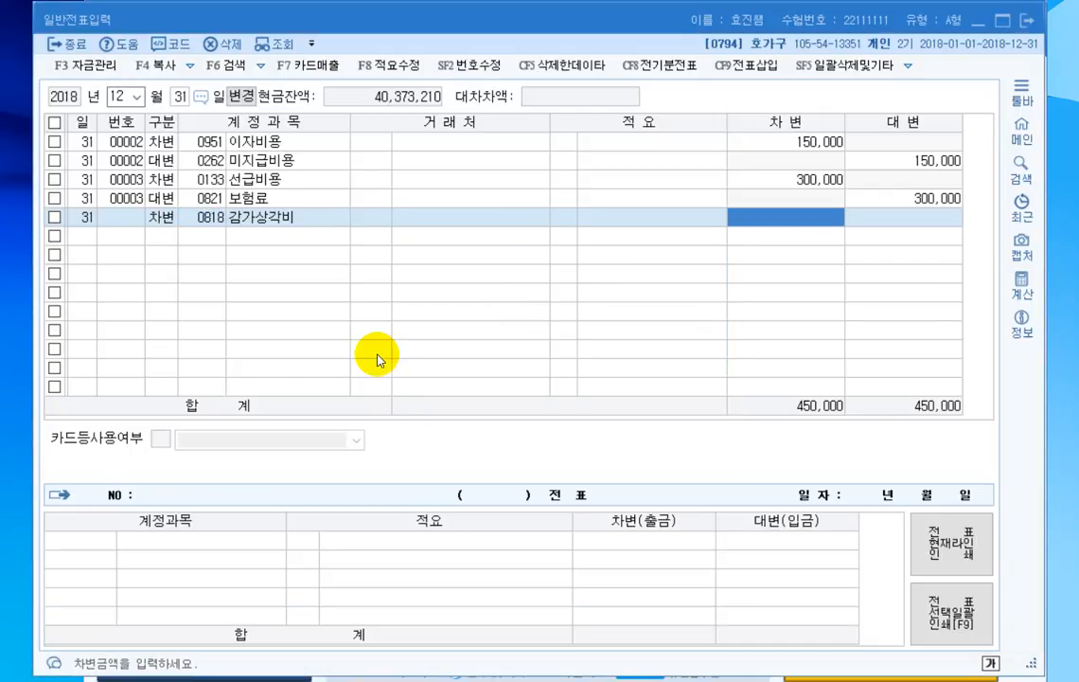
text(4000000)
key(Return)
- Add a credit line for 감가상각누계액 (0209, 차량운반구) of 300,000 to the depreciation voucher
text(4)
key(Return)
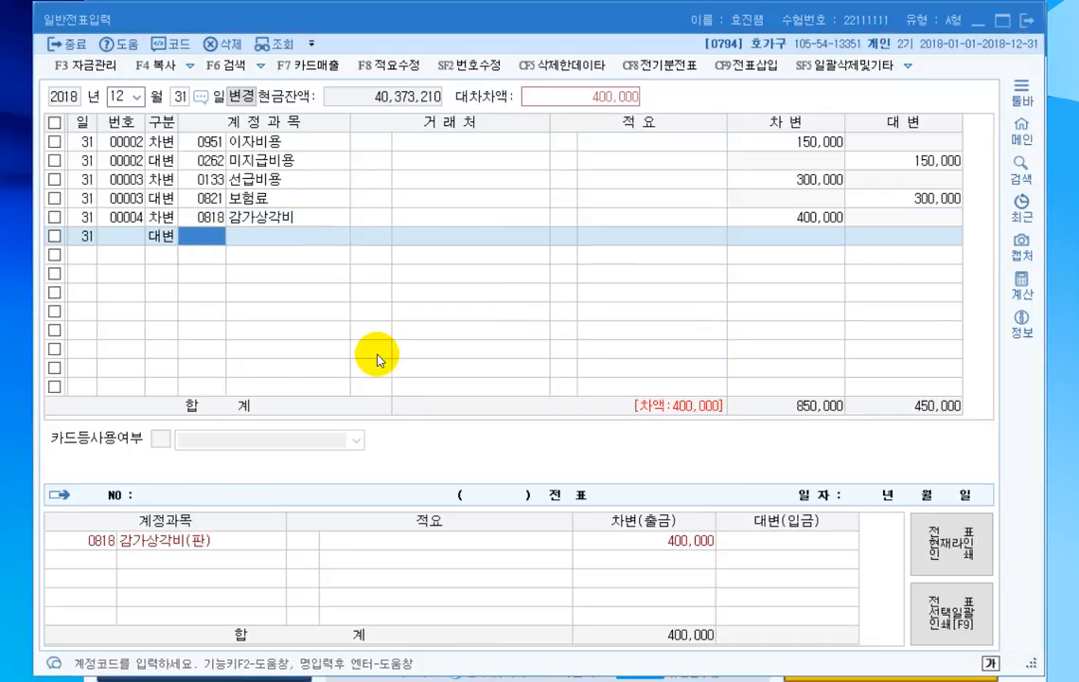
text(감가상각누)
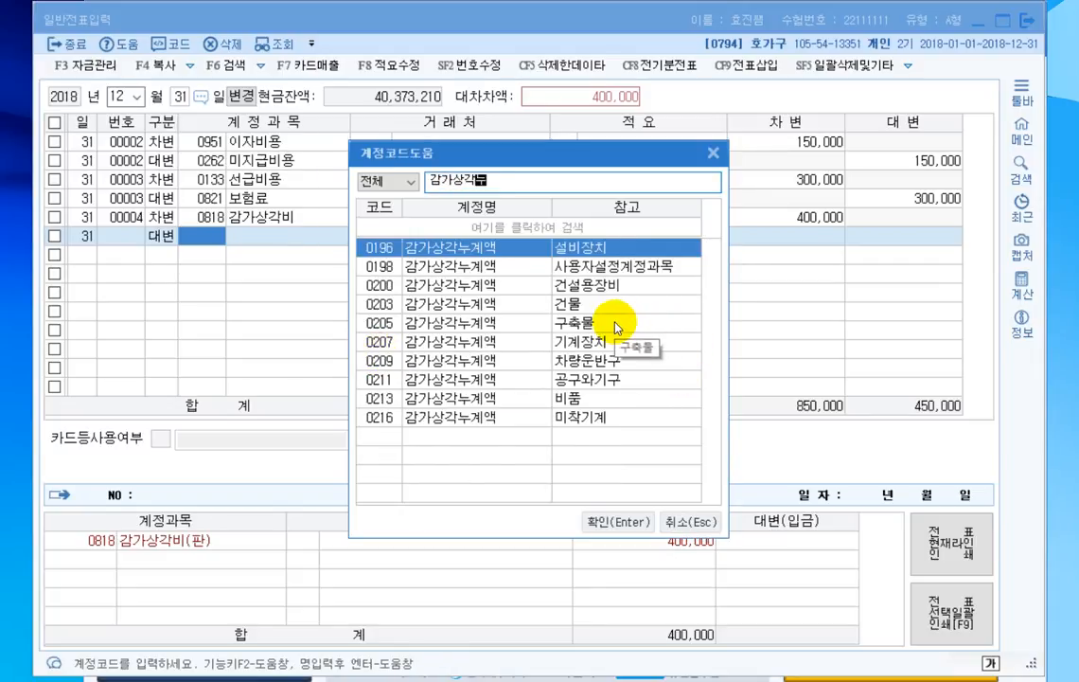
click(575, 362)
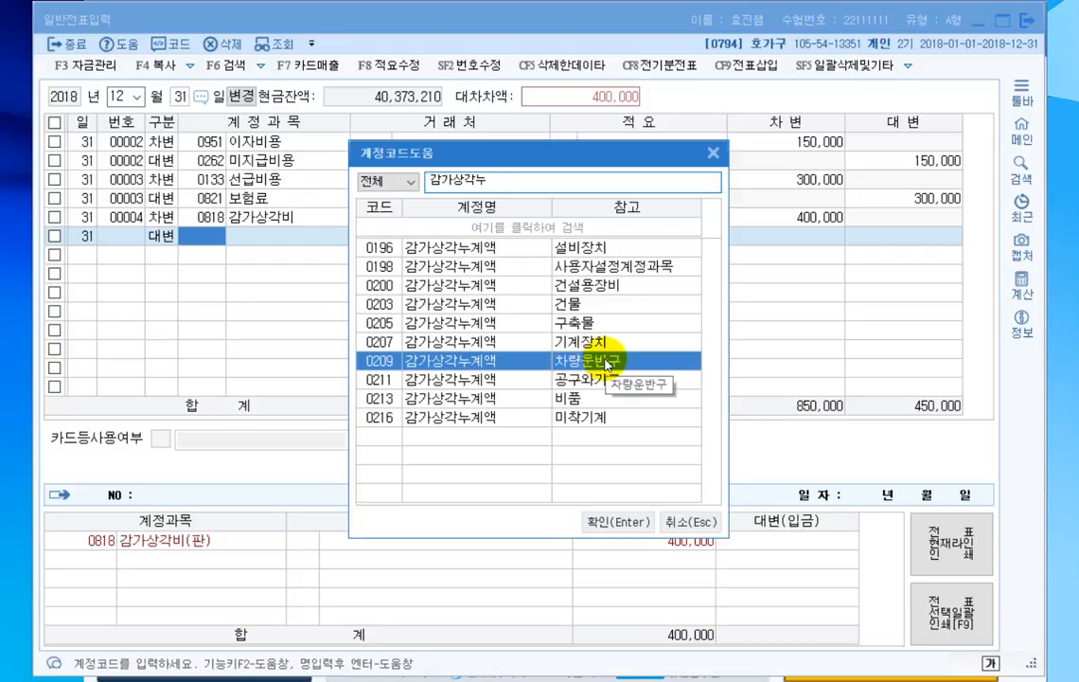
key(Return)
key(Return)
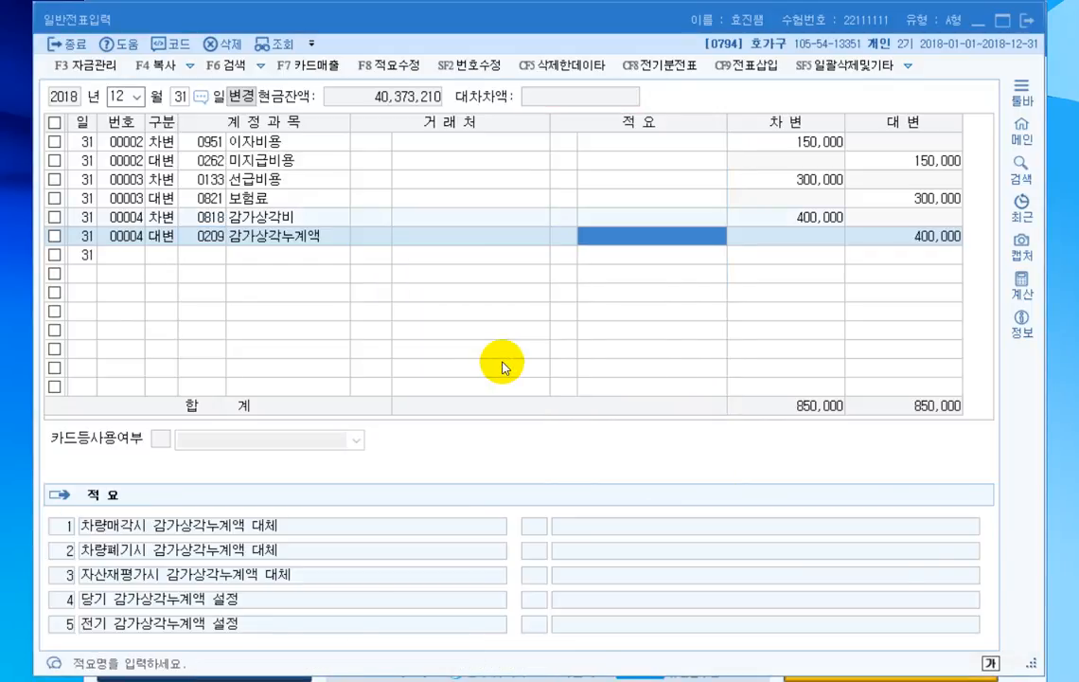
key(Return)
text(3)
key(Return)
- Add a credit line for 감가상각누계액 (0213, 비품) of 100,000 to the depreciation voucher
text(4)
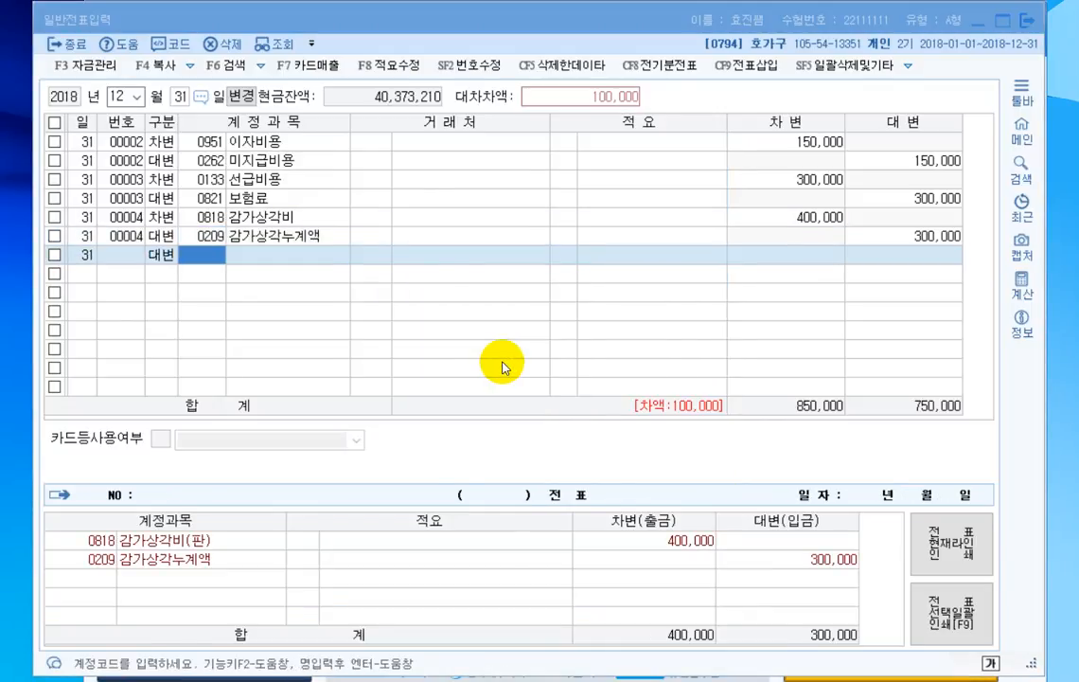
key(F2)
text(감가상ㄱ)
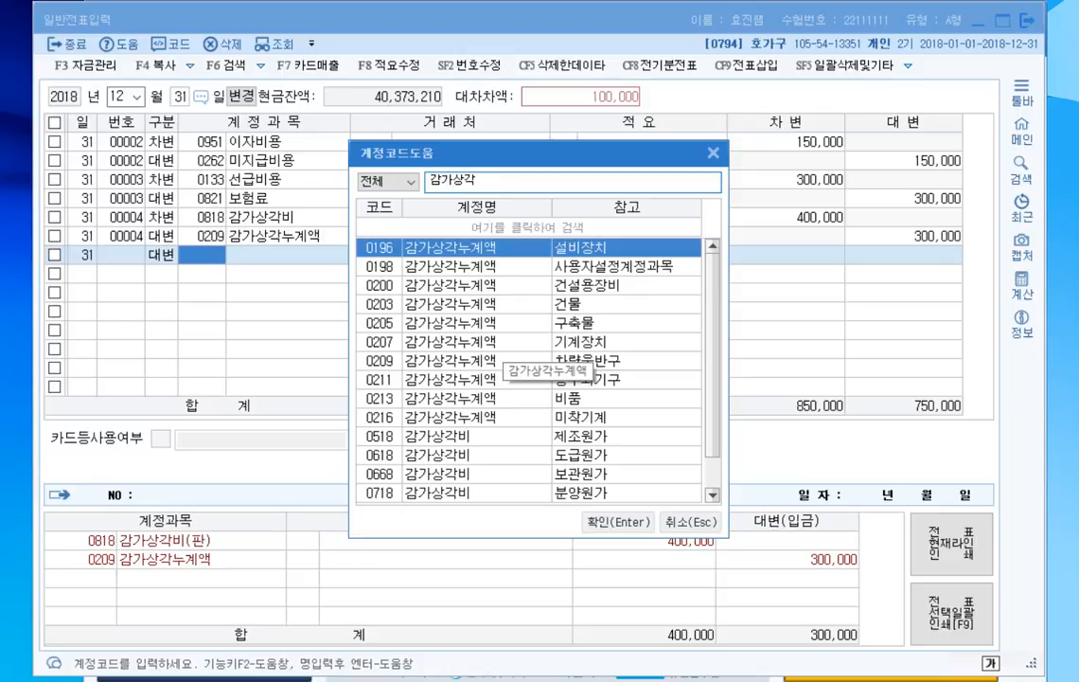
text(누계액)
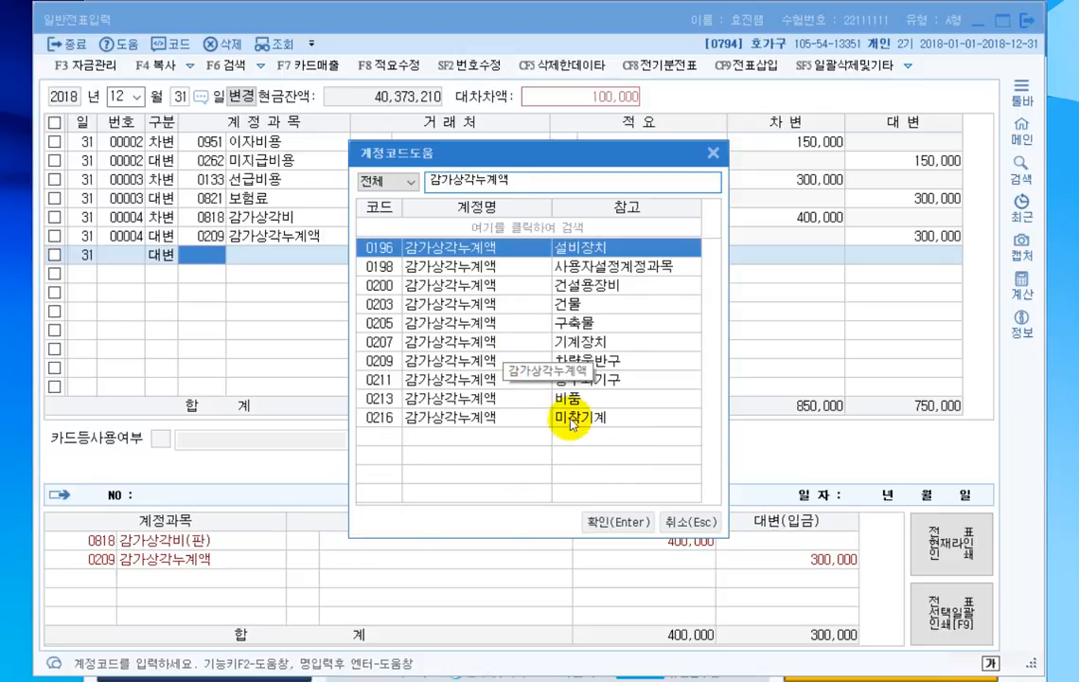
click(581, 402)
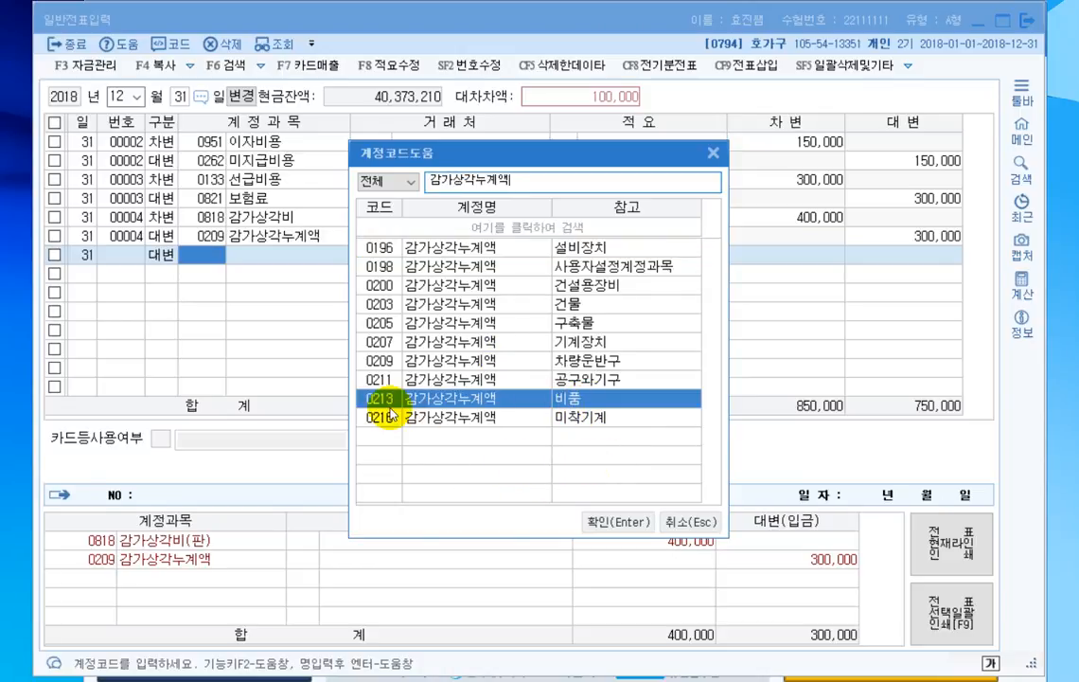
key(Return)
key(Return)
key(Return)
key(Return)
key(Return)
key(Return)
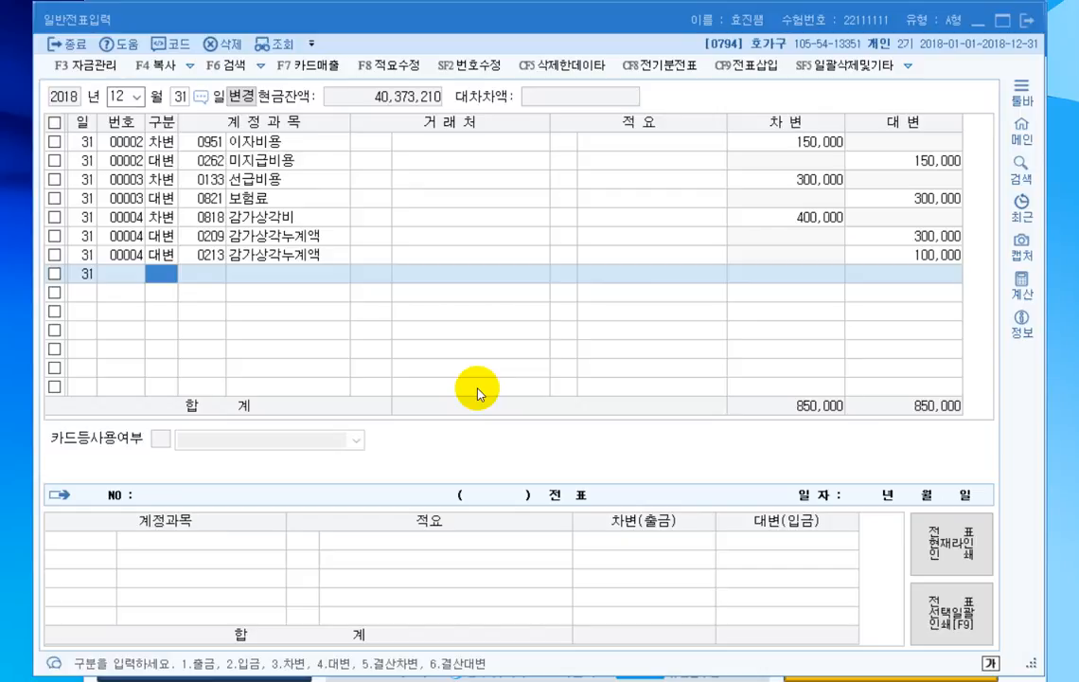
- Enter a debit line for 대손상각비 (0835, 판매관리비) of 1,297,000 as a new December 31 voucher
key(Return)
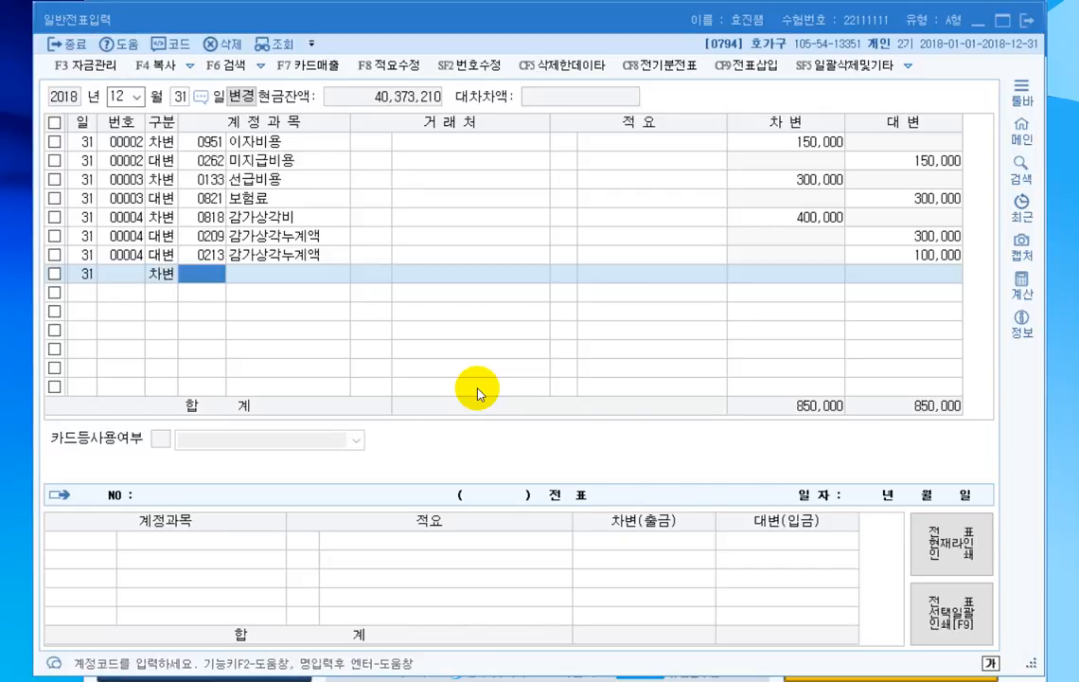
key(F2)
text(대손가)
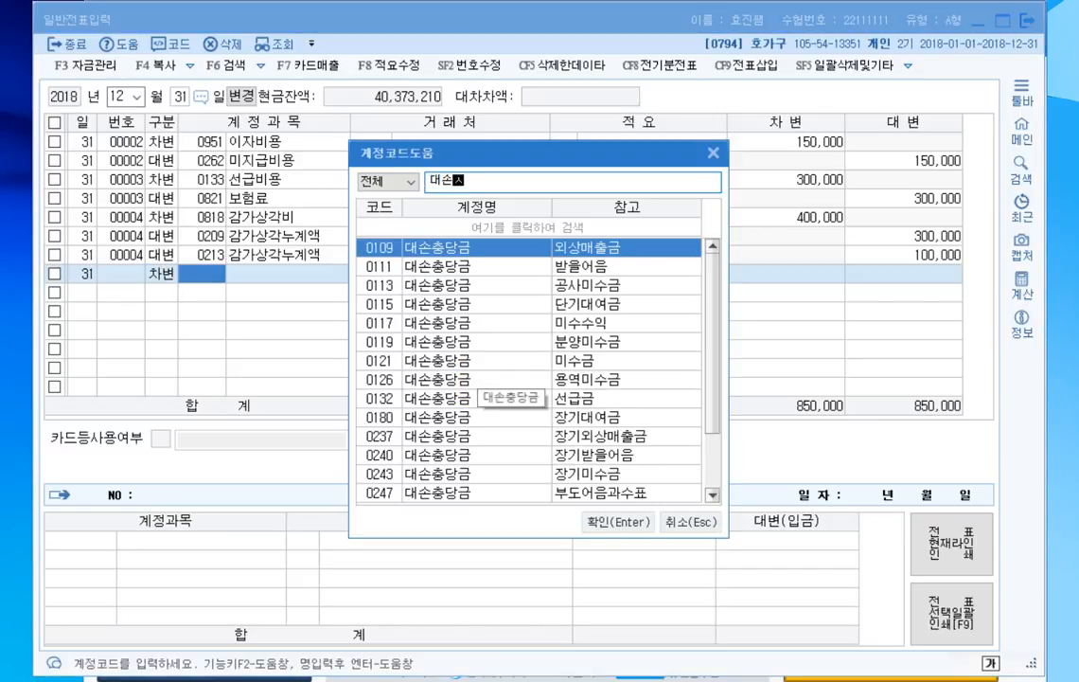
text(상각ㅂ)
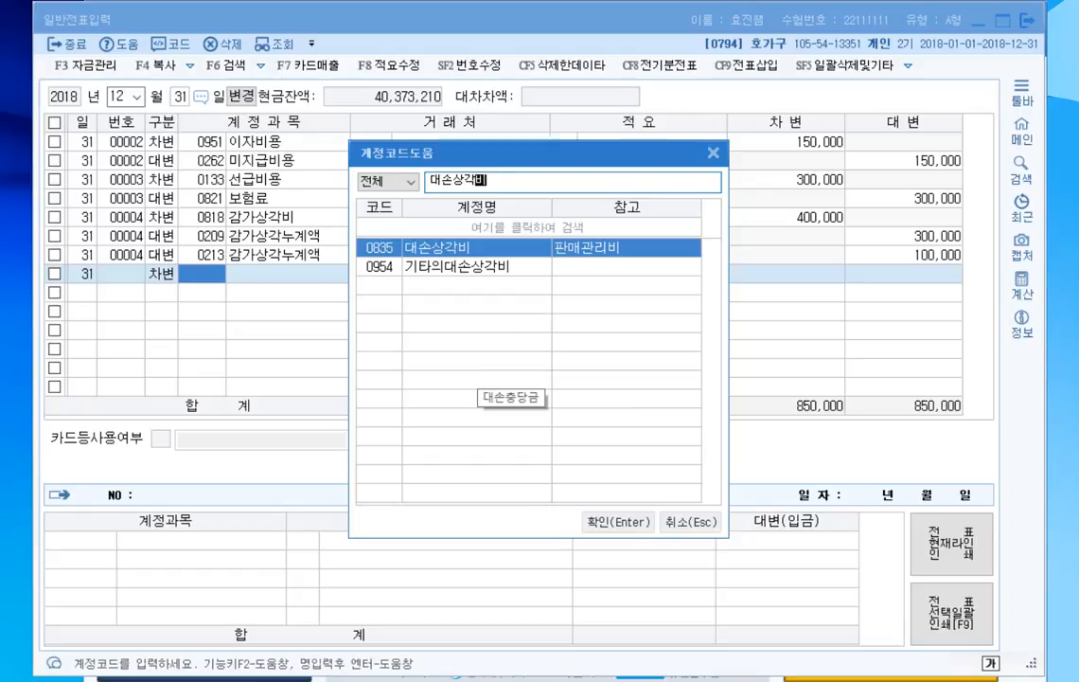
double_click(478, 247)
key(Return)
key(Return)
key(Return)
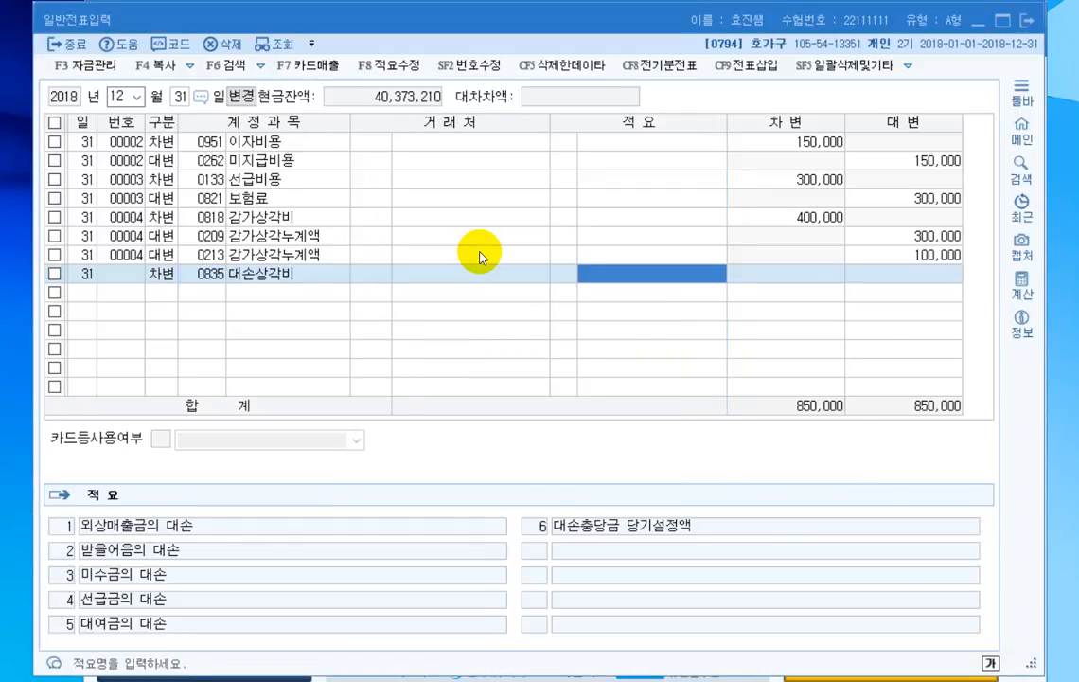
text(12)
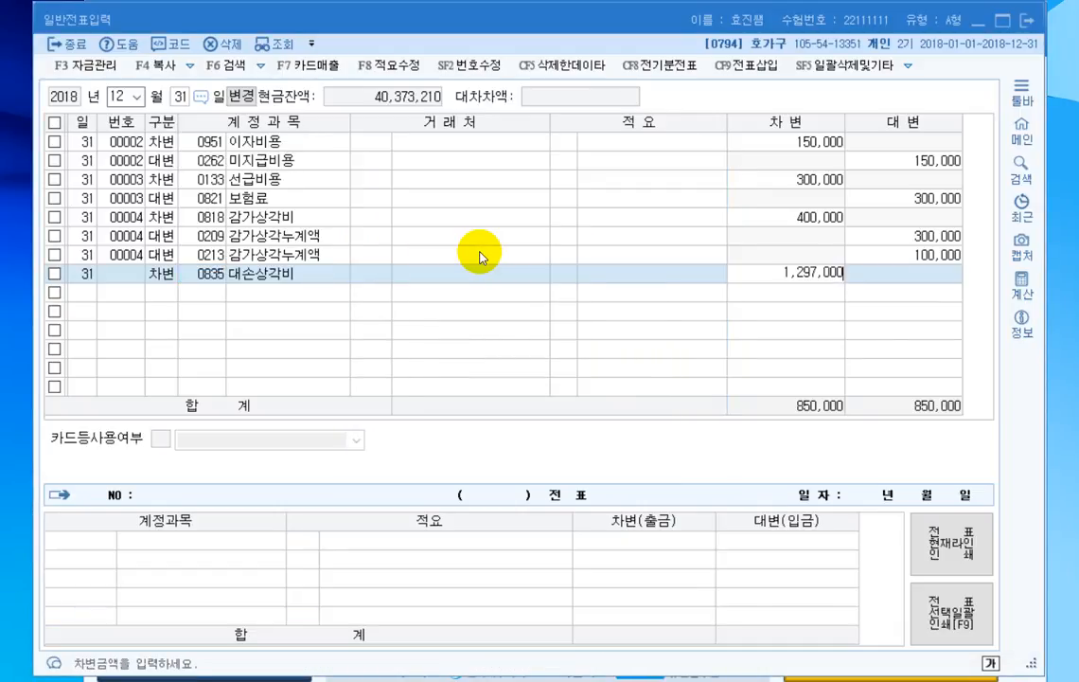
key(Return)
- Add a credit line for 대손충당금 (0109, 외상매출금) of 884,000 to the bad debt voucher
text(4)
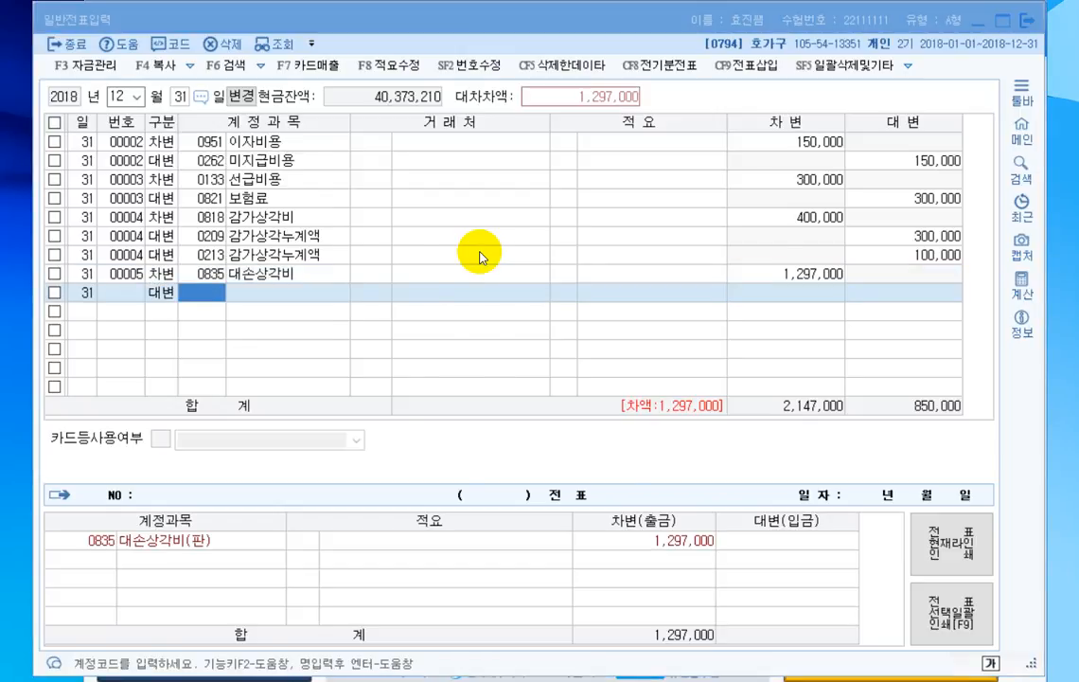
text(대손충당)
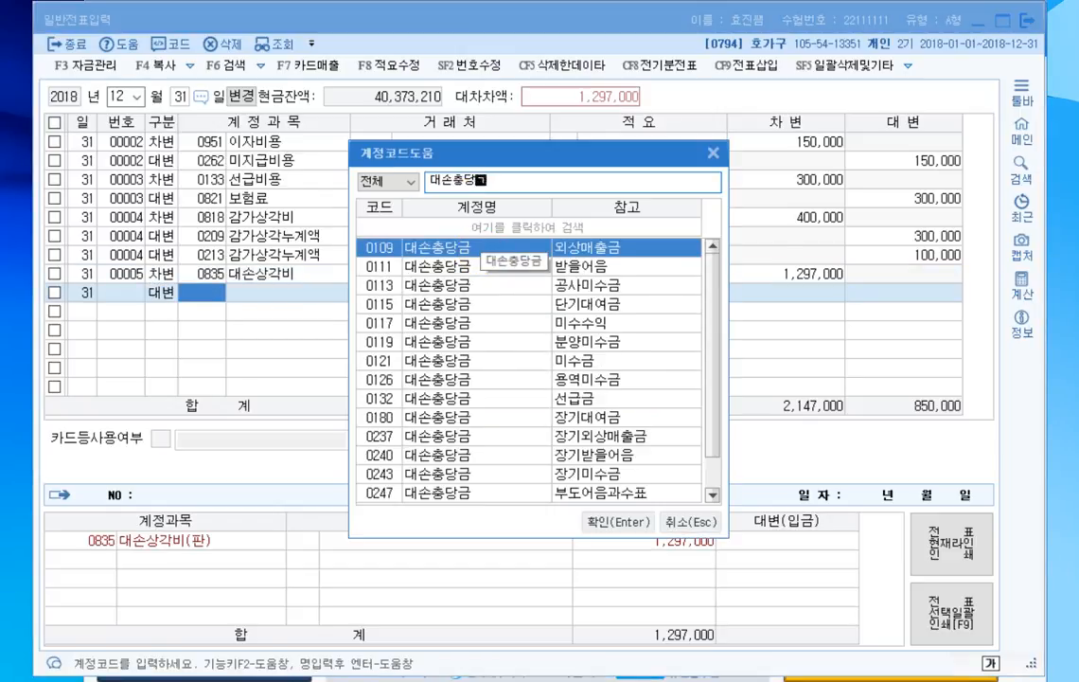
text(금)
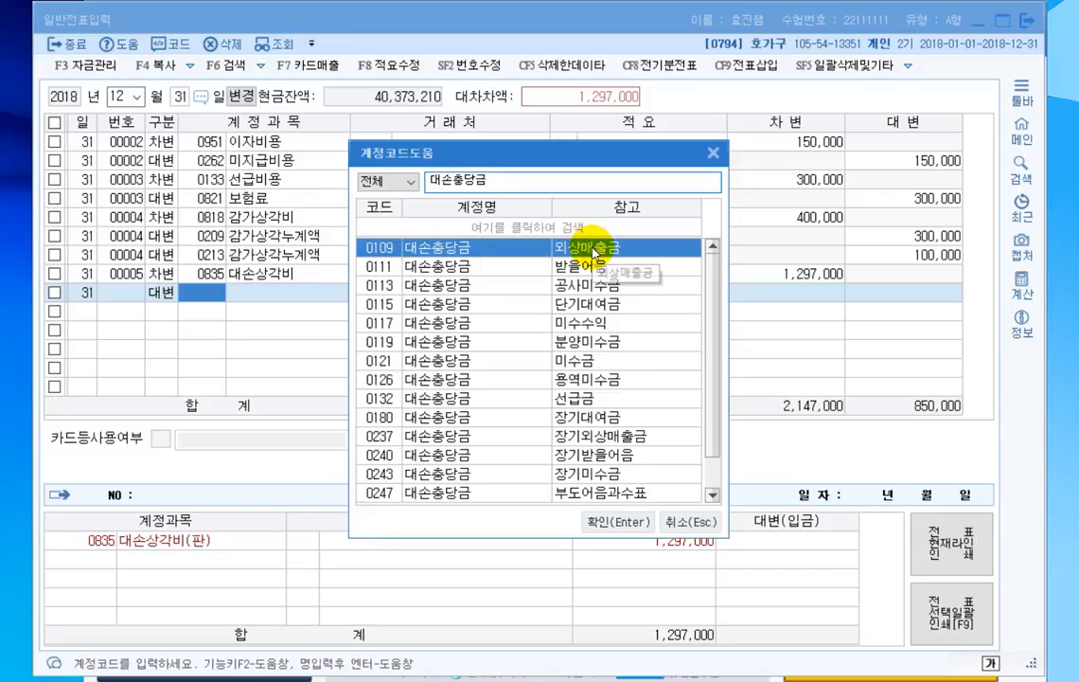
key(Return)
key(Return)
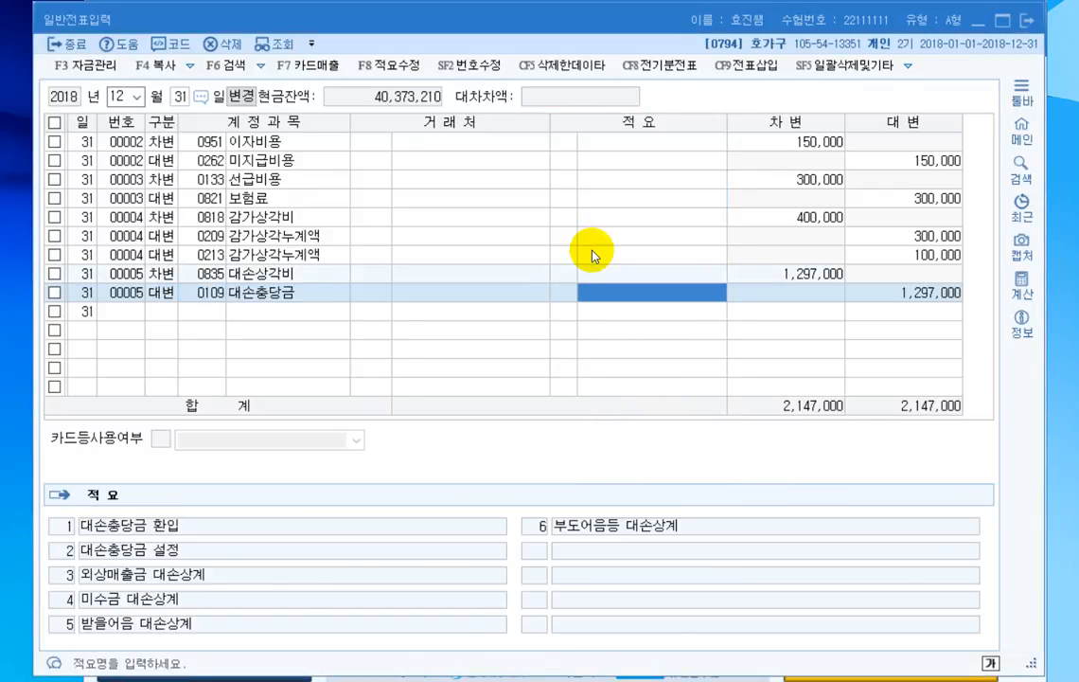
key(Return)
text(8840000)
key(Return)
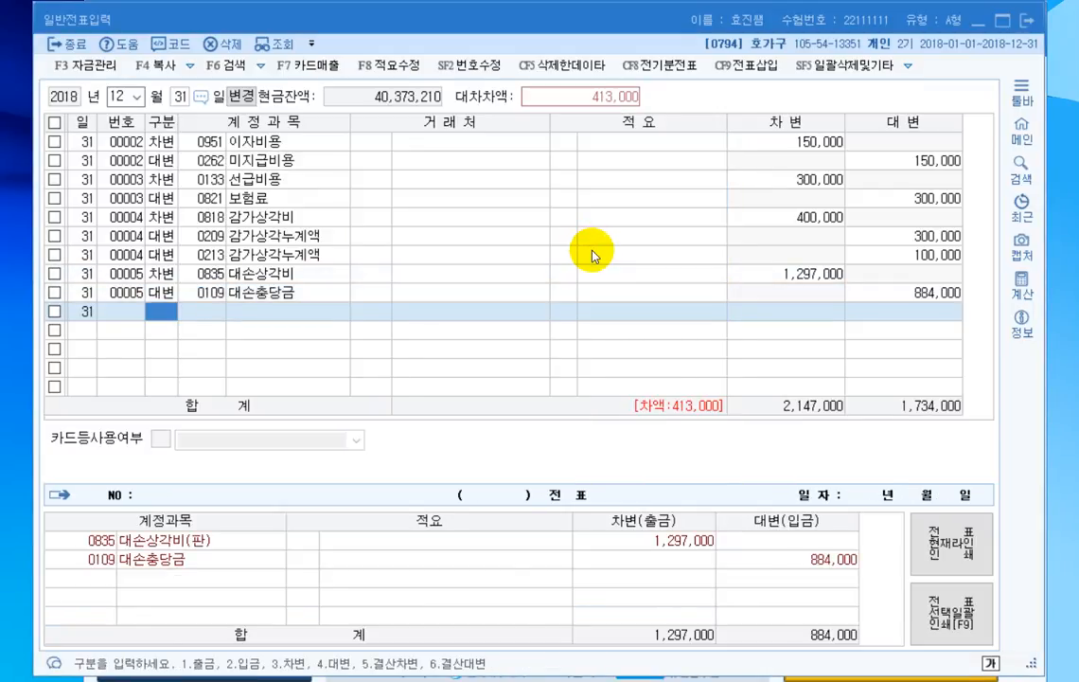
- Add a credit line for 대손충당금 (0111, 받을어음) of 413,000 to the bad debt voucher
text(4대손ㅊ)
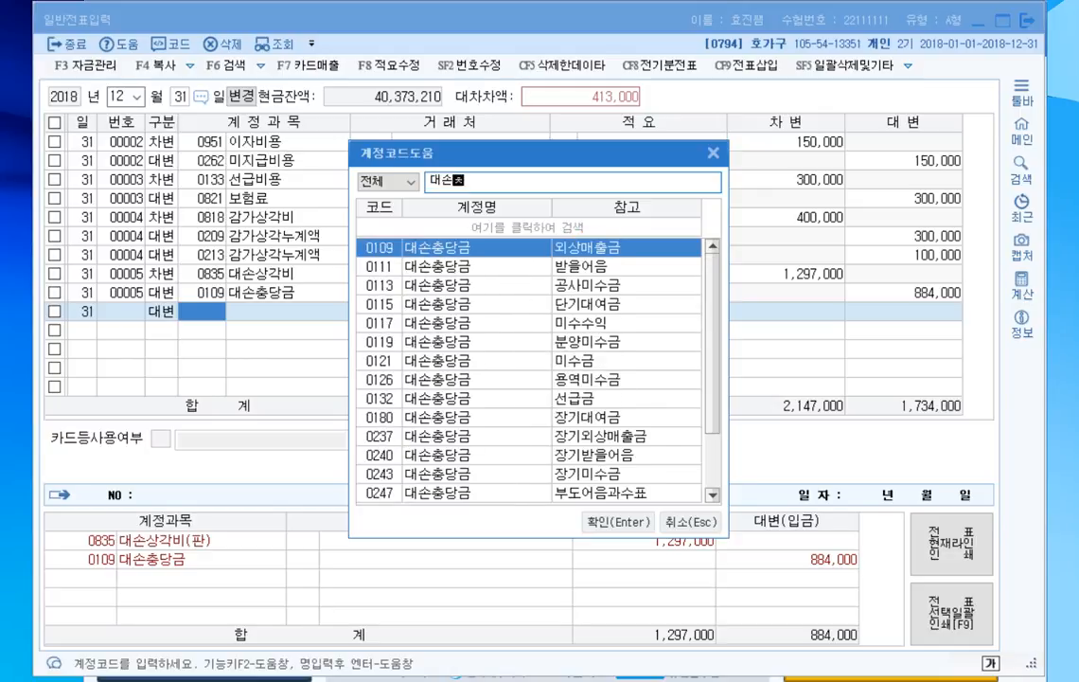
text(충당ㄱ)
click(658, 265)
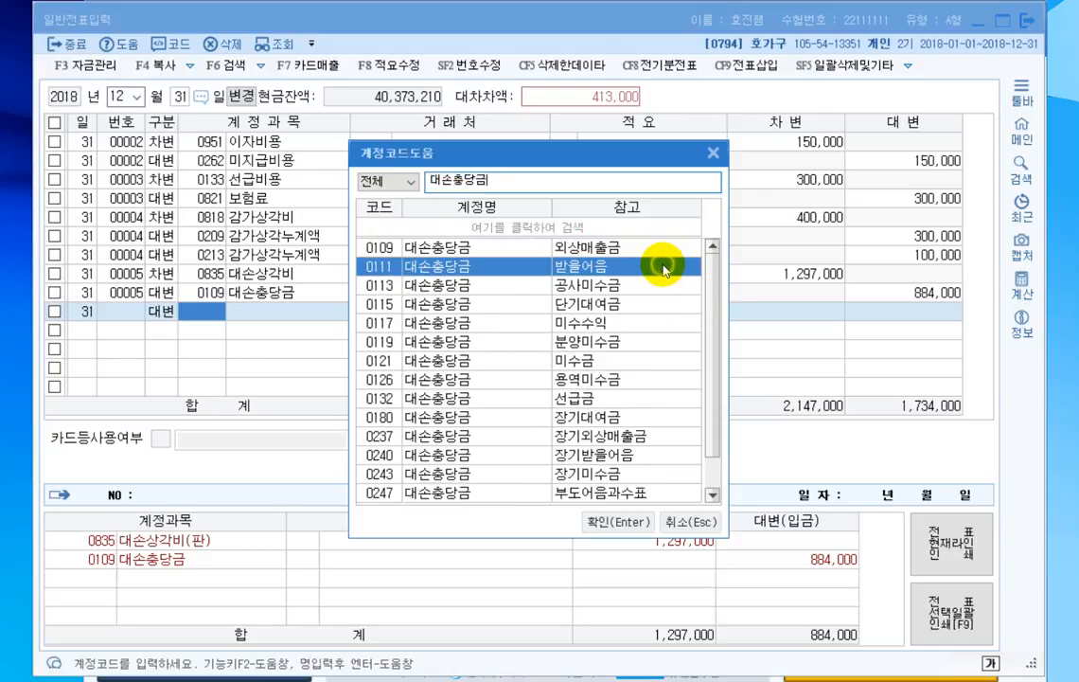
double_click(662, 268)
key(Return)
key(Return)
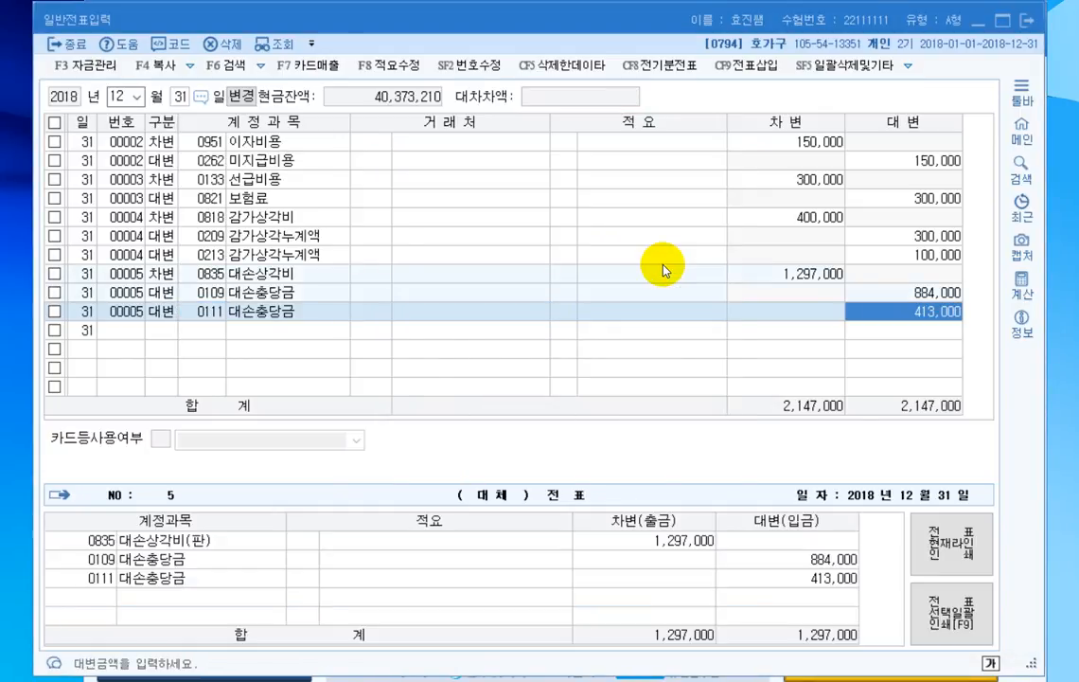
key(Return)
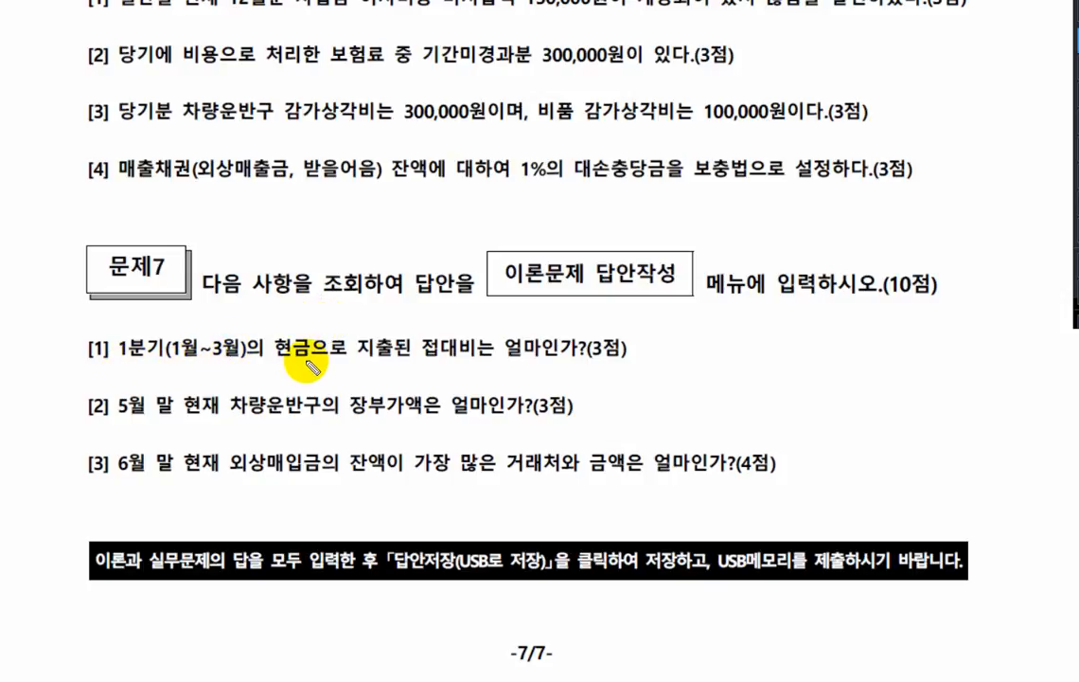
- Circle 현금 and underline 접대비 and 1월~3월 in question [1] of 문제7 on the exam sheet
mouse_move(304, 337)
mouse_down()
mouse_move(270, 350)
mouse_move(306, 360)
mouse_up()
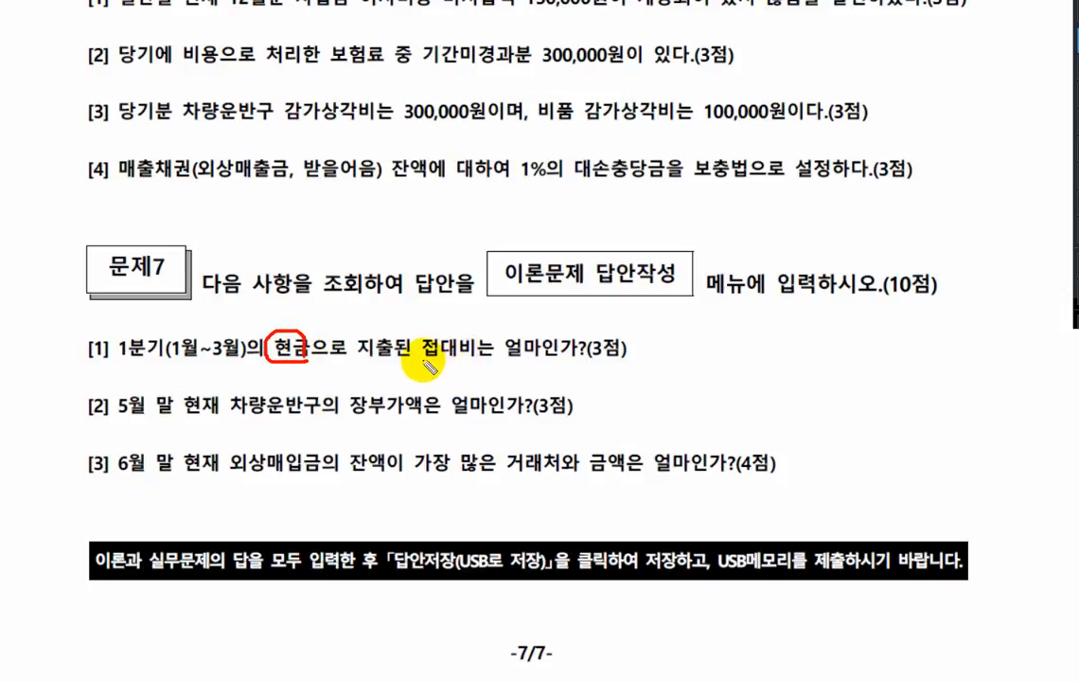
drag(425, 361, 486, 360)
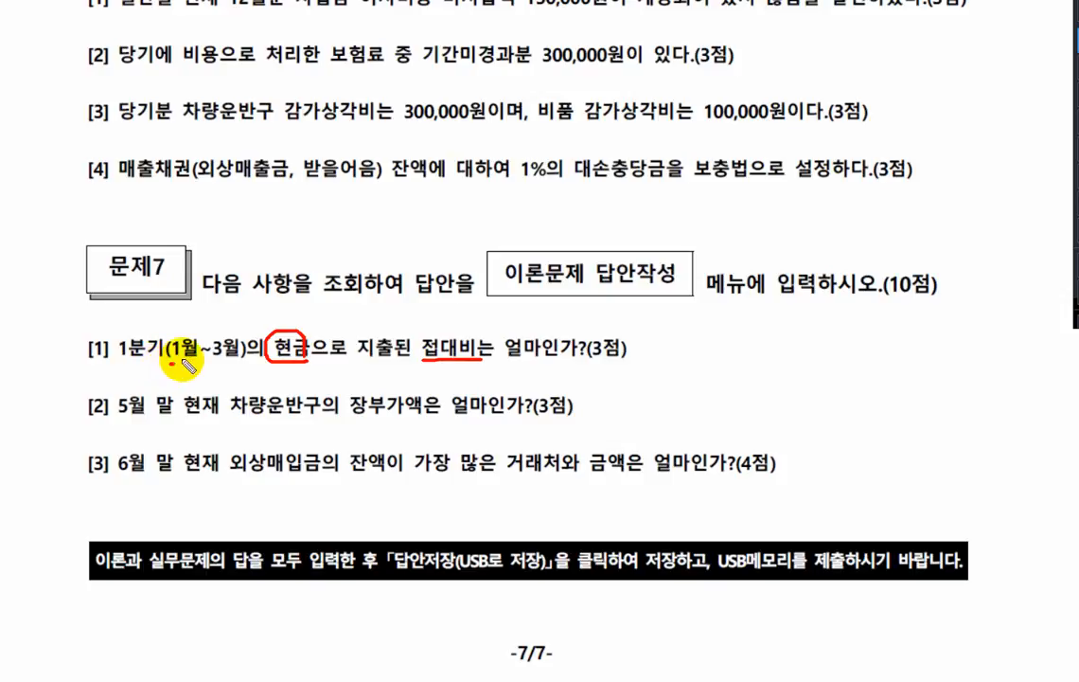
drag(173, 358, 243, 359)
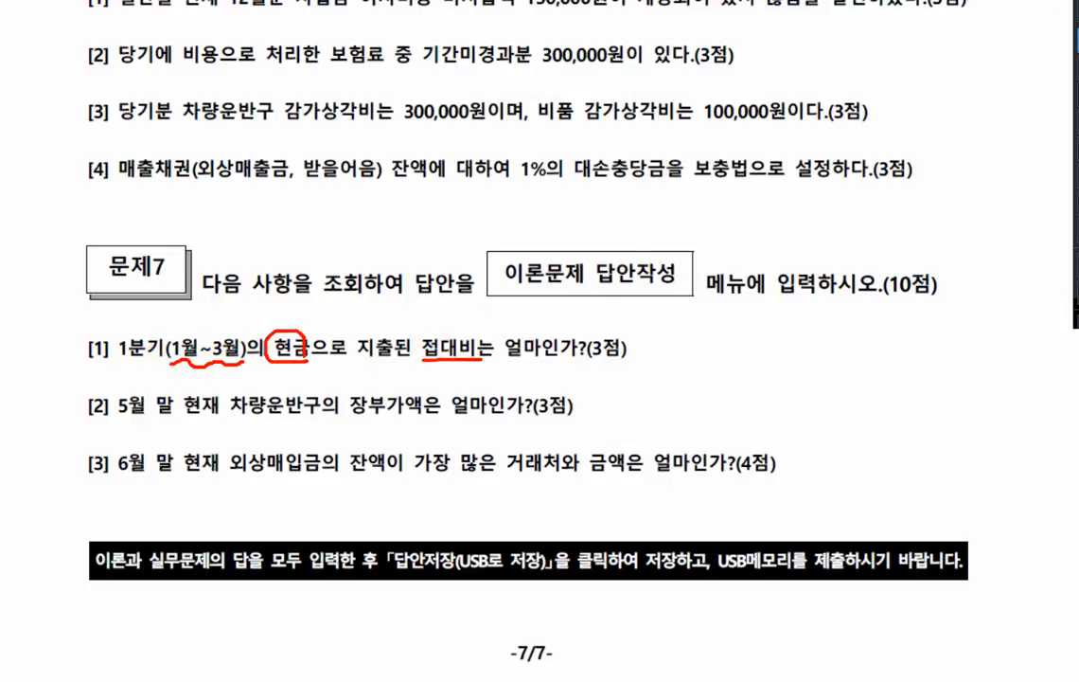
- Switch to KcLep and look up the cash 접대비 in the 월계표 for January to March 2018
click(1075, 3)
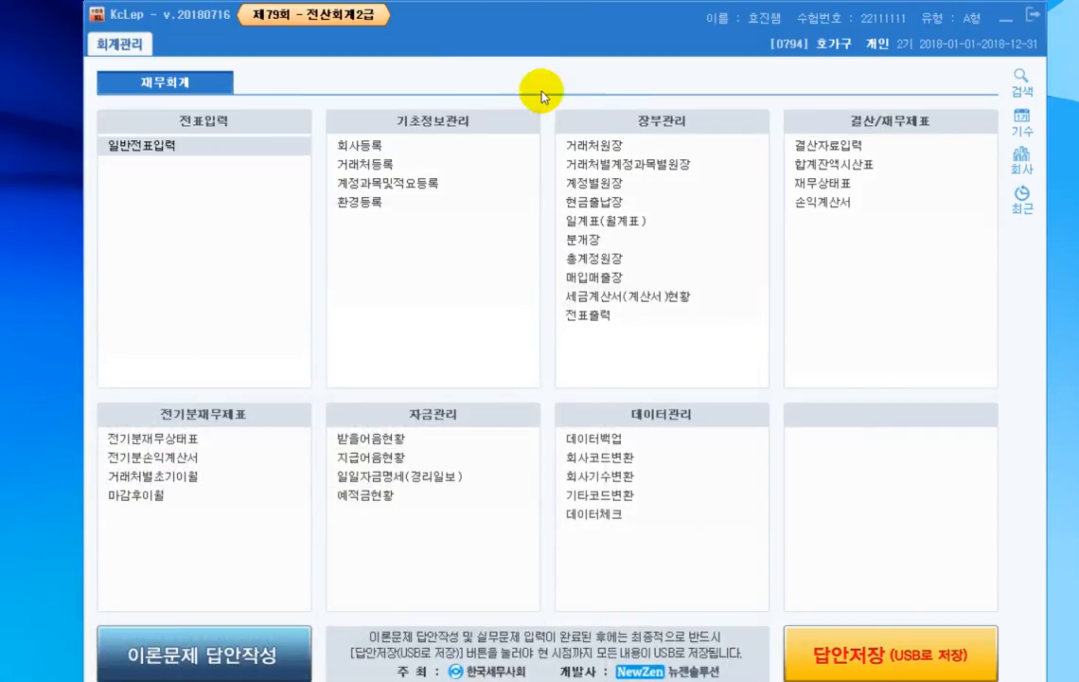
click(618, 221)
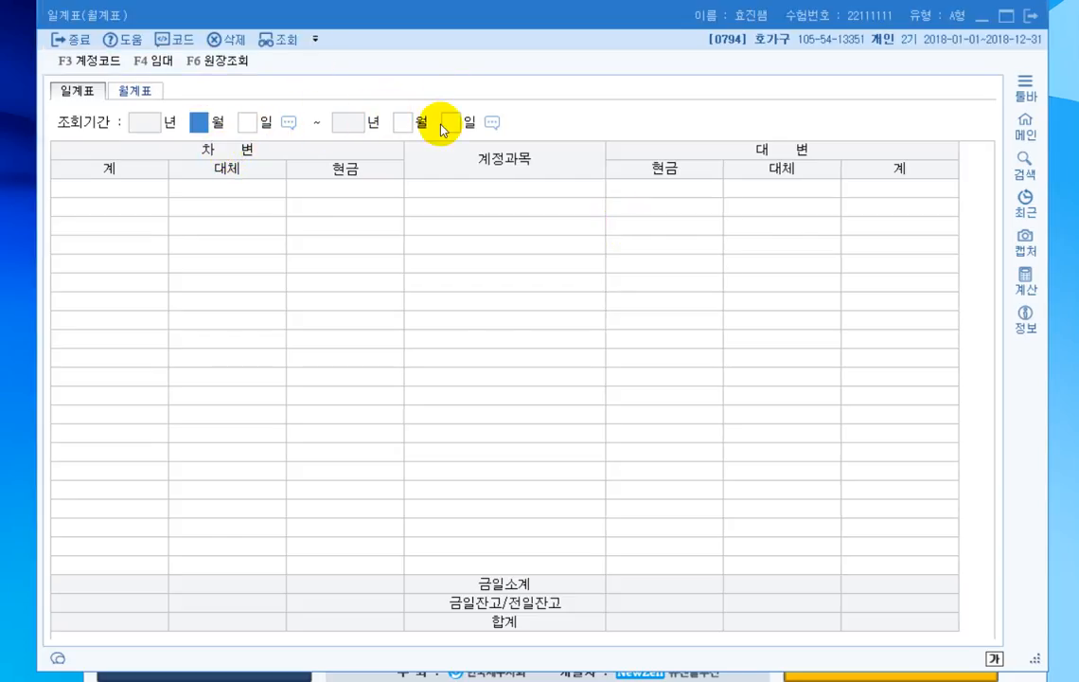
click(149, 94)
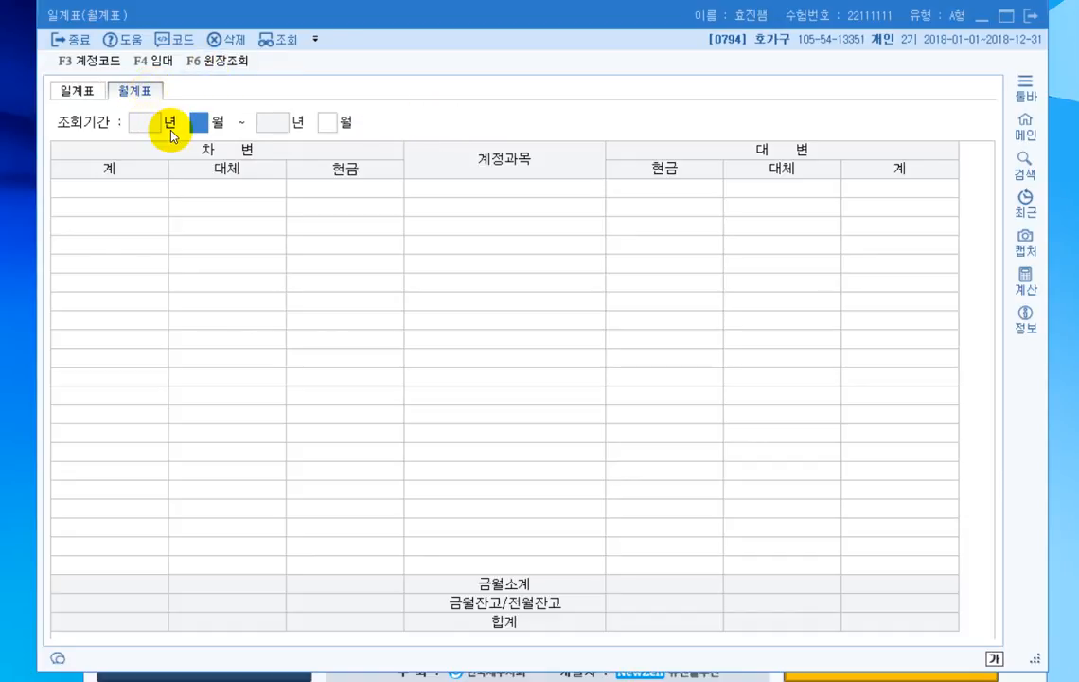
text(1)
key(Return)
text(3)
key(Return)
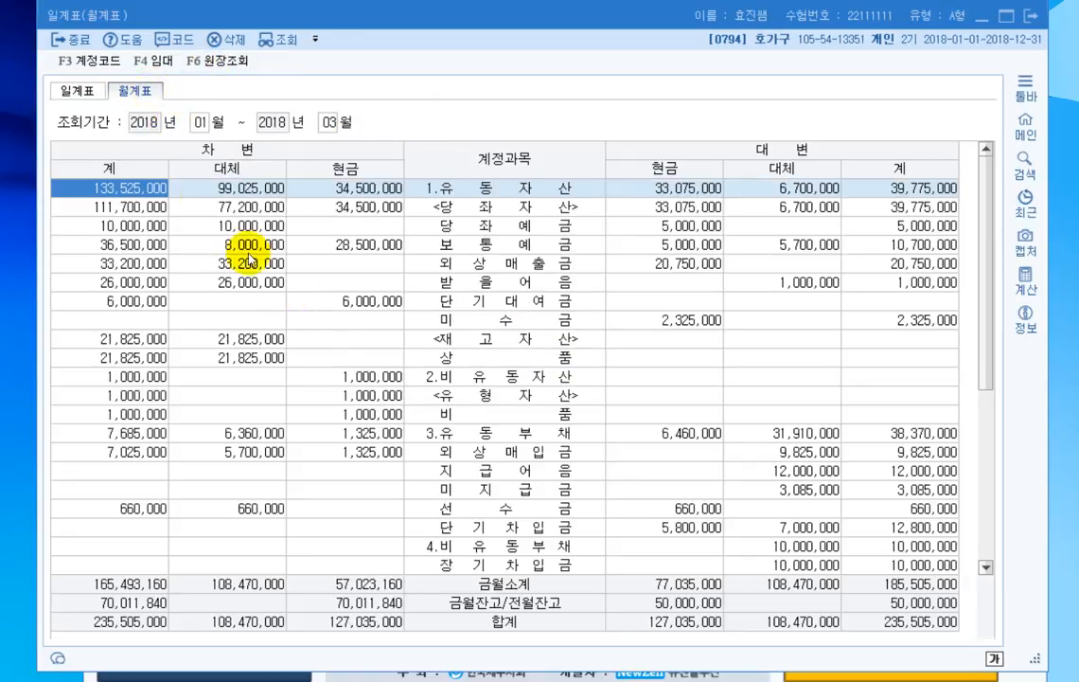
scroll(332, 409, down, 5)
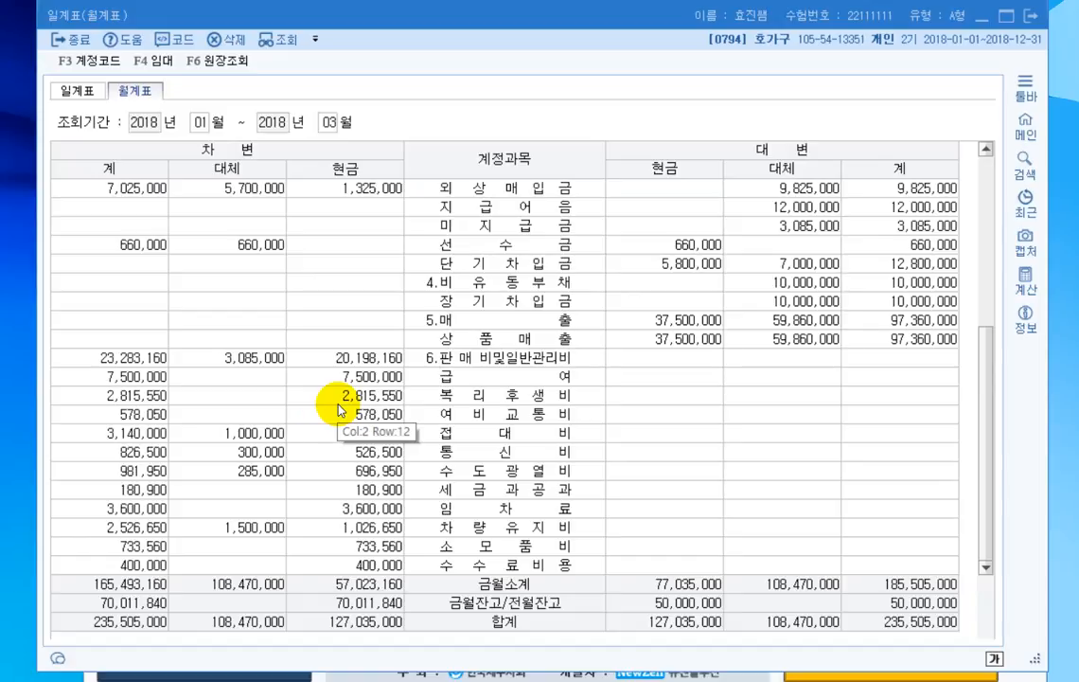
- Mark the 접대비 row and its cash debit amount in the 월계표, and close the report
click(400, 450)
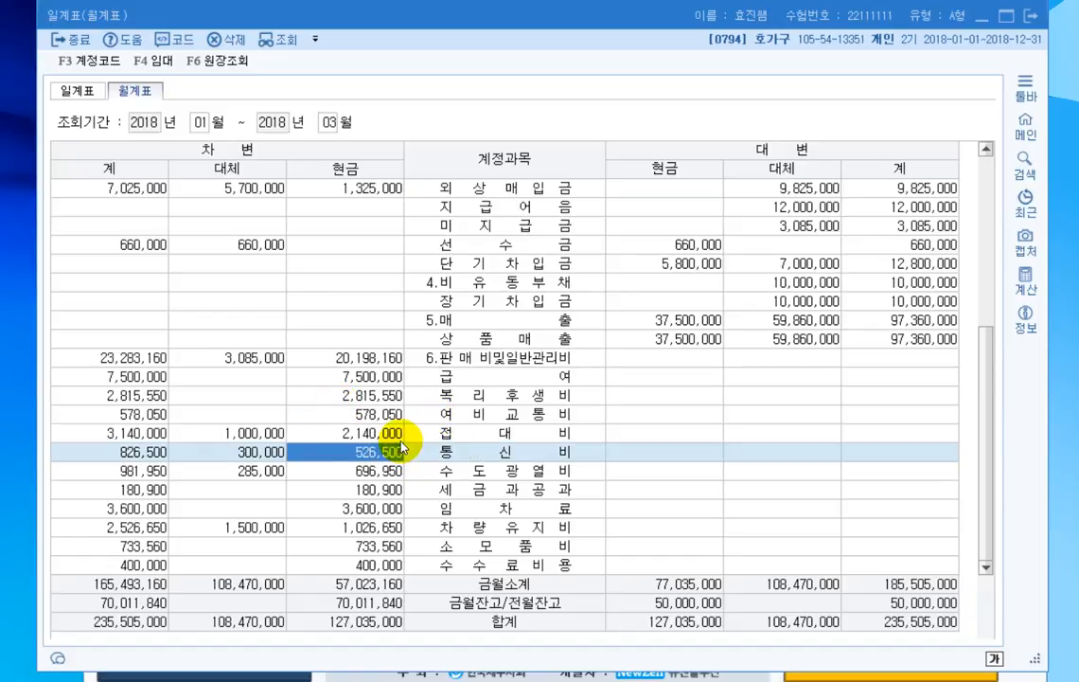
key(Up)
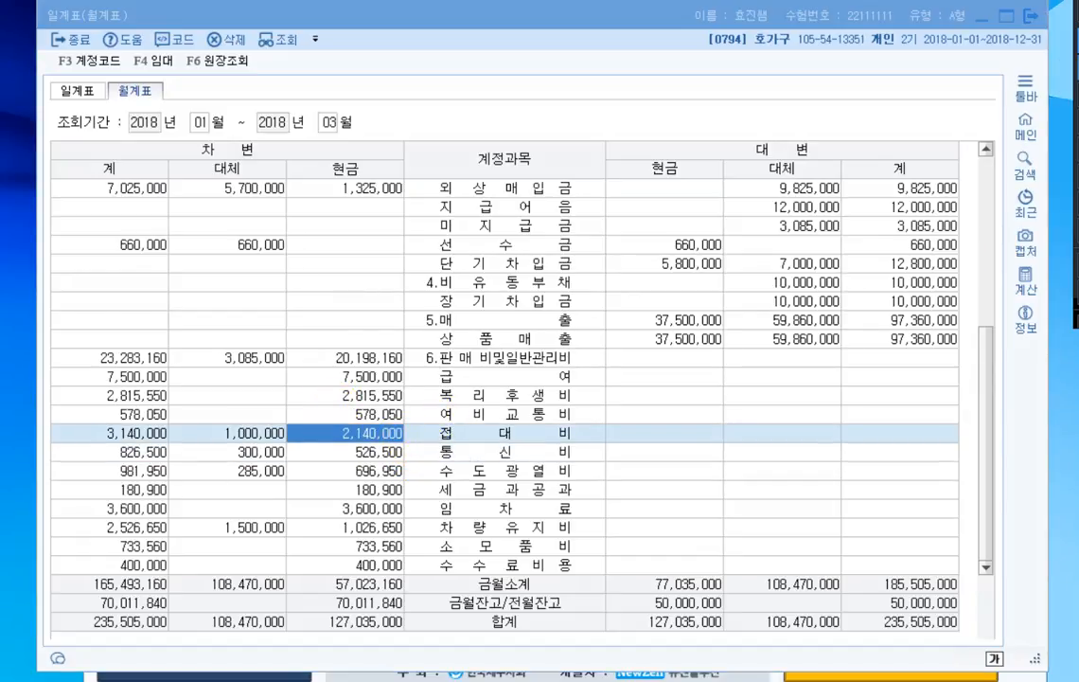
drag(439, 434, 574, 432)
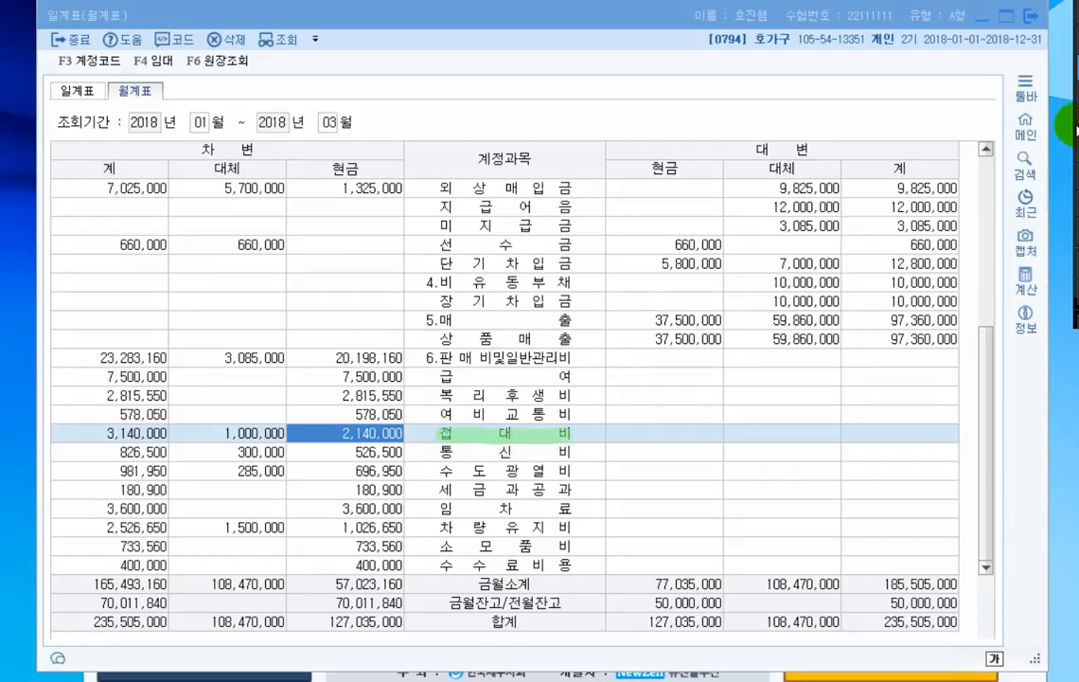
mouse_move(366, 166)
mouse_down()
mouse_move(317, 176)
mouse_move(371, 163)
mouse_move(361, 423)
mouse_up()
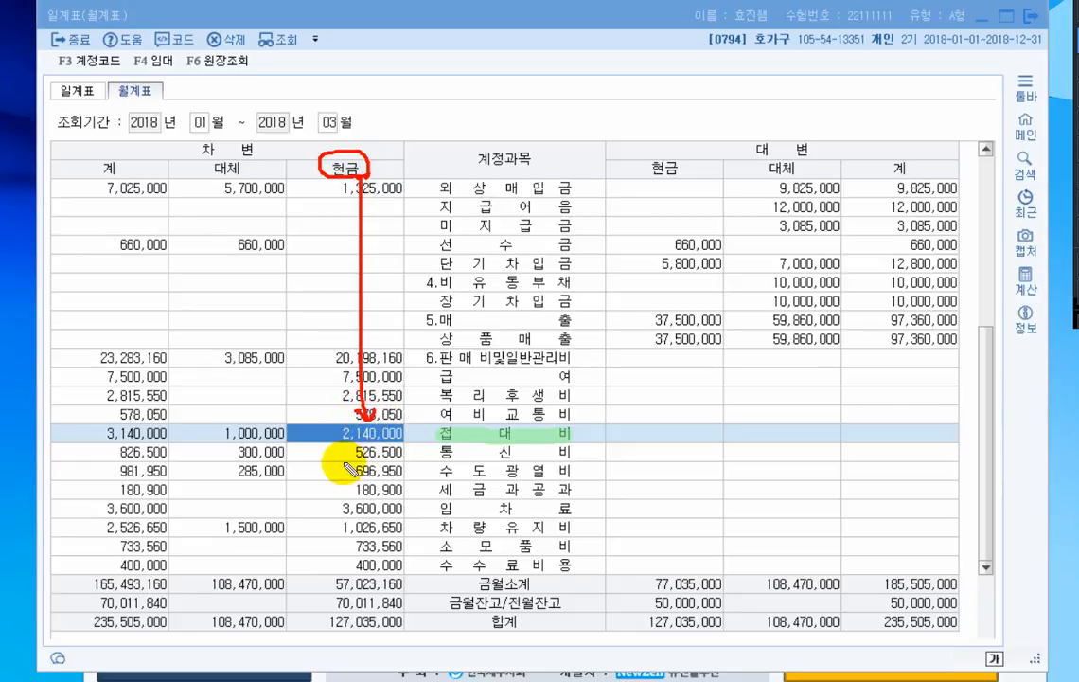
drag(334, 442, 405, 441)
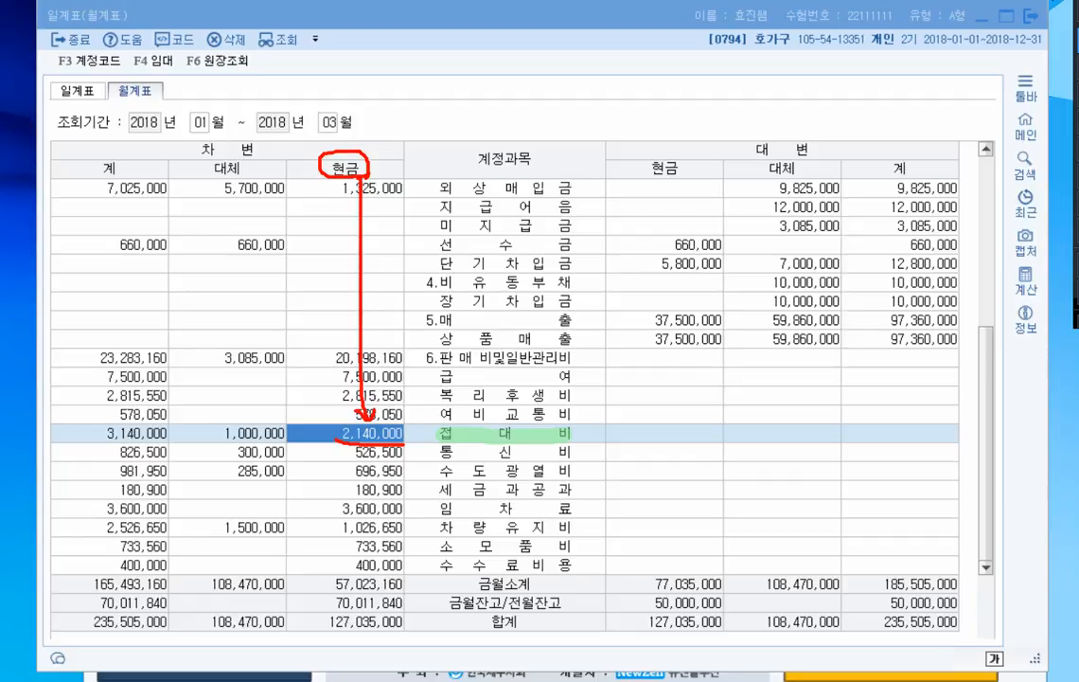
click(1029, 16)
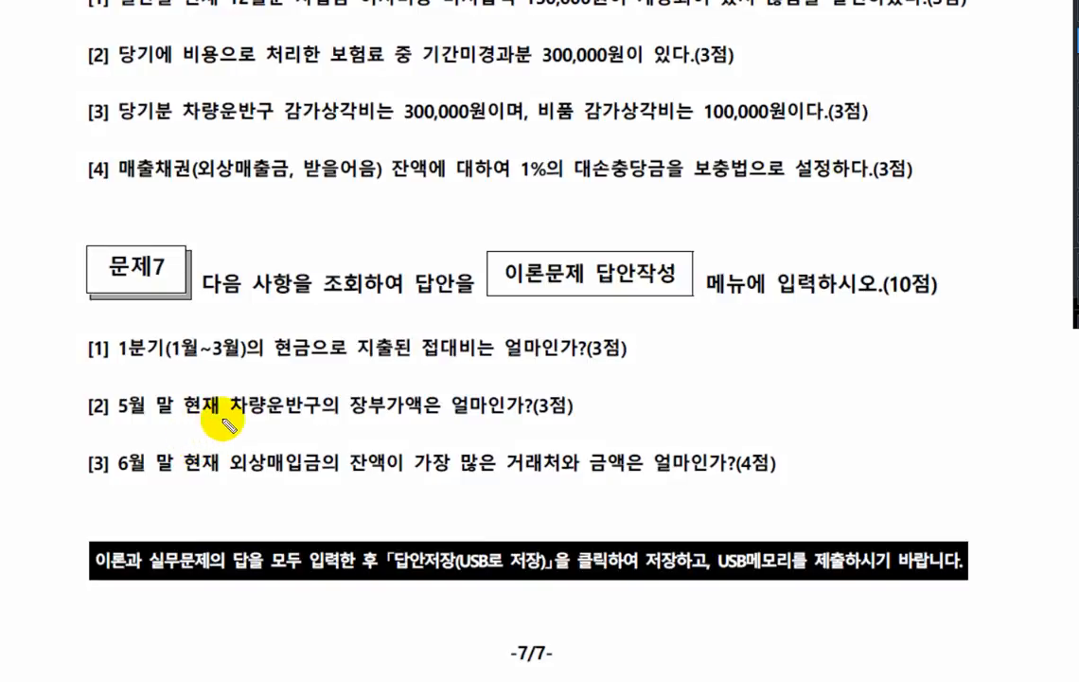
- Underline 차량운반구 and 장부가액, note 자산, and circle 5월 in question [2] on the exam sheet, and clear the markings
drag(230, 420, 440, 414)
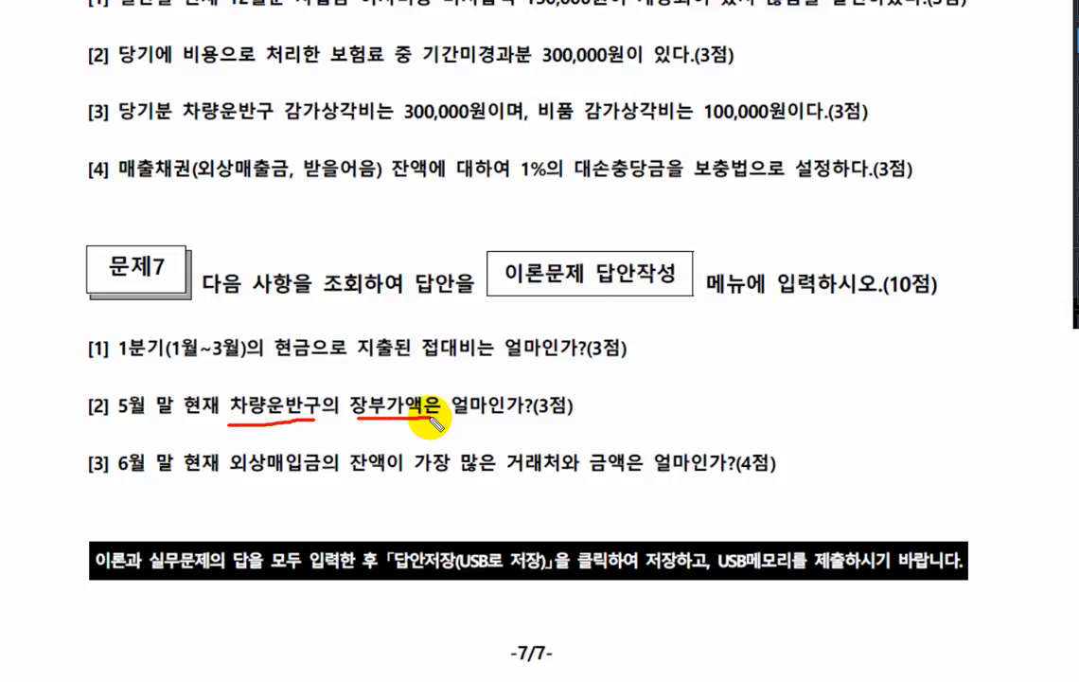
mouse_move(277, 433)
mouse_down()
mouse_move(309, 425)
mouse_move(331, 443)
mouse_move(345, 429)
mouse_move(356, 445)
mouse_move(370, 426)
mouse_move(379, 434)
mouse_move(363, 459)
mouse_up()
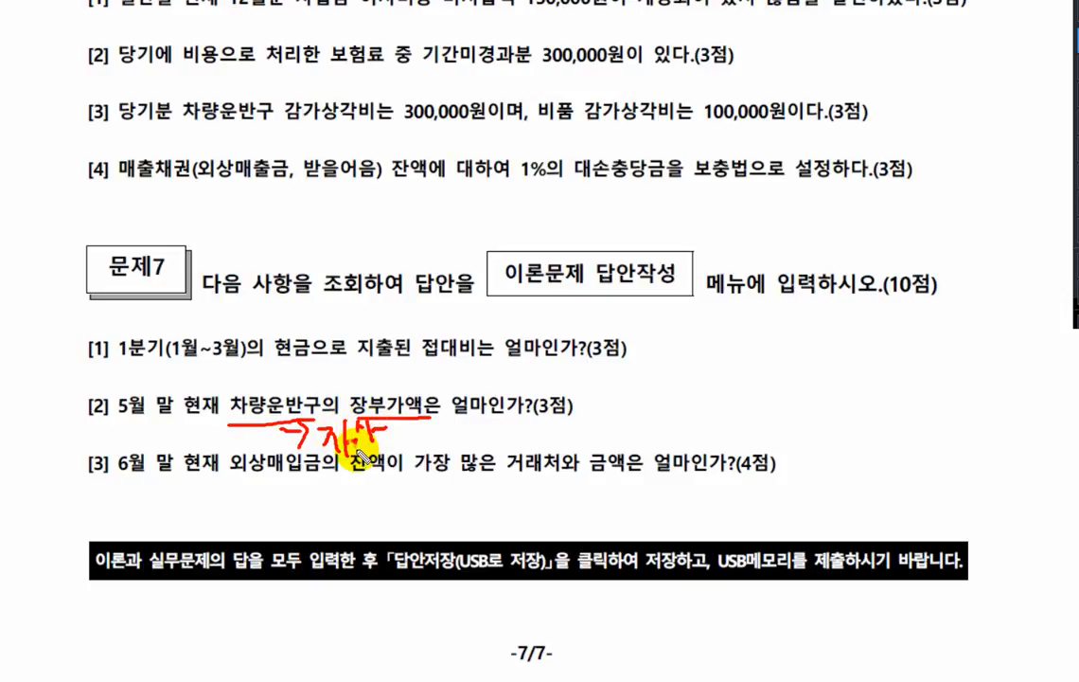
click(144, 413)
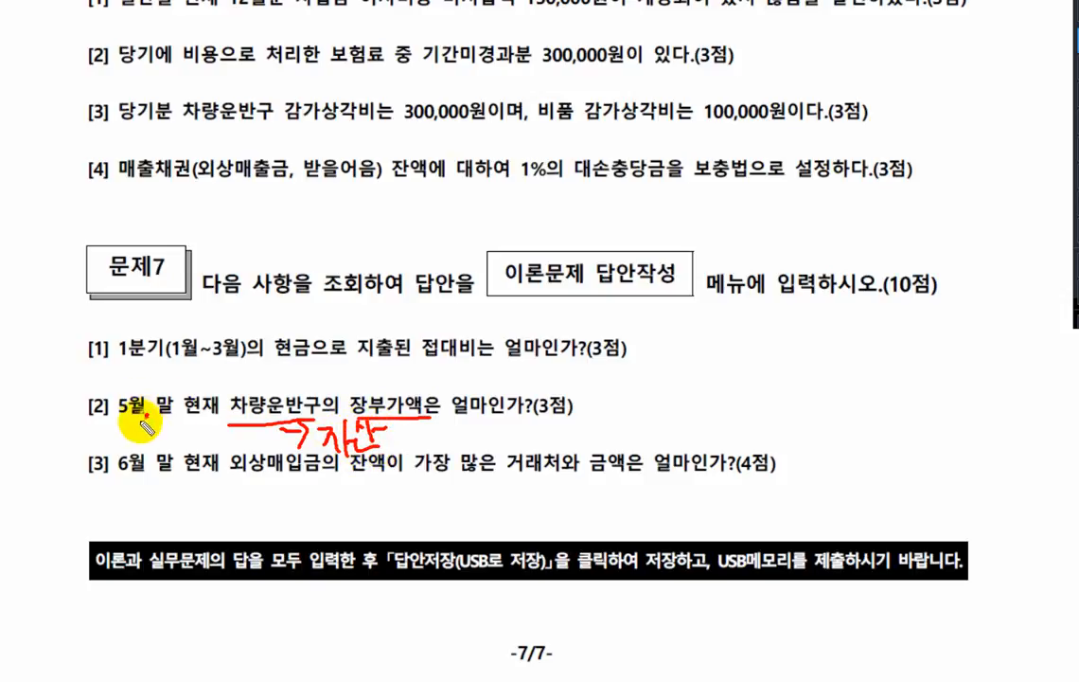
mouse_move(149, 390)
mouse_down()
mouse_move(116, 406)
mouse_move(144, 388)
mouse_up()
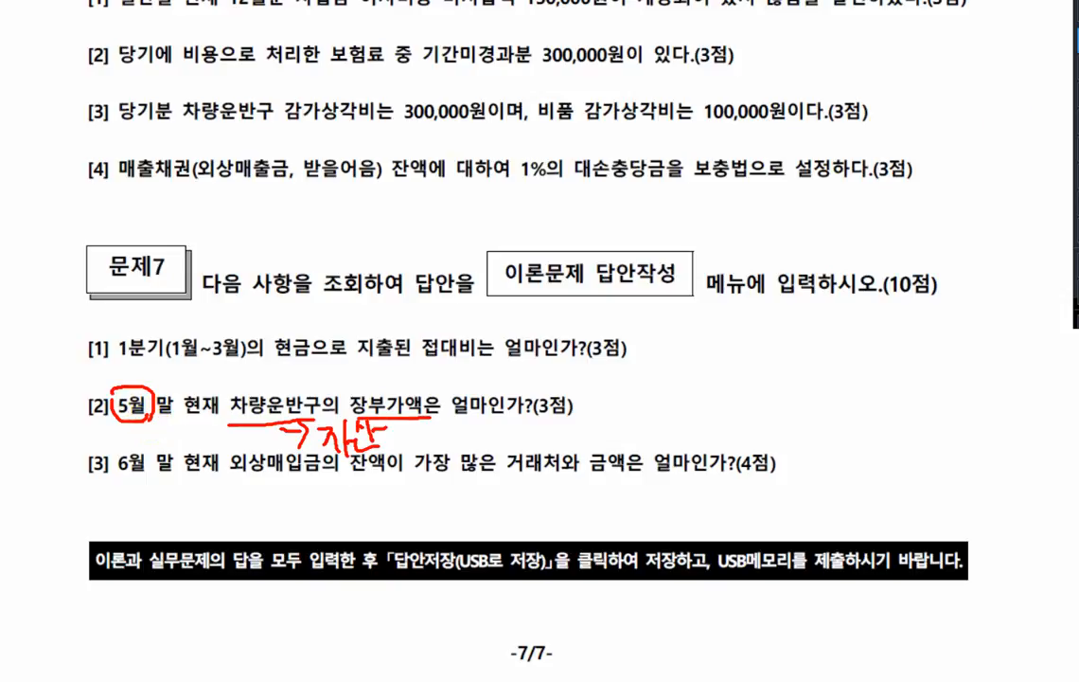
key(Escape)
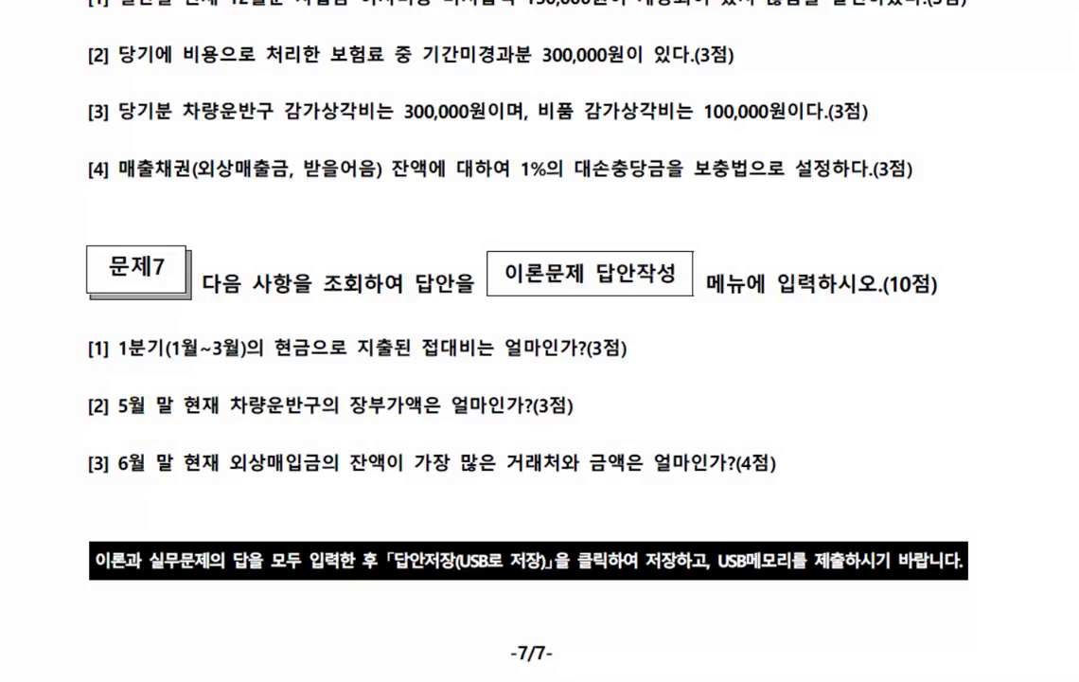
- Switch to KcLep and look up 차량운반구 in the 재무상태표 for May 2018
key(alt+Tab)
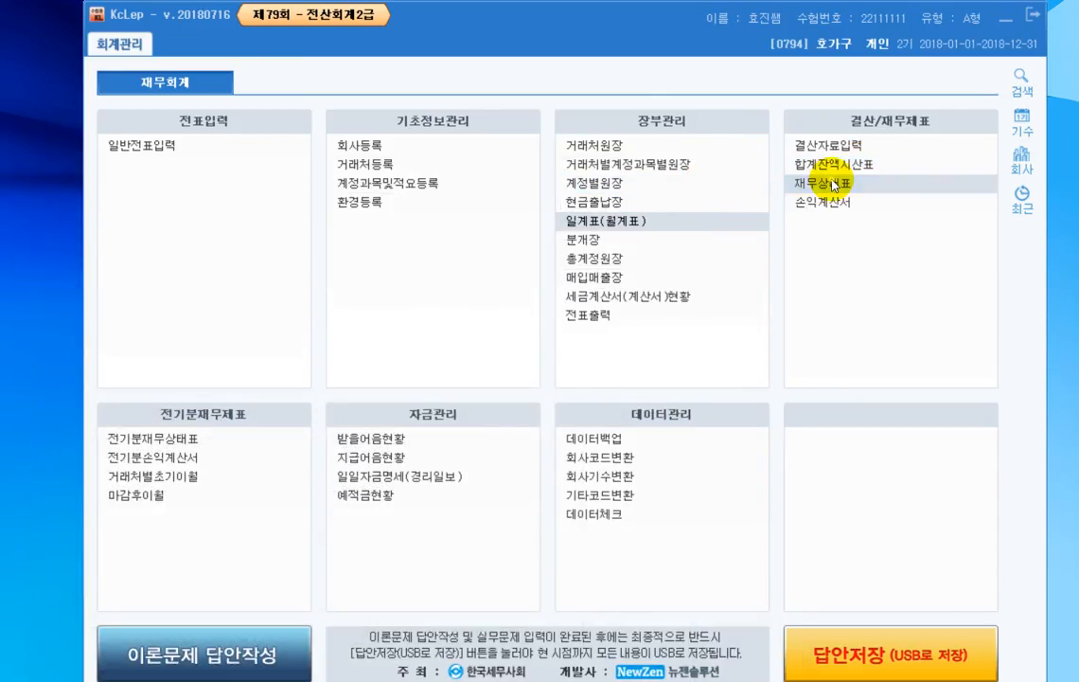
click(831, 183)
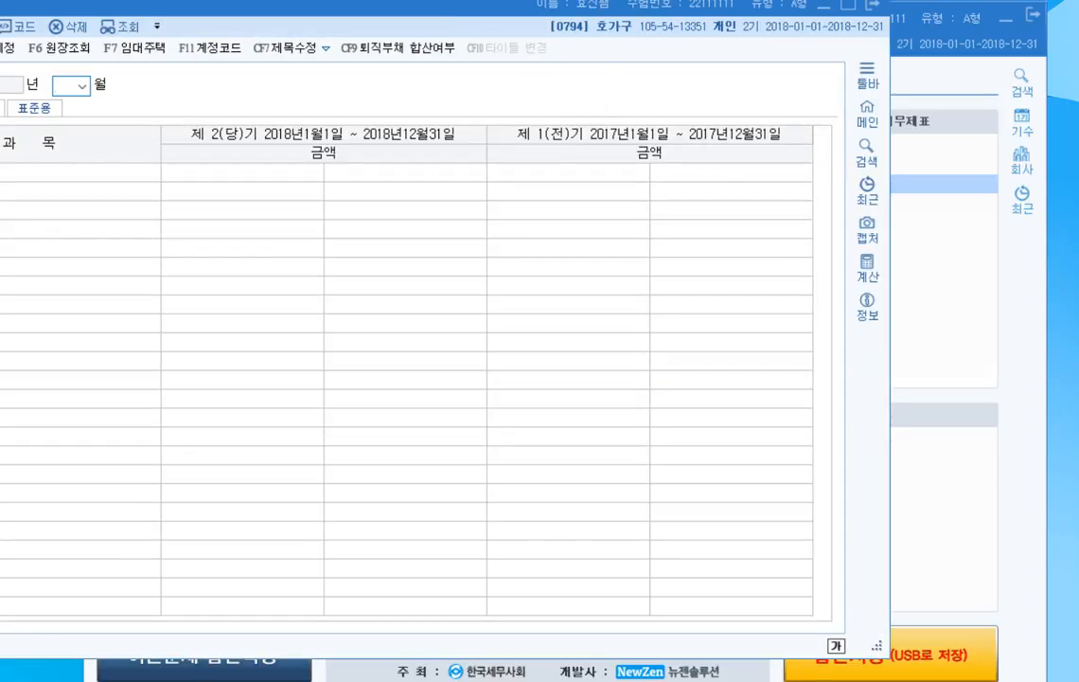
drag(474, 10, 650, 26)
text(5)
key(Return)
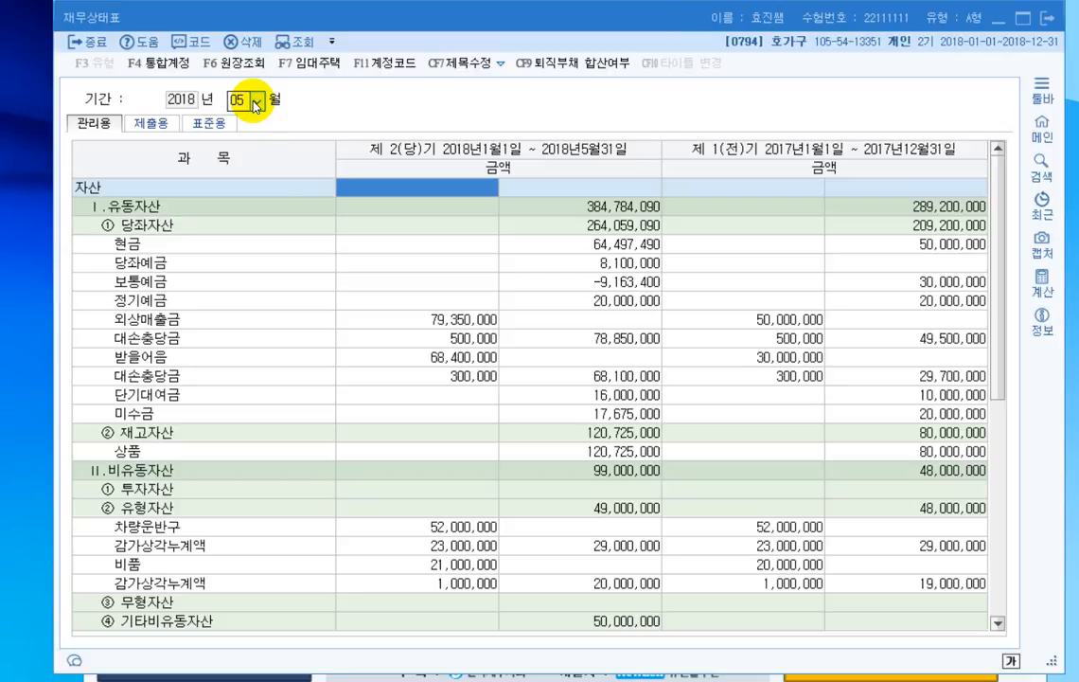
scroll(460, 398, down, 3)
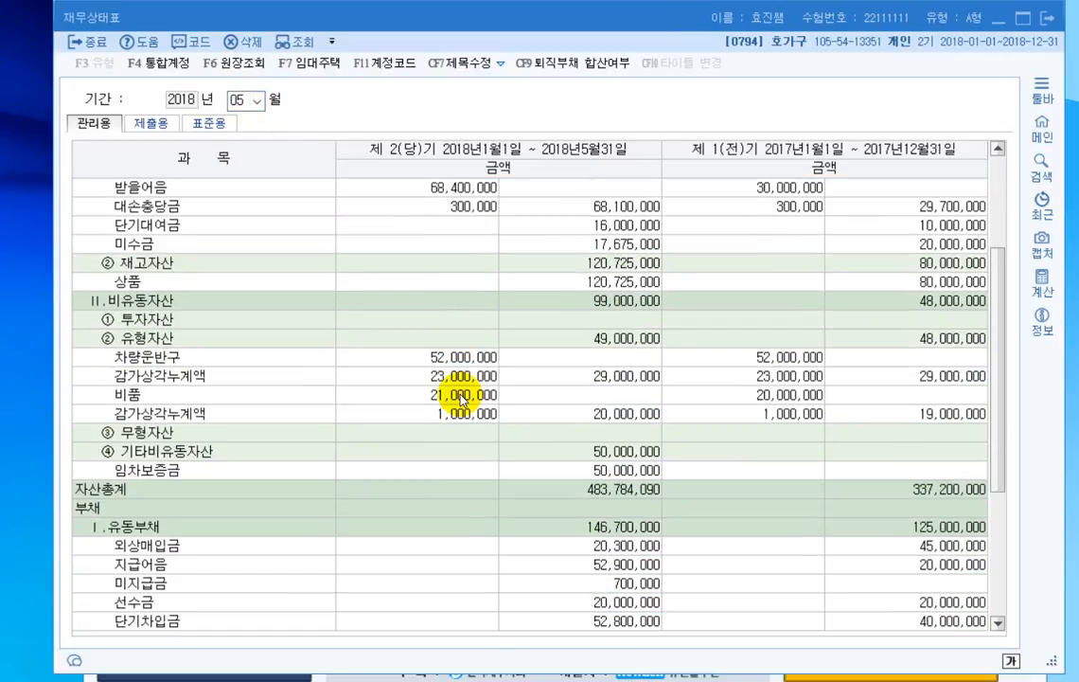
scroll(460, 398, down, 1)
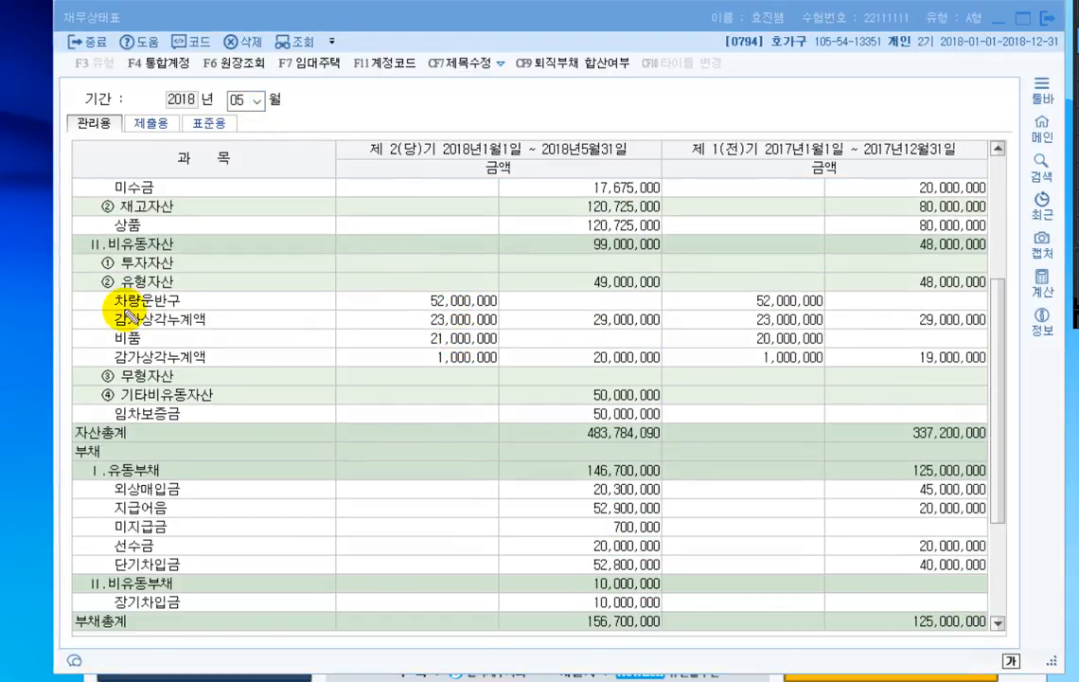
- Mark 차량운반구 minus its 감가상각누계액 and circle the resulting book value in the 재무상태표, and close the report
drag(116, 307, 180, 305)
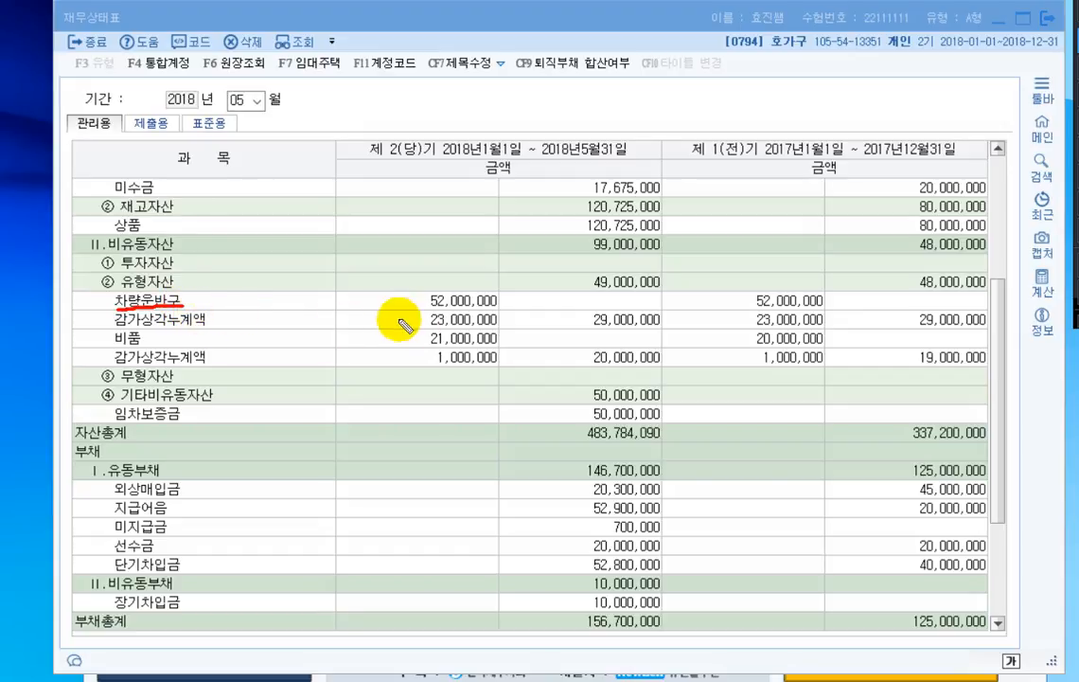
drag(427, 307, 497, 307)
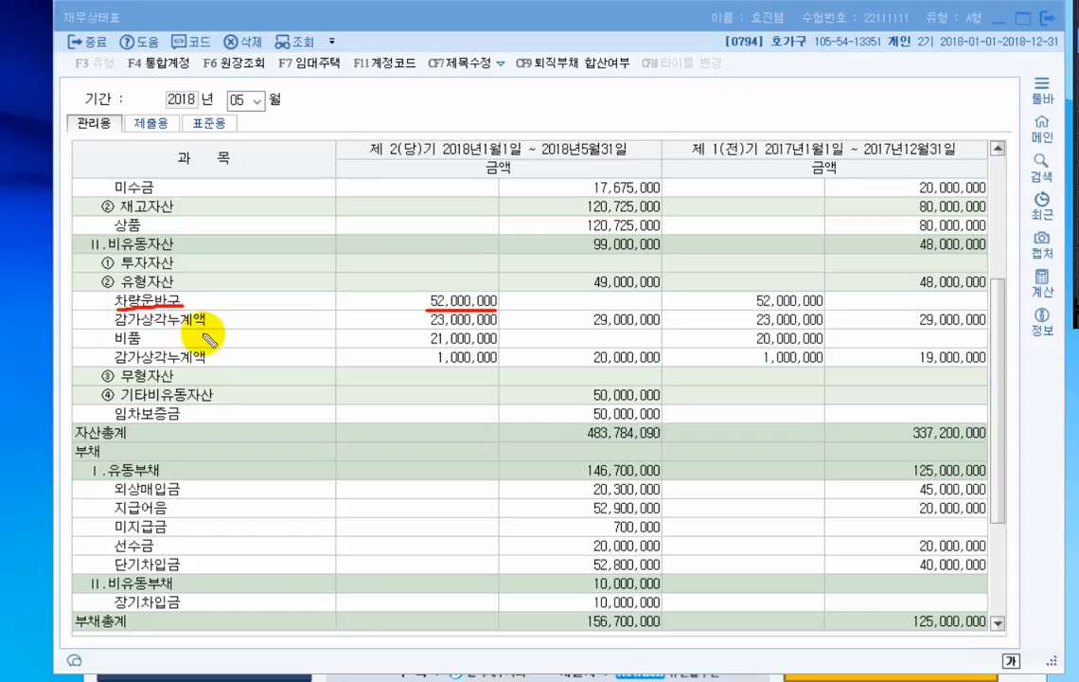
drag(114, 331, 206, 331)
drag(499, 328, 419, 321)
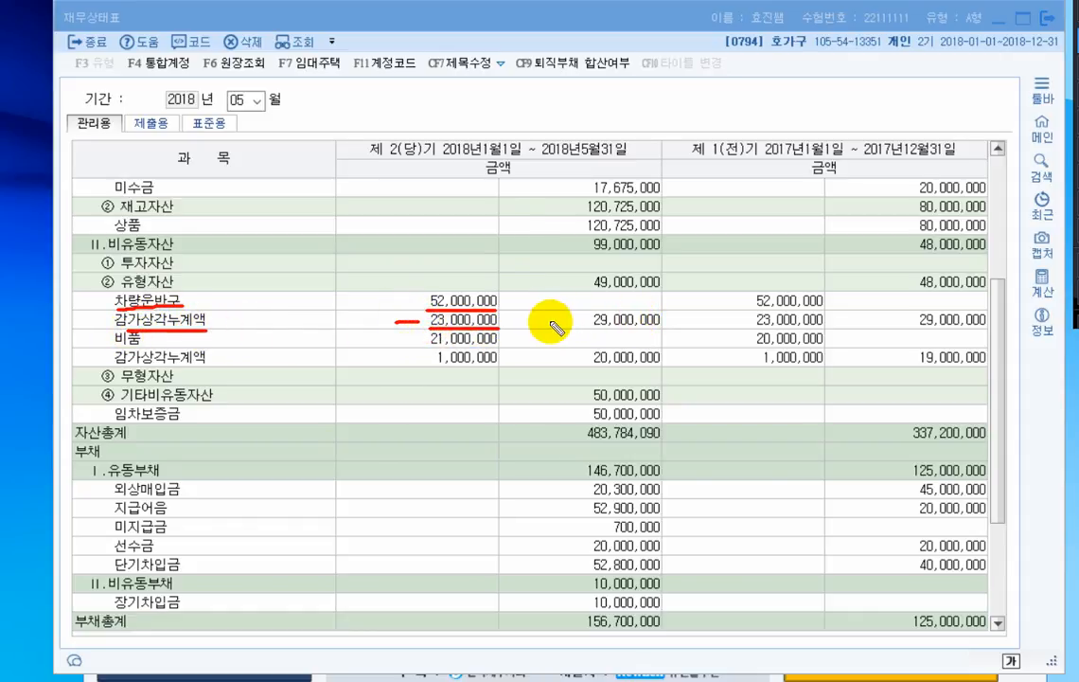
mouse_move(591, 328)
mouse_down()
mouse_move(637, 339)
mouse_move(622, 306)
mouse_move(590, 327)
mouse_up()
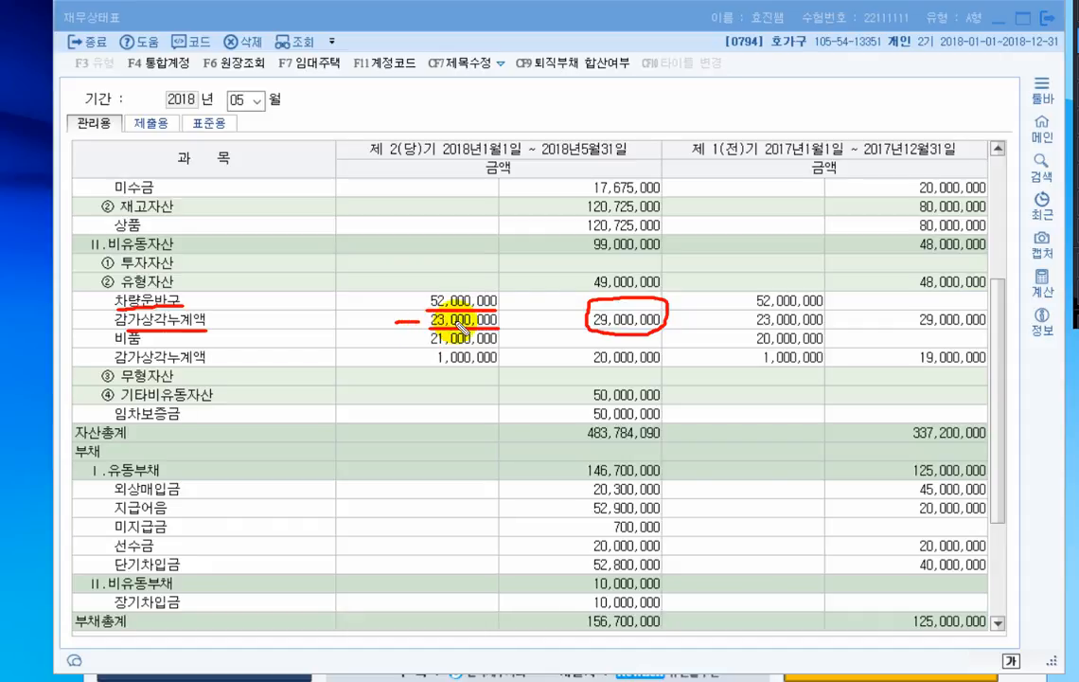
mouse_move(561, 322)
mouse_down()
mouse_move(581, 323)
mouse_move(576, 332)
mouse_up()
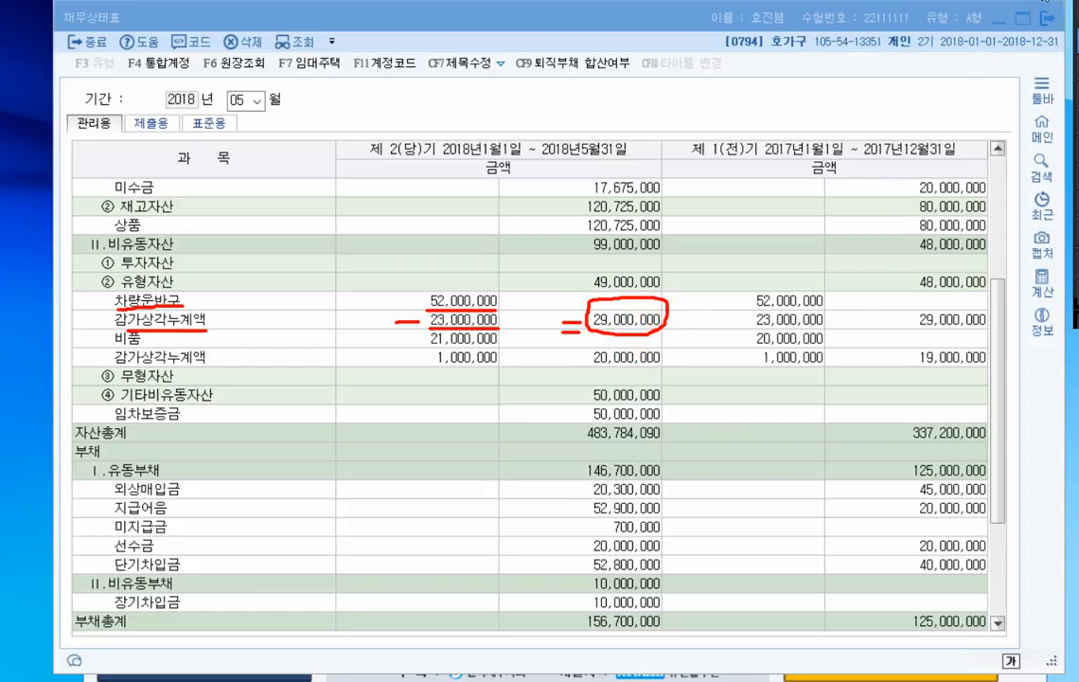
click(1048, 17)
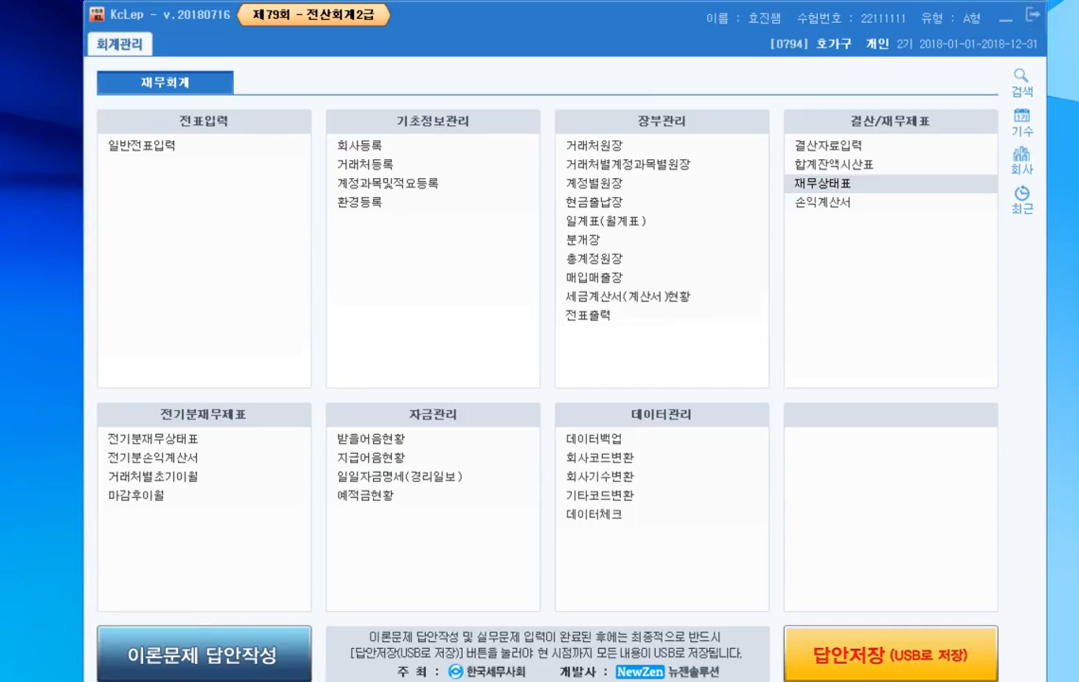
- Switch to the exam sheet and mark 외상매입금, 잔액, 거래처 and 금액 in question [3] of 문제7
key(alt+Tab)
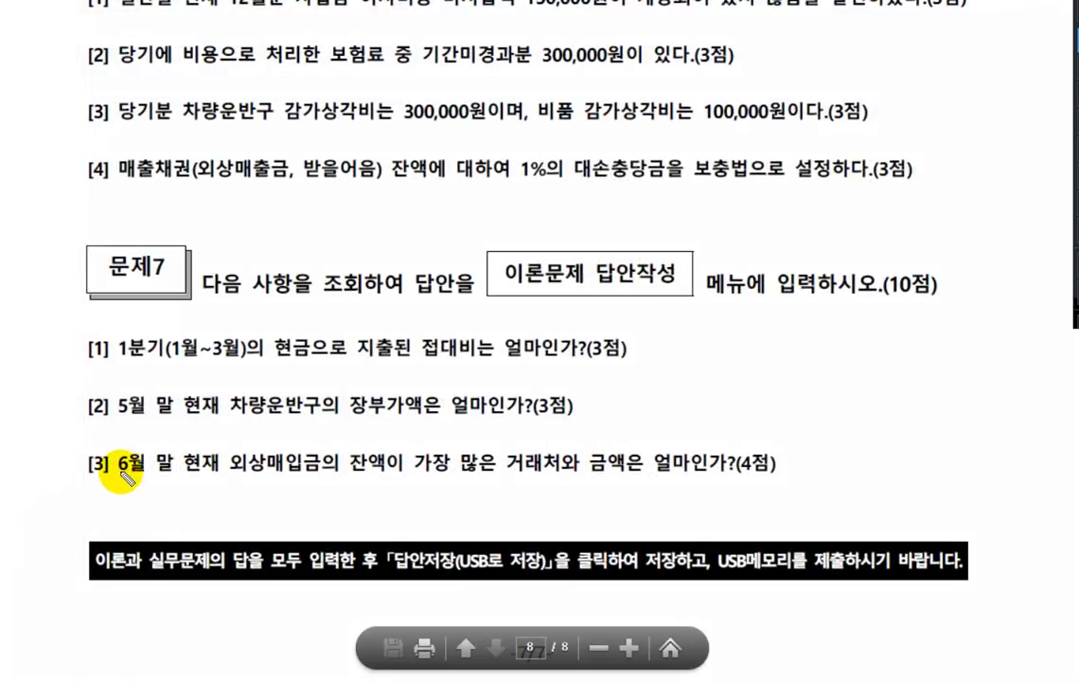
mouse_move(214, 464)
mouse_down()
mouse_move(306, 478)
mouse_move(313, 464)
mouse_move(409, 472)
mouse_up()
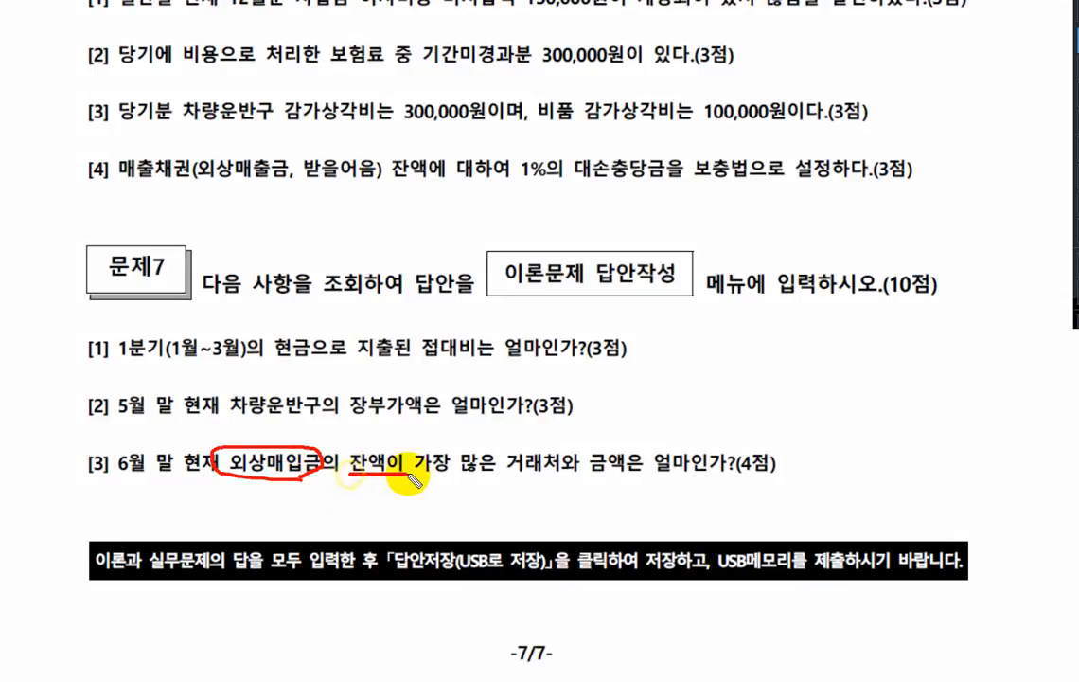
mouse_move(564, 451)
mouse_down()
mouse_move(519, 456)
mouse_move(581, 453)
mouse_move(613, 482)
mouse_up()
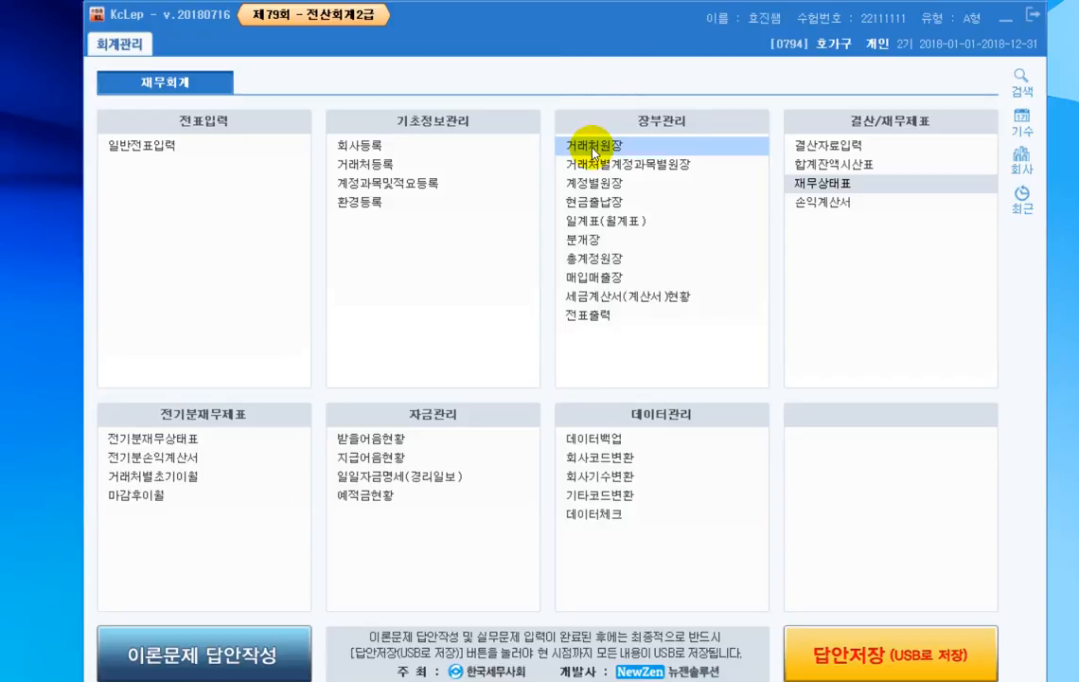
- Open the 거래처원장 in KcLep and set the period from January 1 to June 30, 2018
click(594, 149)
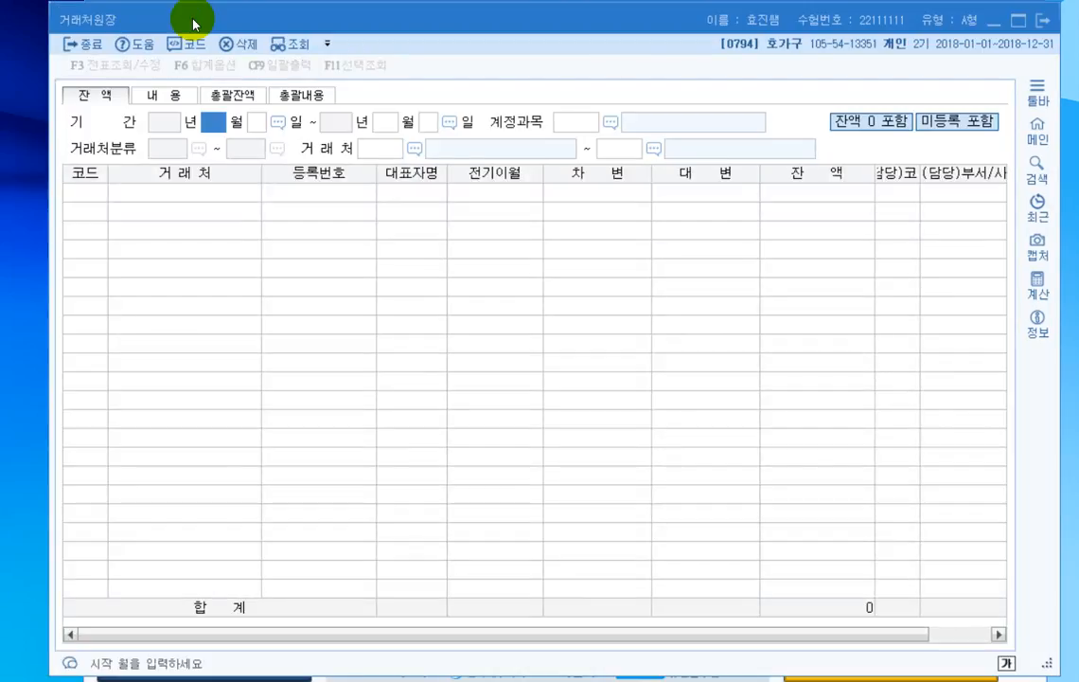
text(1)
key(Return)
key(Return)
text(6)
key(Return)
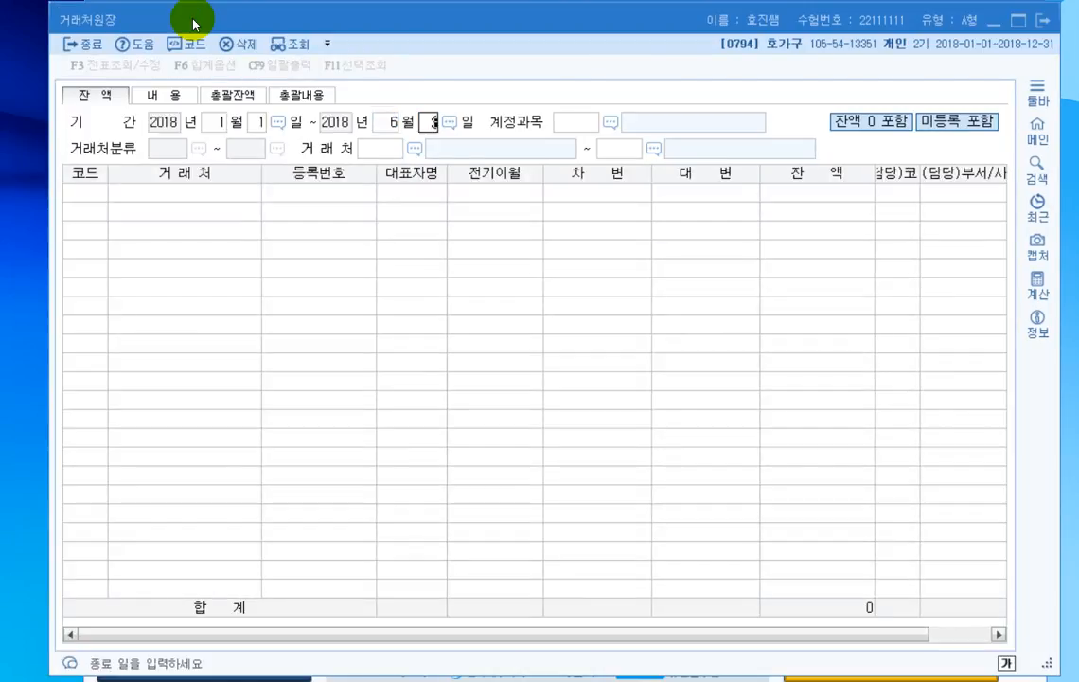
key(Return)
- List the 외상매입금 (0251) balances for all 거래처, from 00101 왕자상회 to 99603 비씨카드
key(F2)
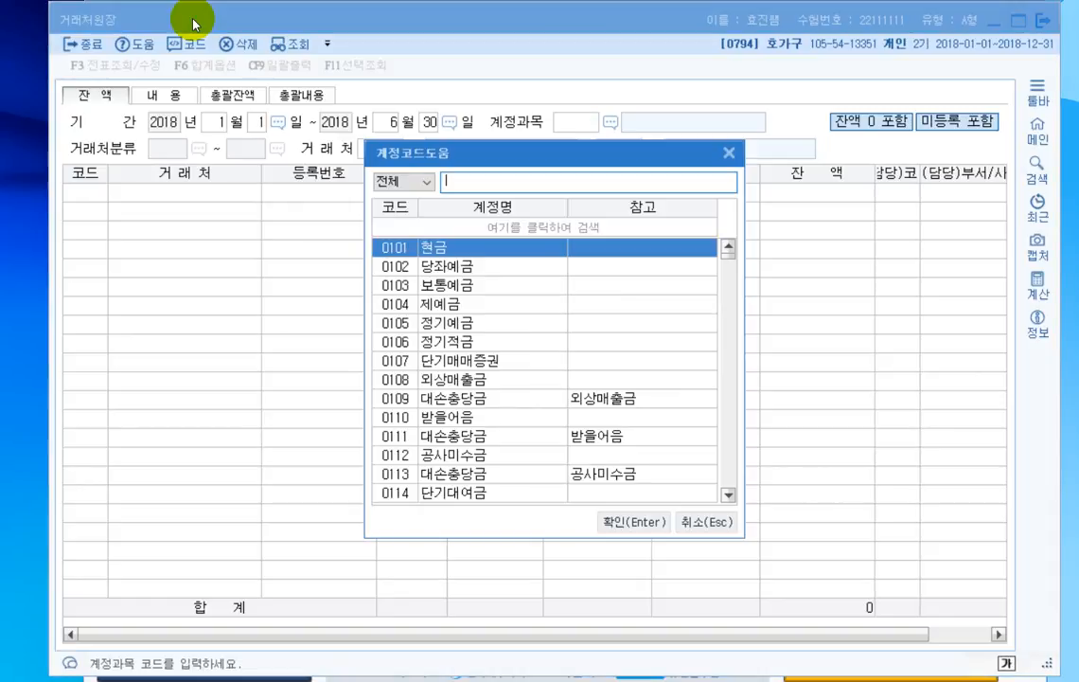
text(외상매)
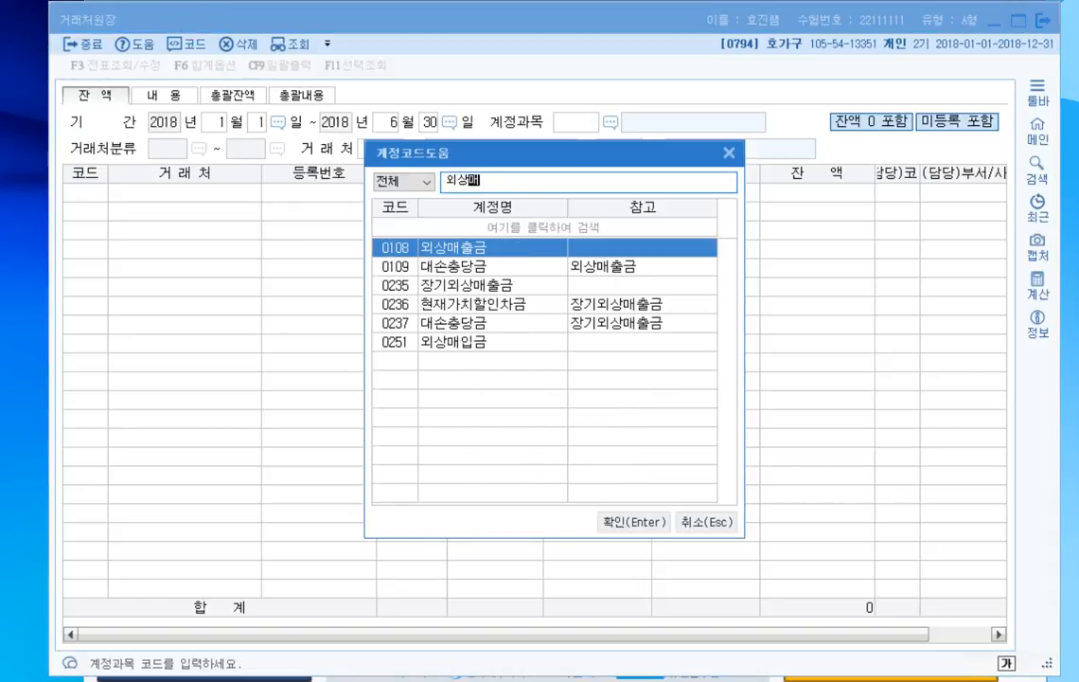
text(입)
key(Return)
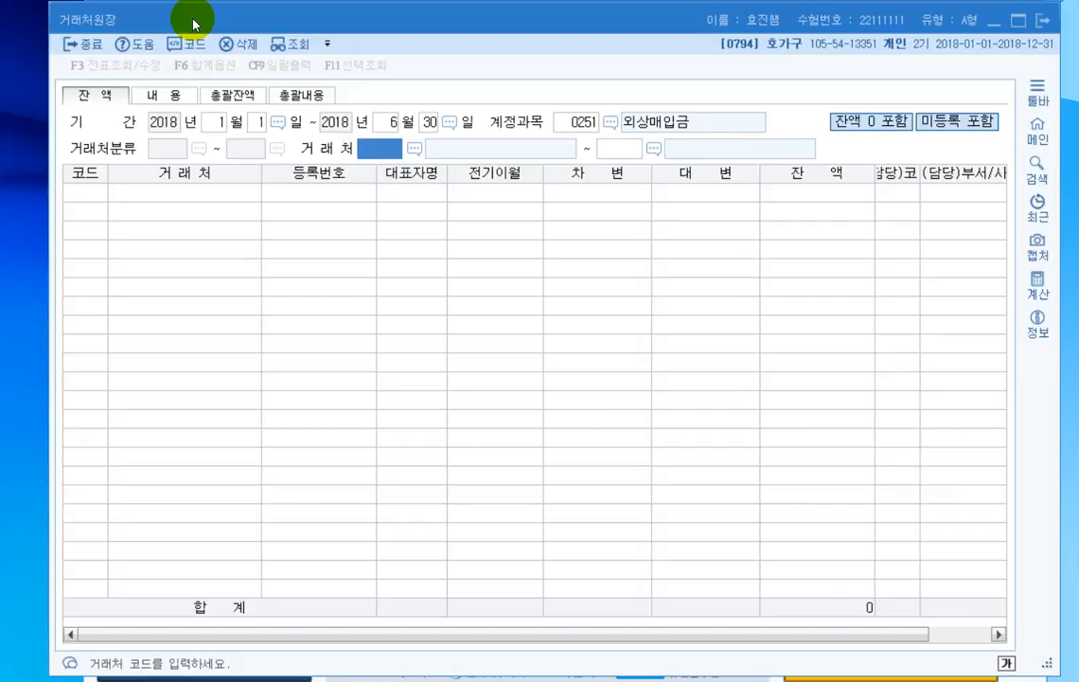
key(Return)
key(Return)
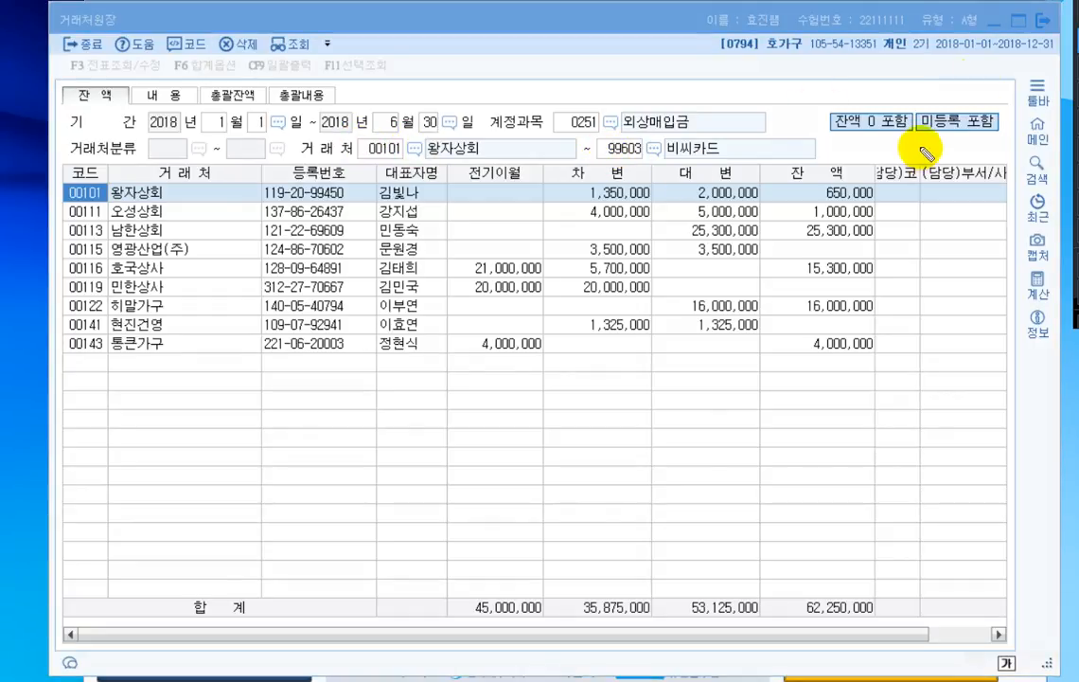
- Underline the 잔액 heading, the largest 외상매입금 balance and its 거래처 name, and close the 거래처원장
drag(803, 244, 873, 243)
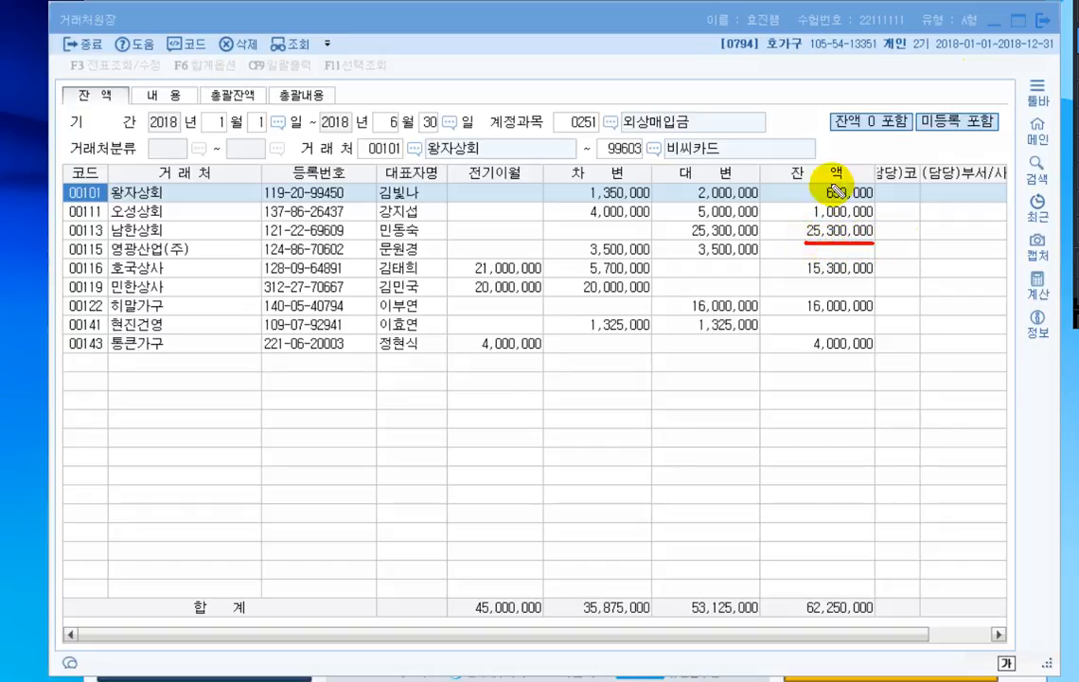
drag(789, 187, 868, 176)
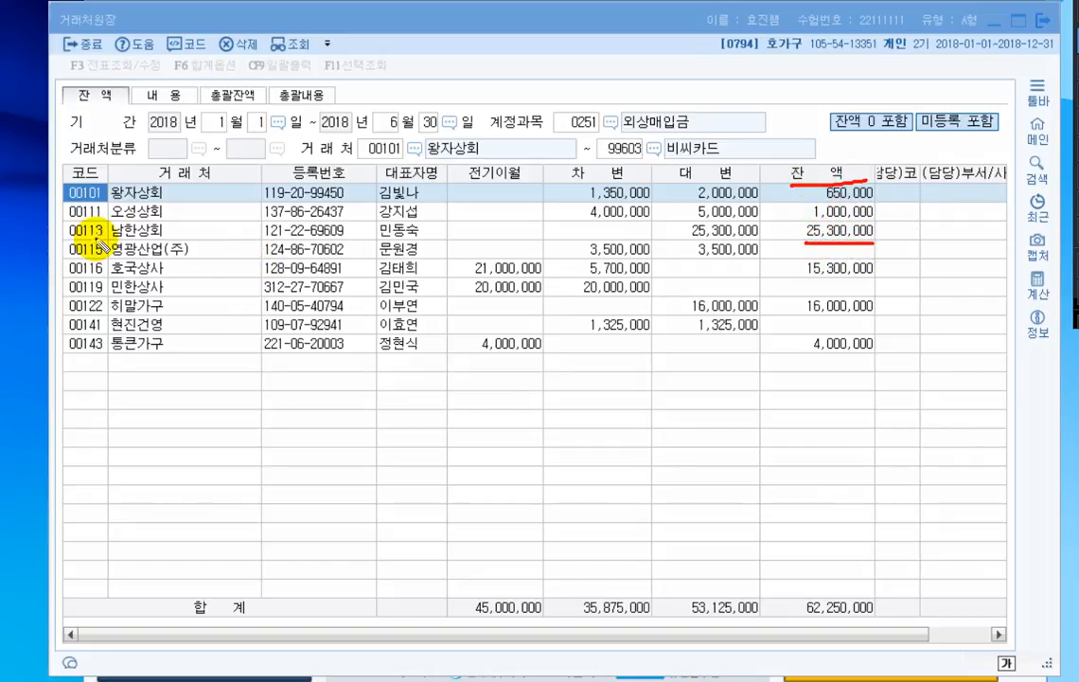
drag(109, 238, 168, 238)
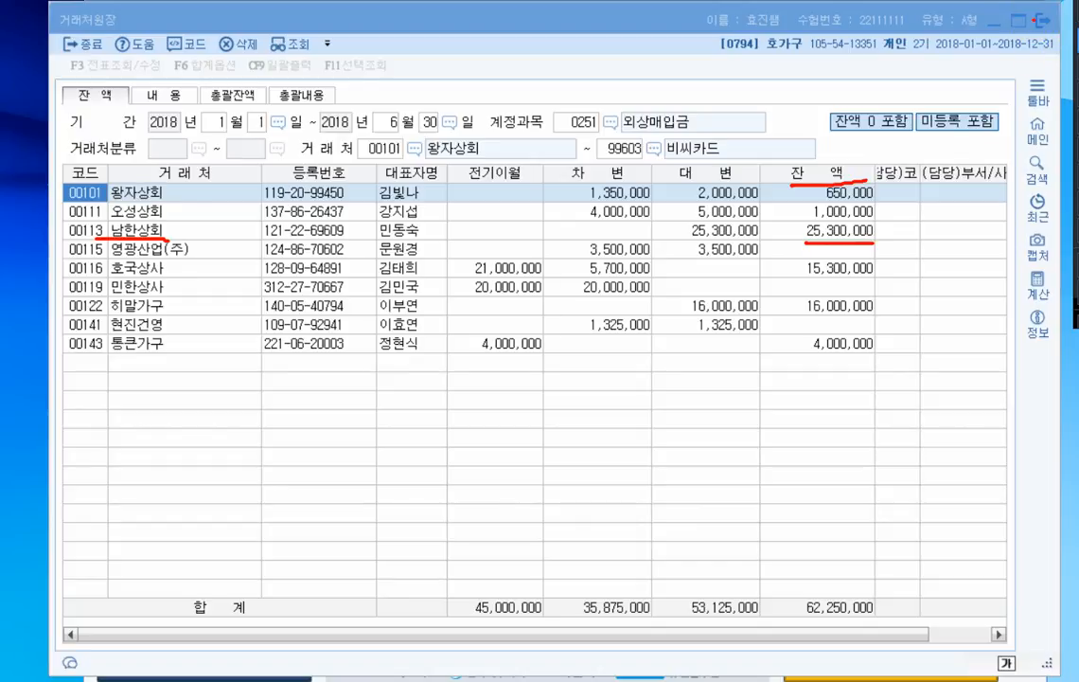
click(1043, 19)
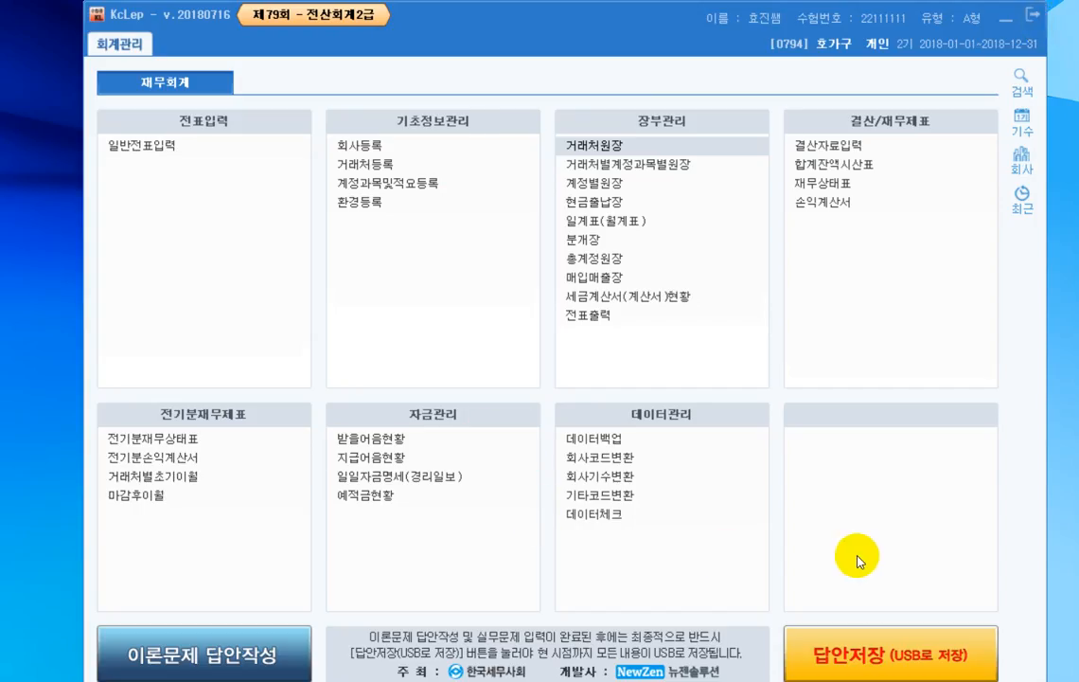
- Try to save the answers to USB, and open the 이론문제 답안작성 form
click(899, 660)
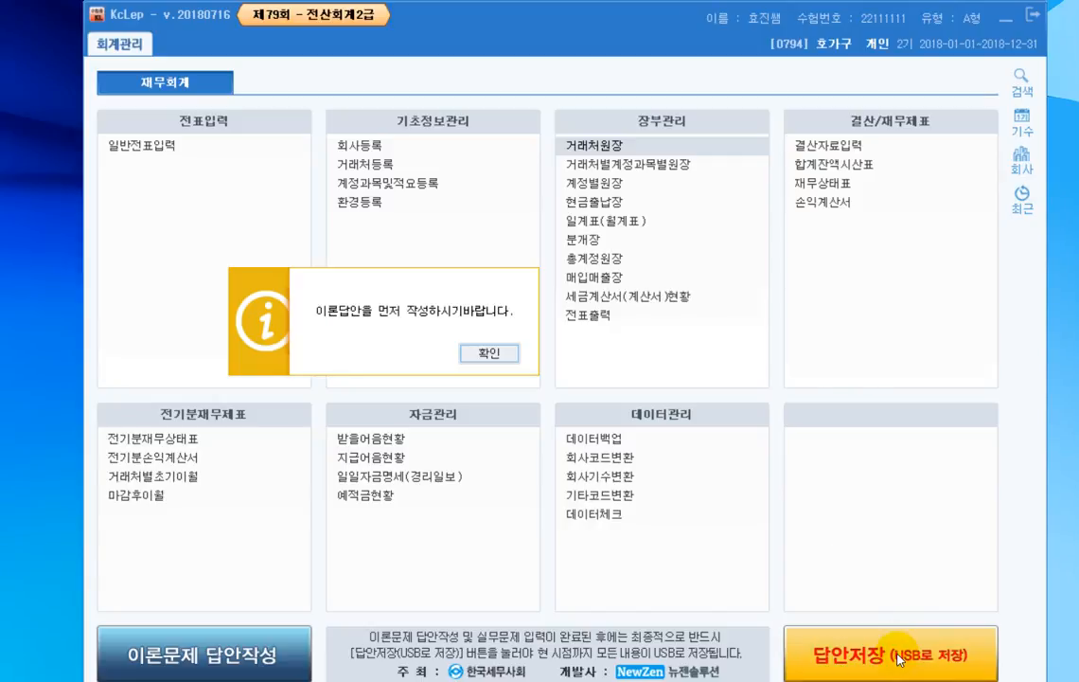
click(468, 352)
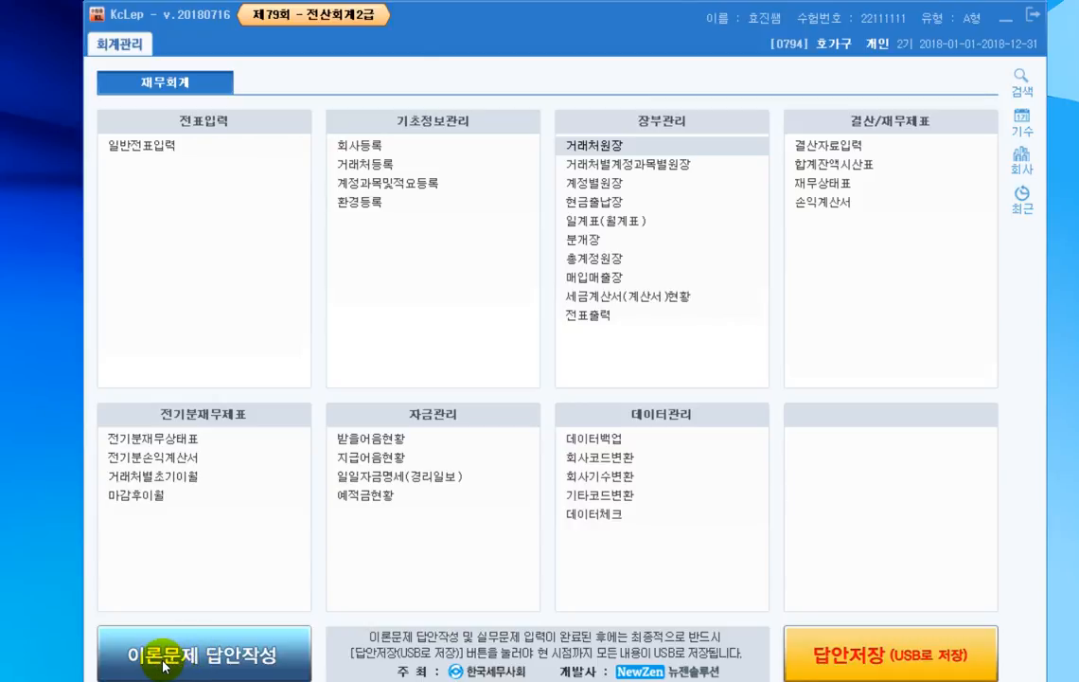
click(251, 665)
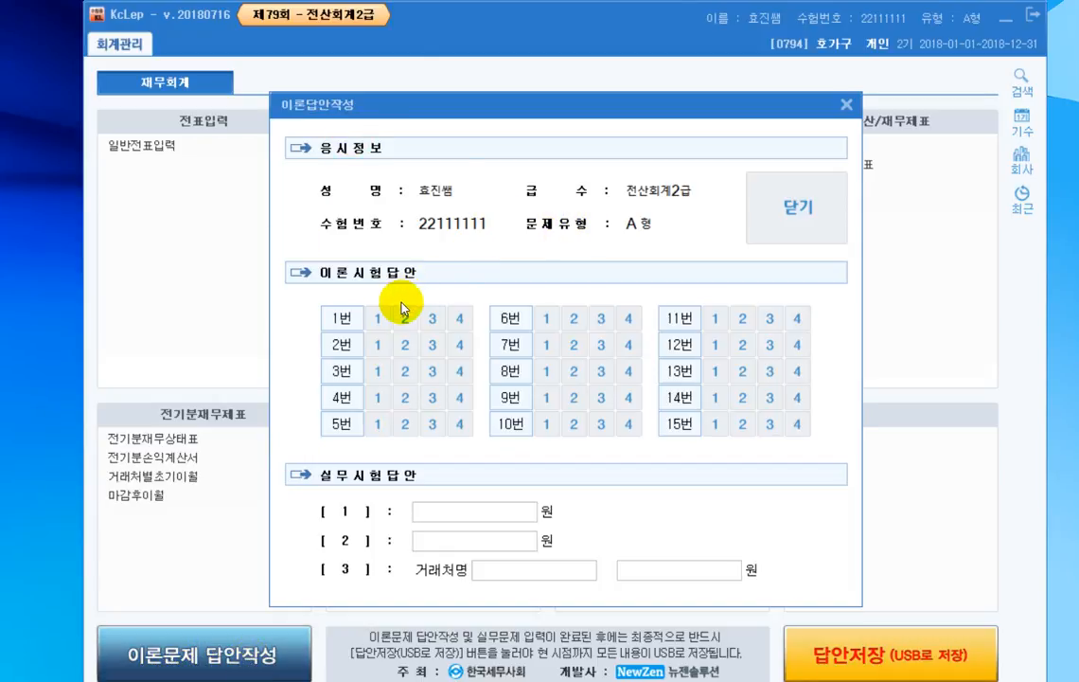
- Answer theory questions 1 to 5 with choices 1, 2, 3, 3 and 1
click(377, 322)
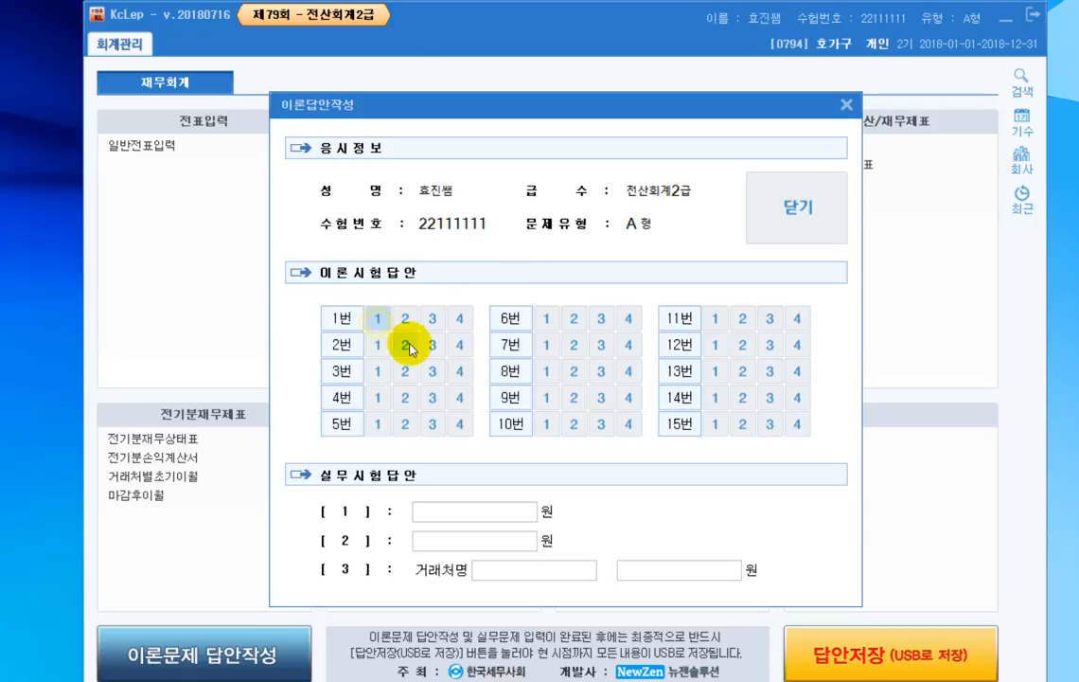
click(405, 345)
click(432, 371)
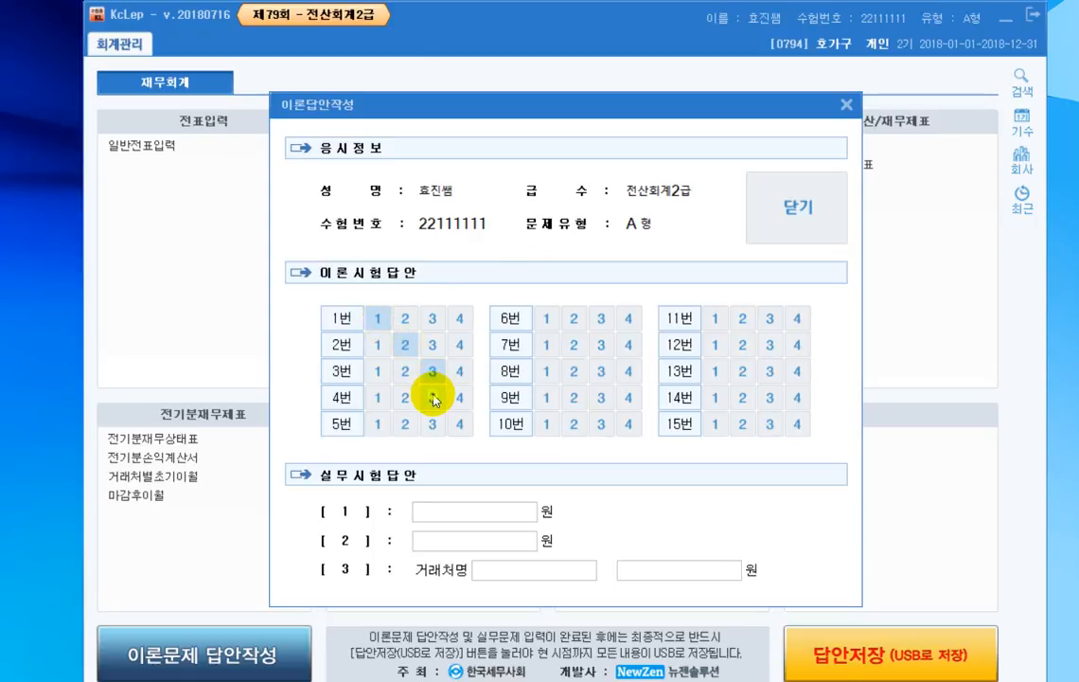
click(433, 397)
click(379, 424)
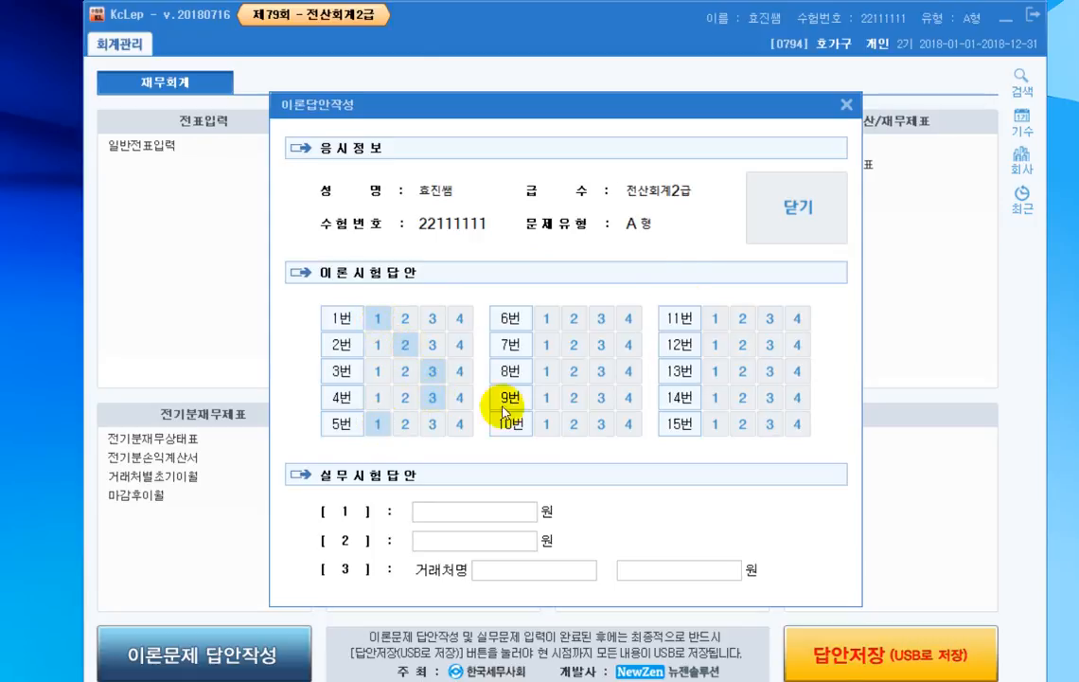
- Mark theory questions 6 to 10 with choices 2, 3, 3, 4 and 3
click(573, 318)
click(601, 347)
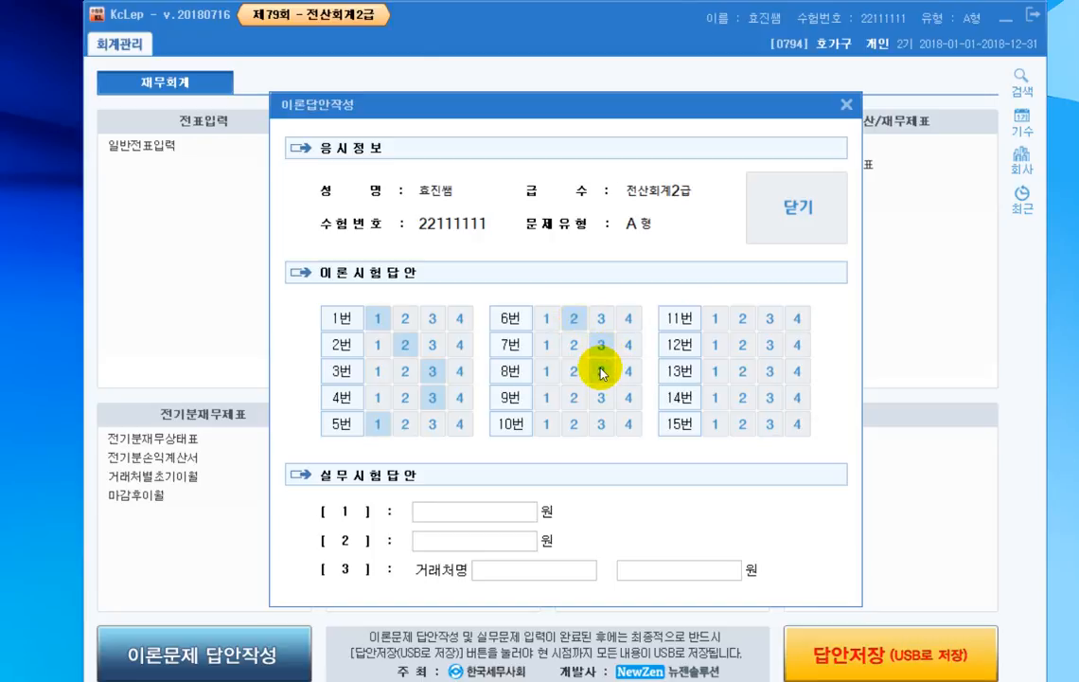
click(601, 372)
click(629, 397)
click(589, 424)
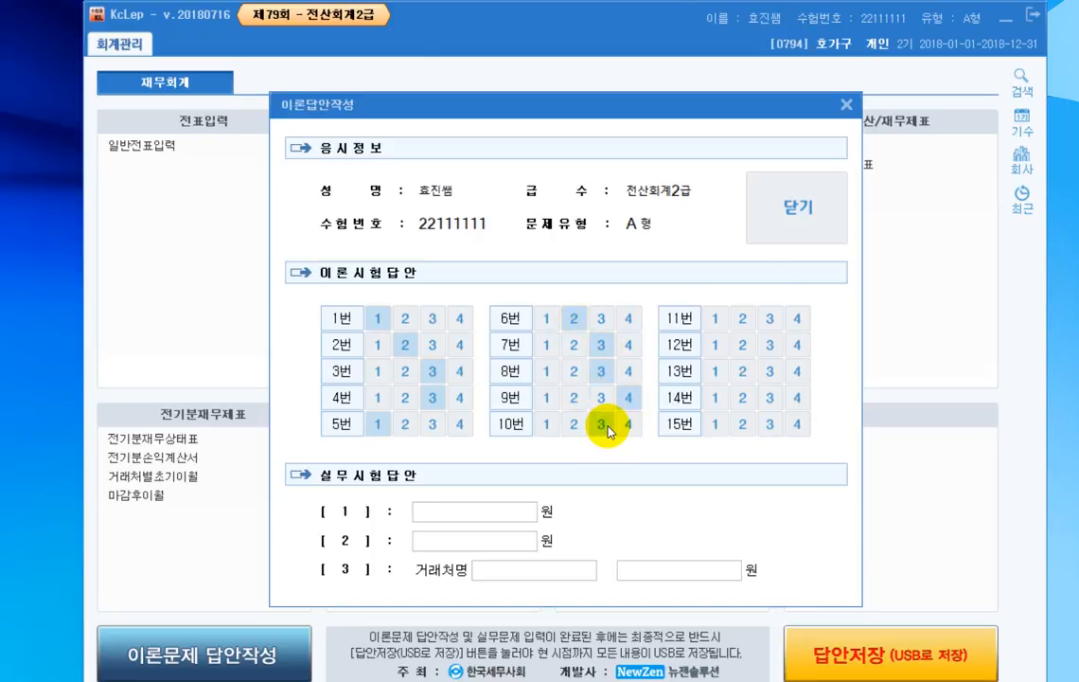
- Mark theory questions 11 to 15 with choices 4, 2, 1, 4 and 4
click(797, 318)
click(742, 346)
click(715, 371)
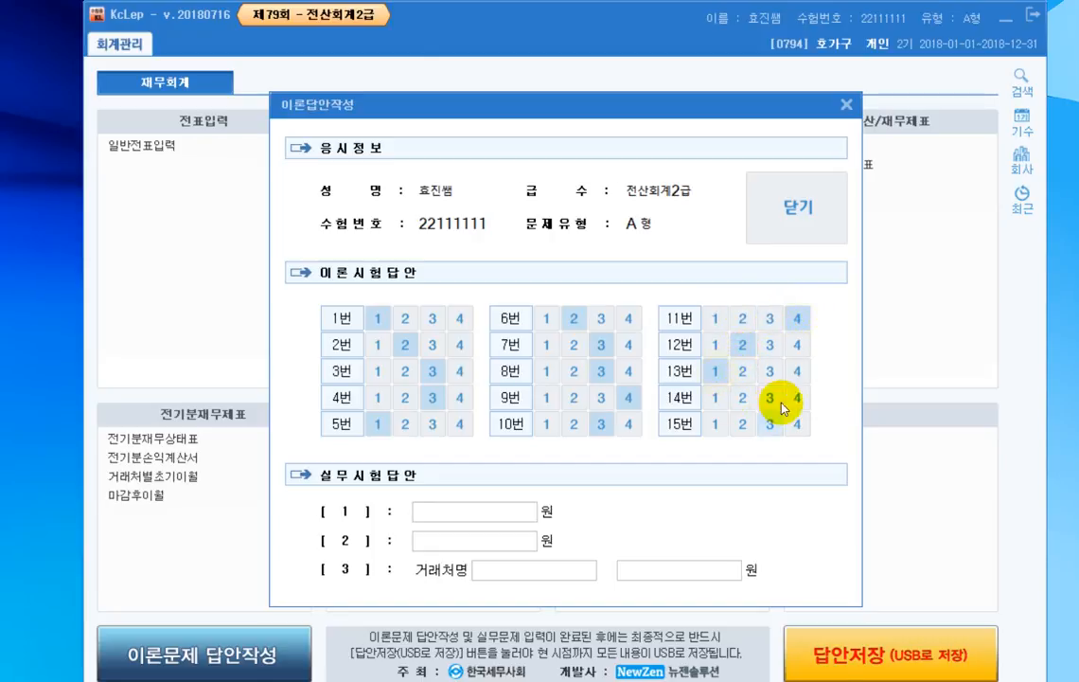
click(798, 397)
click(798, 425)
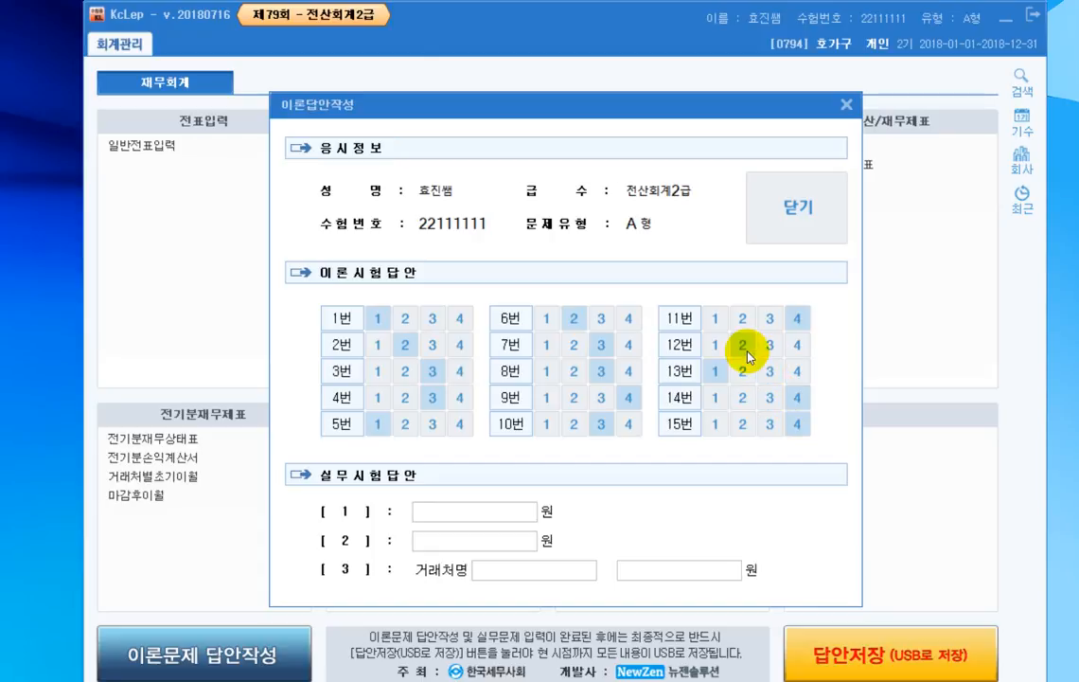
- Enter the 실무시험답안 amounts: 2,140,000원 for [1] and 29,000,000원 for [2]
click(491, 514)
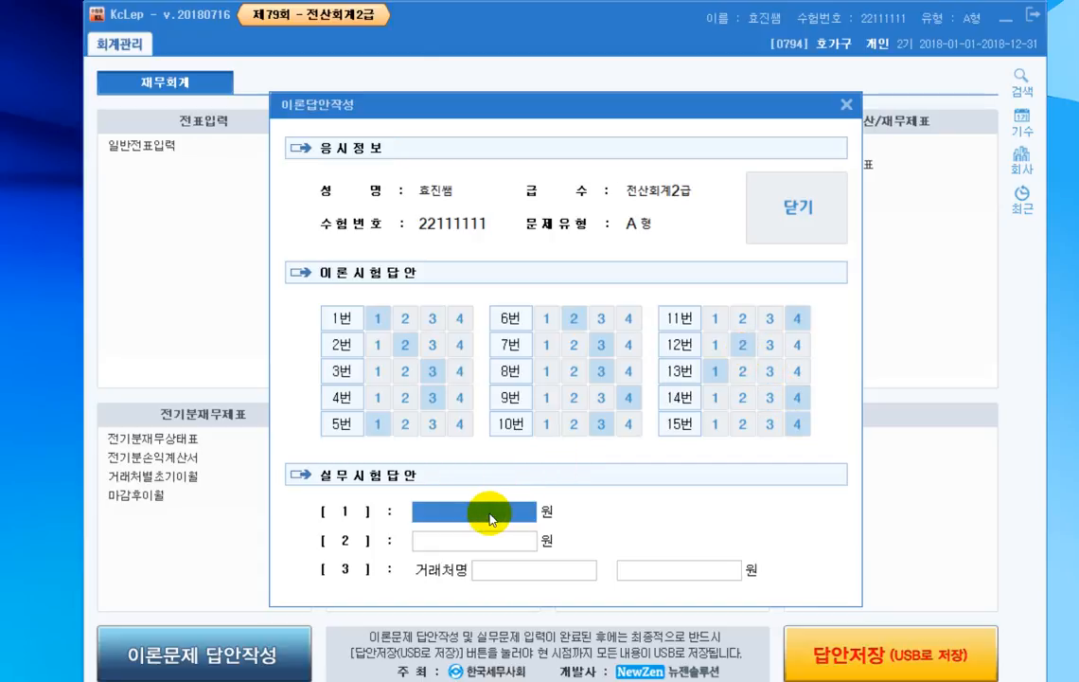
text(3)
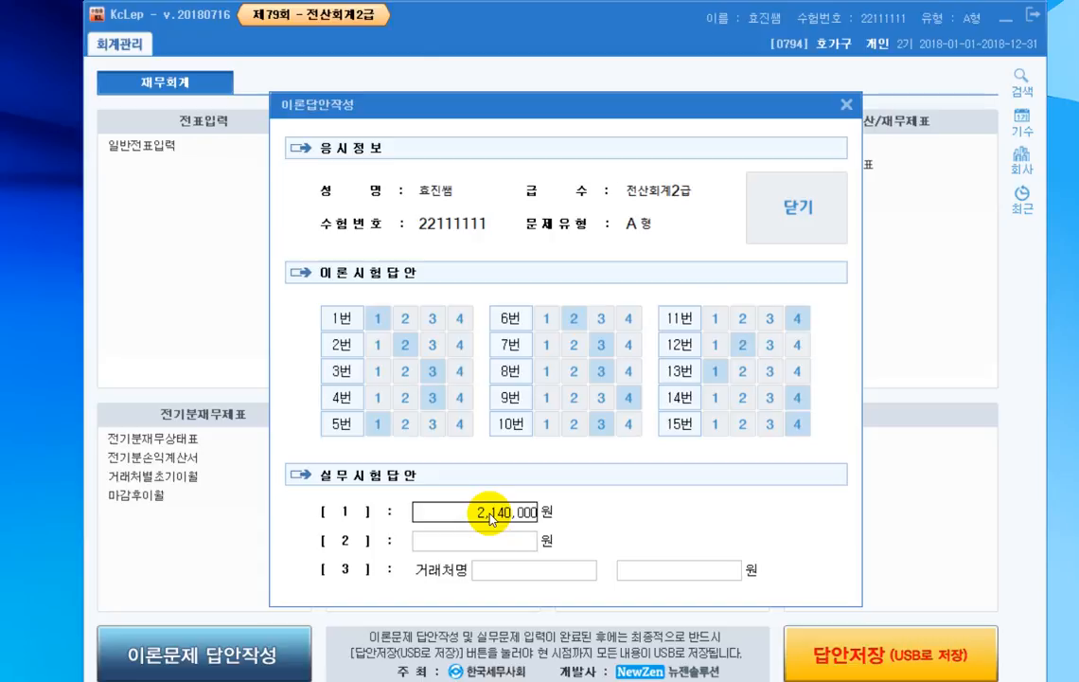
click(499, 547)
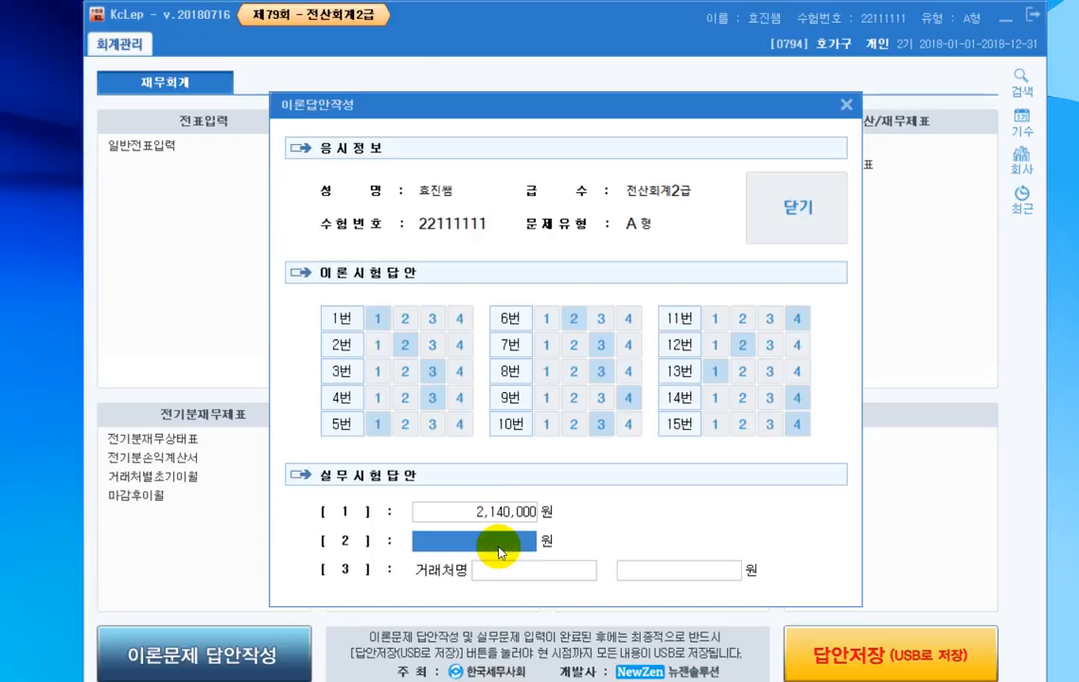
text(29,000,000)
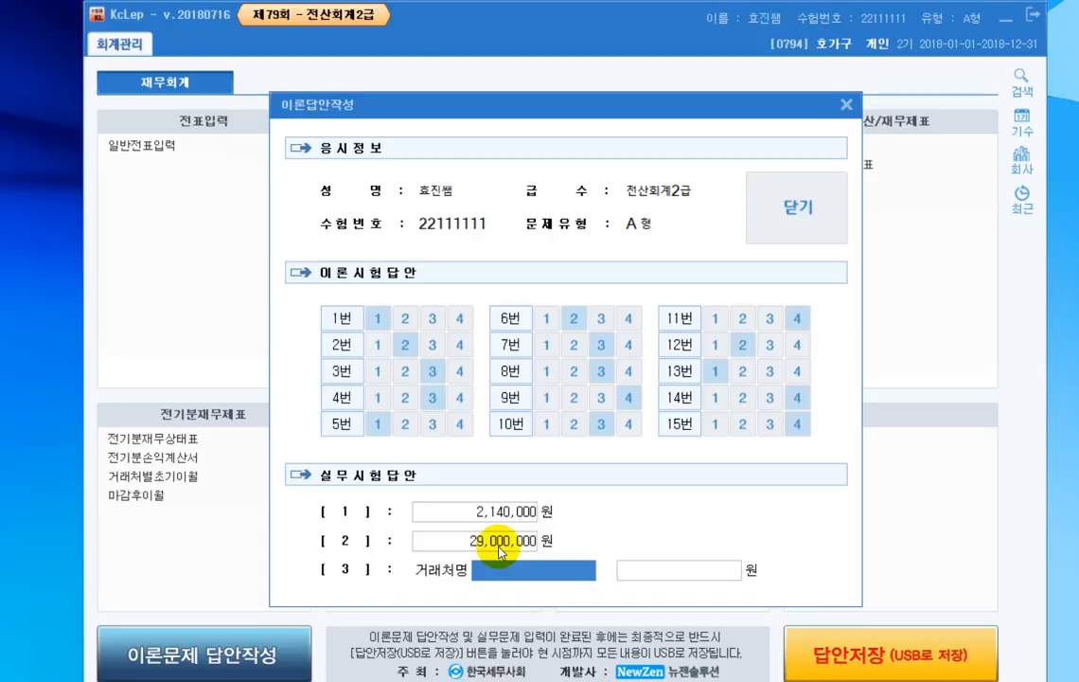
- Enter 남한상회 as the 거래처명 and 25,300,000원 as the amount for practical answer [3], and close the answer form
text(남한)
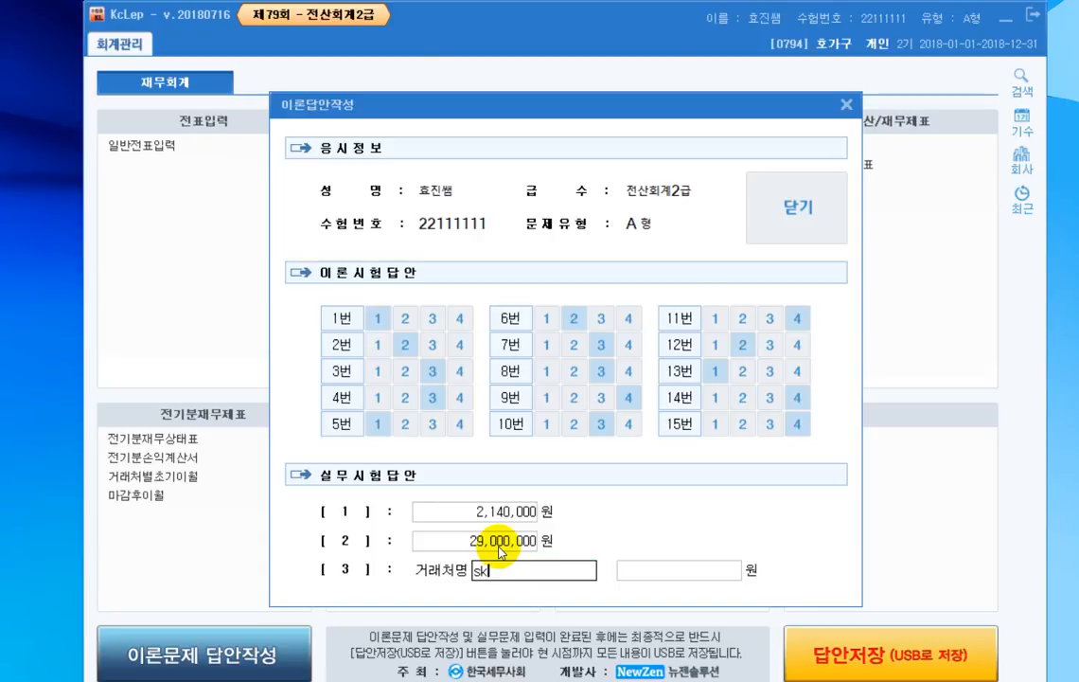
text(상회)
key(Return)
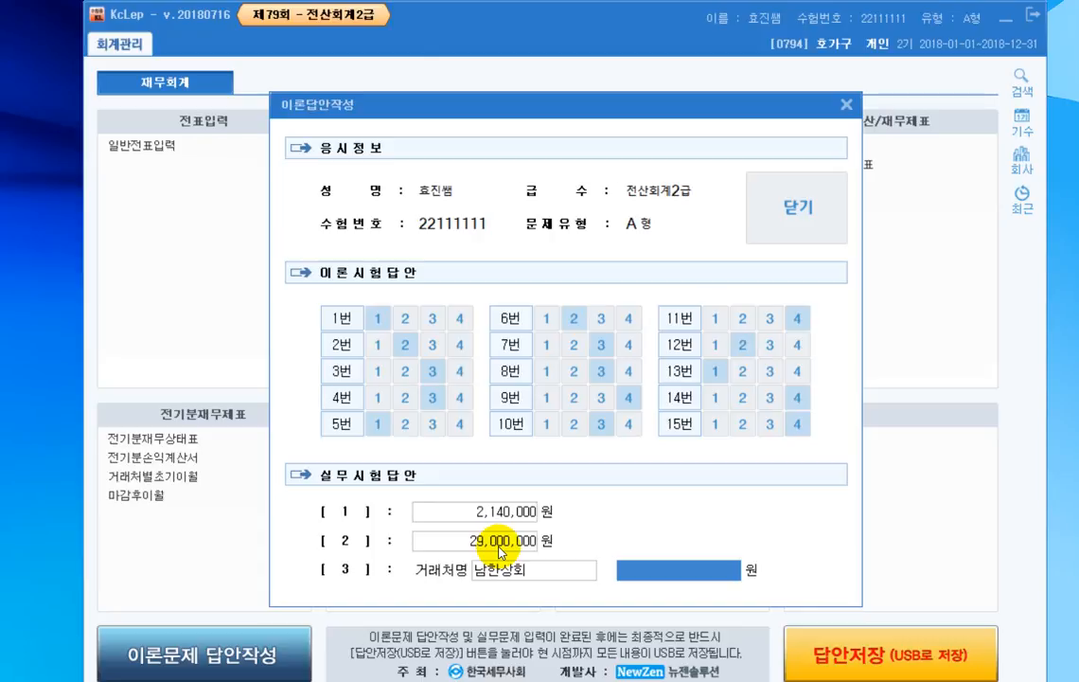
text(25300000)
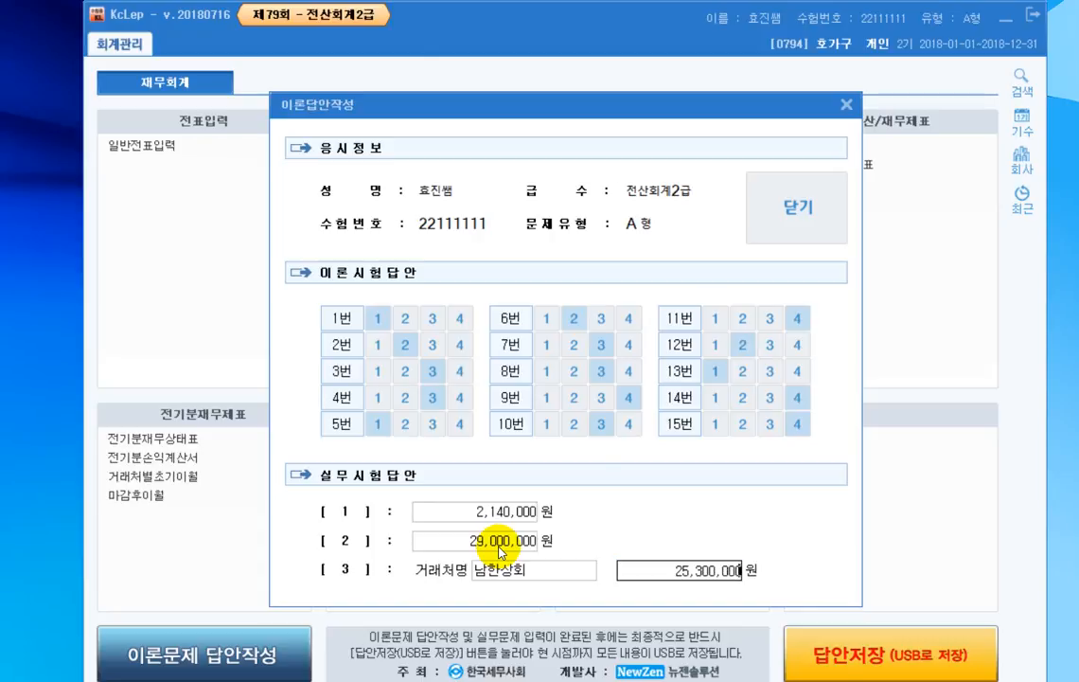
key(Return)
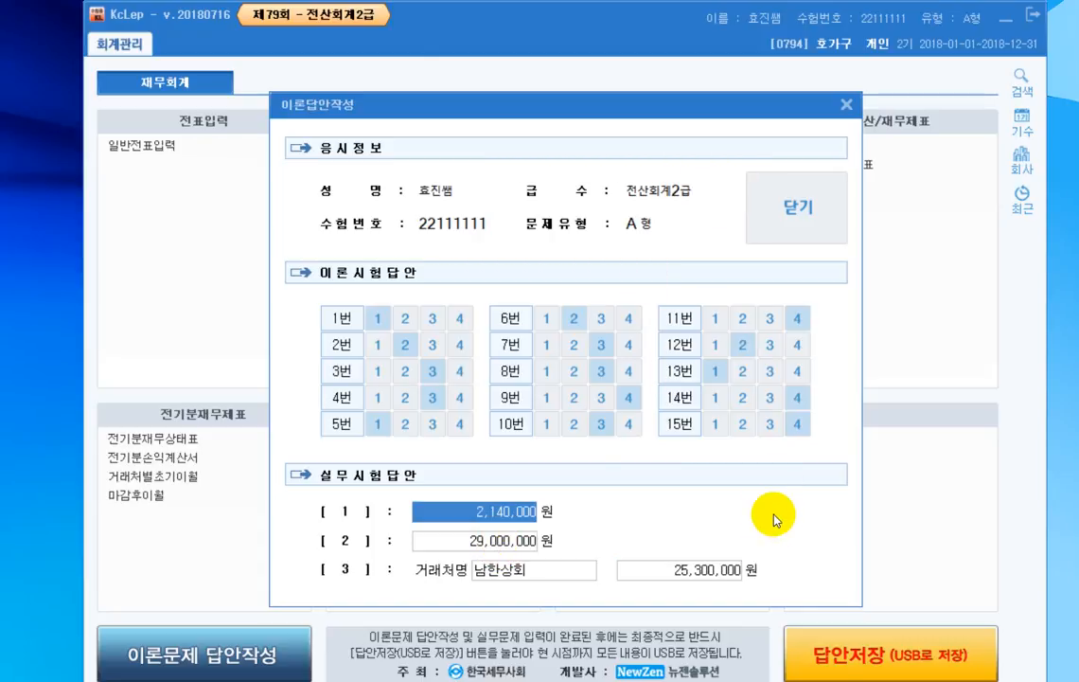
click(811, 241)
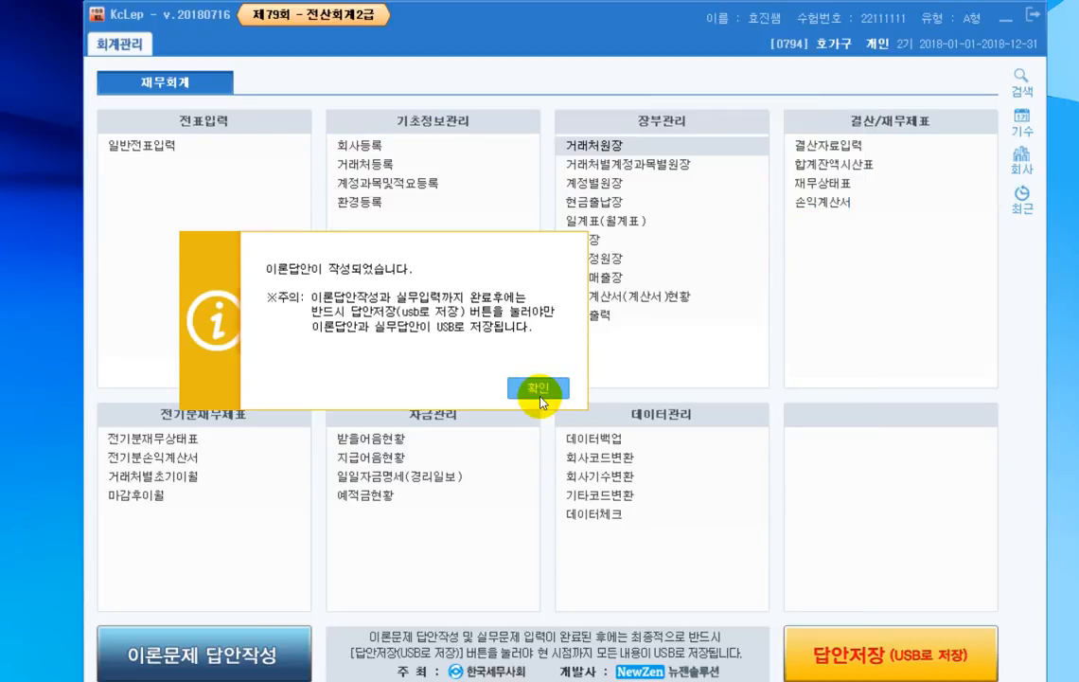
click(545, 392)
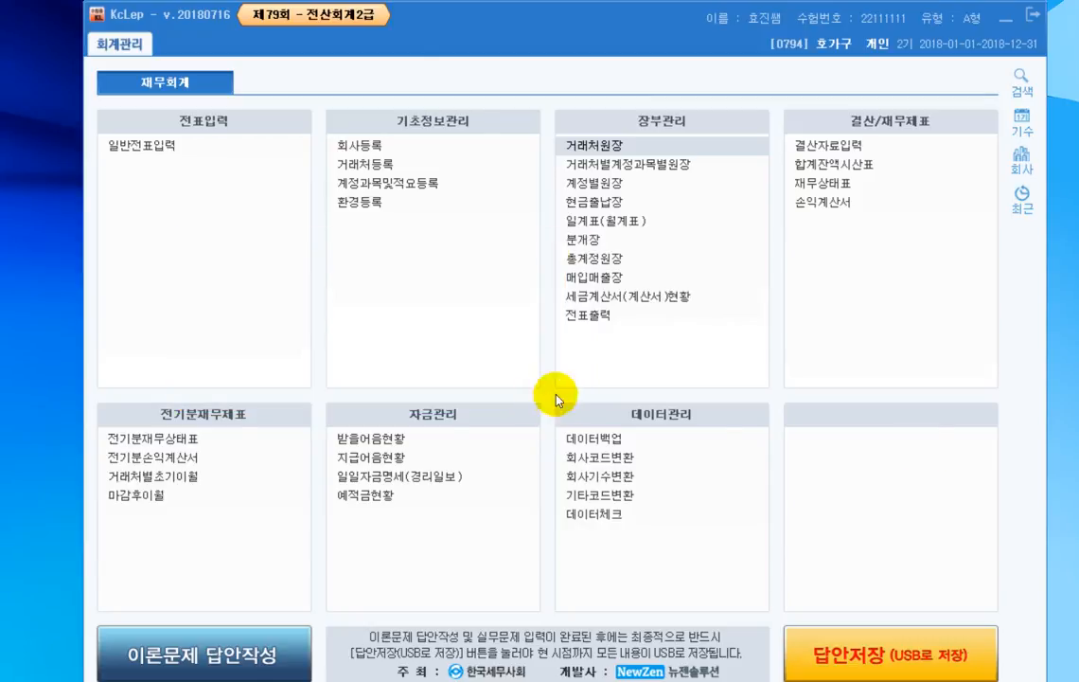